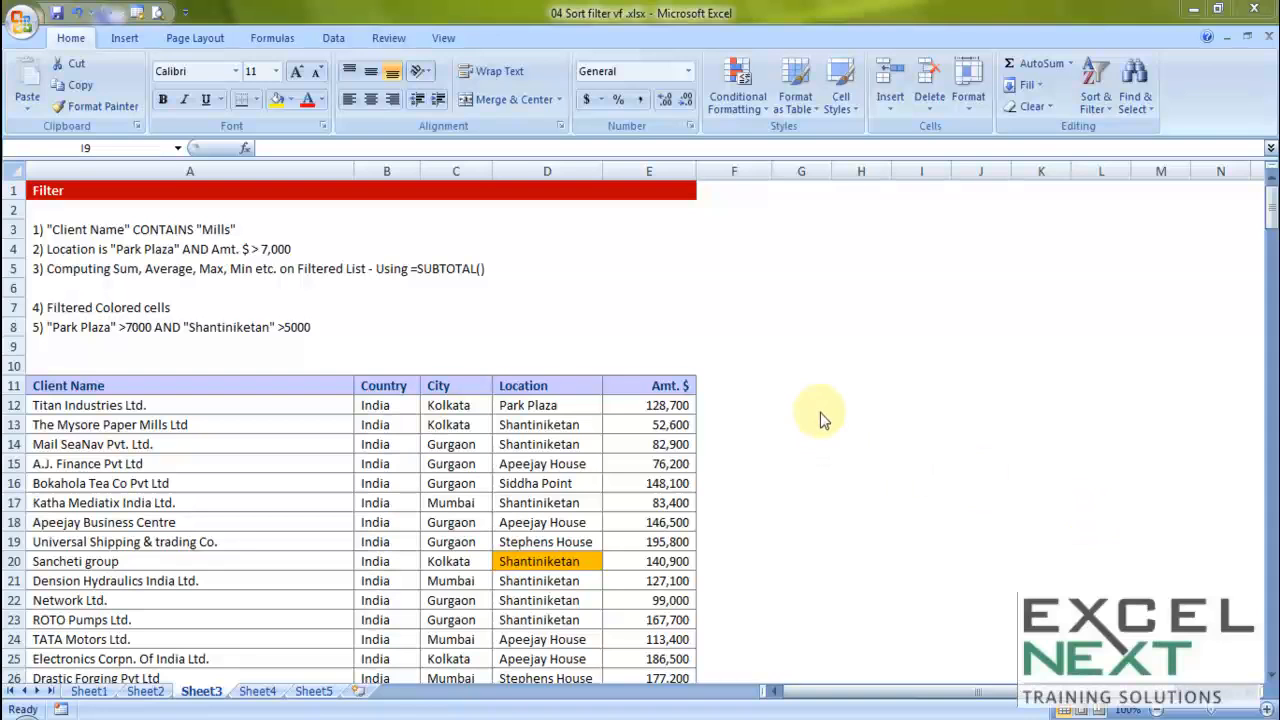
Examine the Client Name, Country and City columns of the client table that starts at row 11
{"action": "left_click_drag", "start_coordinate": [102, 385], "coordinate": [104, 582]}
{"action": "scroll", "coordinate": [103, 522], "scroll_direction": "down", "scroll_amount": 3}
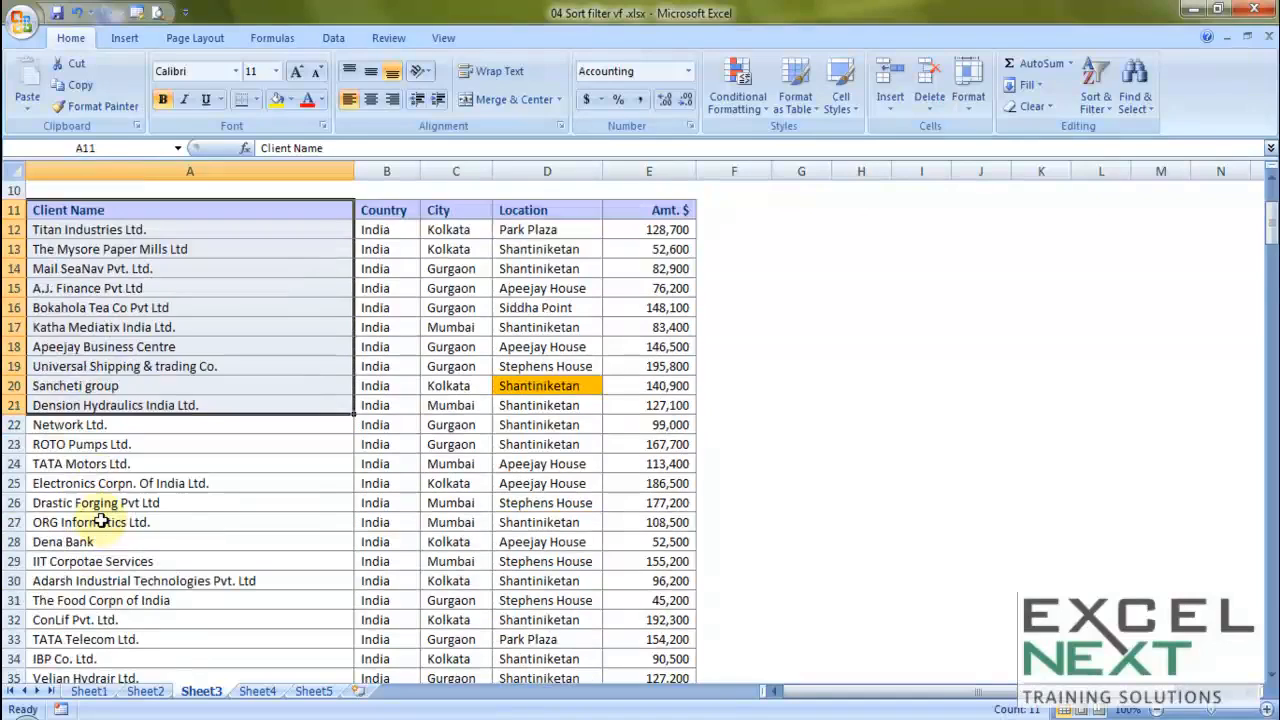
{"action": "scroll", "coordinate": [103, 522], "scroll_direction": "down", "scroll_amount": 6}
{"action": "scroll", "coordinate": [103, 522], "scroll_direction": "up", "scroll_amount": 9}
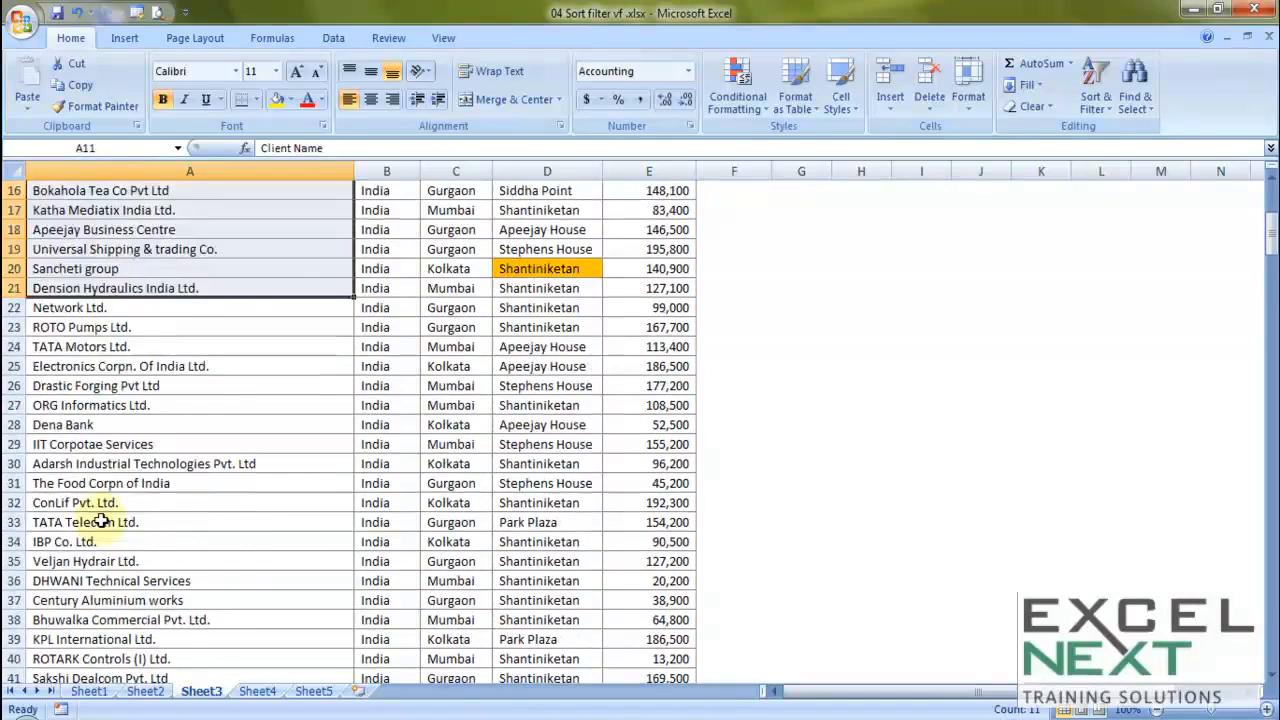
{"action": "left_click_drag", "start_coordinate": [194, 414], "coordinate": [177, 640]}
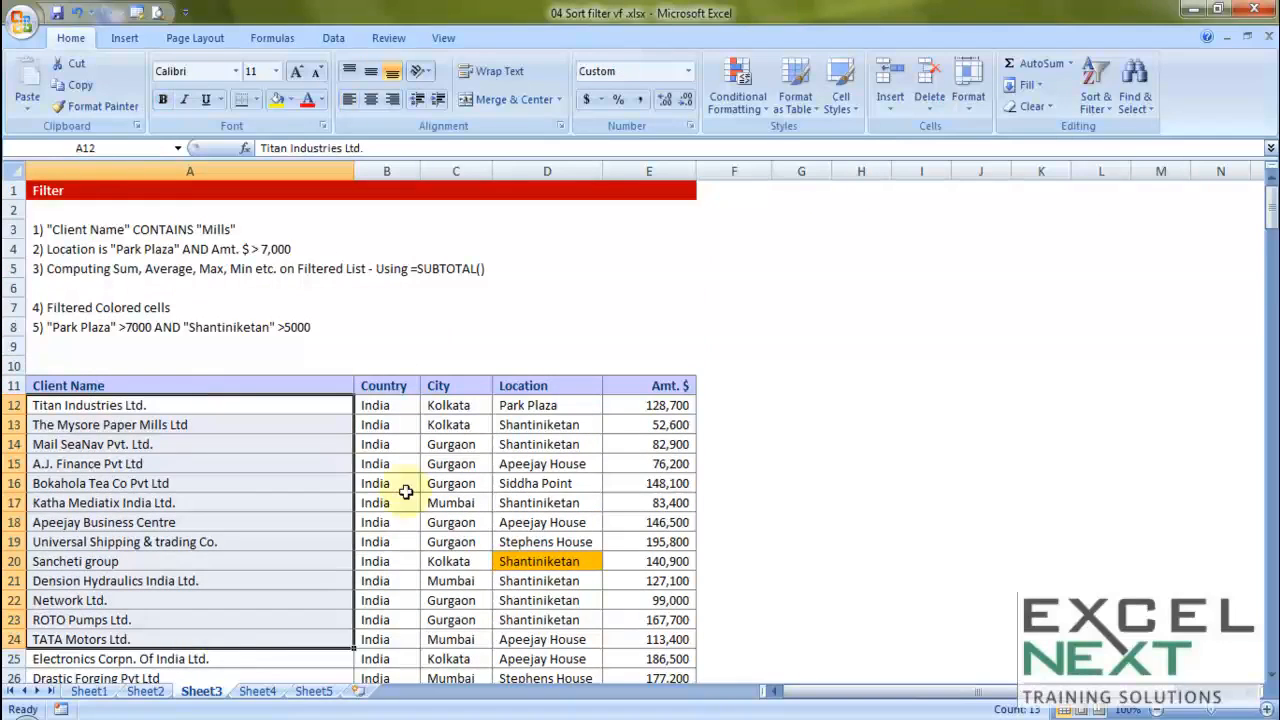
{"action": "left_click_drag", "start_coordinate": [394, 393], "coordinate": [374, 641]}
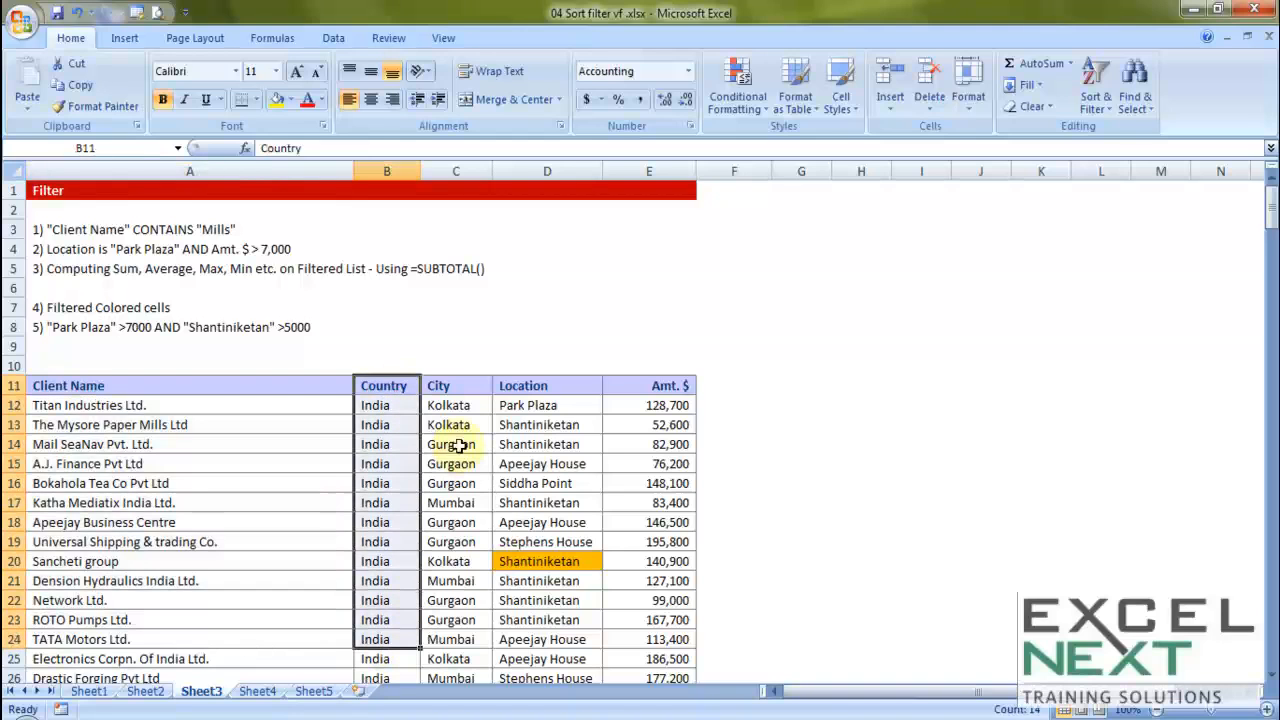
{"action": "left_click_drag", "start_coordinate": [461, 424], "coordinate": [460, 445]}
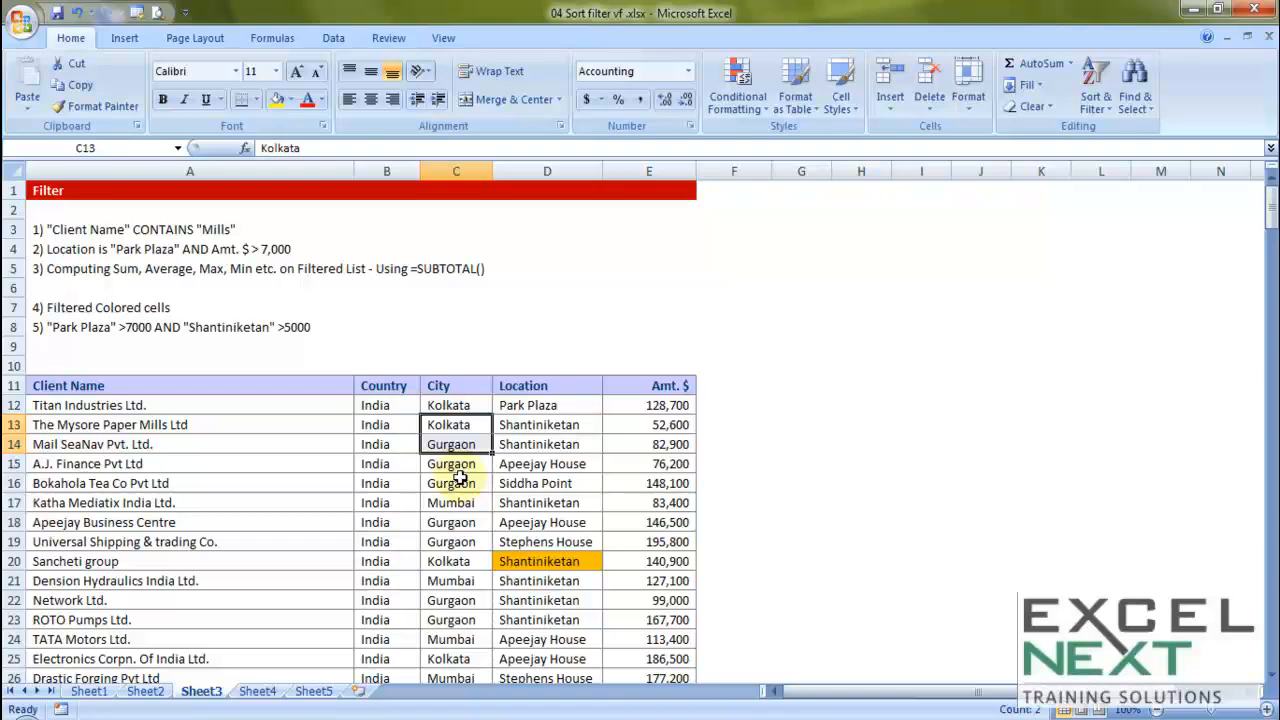
{"action": "scroll", "coordinate": [462, 627], "scroll_direction": "down", "scroll_amount": 1}
{"action": "left_click", "coordinate": [452, 640]}
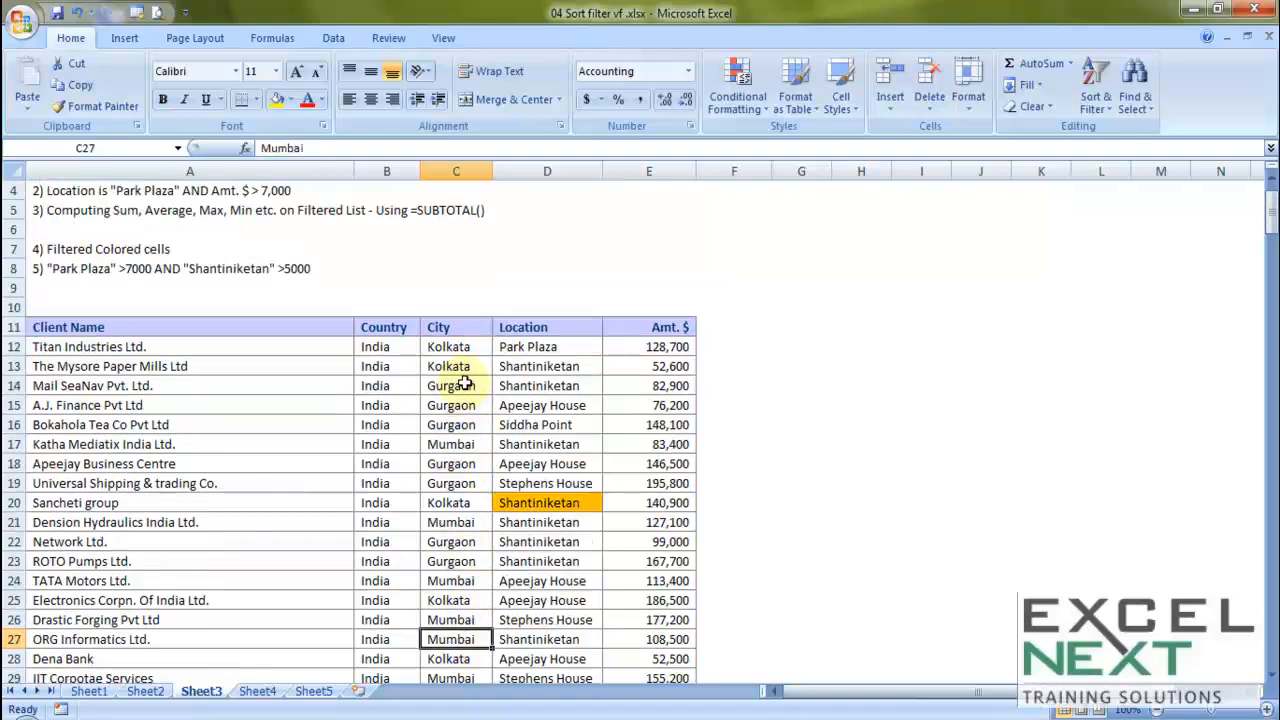
Examine the table's Location and Amt. $ entries, and look over the Client Name column once more
{"action": "left_click", "coordinate": [527, 347]}
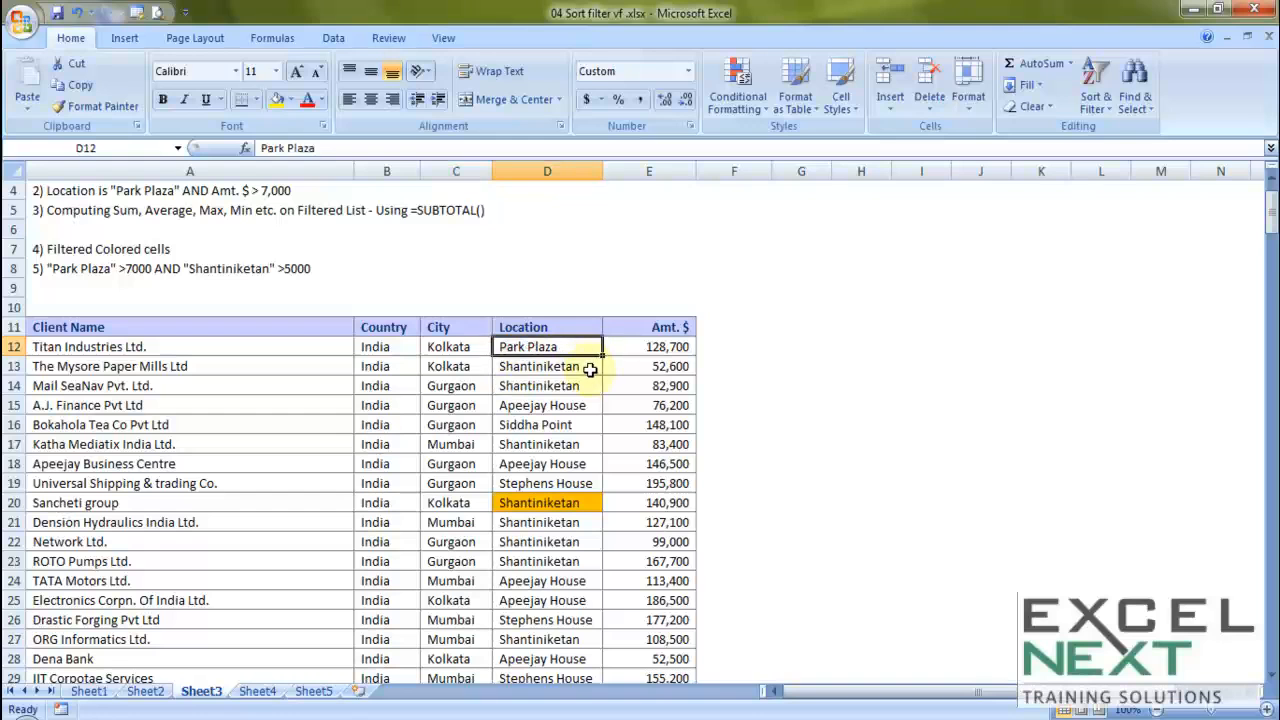
{"action": "left_click", "coordinate": [590, 369]}
{"action": "left_click", "coordinate": [584, 405]}
{"action": "scroll", "coordinate": [655, 467], "scroll_direction": "up", "scroll_amount": 1}
{"action": "scroll", "coordinate": [655, 467], "scroll_direction": "down", "scroll_amount": 1}
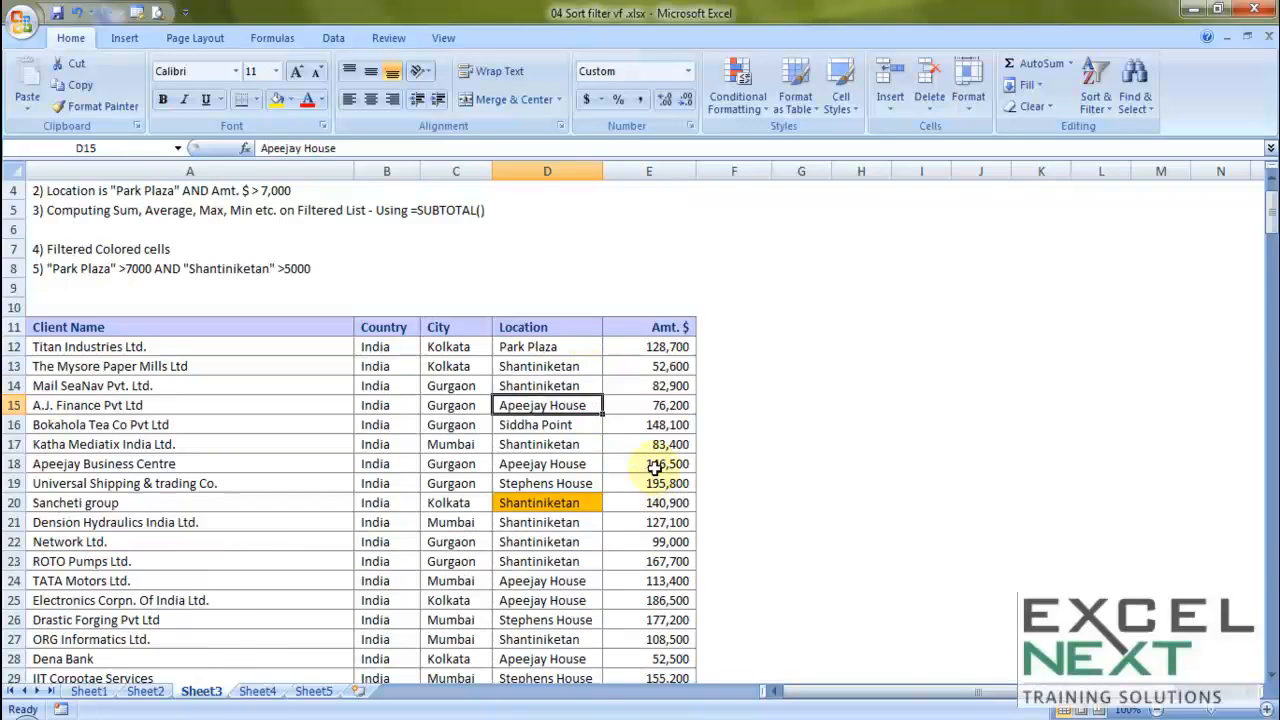
{"action": "scroll", "coordinate": [655, 467], "scroll_direction": "up", "scroll_amount": 1}
{"action": "left_click_drag", "start_coordinate": [664, 412], "coordinate": [654, 636]}
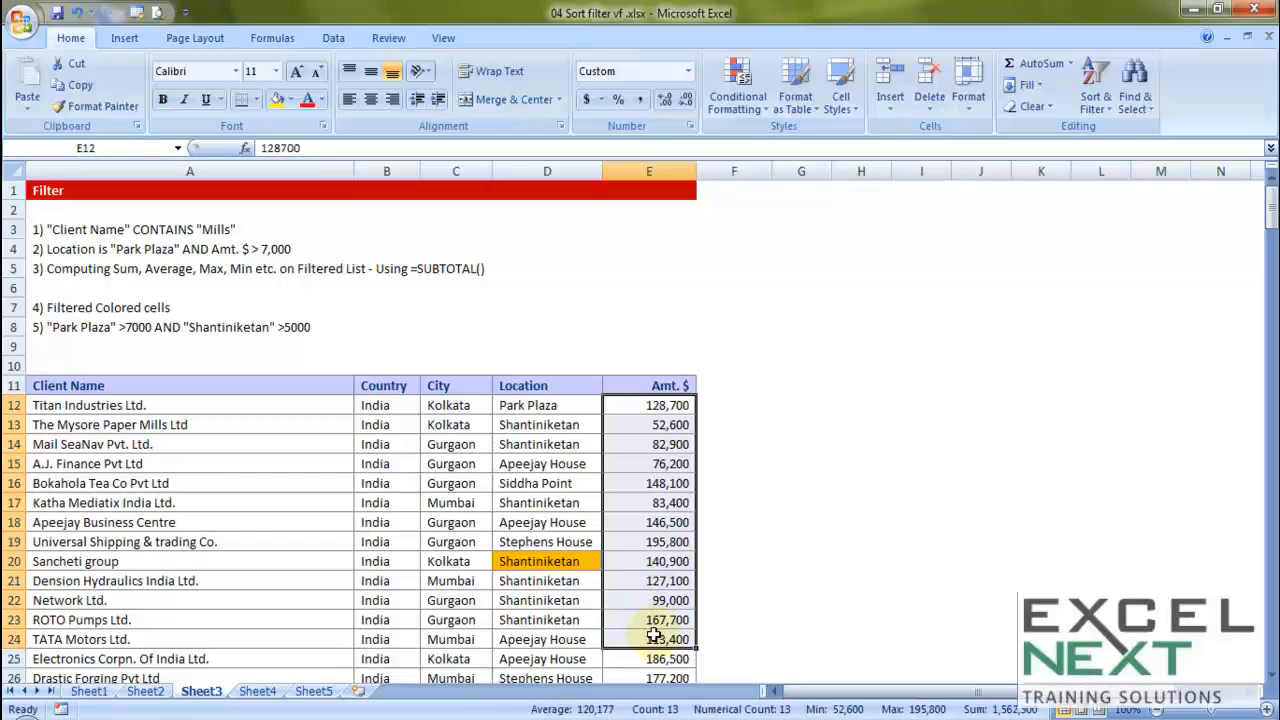
{"action": "scroll", "coordinate": [229, 414], "scroll_direction": "down", "scroll_amount": 7}
{"action": "scroll", "coordinate": [232, 416], "scroll_direction": "up", "scroll_amount": 5}
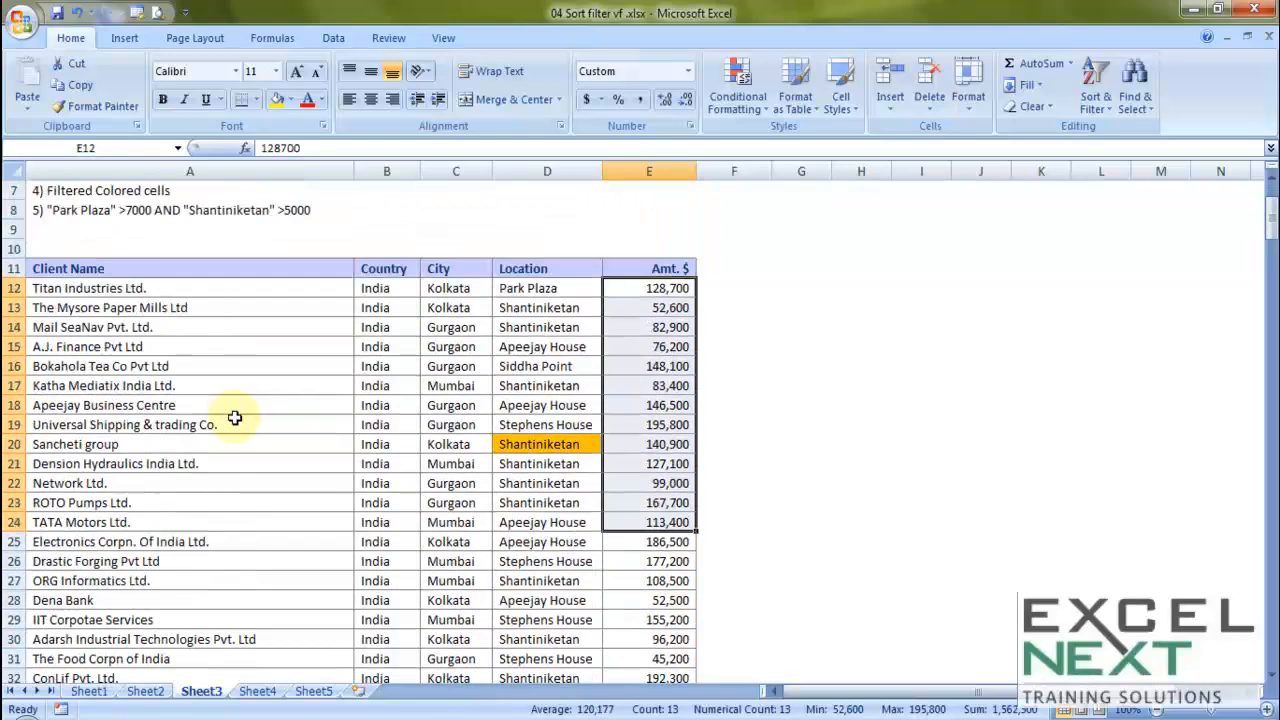
{"action": "left_click_drag", "start_coordinate": [133, 268], "coordinate": [180, 600]}
{"action": "scroll", "coordinate": [461, 381], "scroll_direction": "up", "scroll_amount": 2}
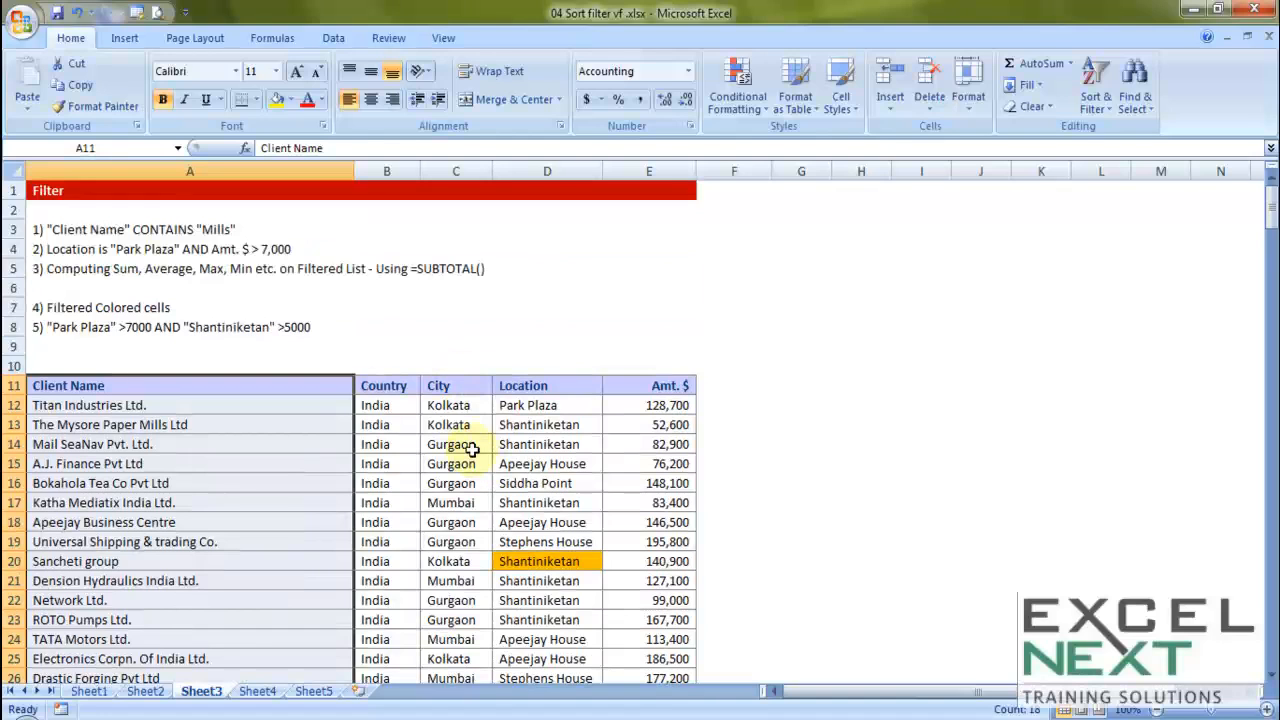
Review the first filter condition in cell A3 and copy that cell
{"action": "left_click", "coordinate": [333, 39]}
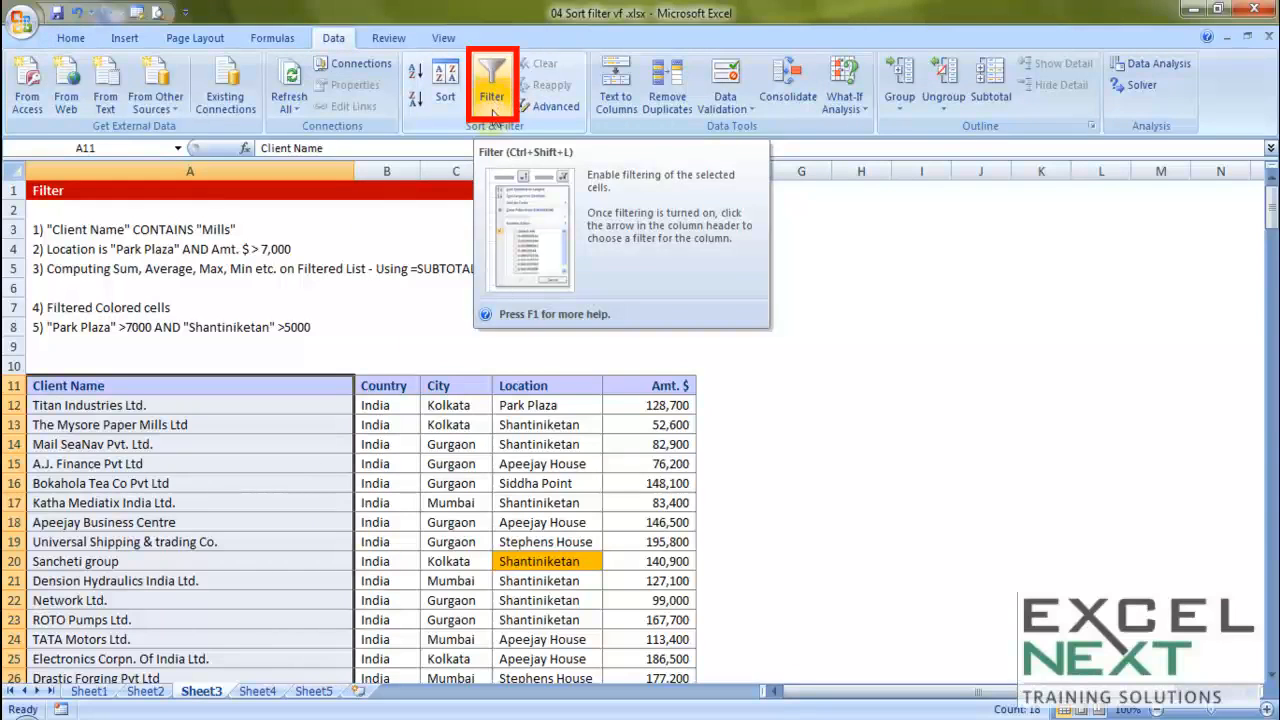
{"action": "left_click", "coordinate": [404, 444]}
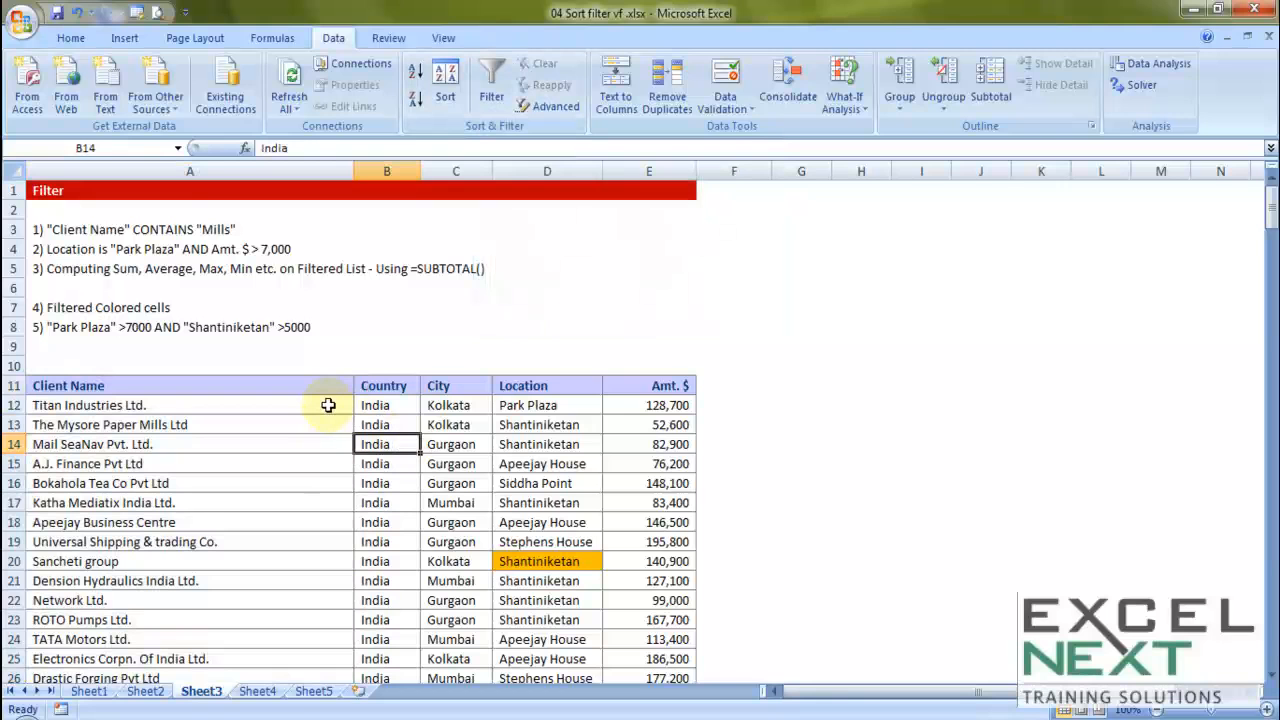
{"action": "left_click", "coordinate": [37, 230]}
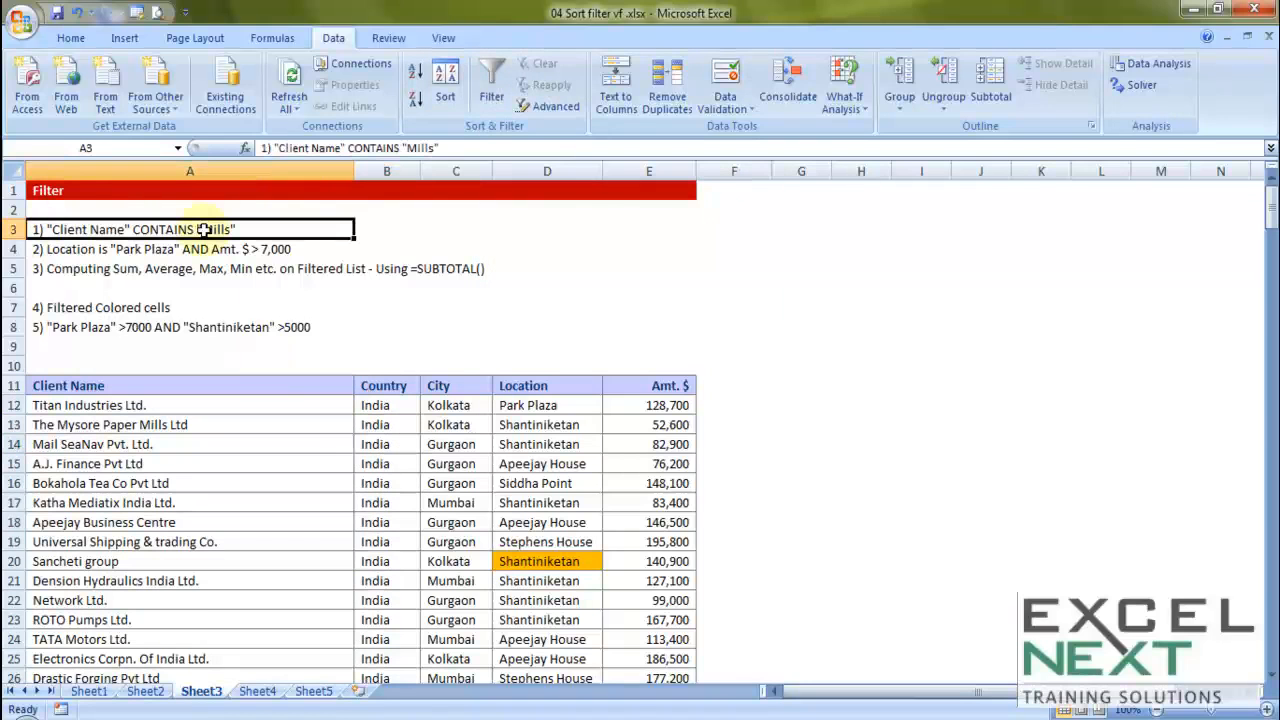
{"action": "key", "text": "ctrl+c"}
{"action": "left_click", "coordinate": [253, 402]}
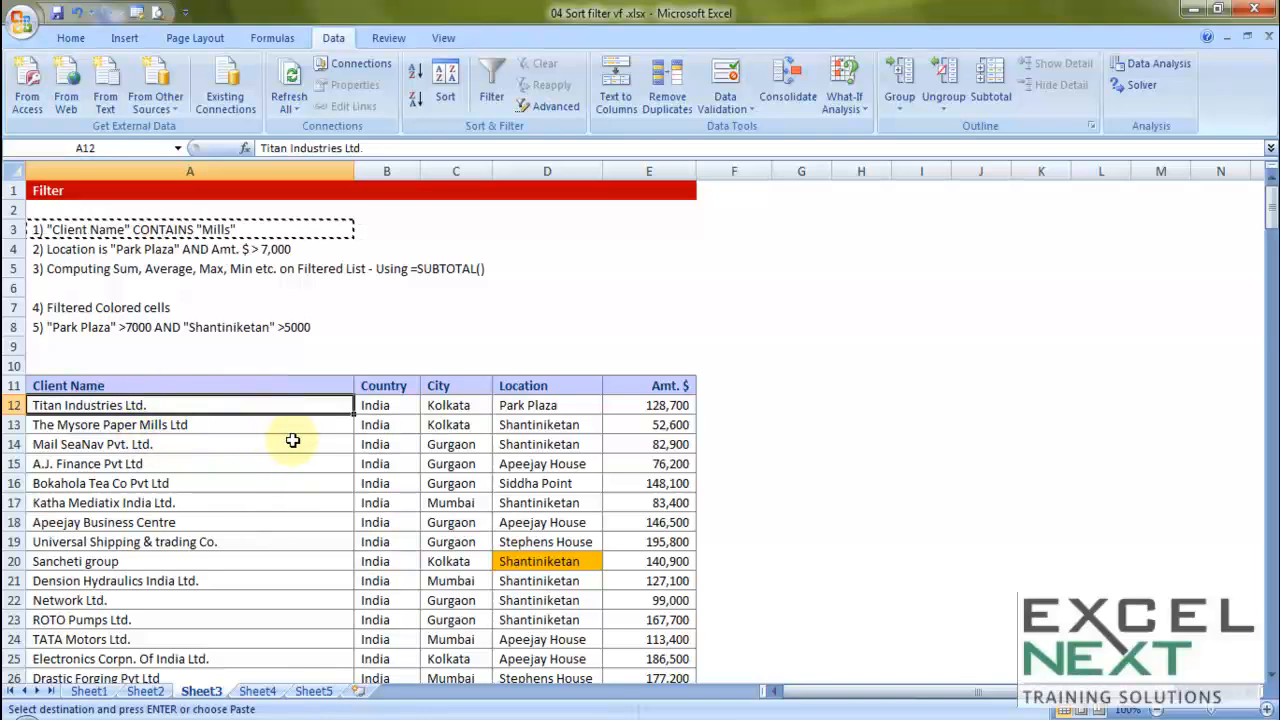
{"action": "left_click", "coordinate": [384, 443]}
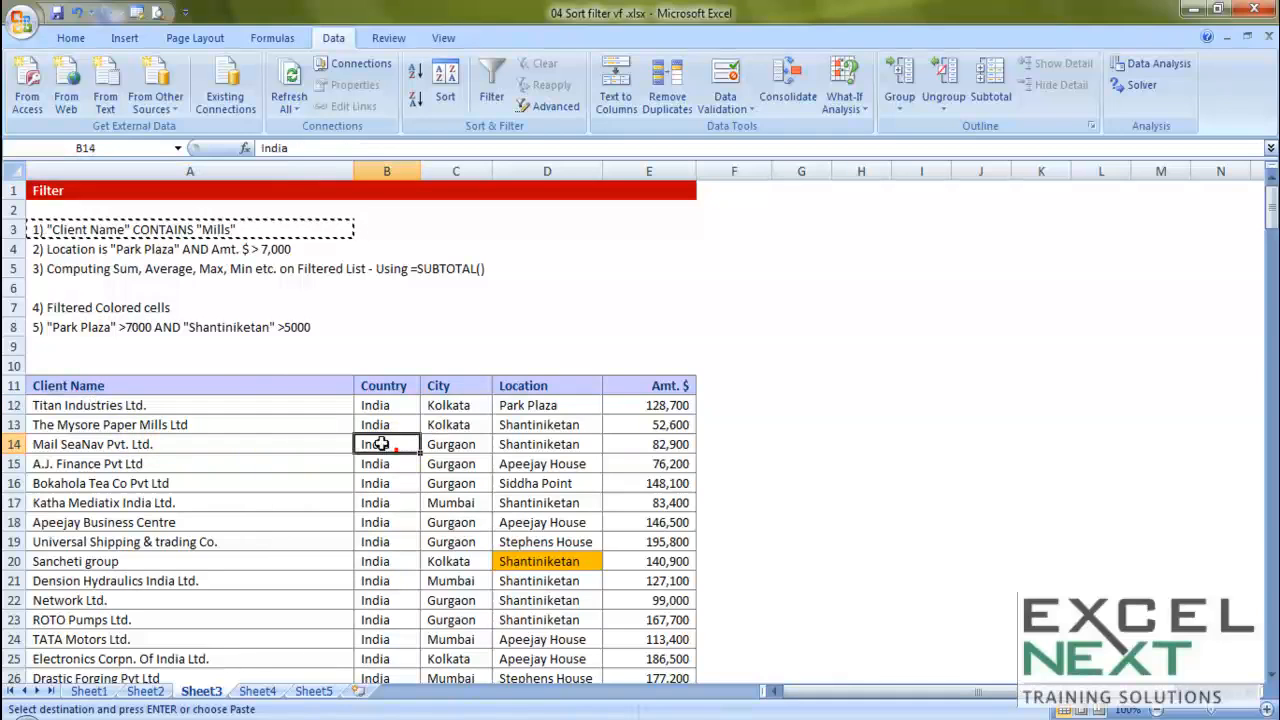
Turn filtering on and off again with only the header row A11:E11 selected
{"action": "left_click_drag", "start_coordinate": [300, 385], "coordinate": [634, 385]}
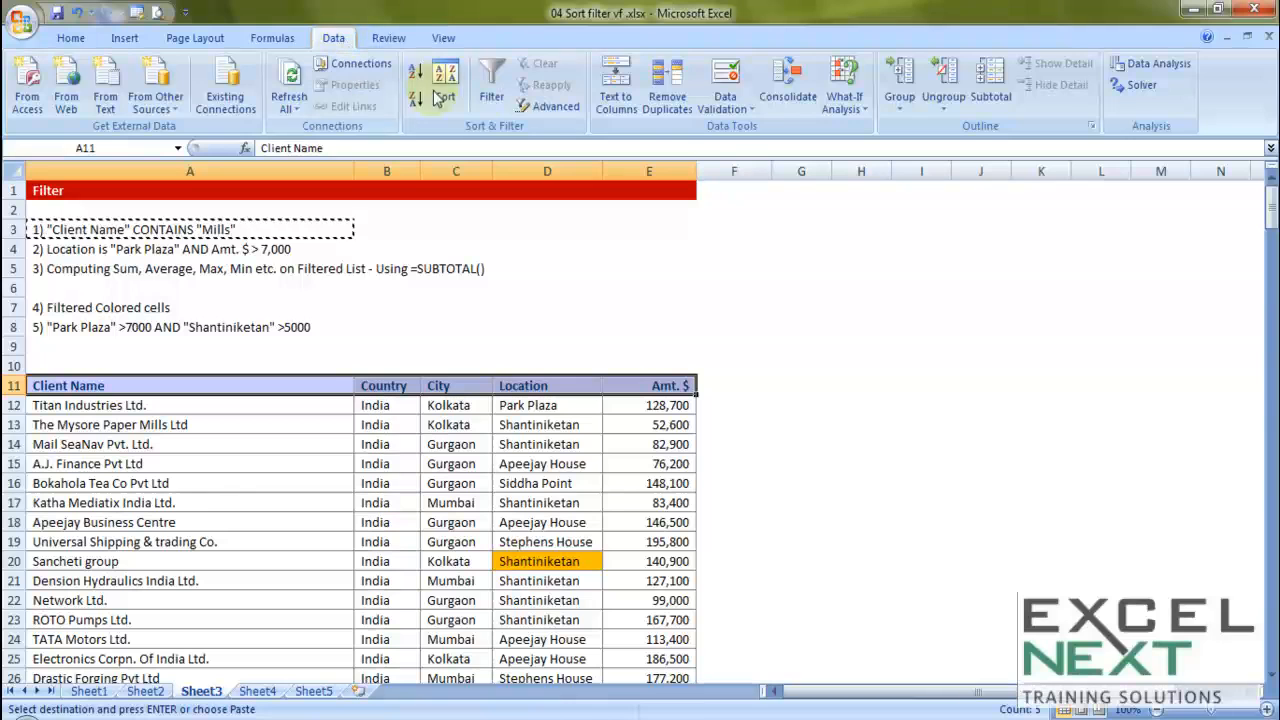
{"action": "left_click", "coordinate": [492, 96]}
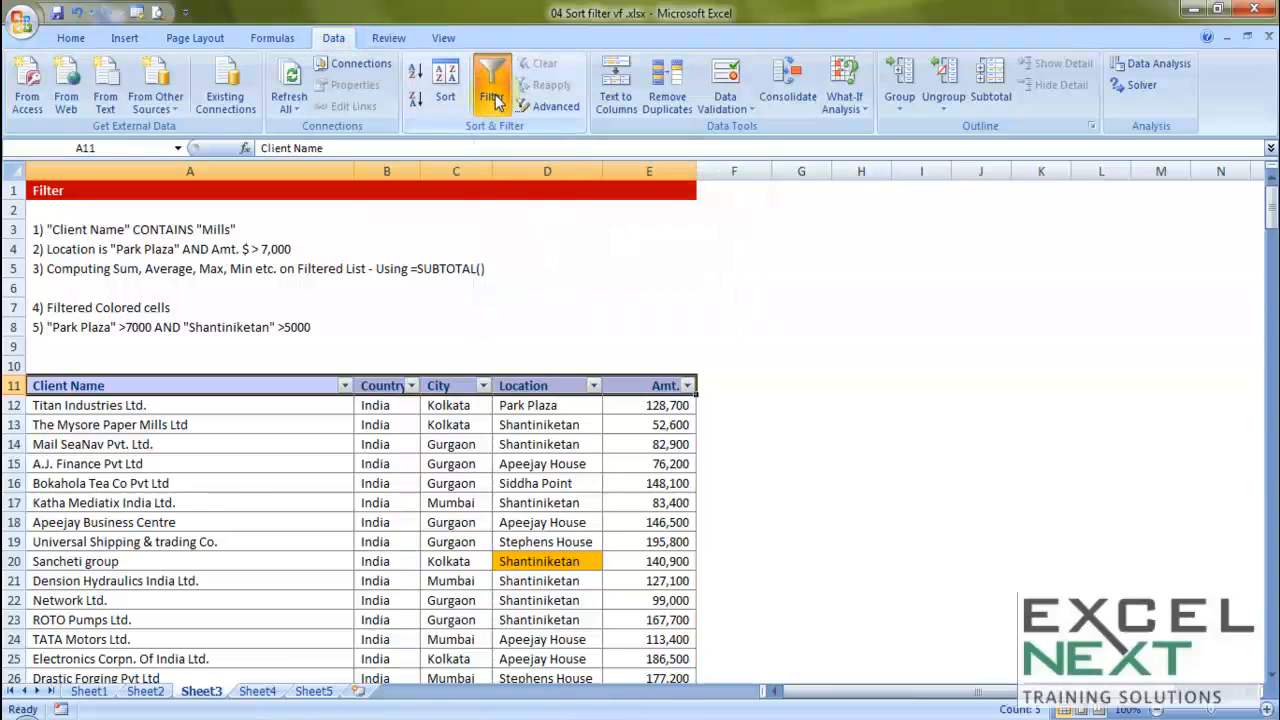
{"action": "left_click", "coordinate": [495, 98]}
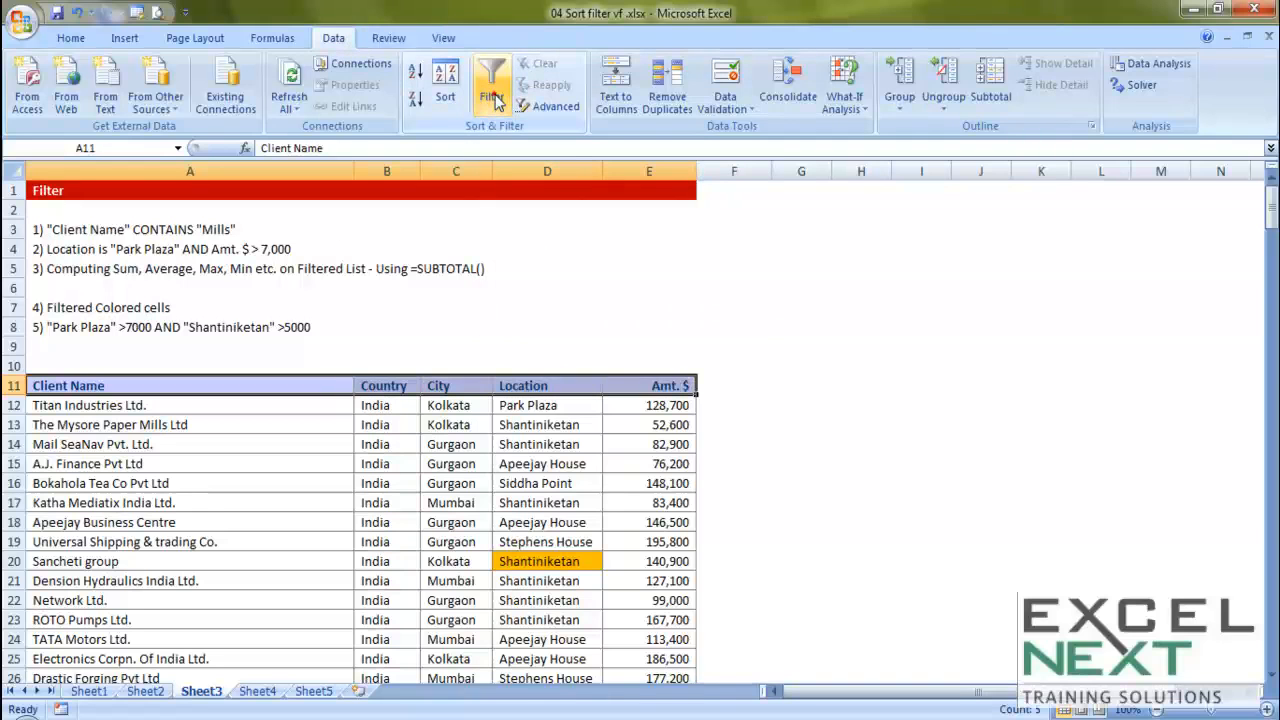
Clear the contents of row 15 and apply a filter with only the header row A11:E11 selected
{"action": "left_click", "coordinate": [9, 463]}
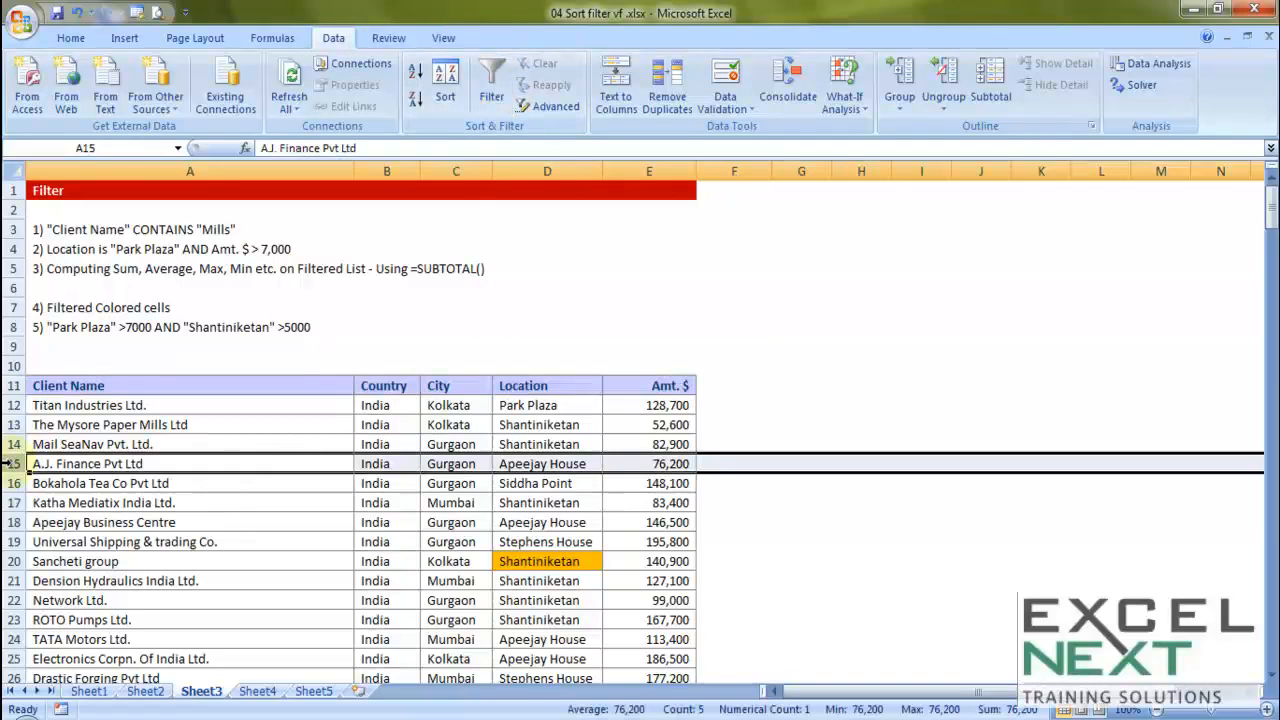
{"action": "key", "text": "Delete"}
{"action": "left_click_drag", "start_coordinate": [239, 384], "coordinate": [620, 374]}
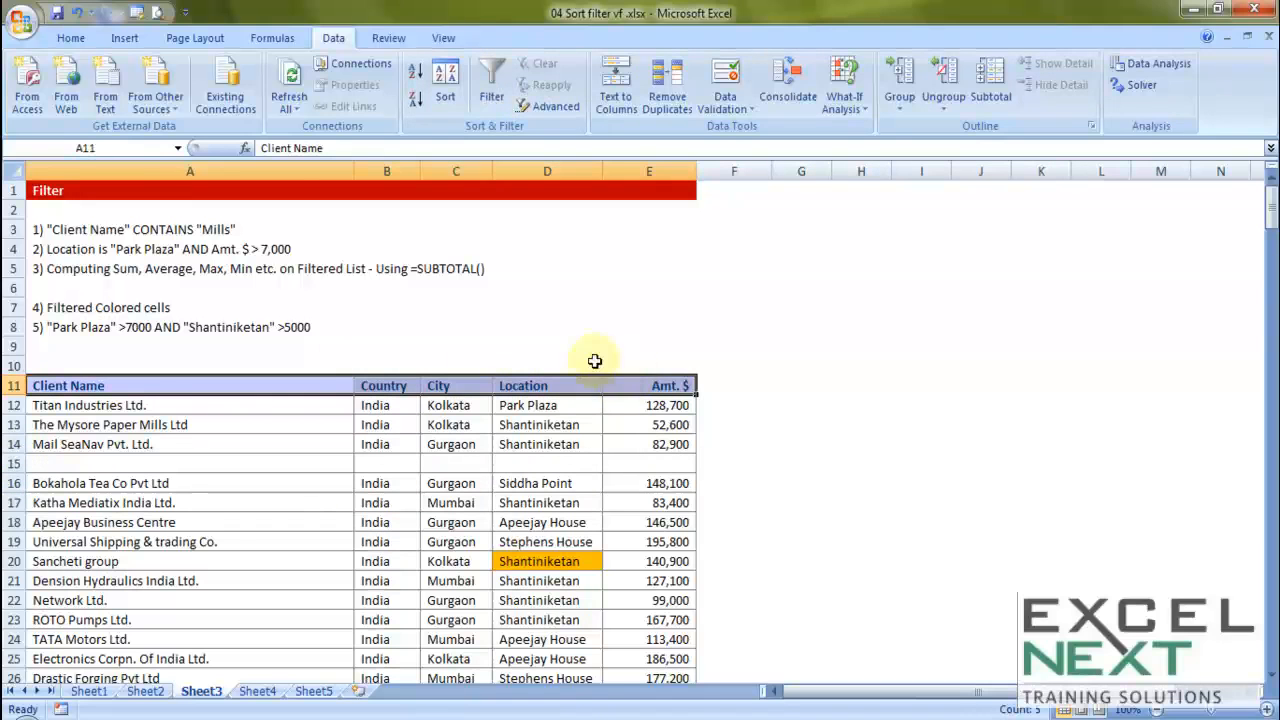
{"action": "left_click", "coordinate": [492, 95]}
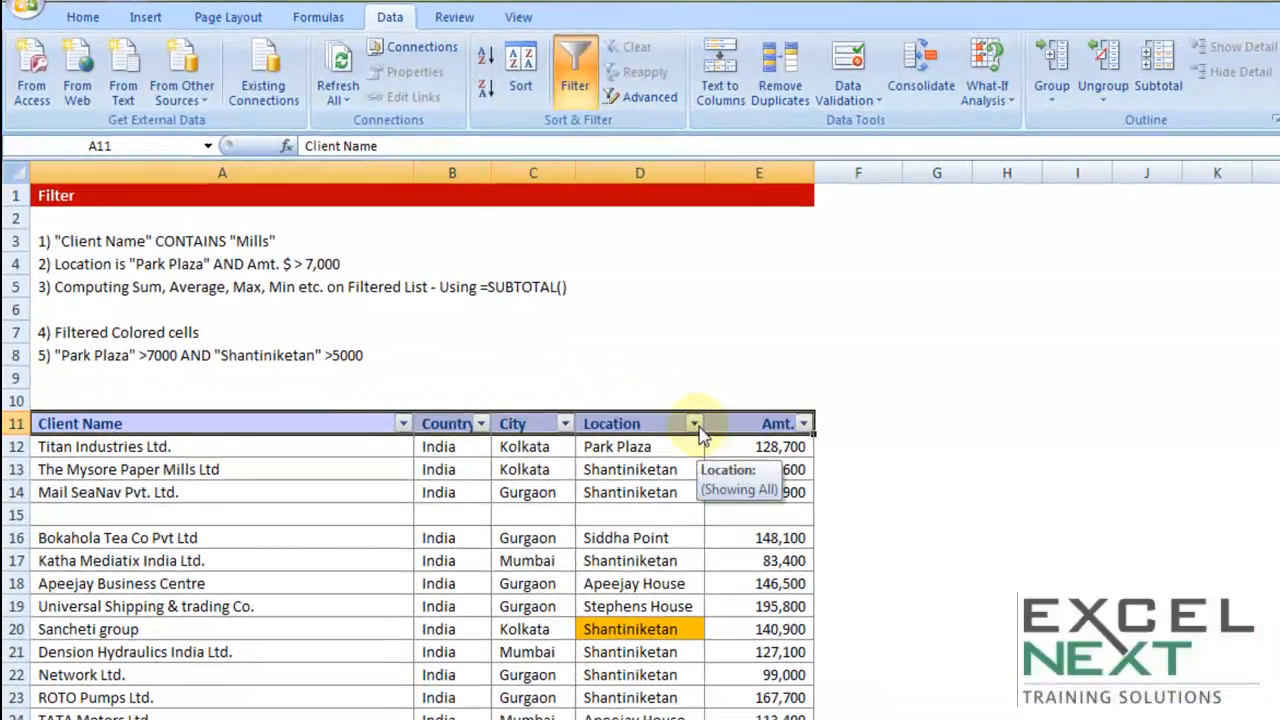
Check which values the Location filter offers, and undo the filter and the clearing of row 15
{"action": "left_click", "coordinate": [694, 424]}
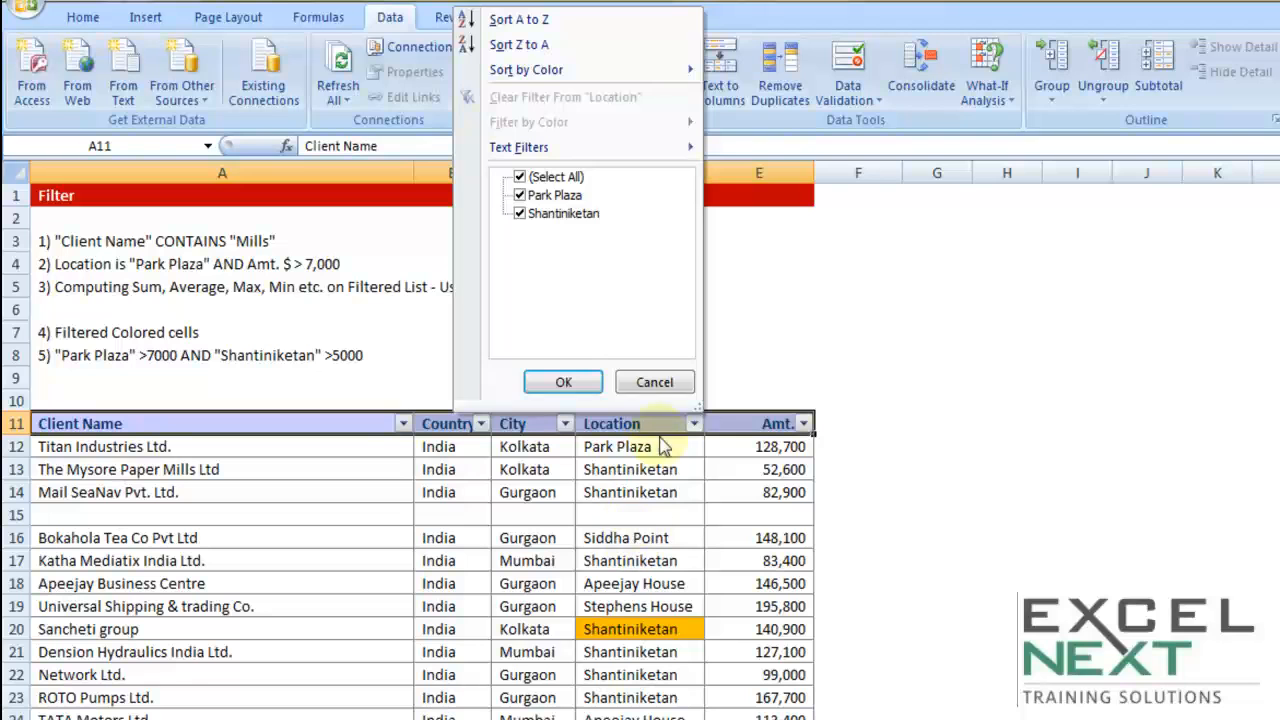
{"action": "left_click", "coordinate": [655, 383]}
{"action": "left_click", "coordinate": [616, 512]}
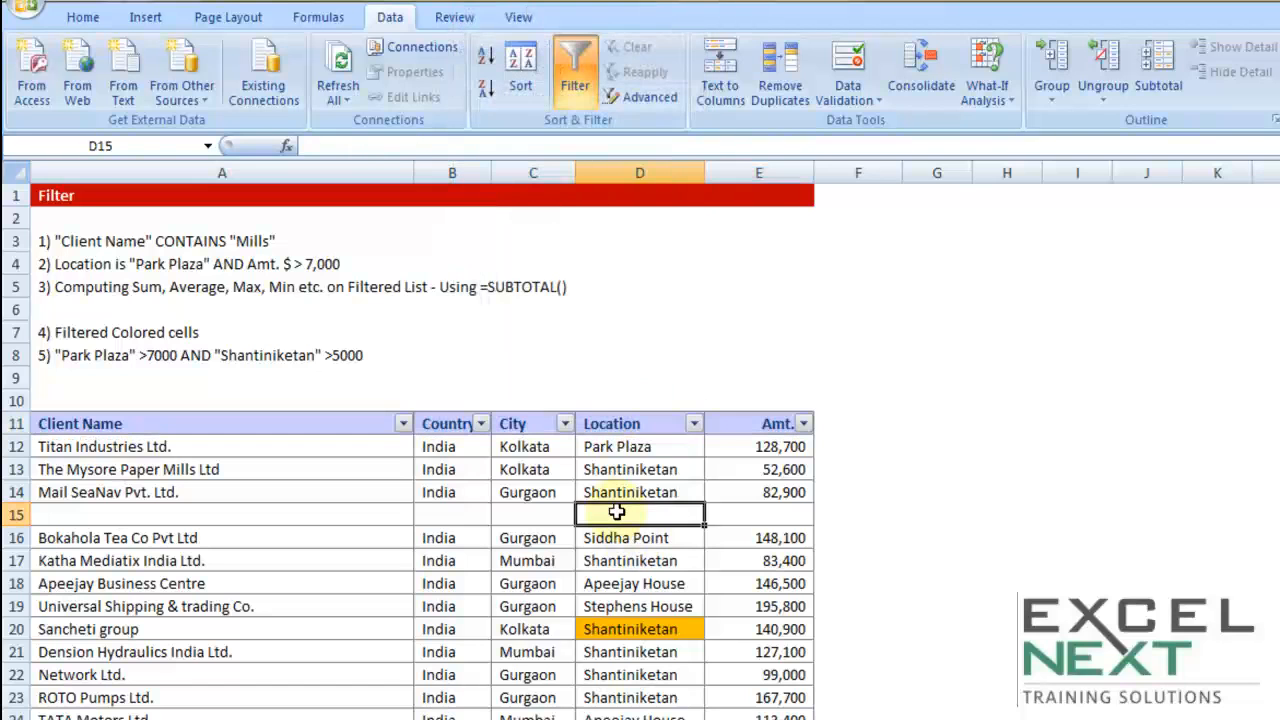
{"action": "key", "text": "ctrl+z"}
{"action": "key", "text": "ctrl+z"}
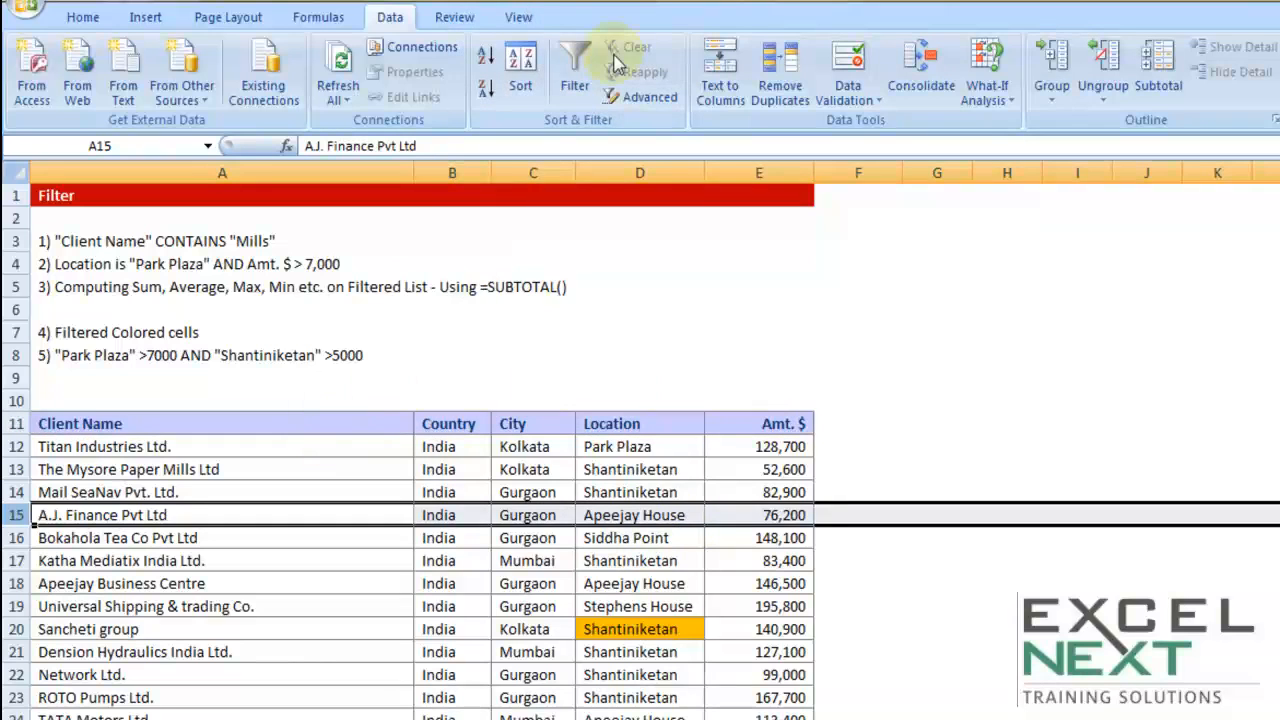
Select the whole client table from the header row A11:E11 down to its last record and turn on filtering
{"action": "left_click_drag", "start_coordinate": [368, 425], "coordinate": [768, 418]}
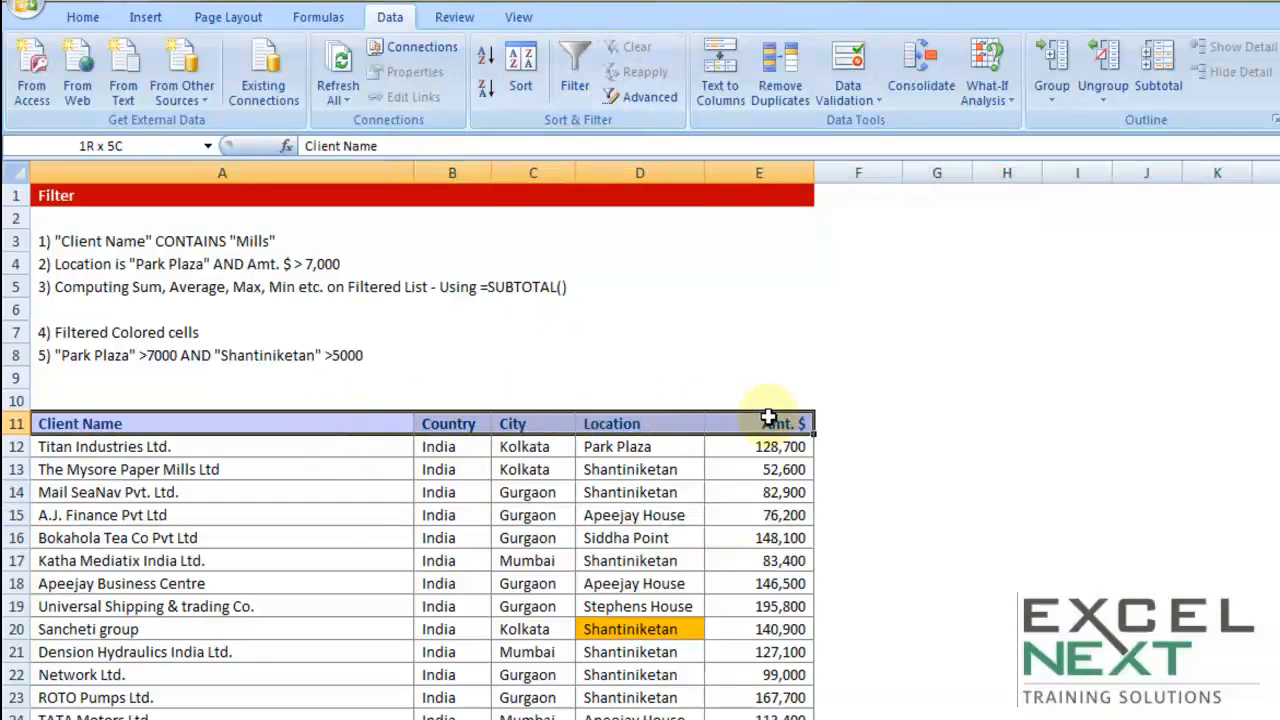
{"action": "left_click", "coordinate": [306, 428]}
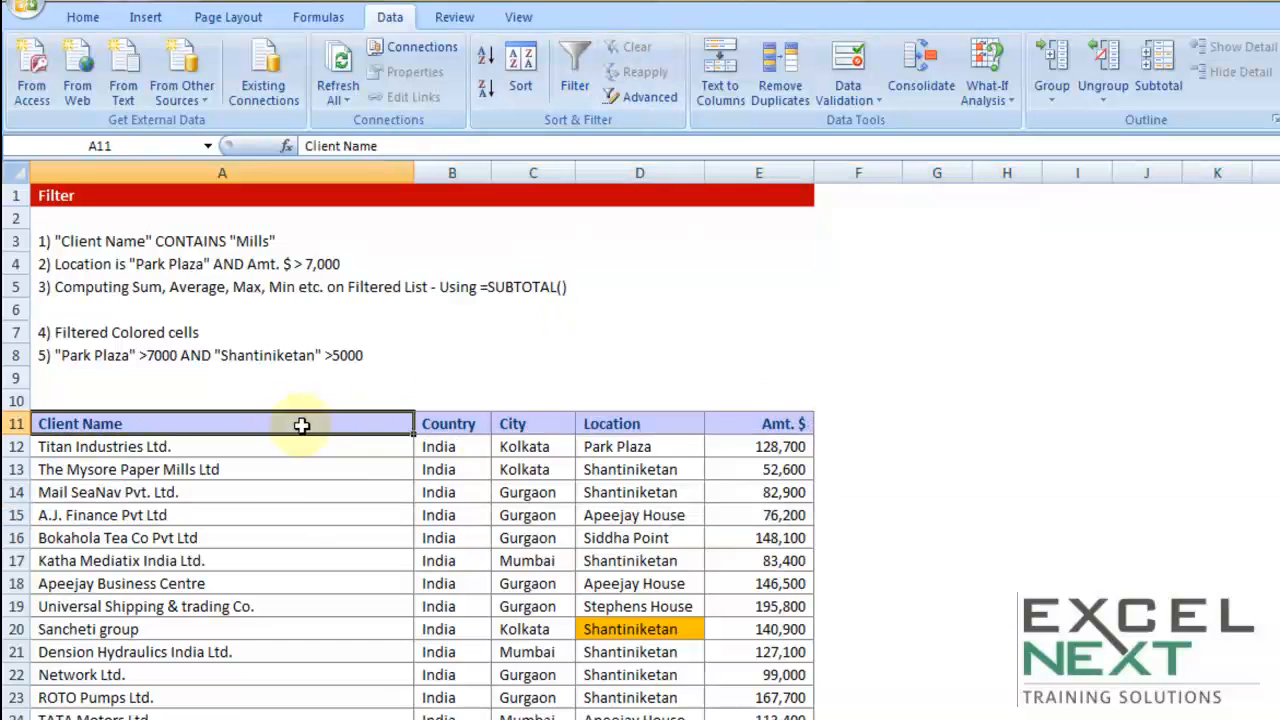
{"action": "left_click_drag", "start_coordinate": [297, 428], "coordinate": [780, 423]}
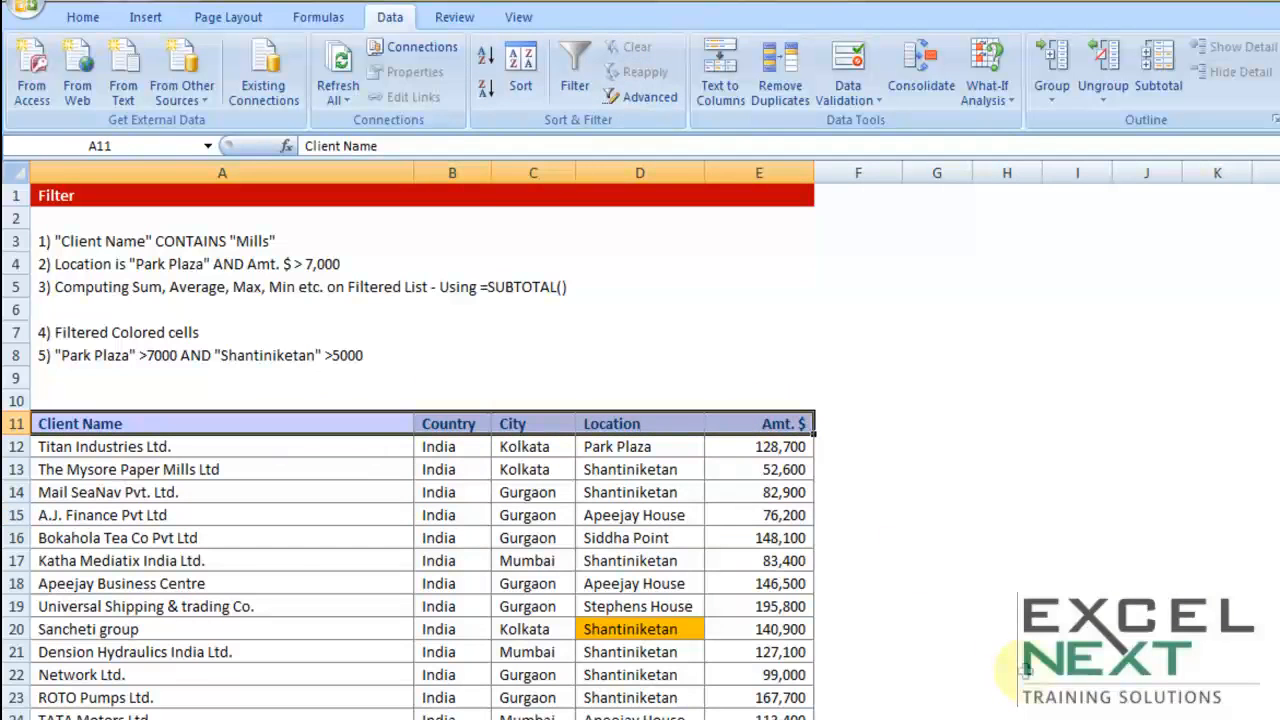
{"action": "key", "text": "ctrl+shift+Down"}
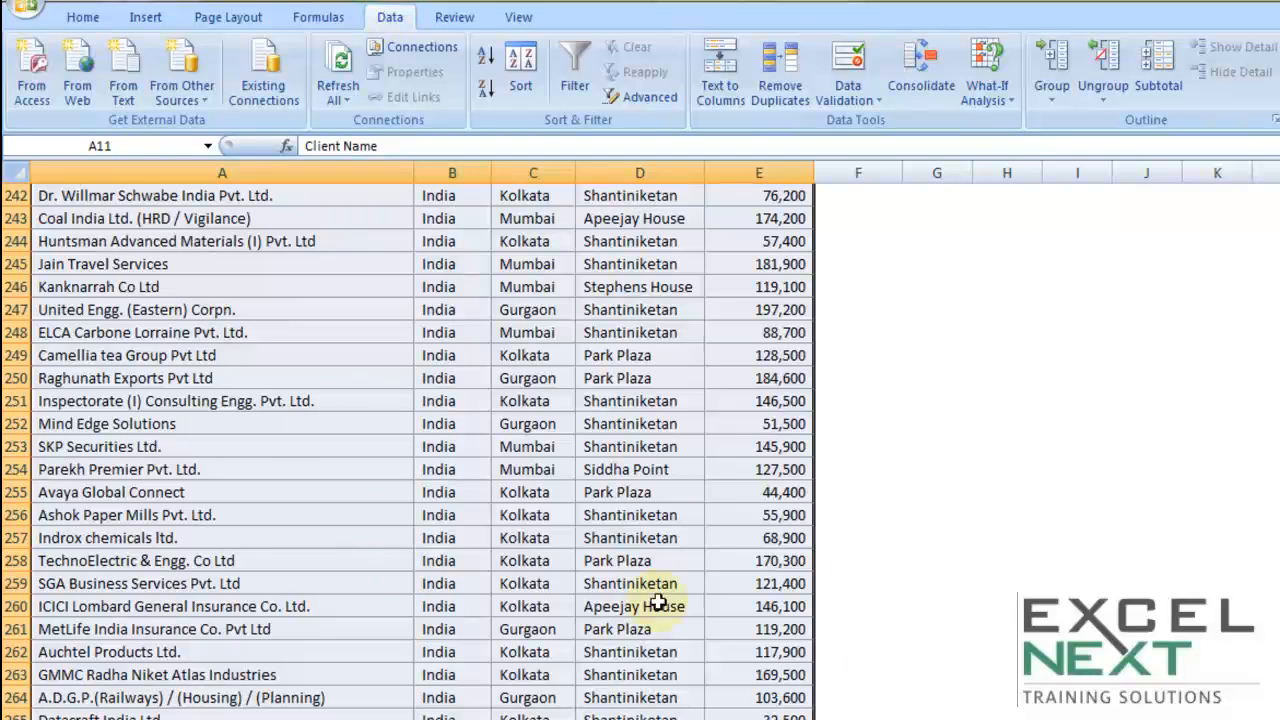
{"action": "left_click", "coordinate": [581, 93]}
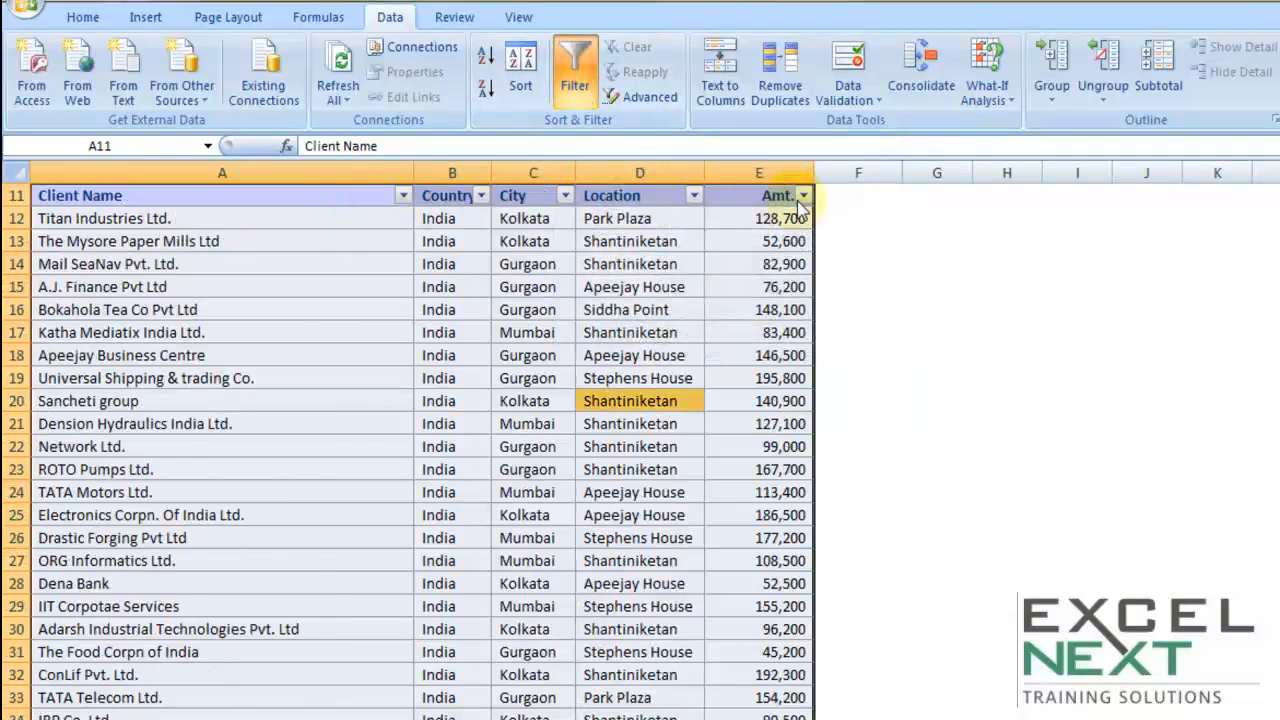
{"action": "scroll", "coordinate": [865, 306], "scroll_direction": "up", "scroll_amount": 2}
{"action": "scroll", "coordinate": [865, 308], "scroll_direction": "up", "scroll_amount": 1}
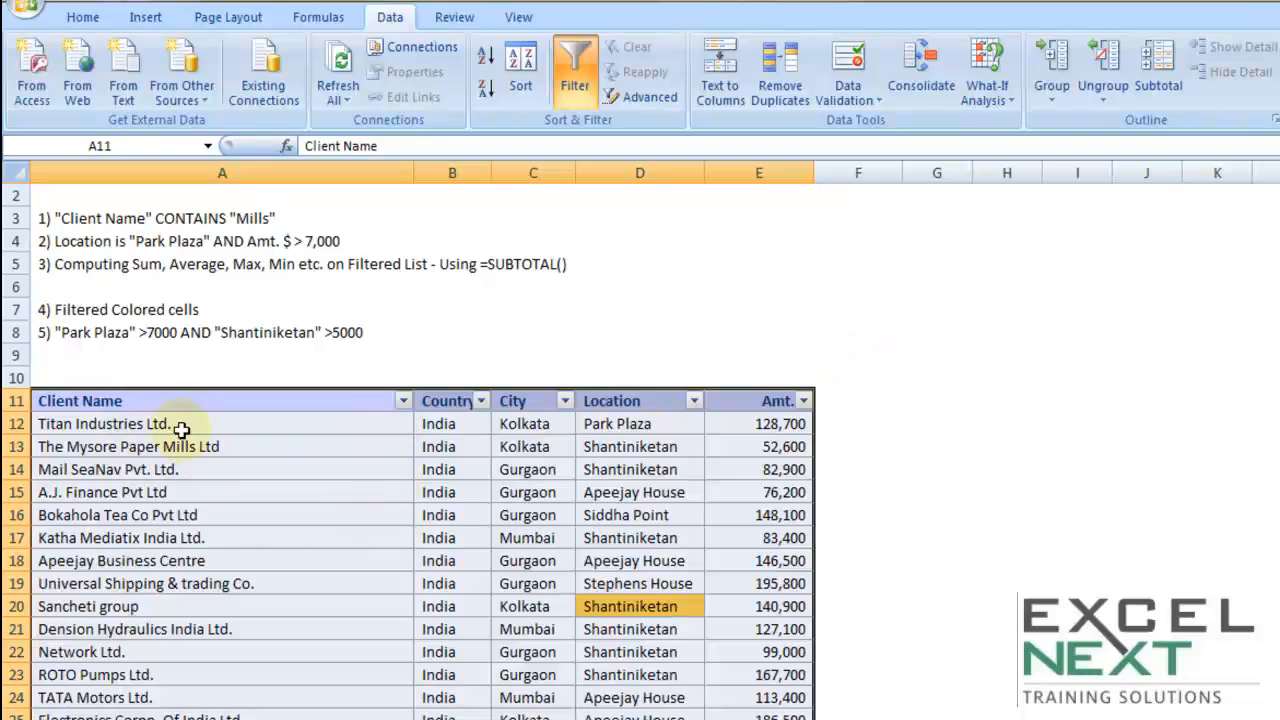
Filter the Client Name column to show only rows containing "mills", and select the visible client names
{"action": "left_click", "coordinate": [403, 401]}
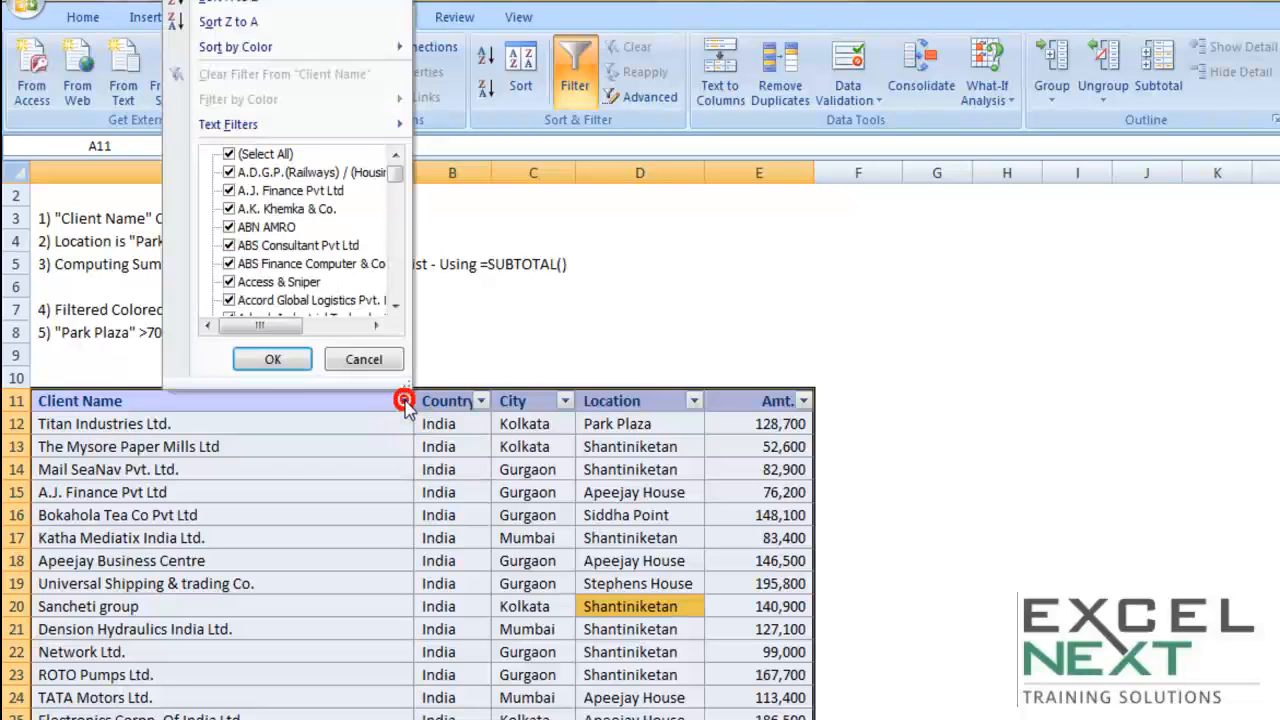
{"action": "mouse_move", "coordinate": [398, 173]}
{"action": "left_mouse_down"}
{"action": "mouse_move", "coordinate": [400, 294]}
{"action": "mouse_move", "coordinate": [397, 164]}
{"action": "left_mouse_up"}
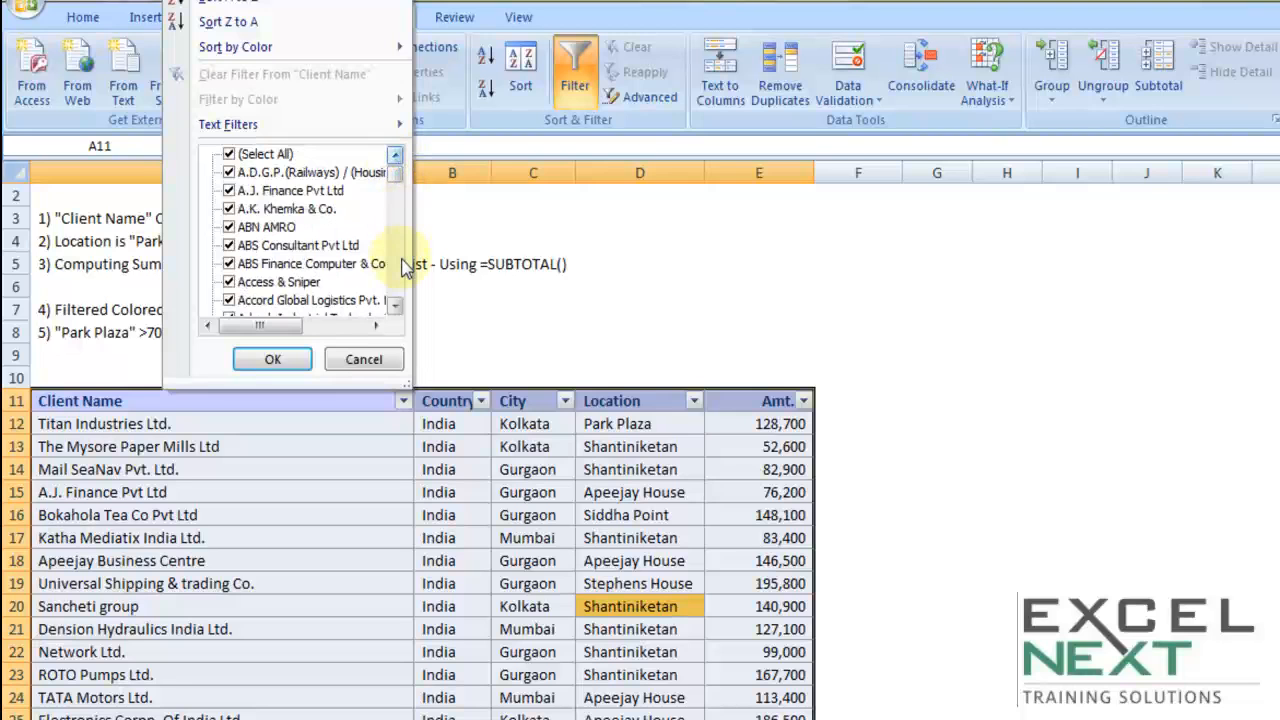
{"action": "mouse_move", "coordinate": [294, 124]}
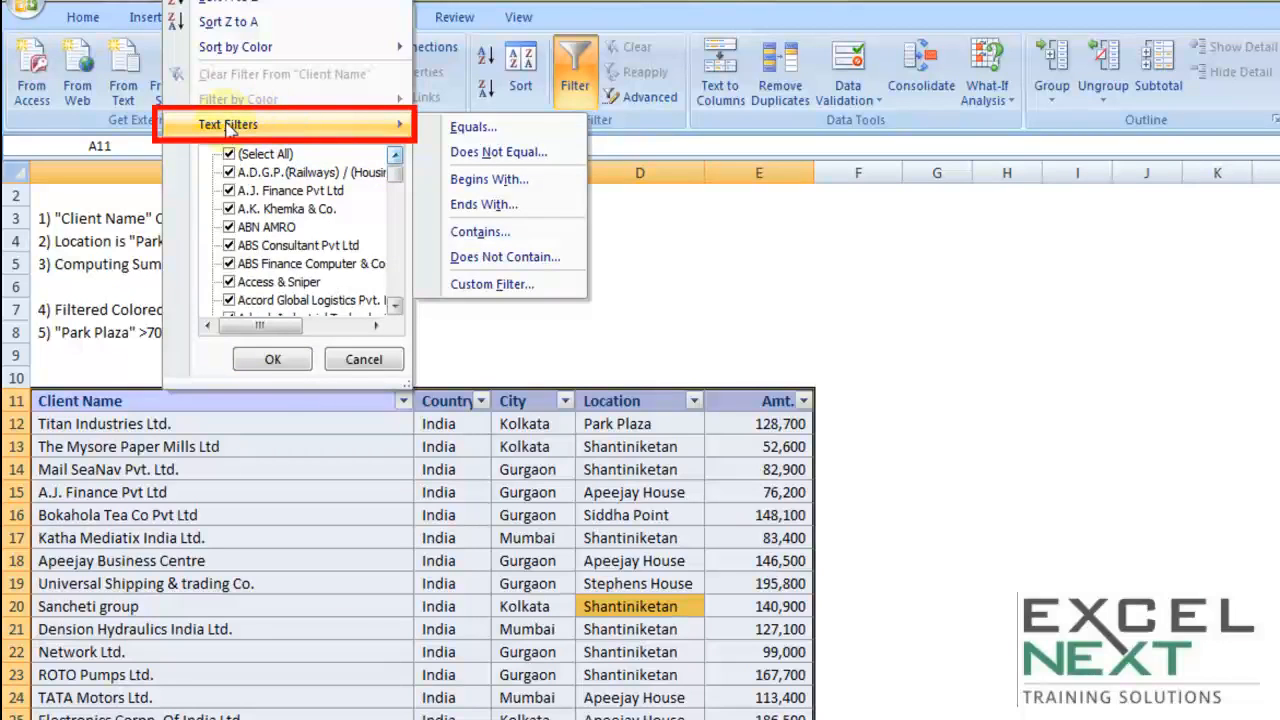
{"action": "left_click", "coordinate": [487, 232]}
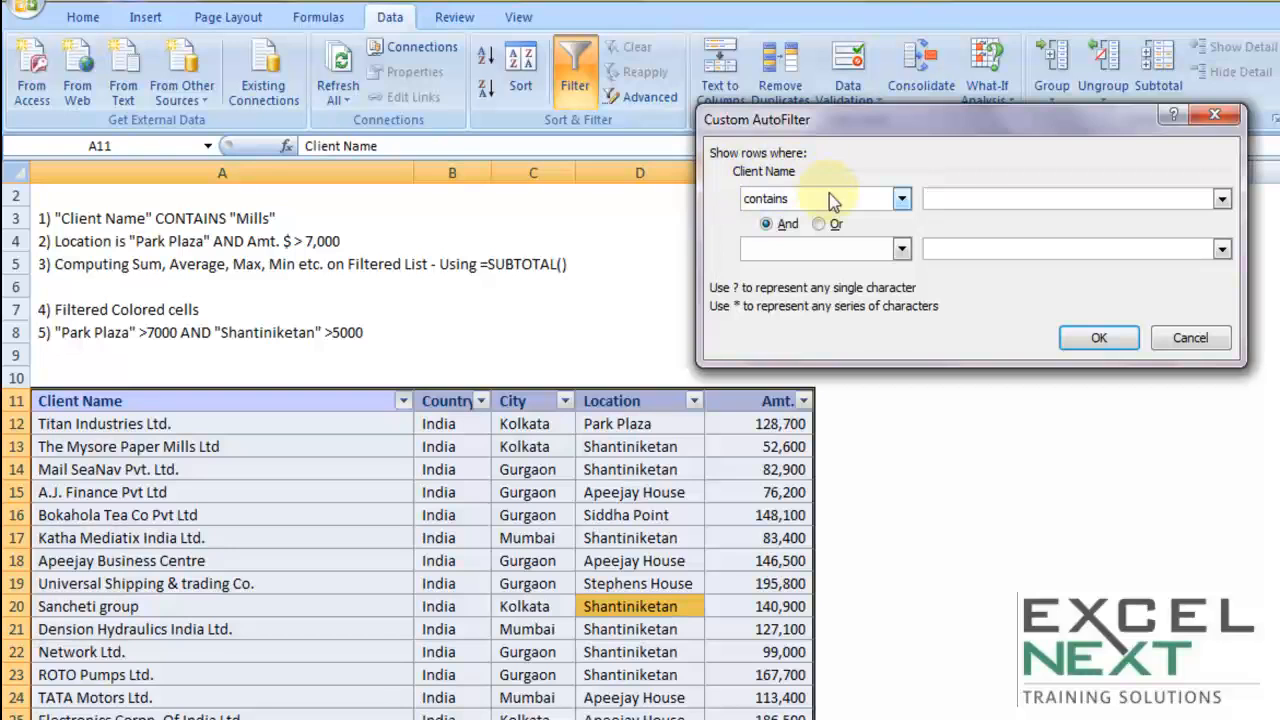
{"action": "left_click", "coordinate": [963, 198]}
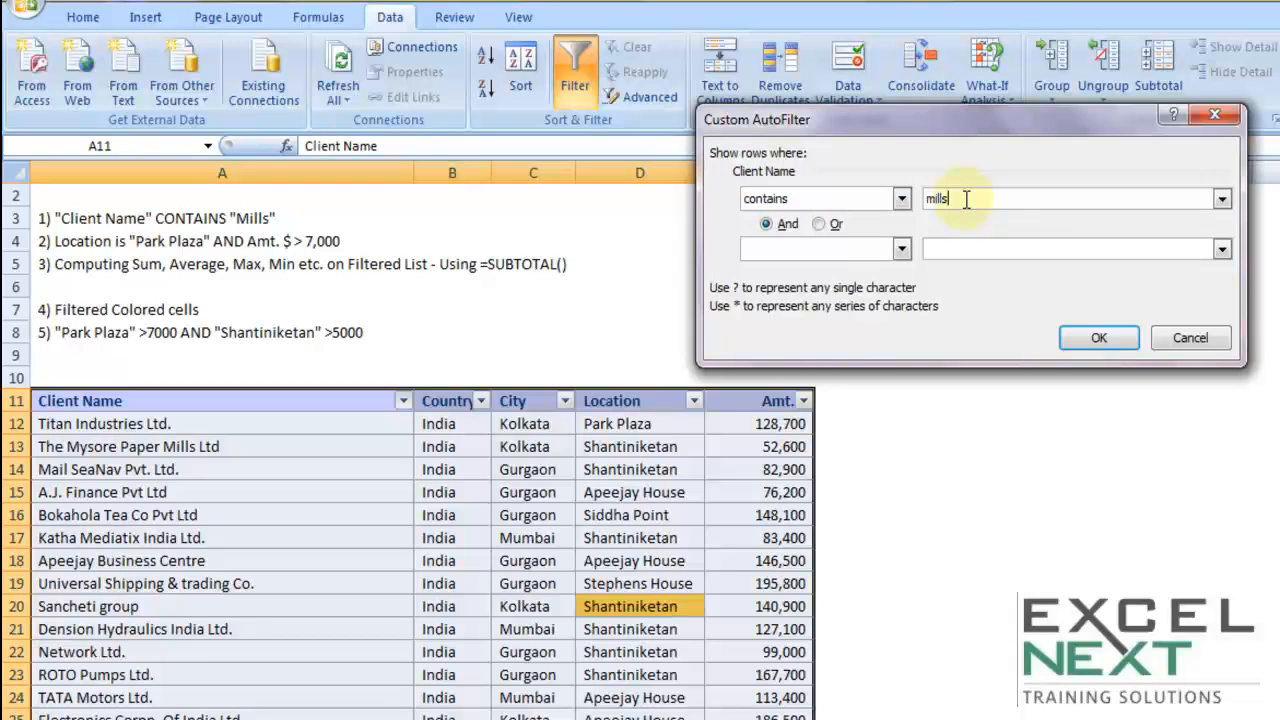
{"action": "double_click", "coordinate": [955, 198]}
{"action": "left_click", "coordinate": [971, 199]}
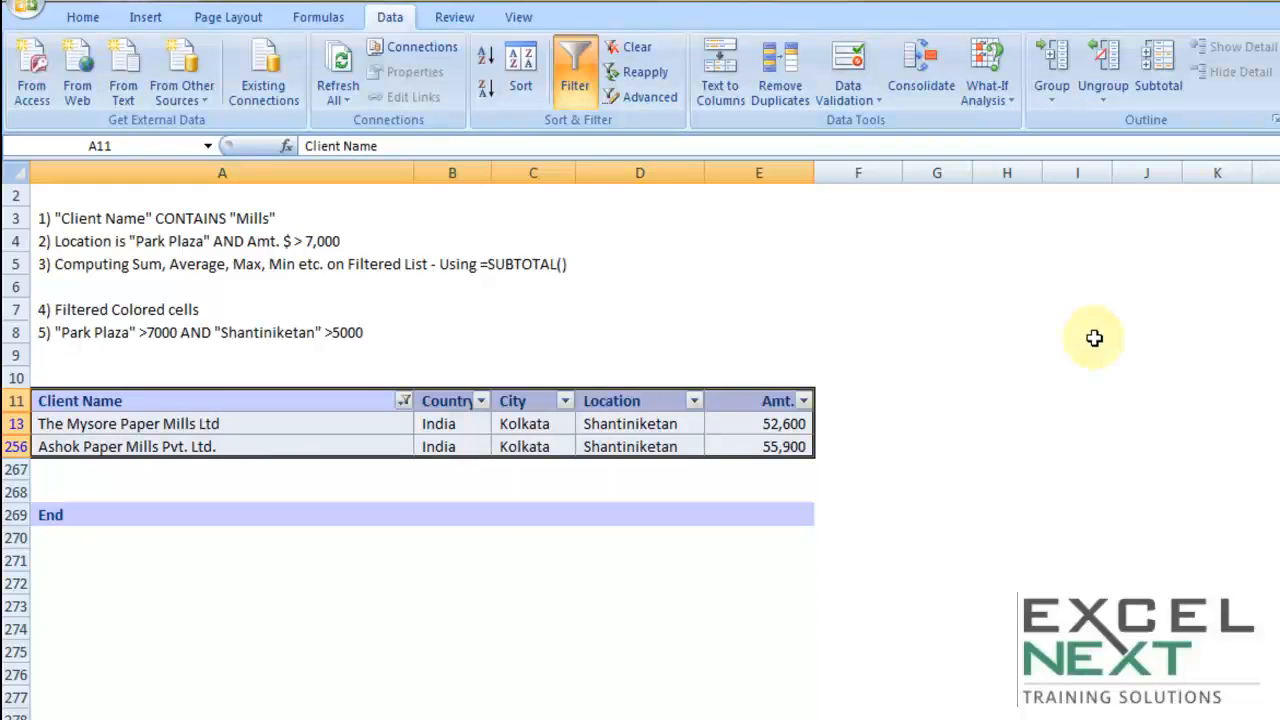
{"action": "left_click", "coordinate": [588, 558]}
{"action": "mouse_move", "coordinate": [118, 434]}
{"action": "left_mouse_down"}
{"action": "mouse_move", "coordinate": [103, 428]}
{"action": "mouse_move", "coordinate": [106, 445]}
{"action": "left_mouse_up"}
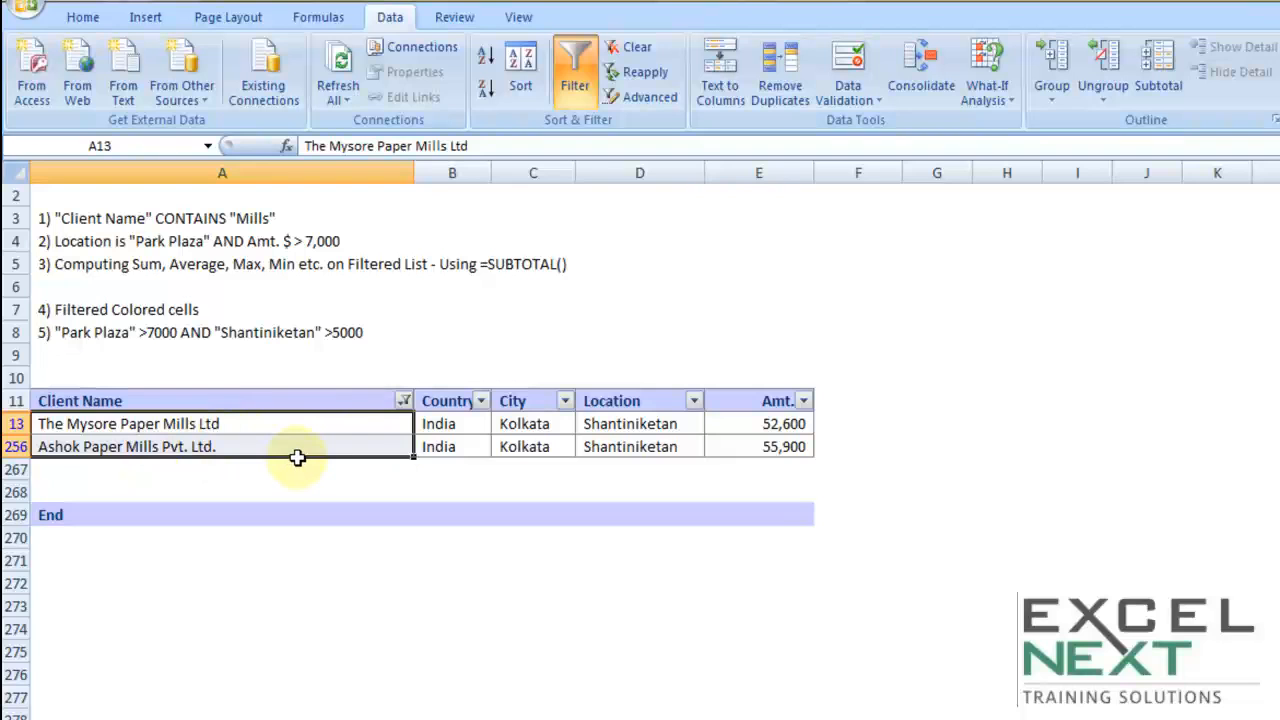
Enter =SUM(E11:E256) in E267 below the filtered Amt. column and inspect the formula's function and range
{"action": "left_click", "coordinate": [779, 467]}
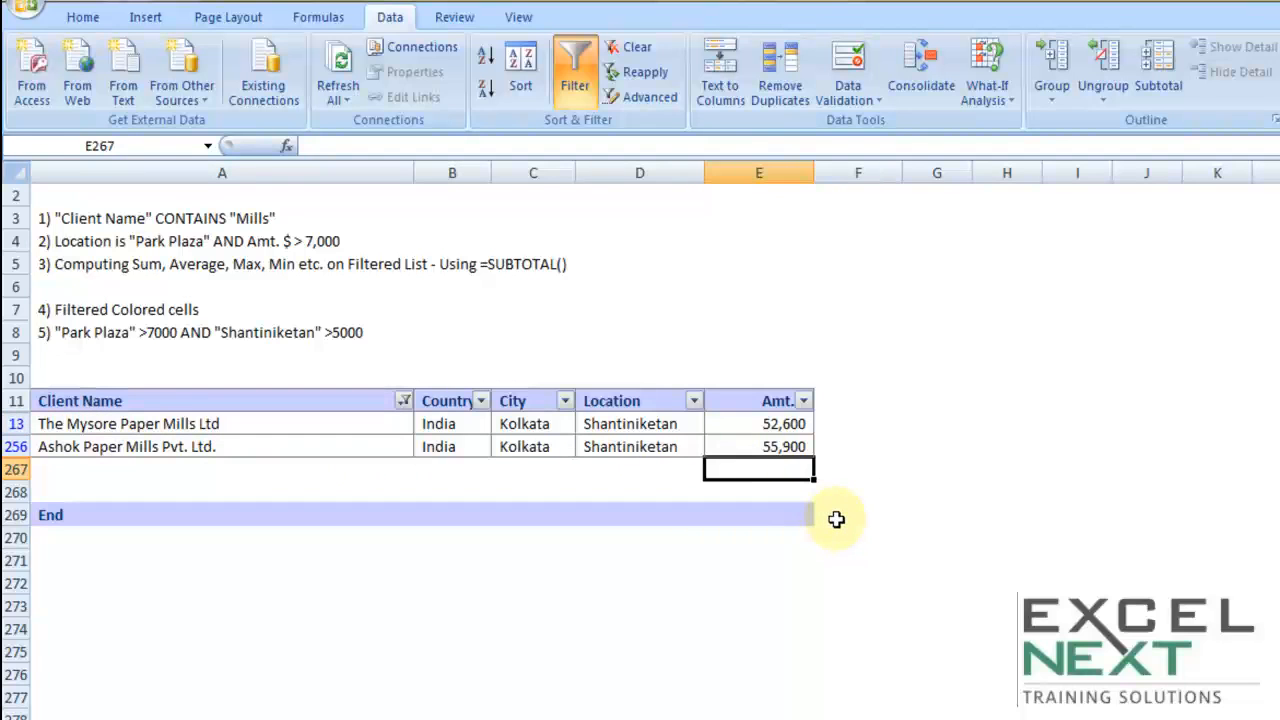
{"action": "key", "text": "ctrl+c"}
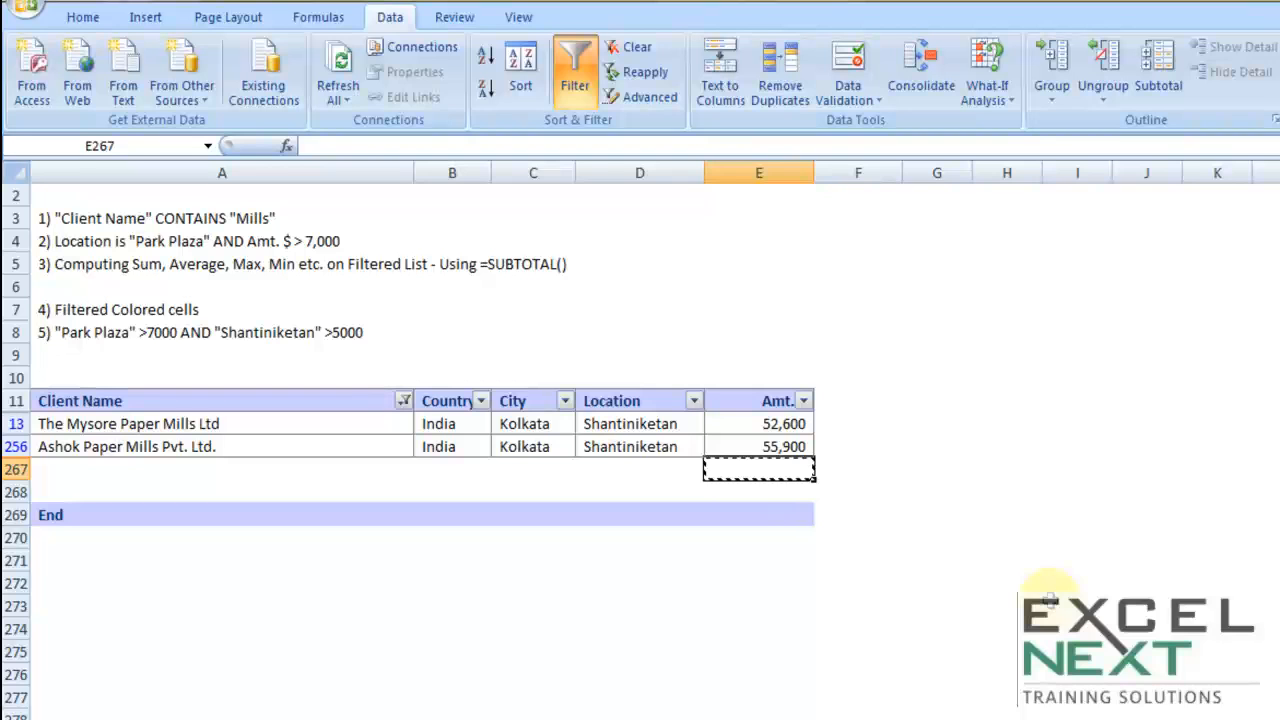
{"action": "type", "text": "=s"}
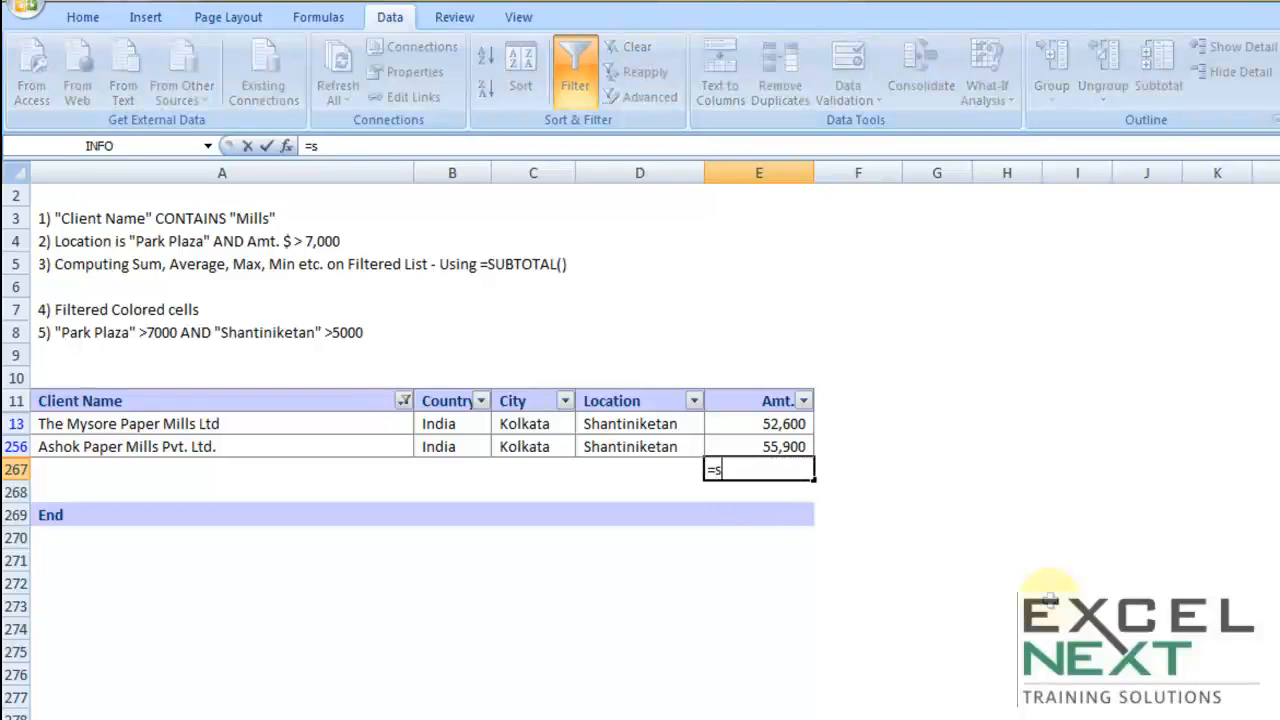
{"action": "type", "text": "um("}
{"action": "left_click_drag", "start_coordinate": [757, 400], "coordinate": [758, 440]}
{"action": "type", "text": ")"}
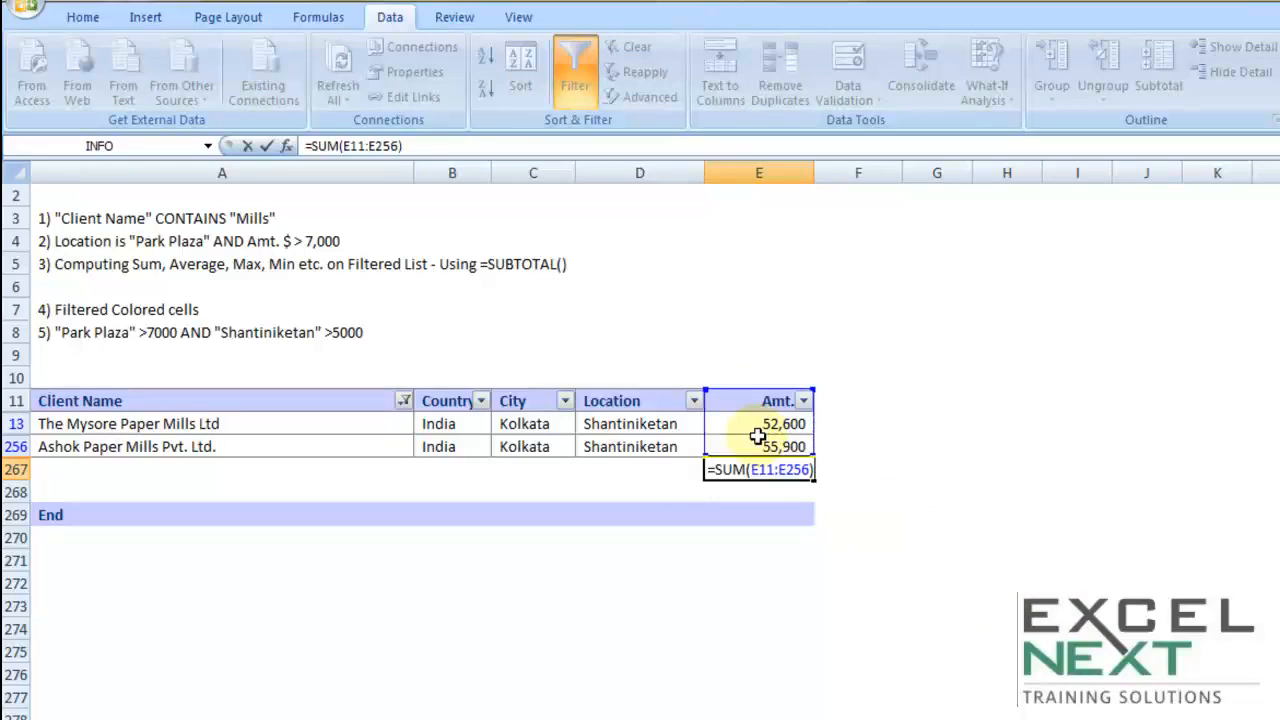
{"action": "key", "text": "Return"}
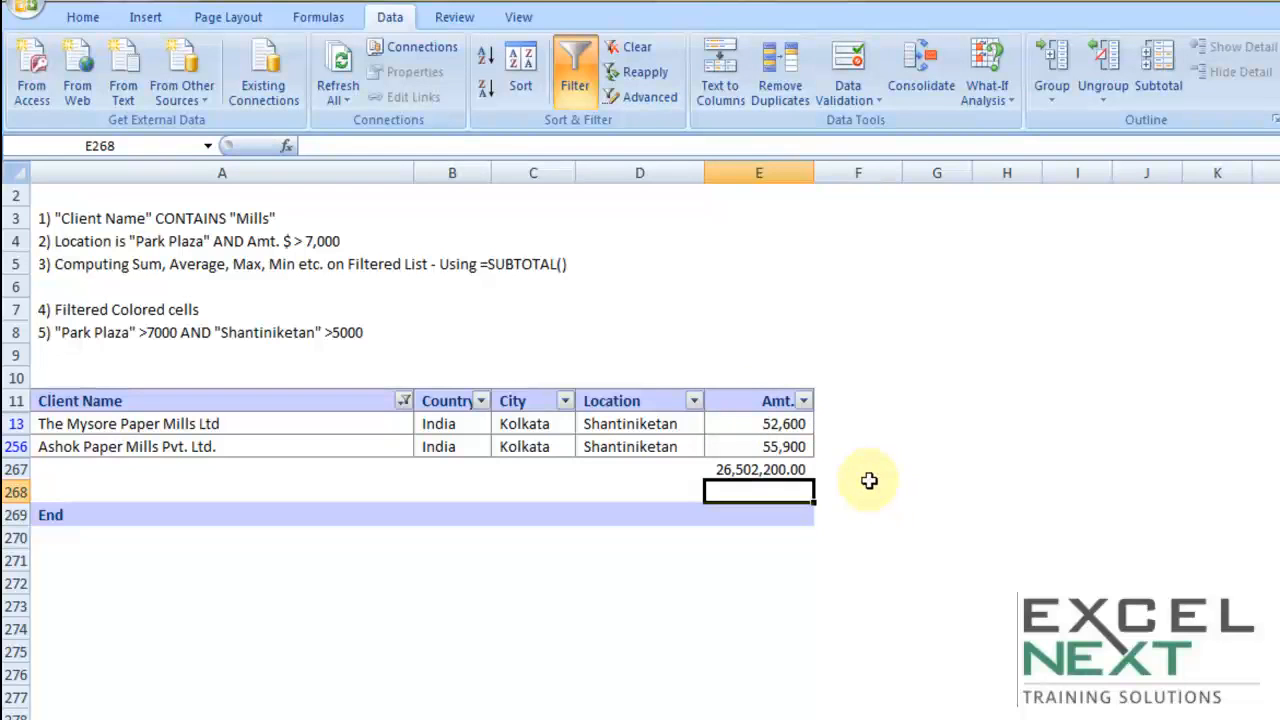
{"action": "left_click", "coordinate": [792, 469]}
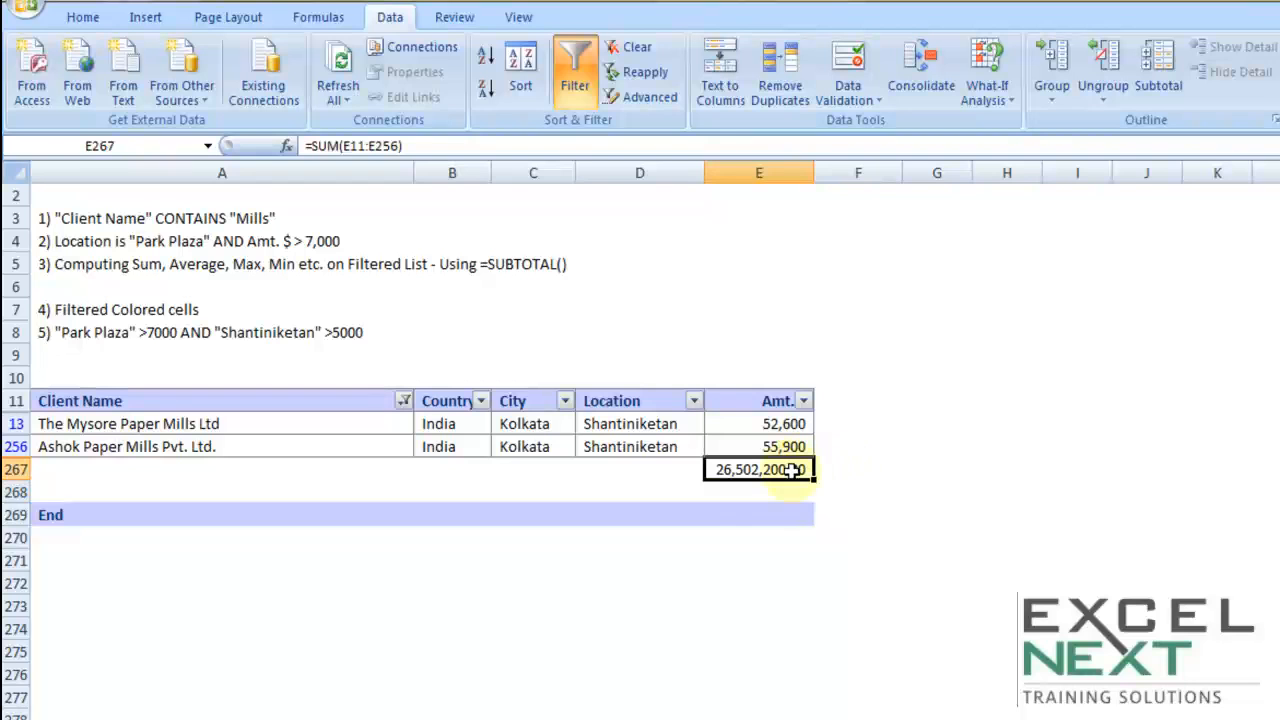
{"action": "double_click", "coordinate": [792, 469]}
{"action": "double_click", "coordinate": [728, 469]}
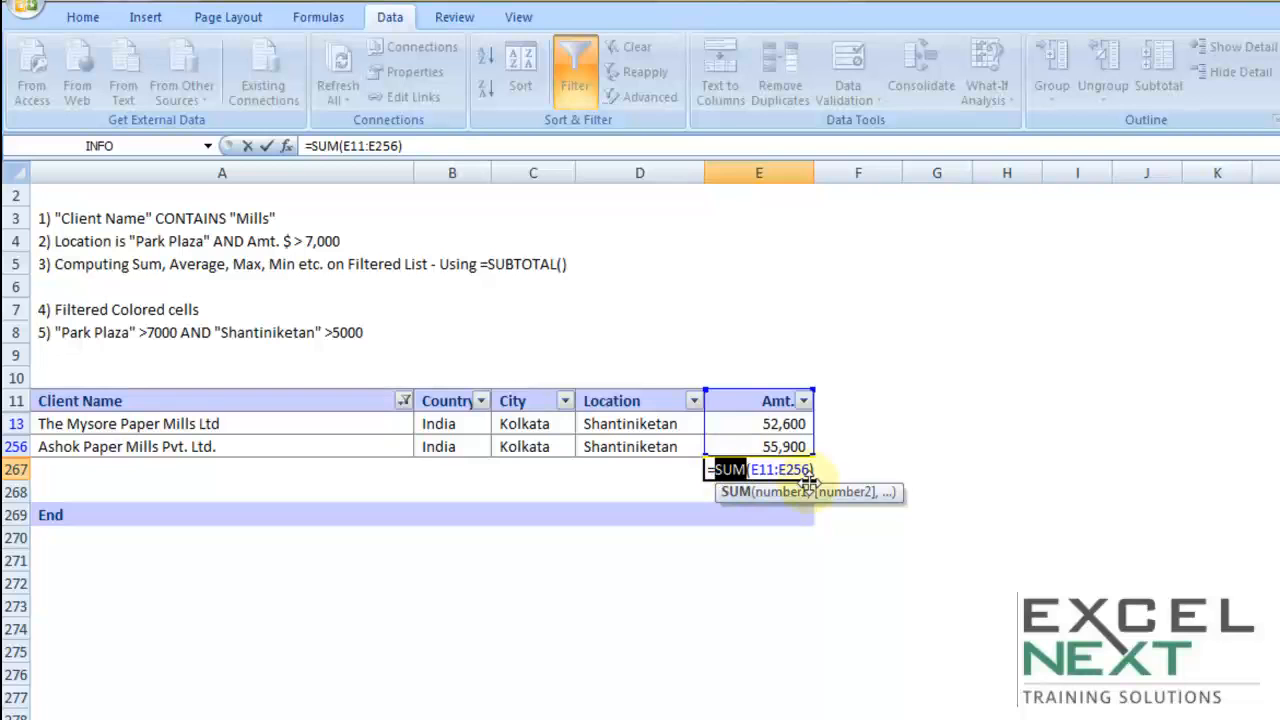
{"action": "key", "text": "Escape"}
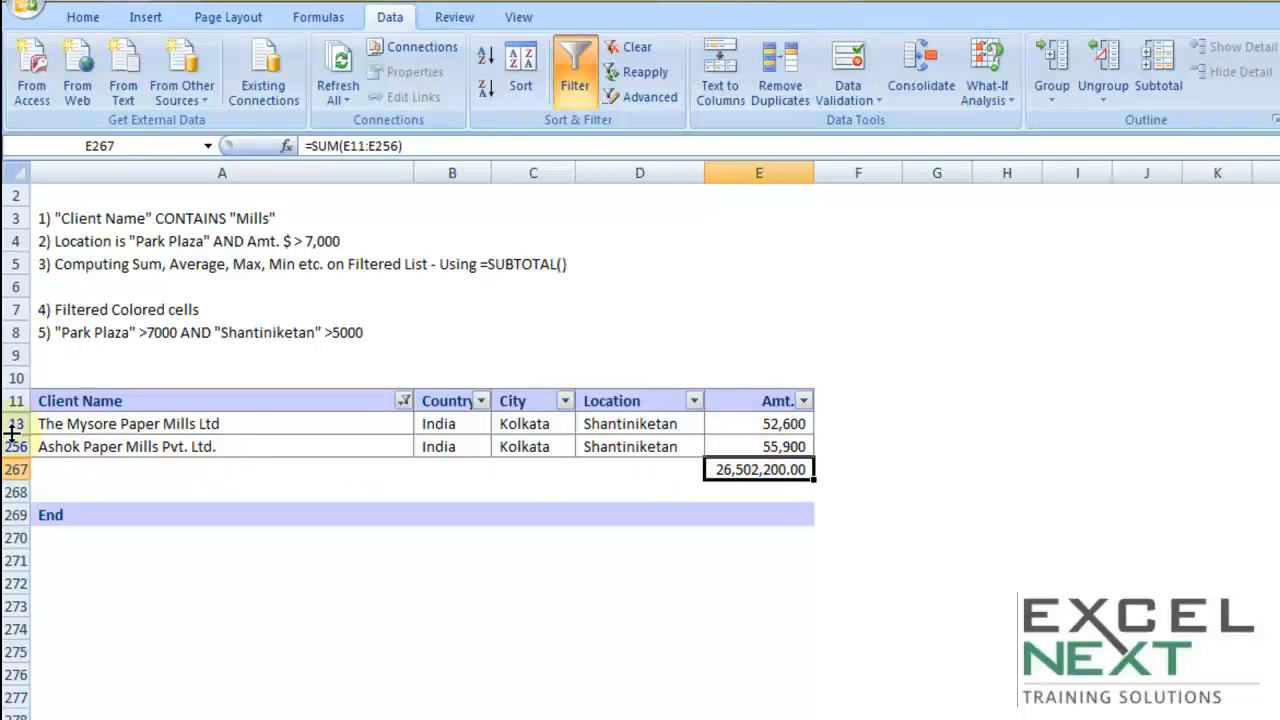
Try =AVERAGE(E11:E256) in E267, compare it with the visible Amt. values, and clear the cell again
{"action": "type", "text": "=aver"}
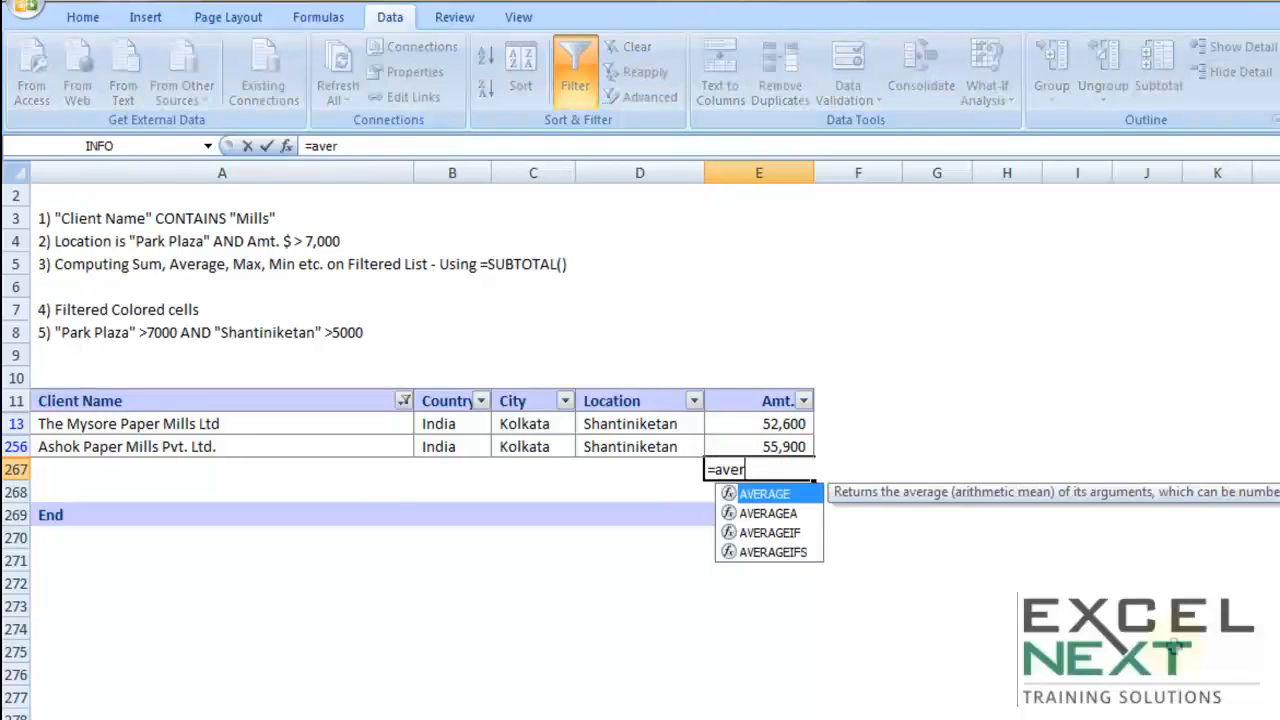
{"action": "key", "text": "Tab"}
{"action": "left_click_drag", "start_coordinate": [749, 403], "coordinate": [748, 446]}
{"action": "type", "text": ")"}
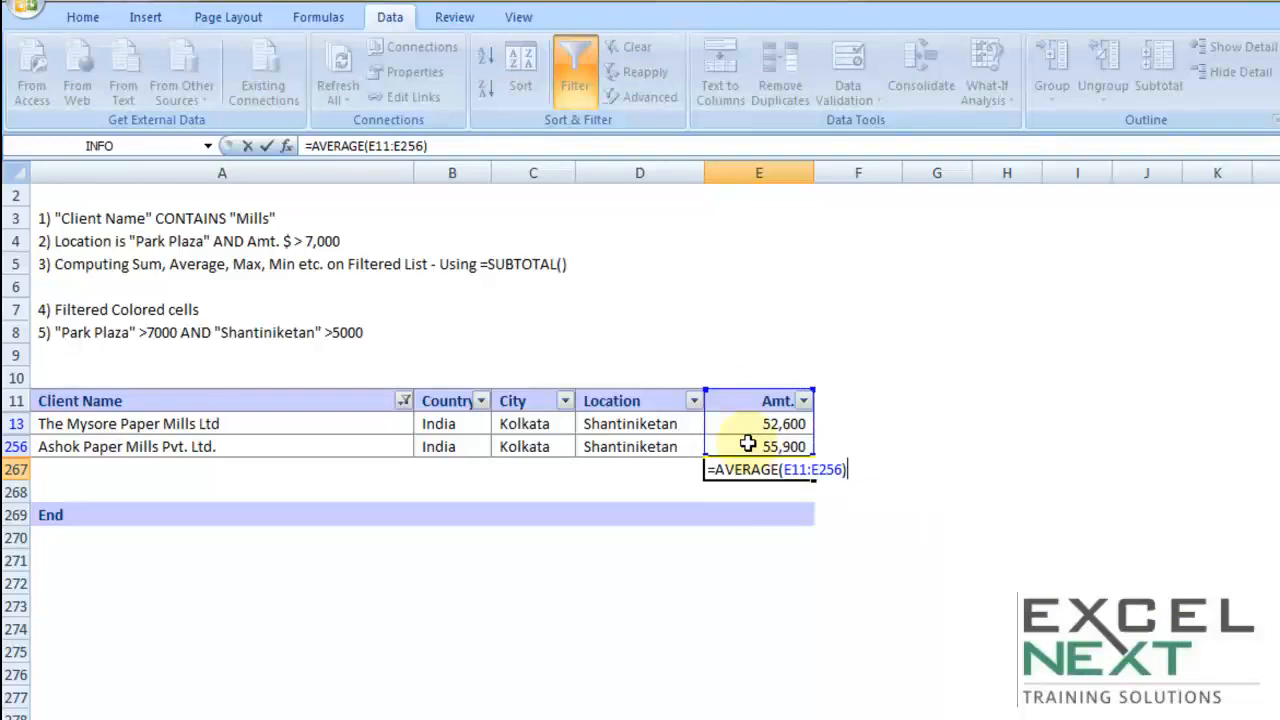
{"action": "key", "text": "Return"}
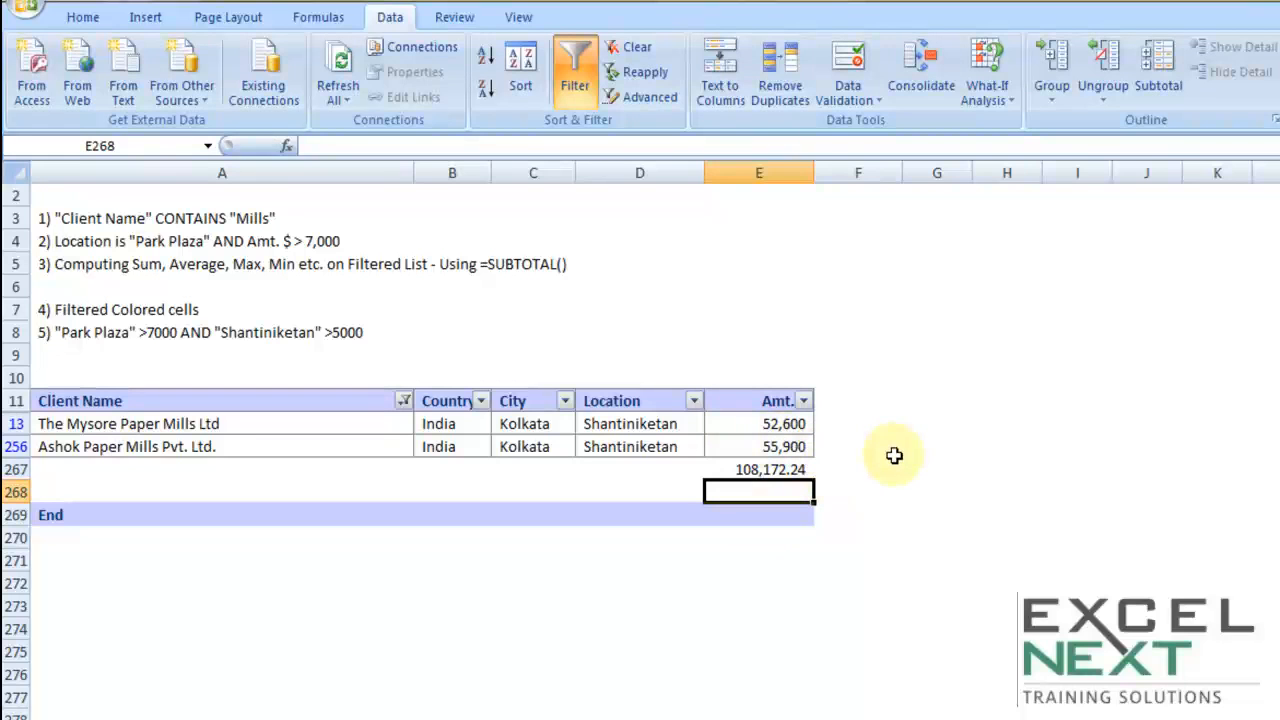
{"action": "left_click", "coordinate": [757, 470]}
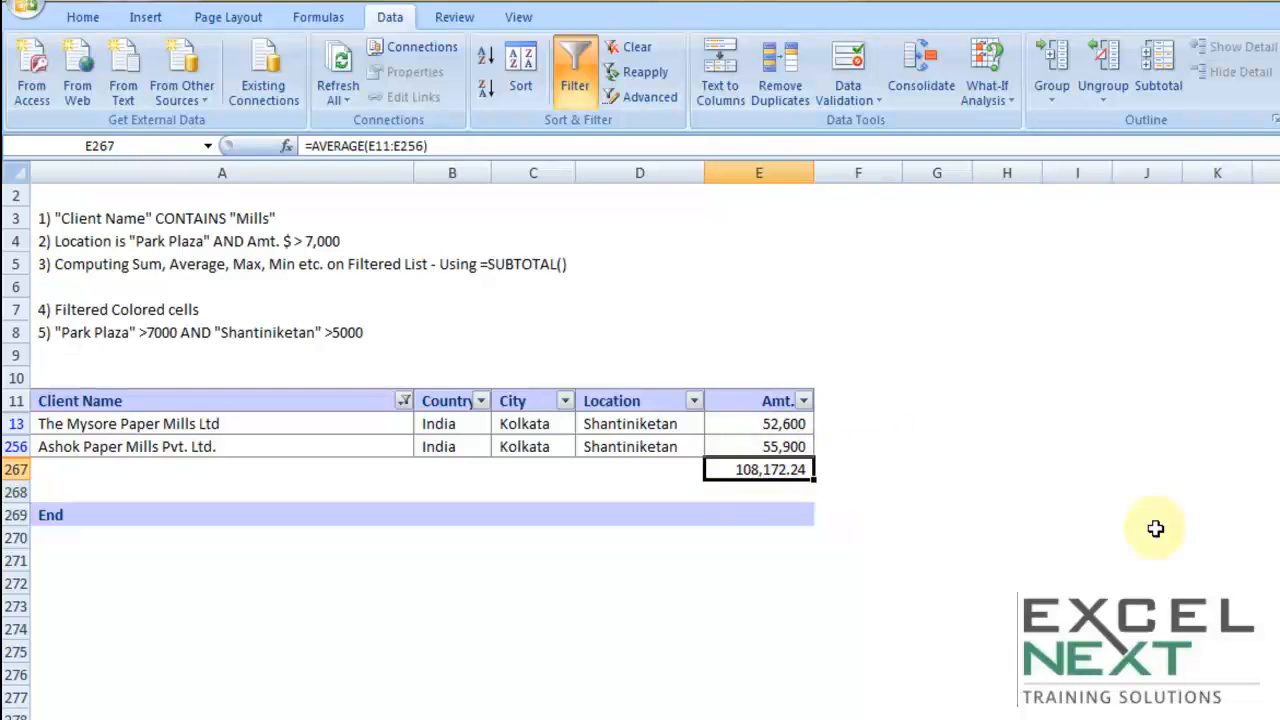
{"action": "left_click", "coordinate": [767, 425]}
{"action": "left_click_drag", "start_coordinate": [767, 425], "coordinate": [766, 446]}
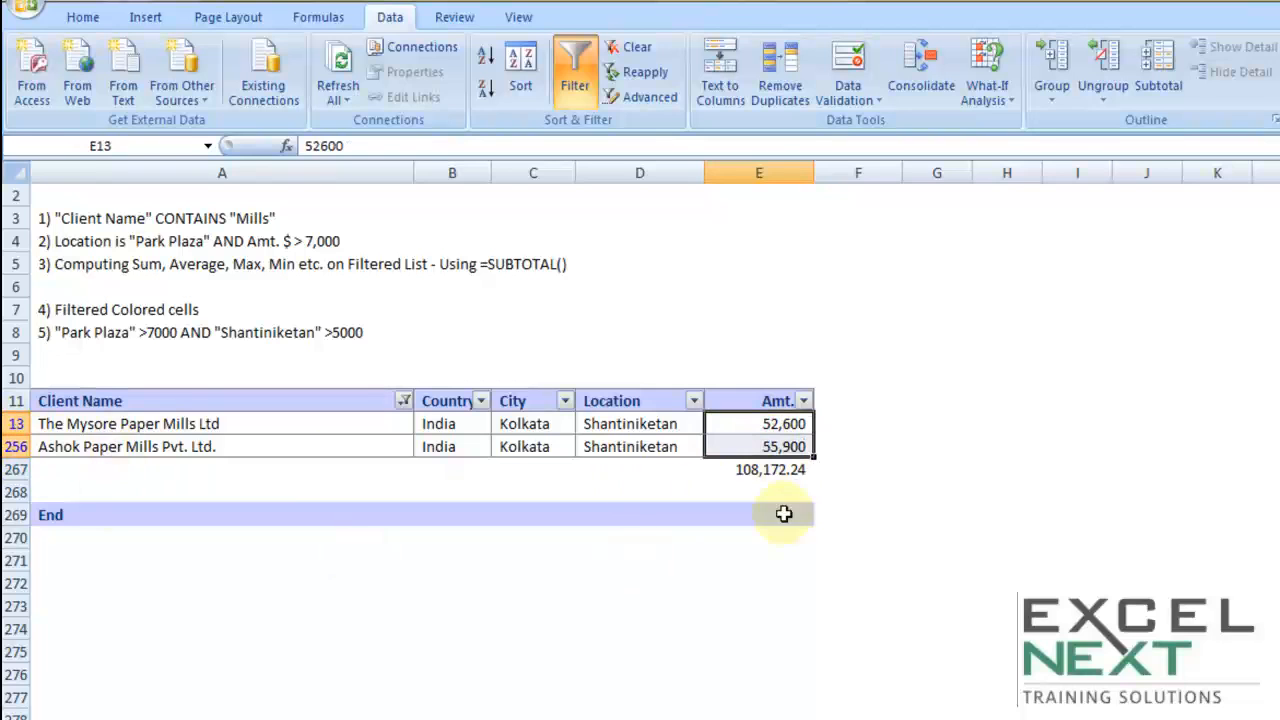
{"action": "left_click", "coordinate": [800, 469]}
{"action": "key", "text": "Delete"}
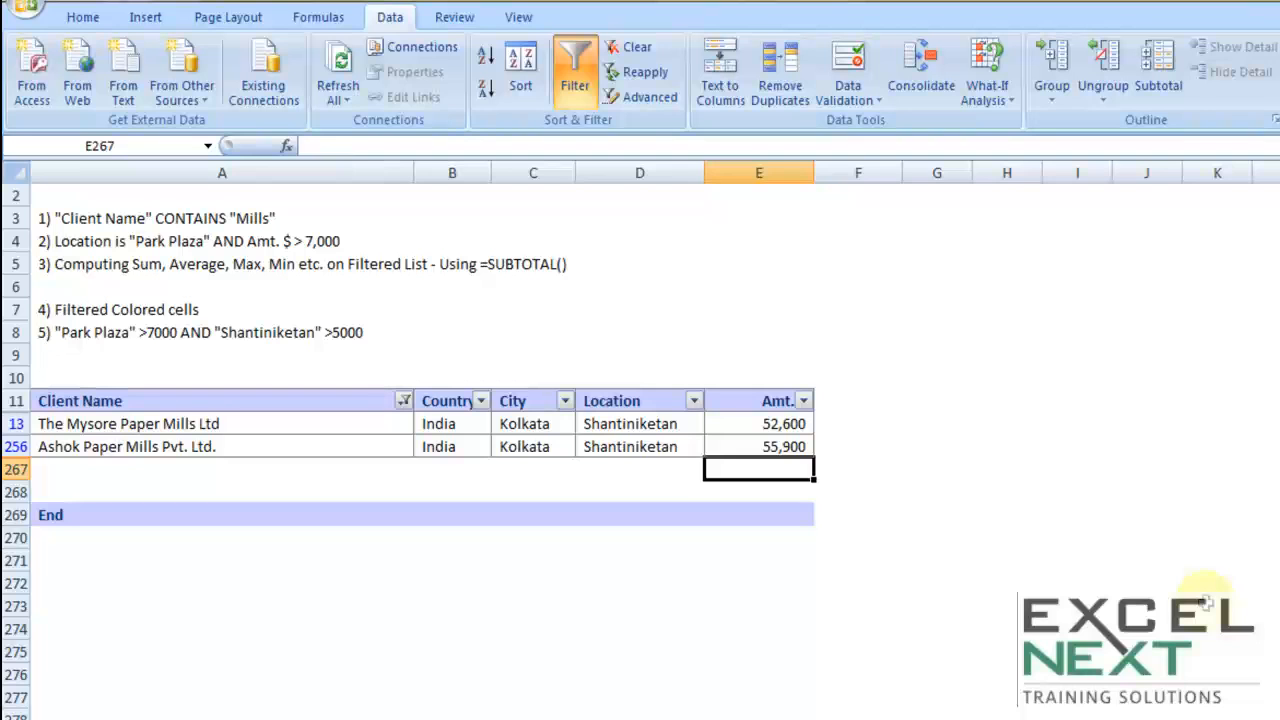
Enter the label SUBTOTAL in cell E5, beside the third listed task
{"action": "left_click", "coordinate": [712, 264]}
{"action": "type", "text": "S"}
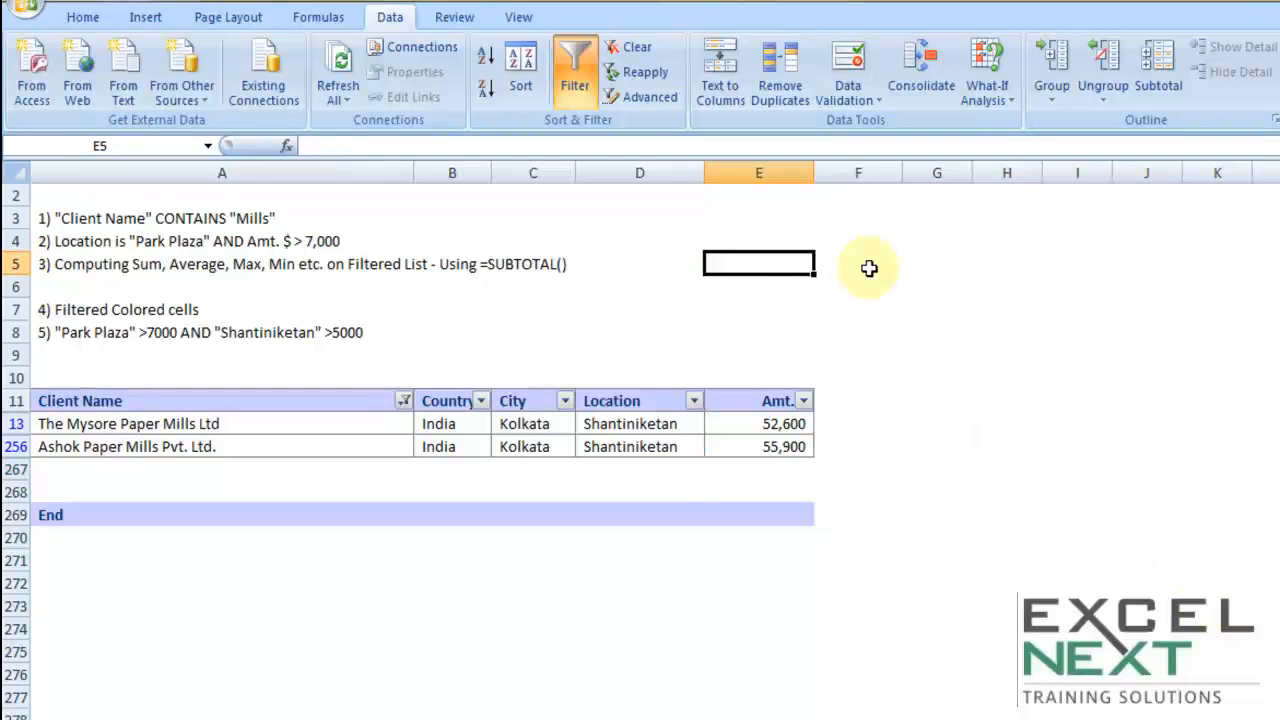
{"action": "type", "text": "UBTOTAL"}
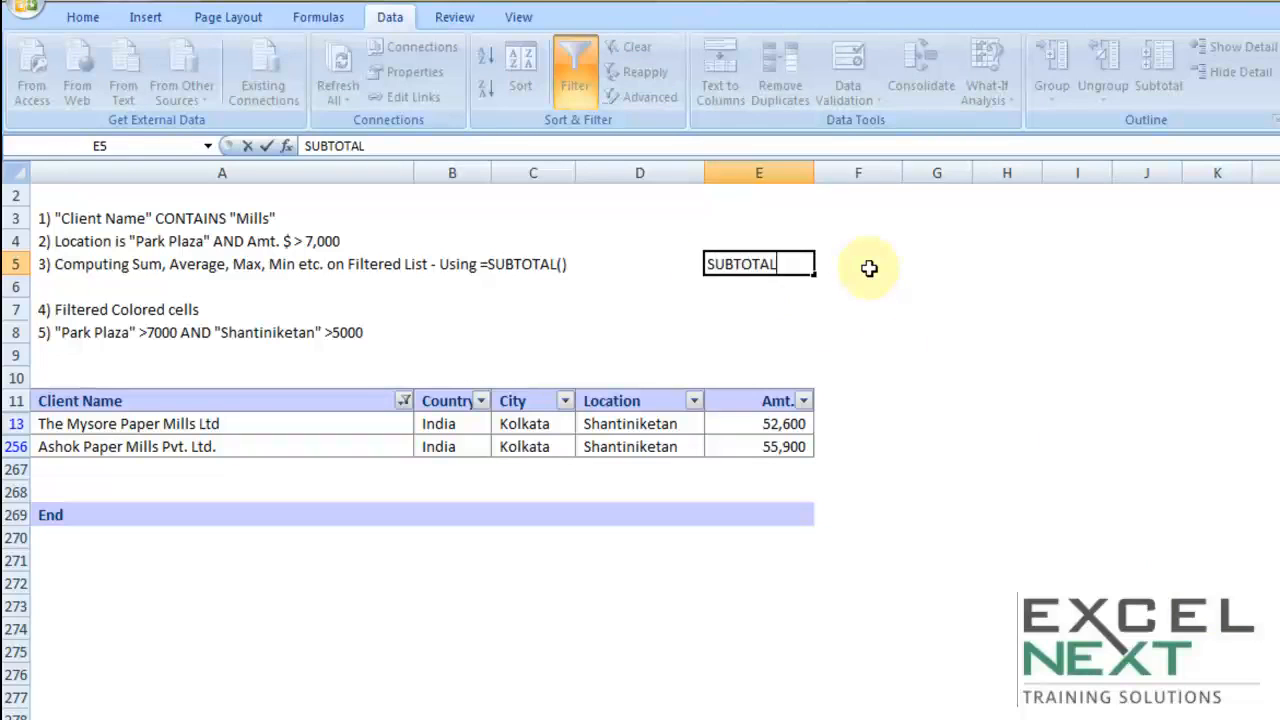
{"action": "left_click", "coordinate": [869, 268]}
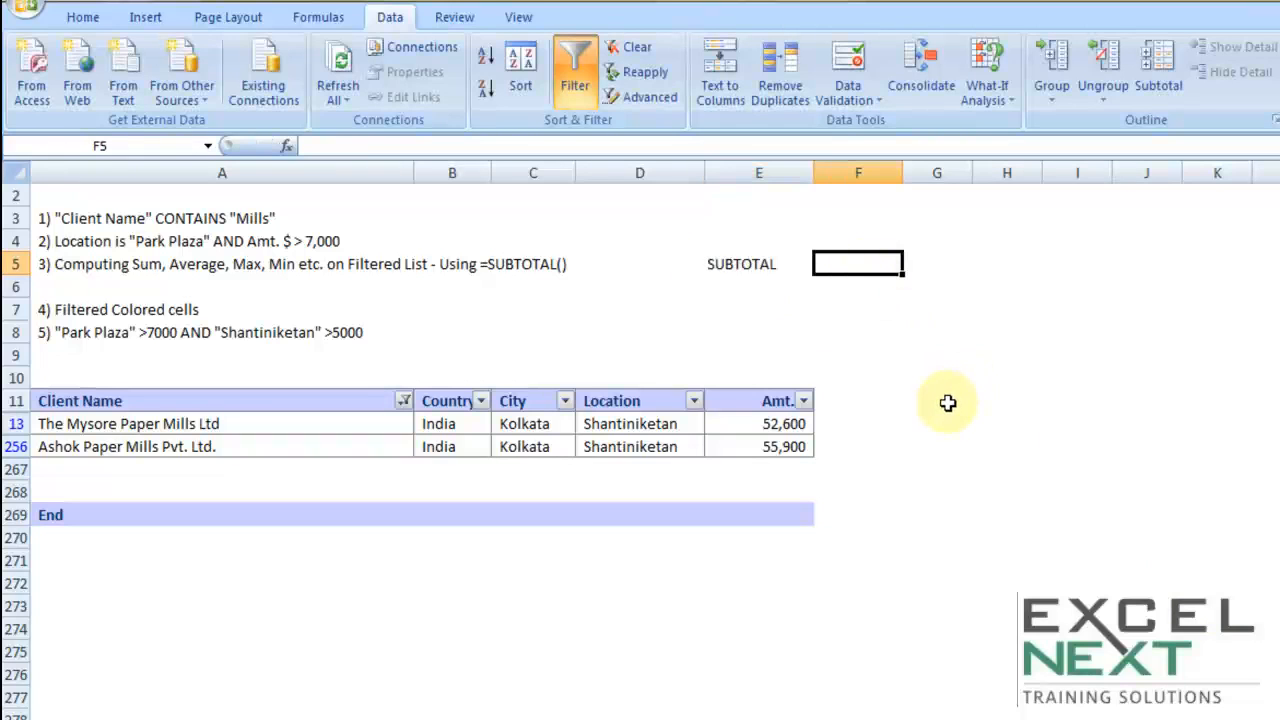
Use AutoSum in E267 to total the filtered amounts with =SUBTOTAL(9,E12:E266)
{"action": "left_click", "coordinate": [787, 472]}
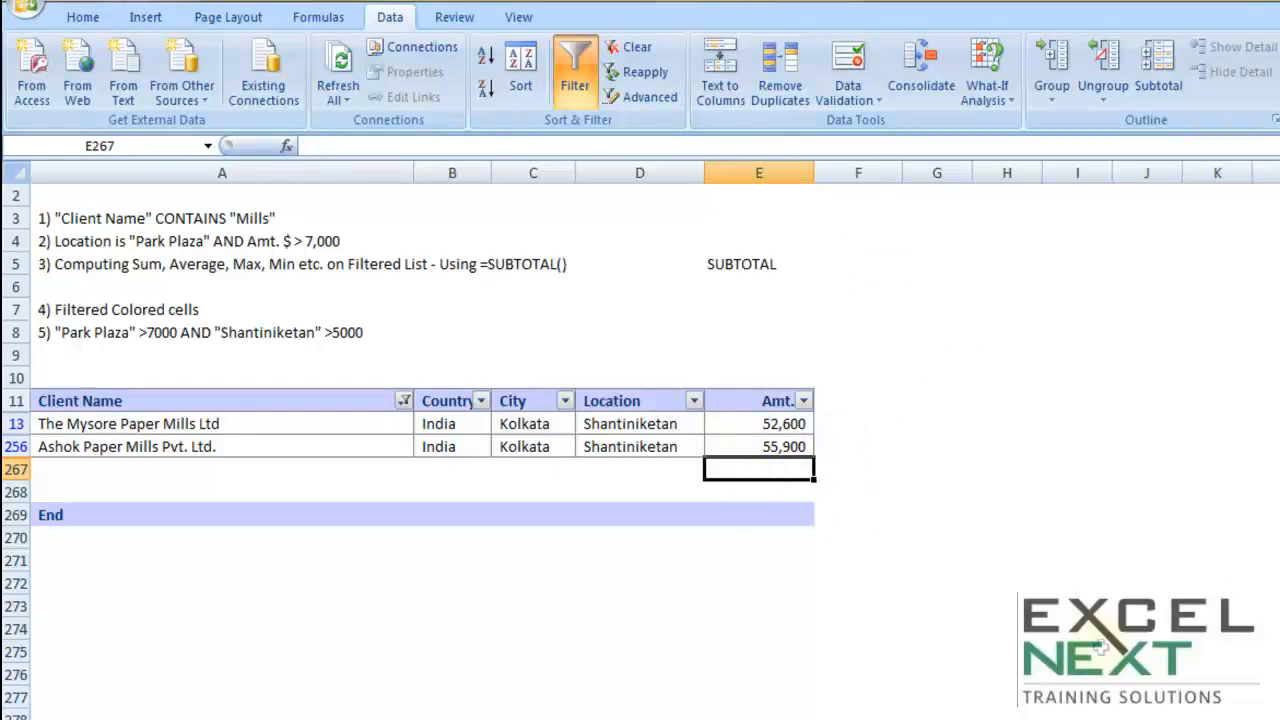
{"action": "key", "text": "alt+equal"}
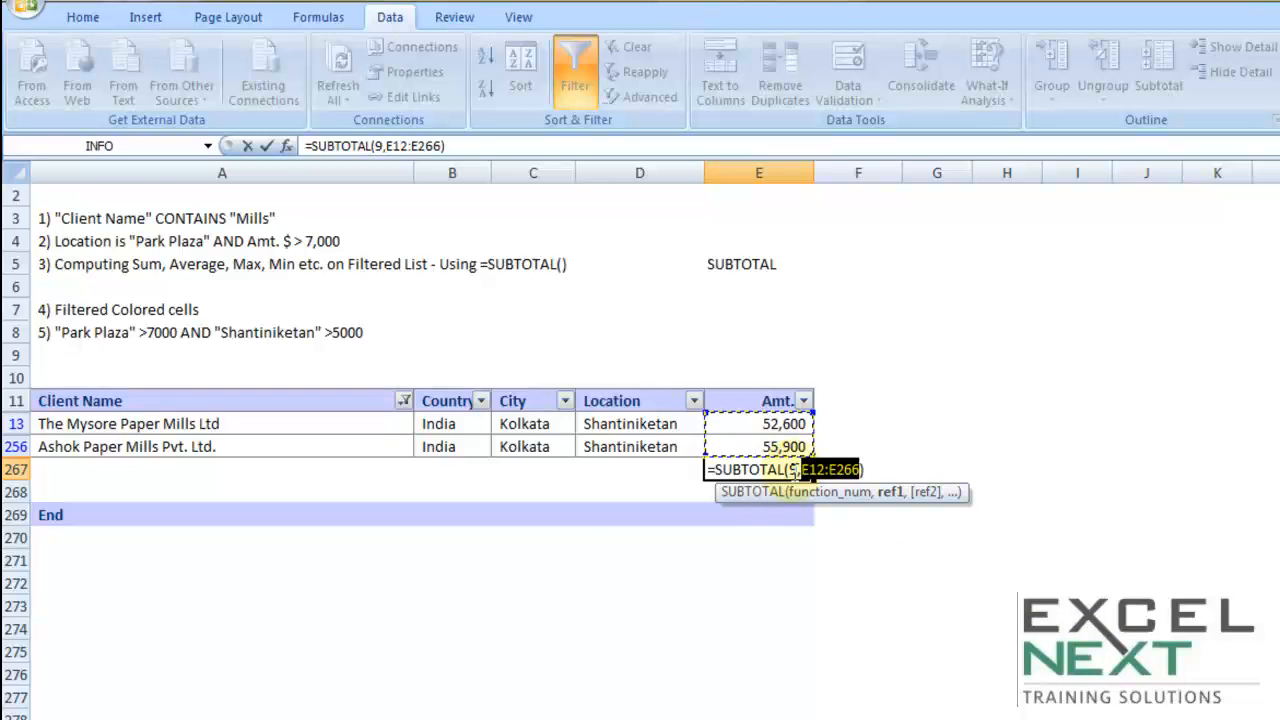
{"action": "key", "text": "Return"}
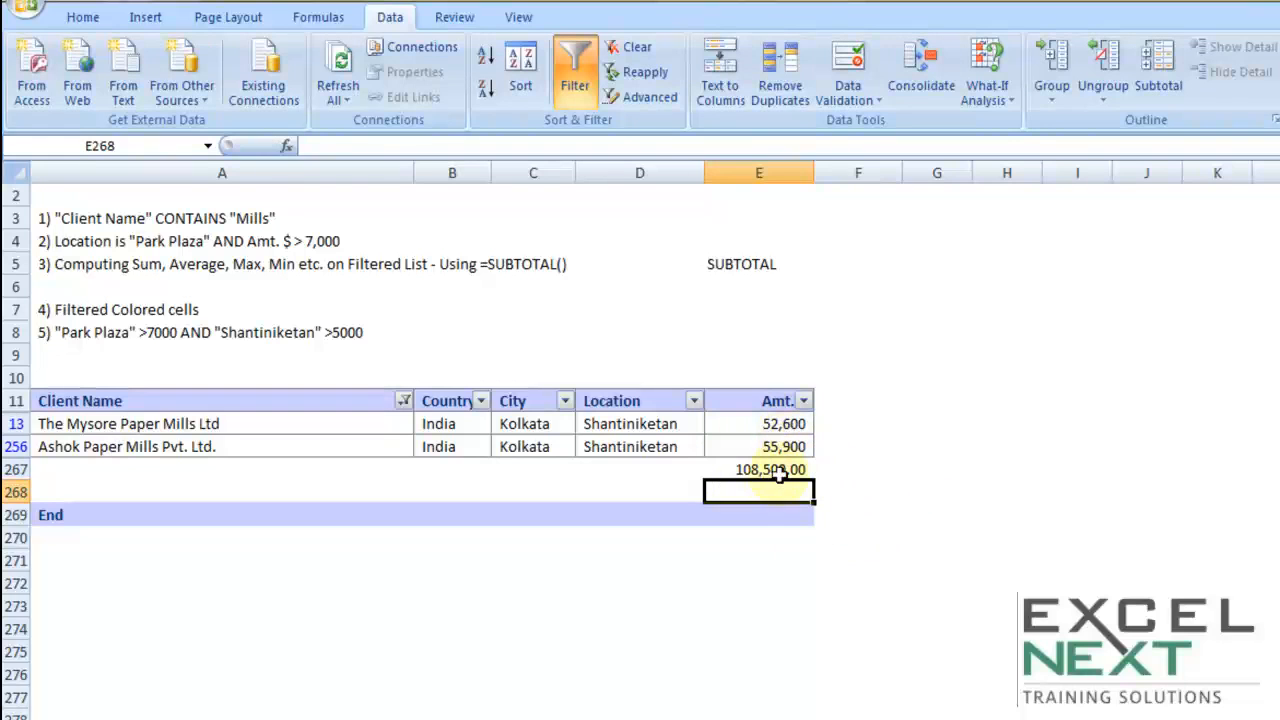
Inspect the SUBTOTAL formula in E267, examining its function number argument and its cell range
{"action": "left_click", "coordinate": [770, 469]}
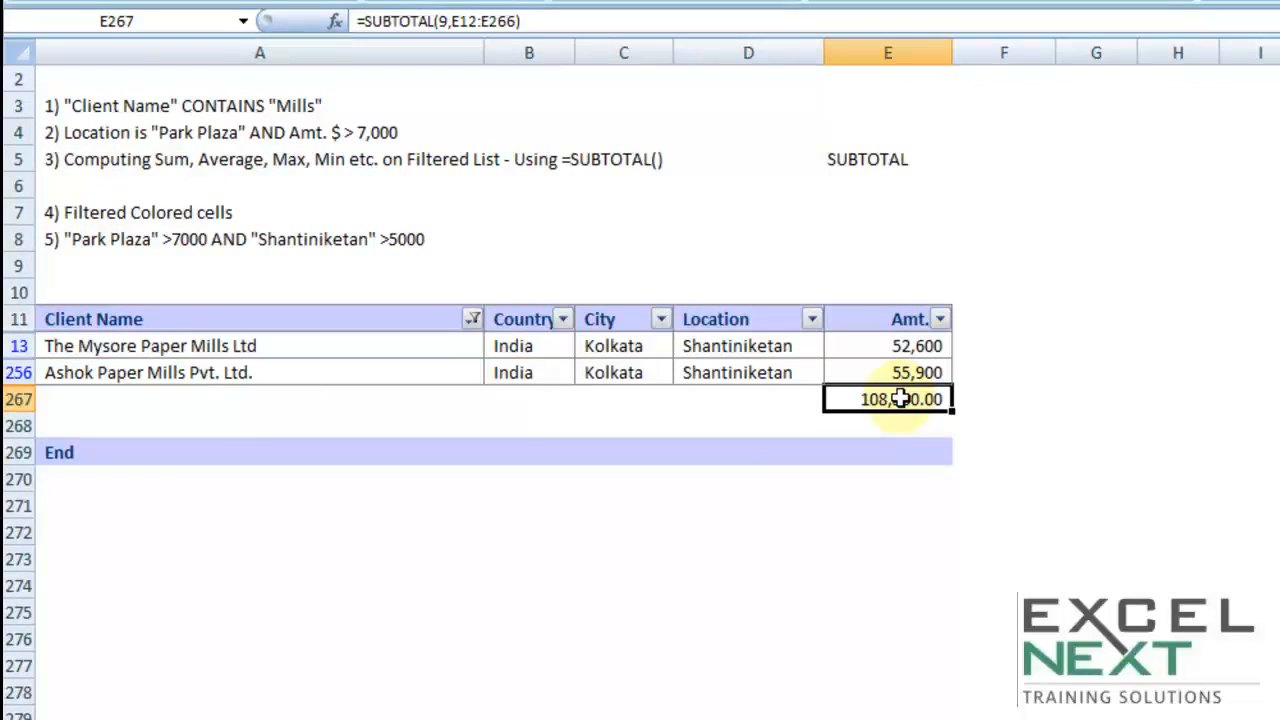
{"action": "double_click", "coordinate": [901, 399]}
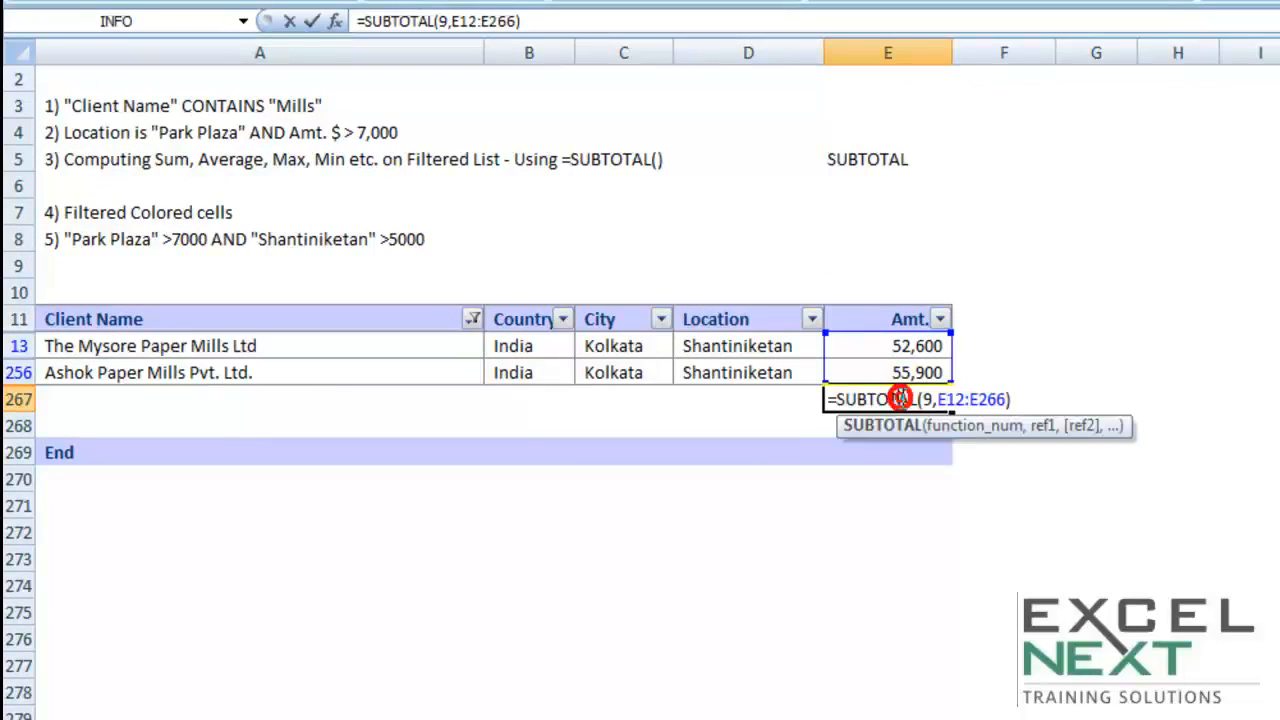
{"action": "left_click_drag", "start_coordinate": [838, 399], "coordinate": [934, 399]}
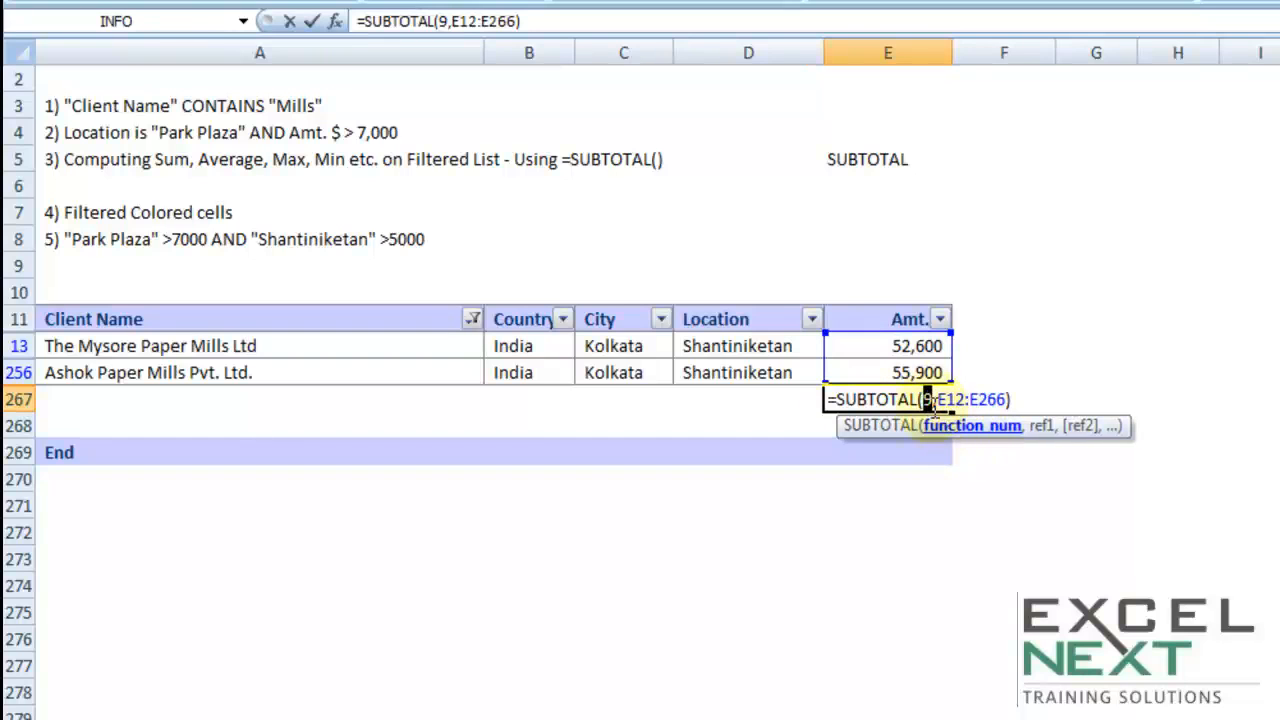
{"action": "double_click", "coordinate": [926, 399]}
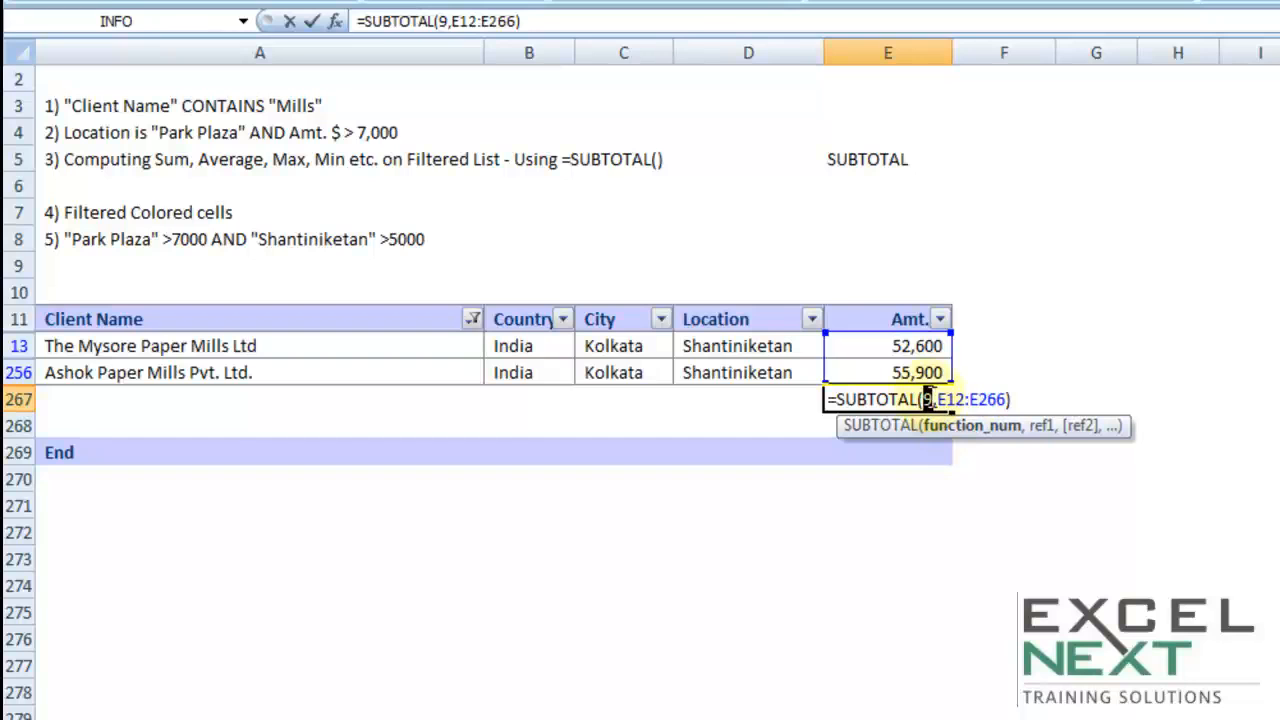
{"action": "left_click_drag", "start_coordinate": [940, 399], "coordinate": [1008, 399]}
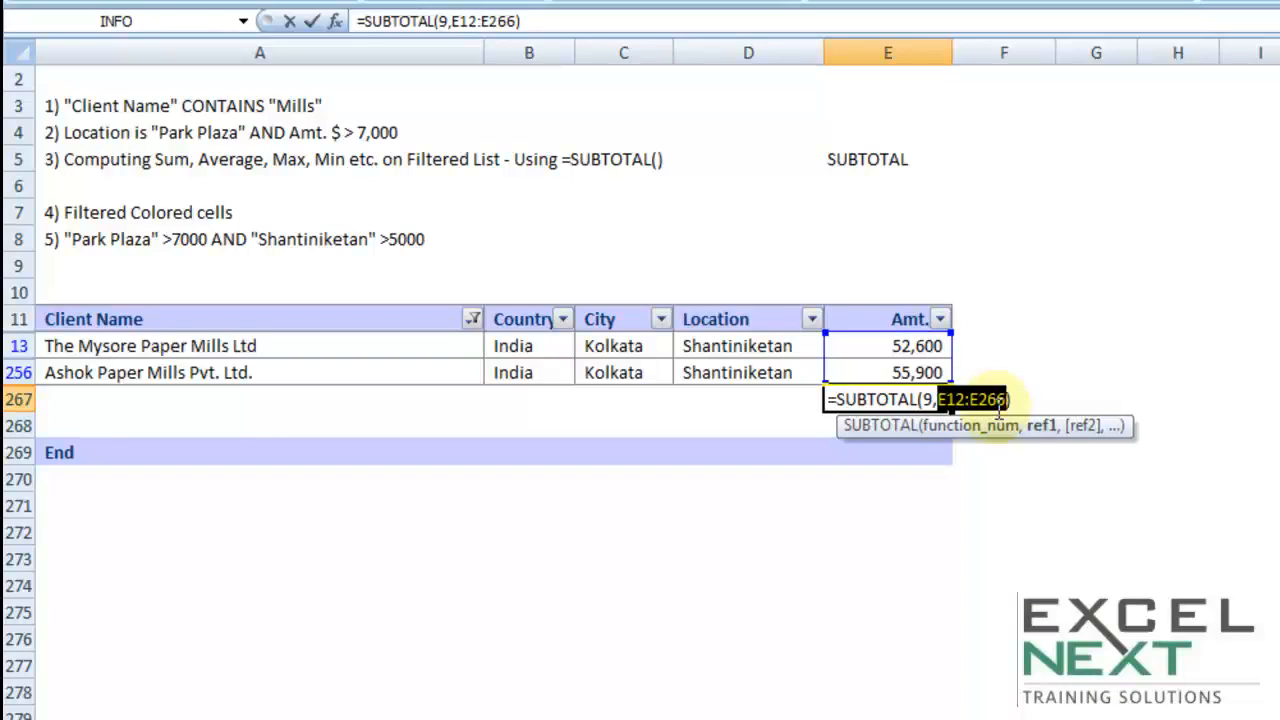
{"action": "double_click", "coordinate": [926, 399]}
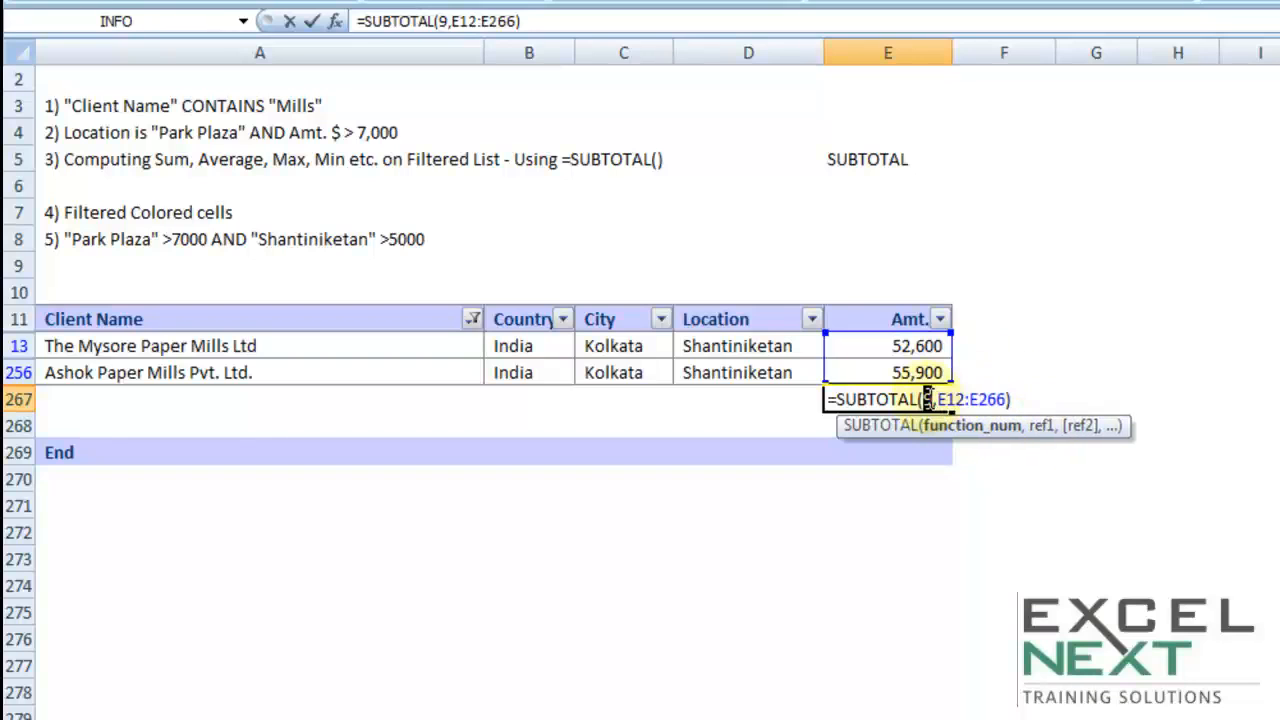
{"action": "left_click", "coordinate": [926, 399]}
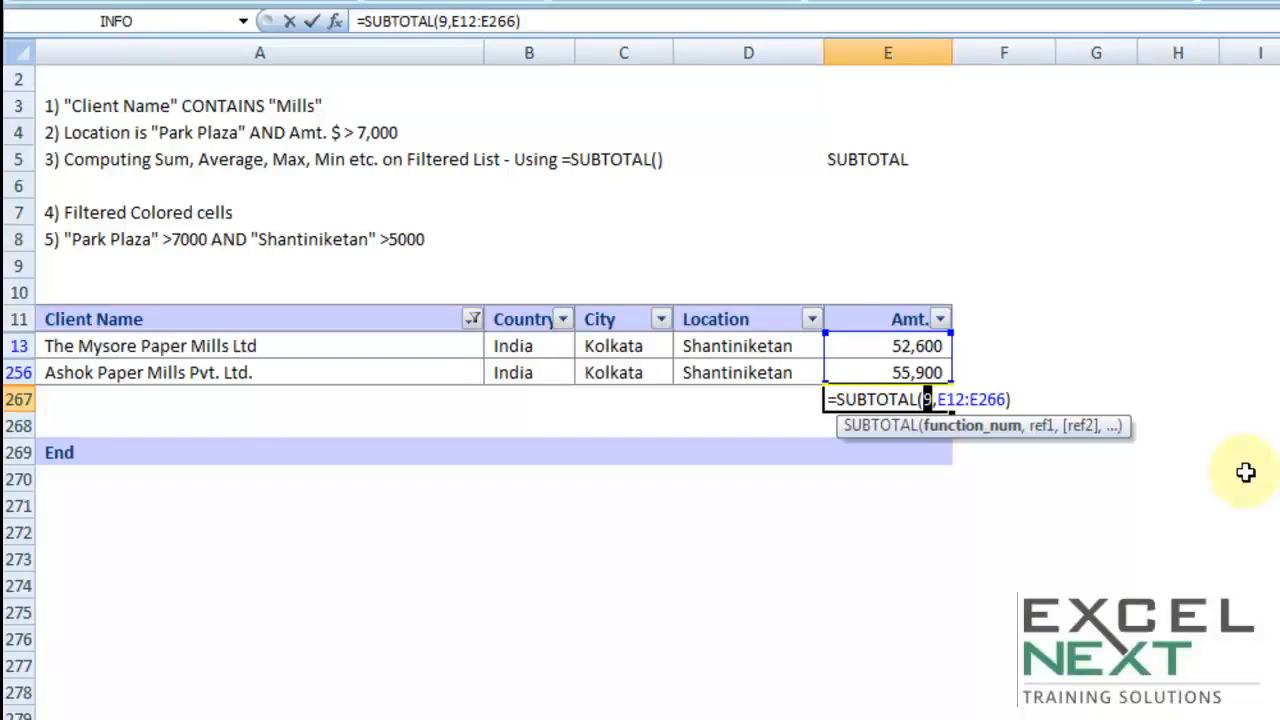
Clear the SUBTOTAL function number in E267, review the available functions, and pick 9 - SUM again
{"action": "key", "text": "BackSpace"}
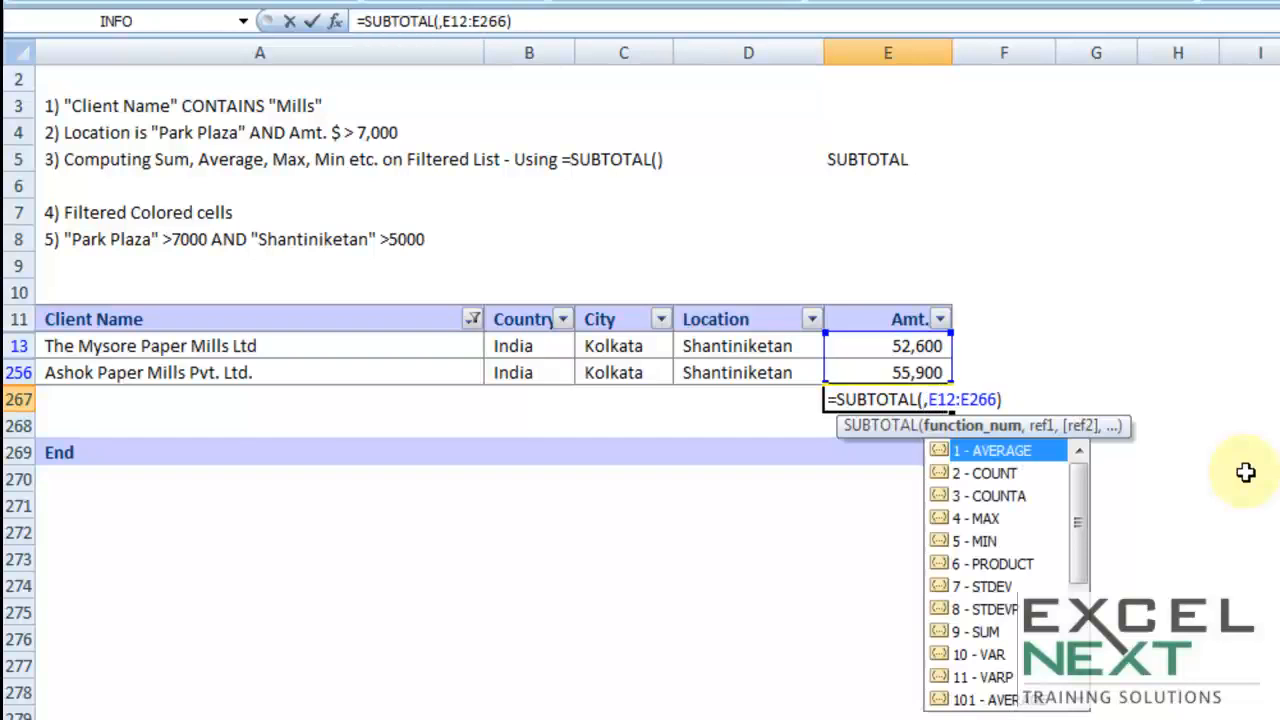
{"action": "mouse_move", "coordinate": [1075, 510]}
{"action": "left_mouse_down"}
{"action": "mouse_move", "coordinate": [1079, 578]}
{"action": "mouse_move", "coordinate": [1086, 491]}
{"action": "left_mouse_up"}
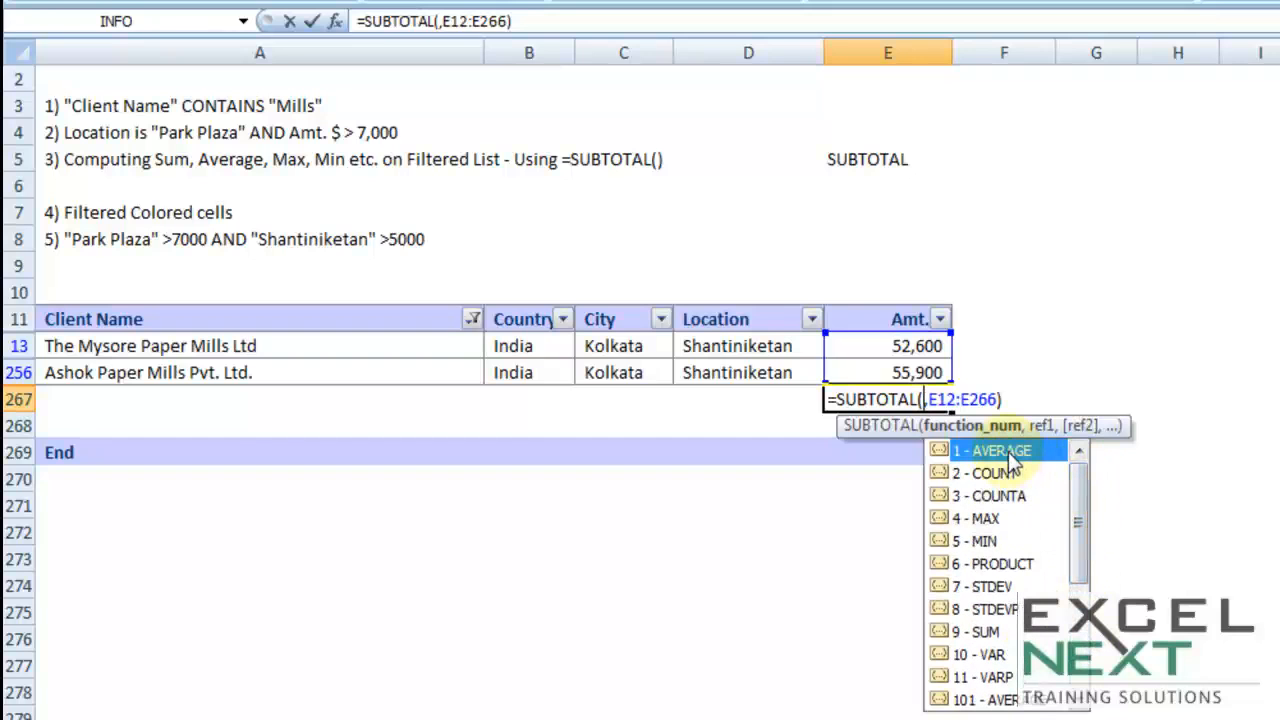
{"action": "double_click", "coordinate": [977, 632]}
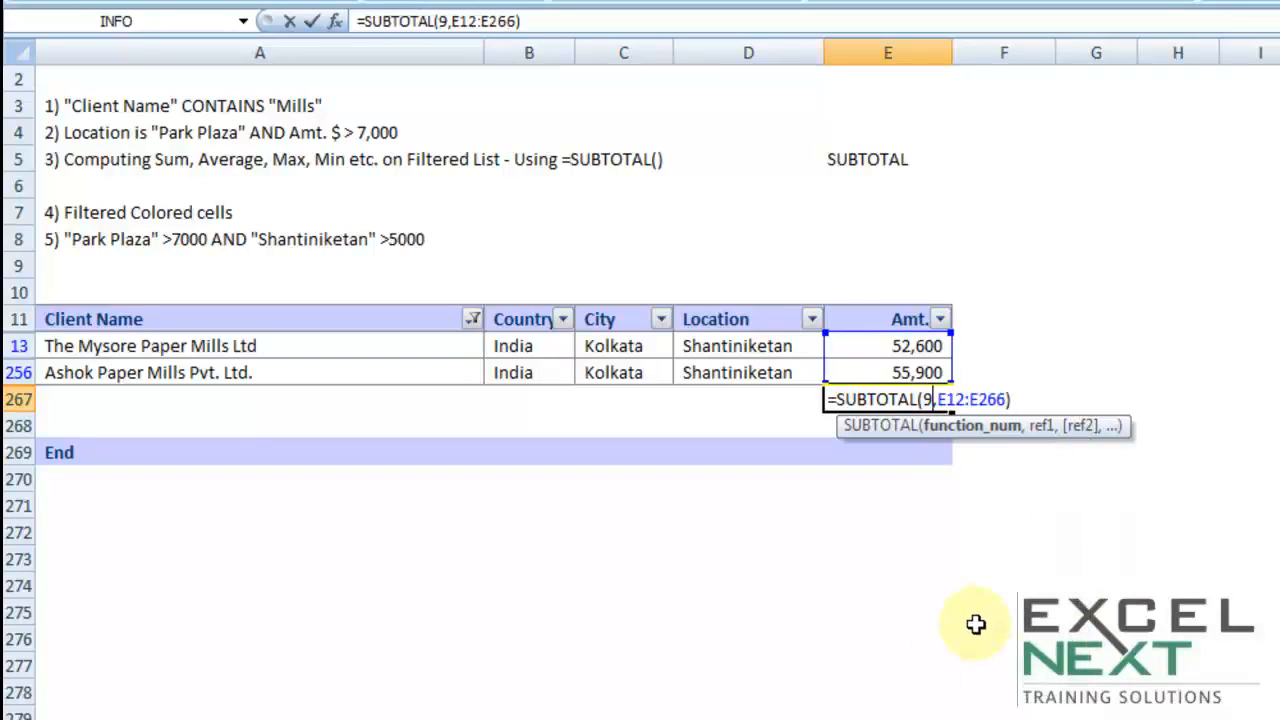
Change the function number in E267 to 1 to average the filtered amounts with =SUBTOTAL(1,E12:E266)
{"action": "key", "text": "BackSpace"}
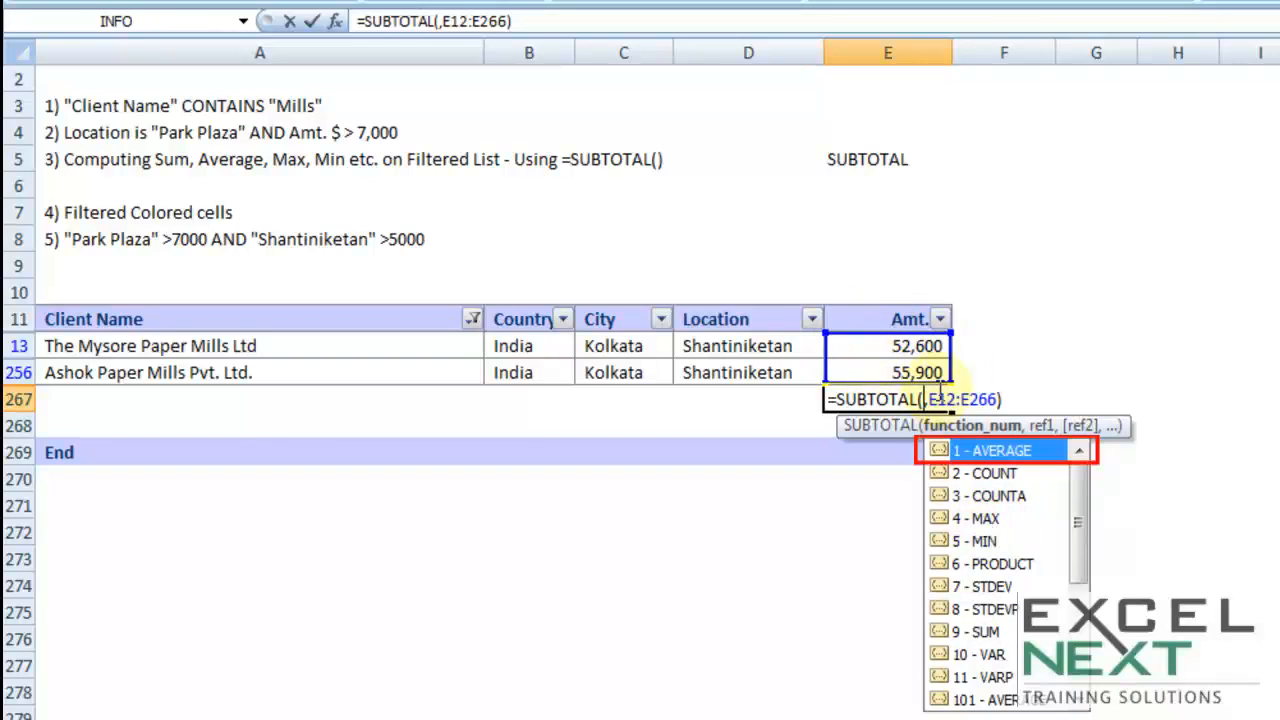
{"action": "type", "text": "1"}
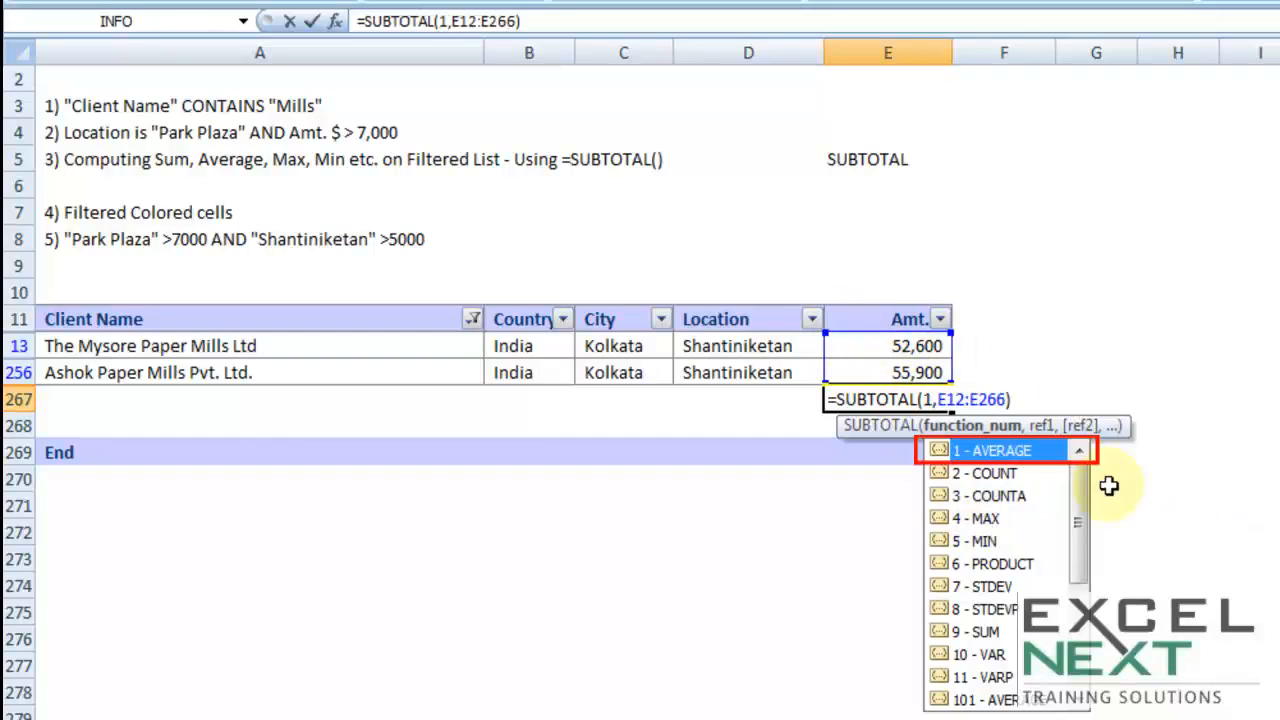
{"action": "key", "text": "Return"}
{"action": "left_click", "coordinate": [895, 400]}
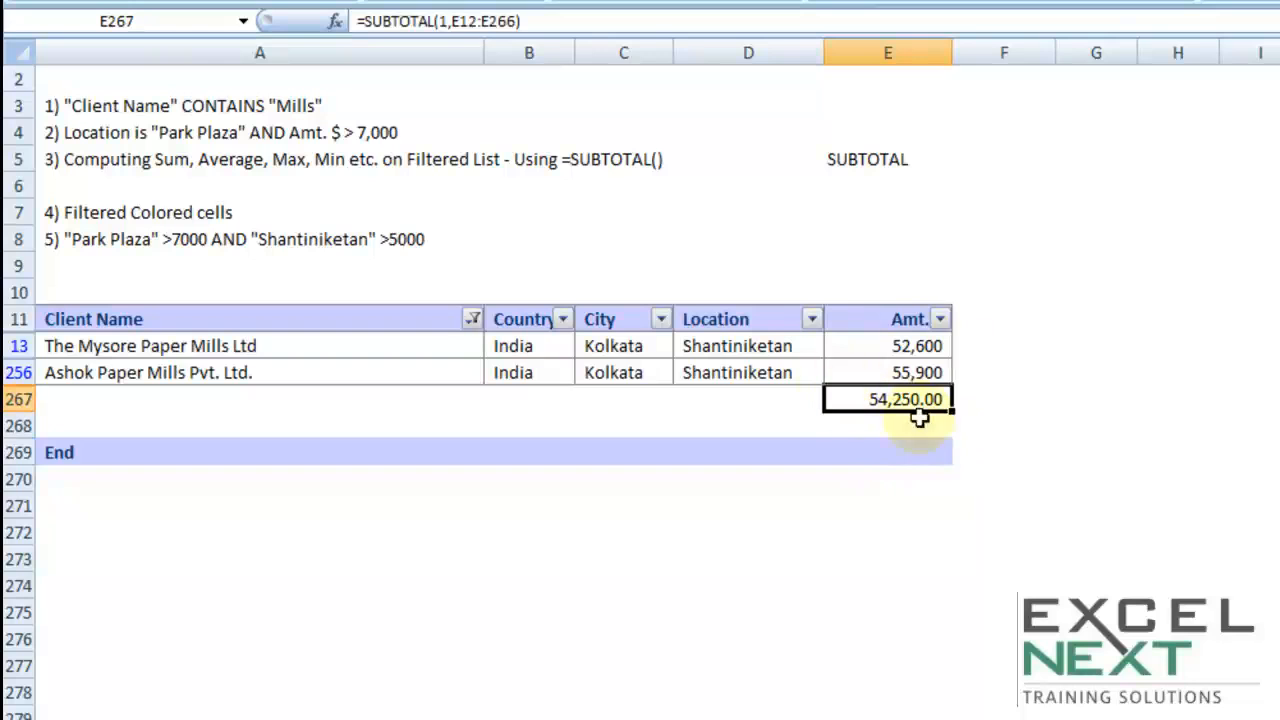
Change the function number in E267 to 5 - MIN to find the smallest filtered amount with =SUBTOTAL(5,E12:E266)
{"action": "double_click", "coordinate": [879, 400]}
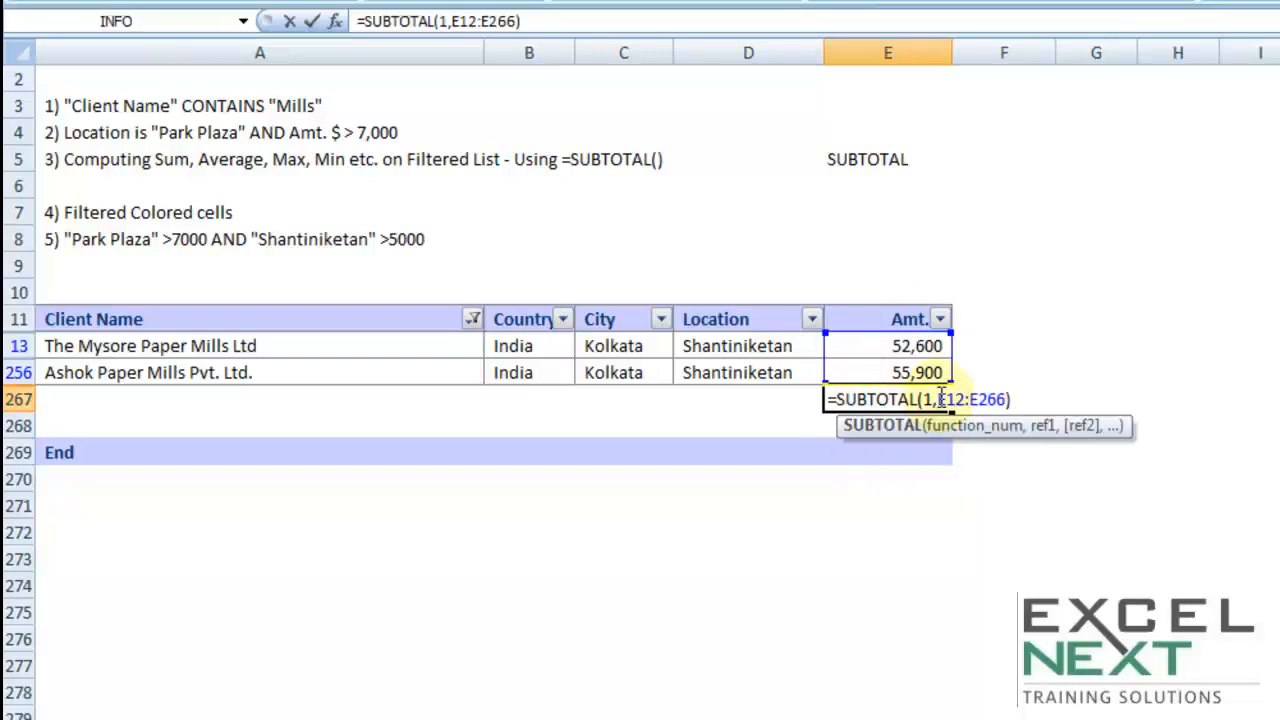
{"action": "double_click", "coordinate": [925, 399]}
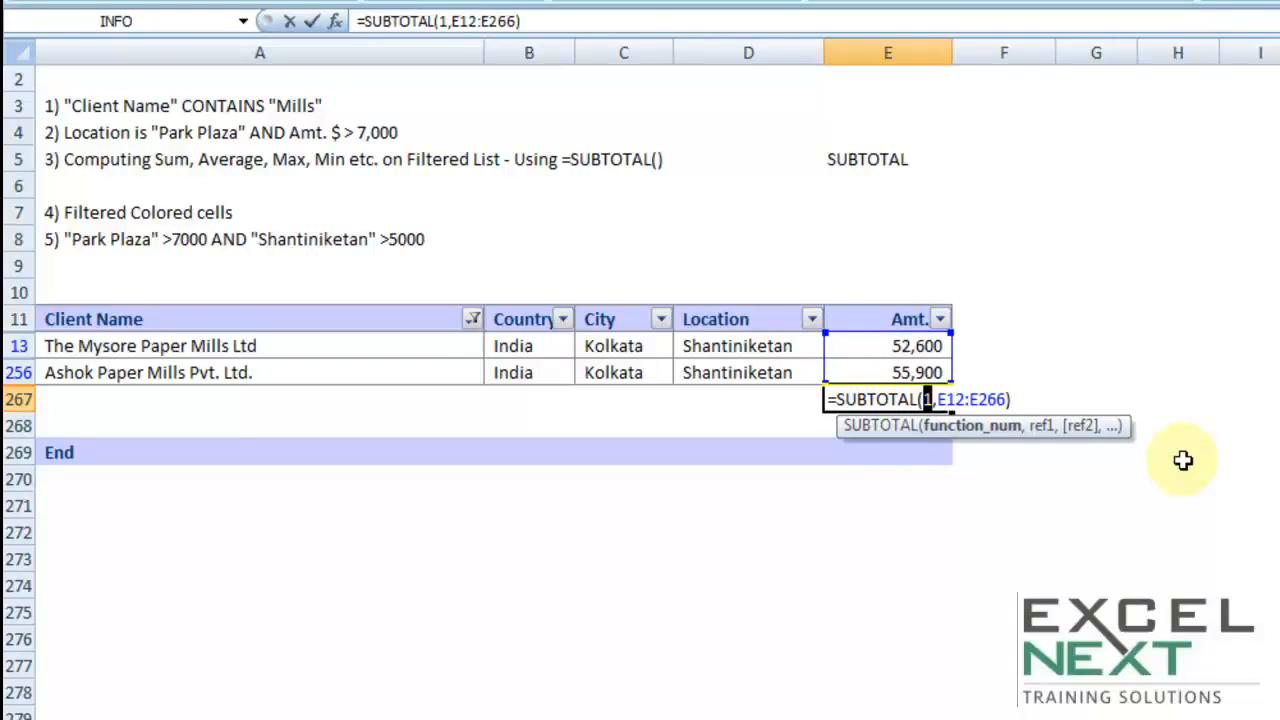
{"action": "key", "text": "BackSpace"}
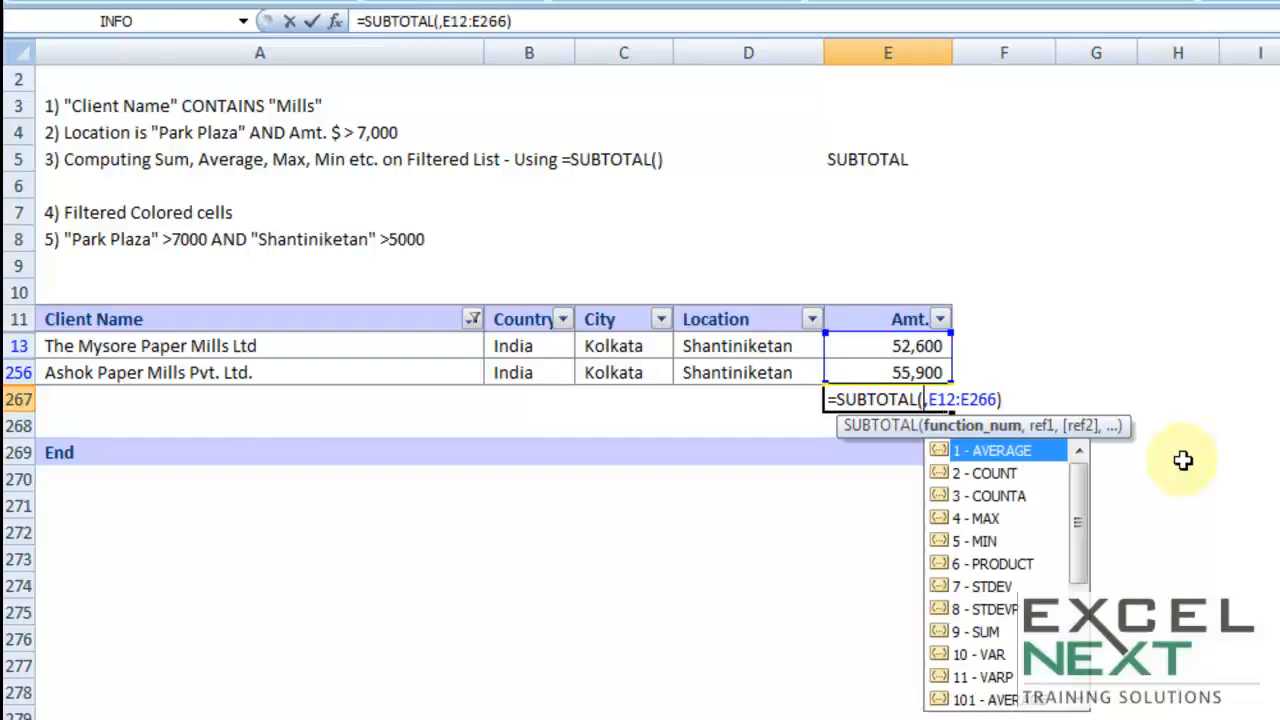
{"action": "left_click", "coordinate": [972, 541]}
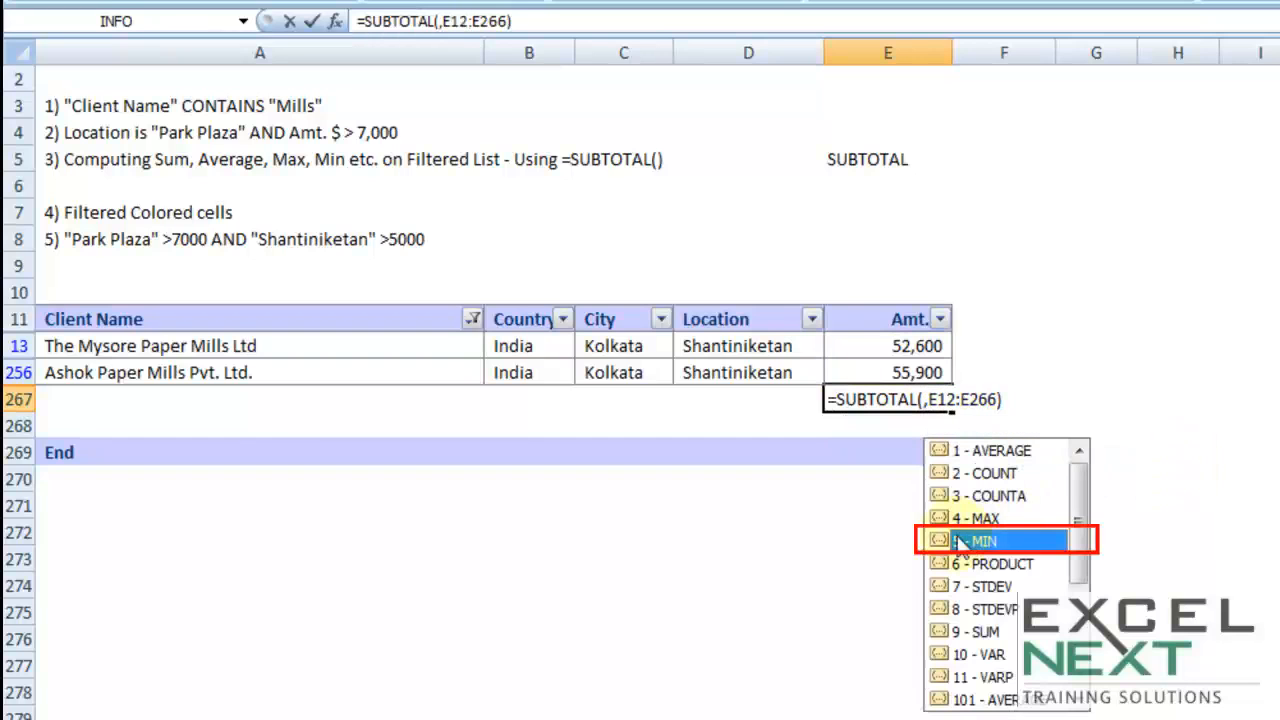
{"action": "double_click", "coordinate": [1007, 545]}
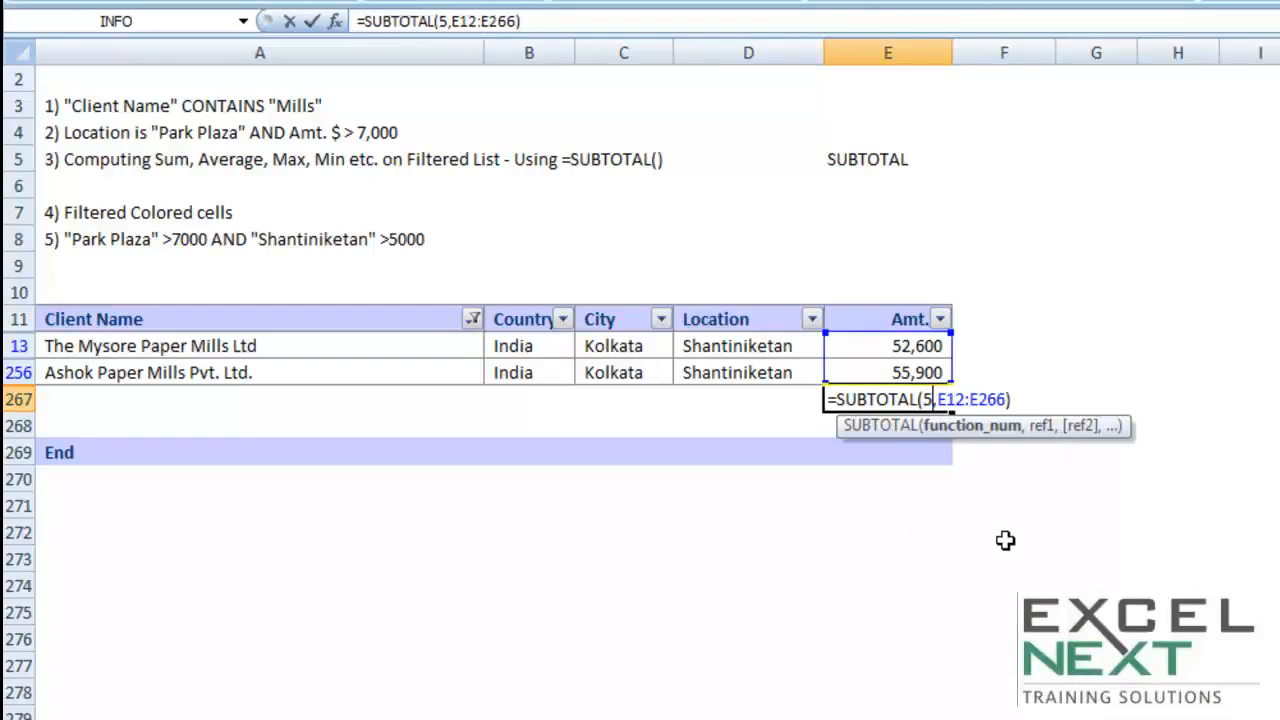
{"action": "key", "text": "Return"}
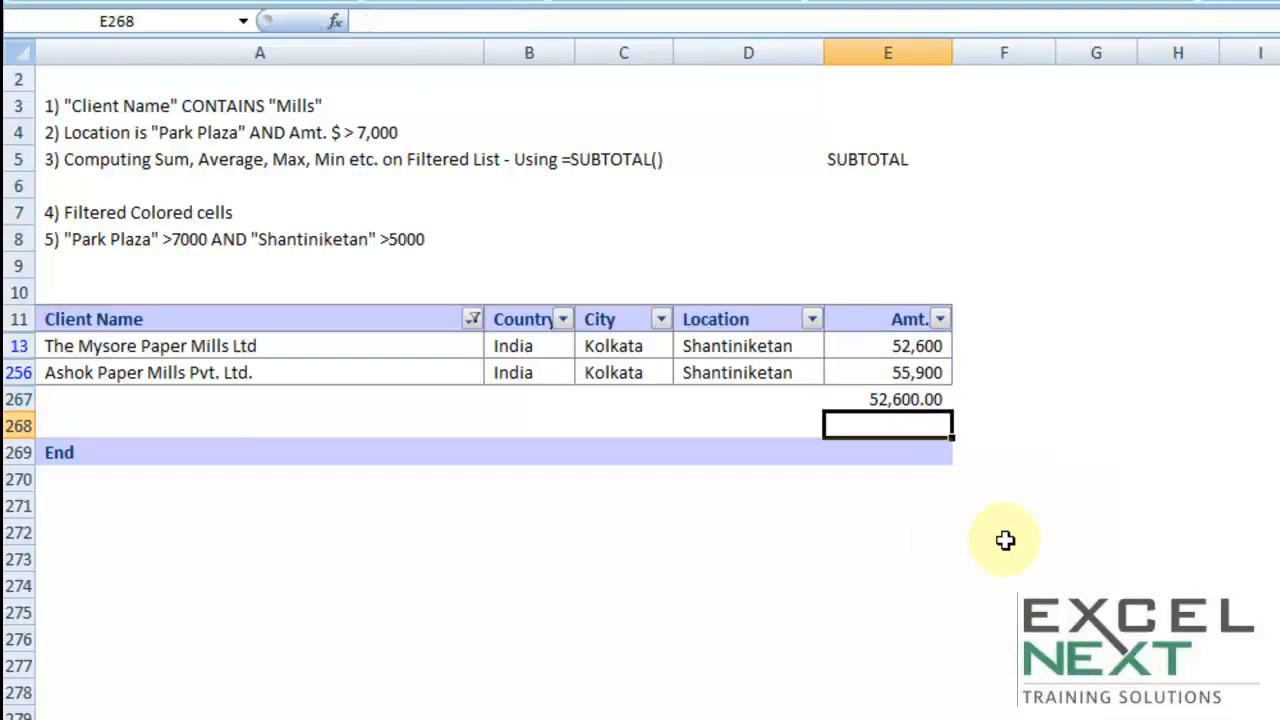
Enter the function labels SUM, MAX, MIN, AVERAGE and SUM in cells F4 to F8
{"action": "left_click", "coordinate": [984, 132]}
{"action": "type", "text": "SUM"}
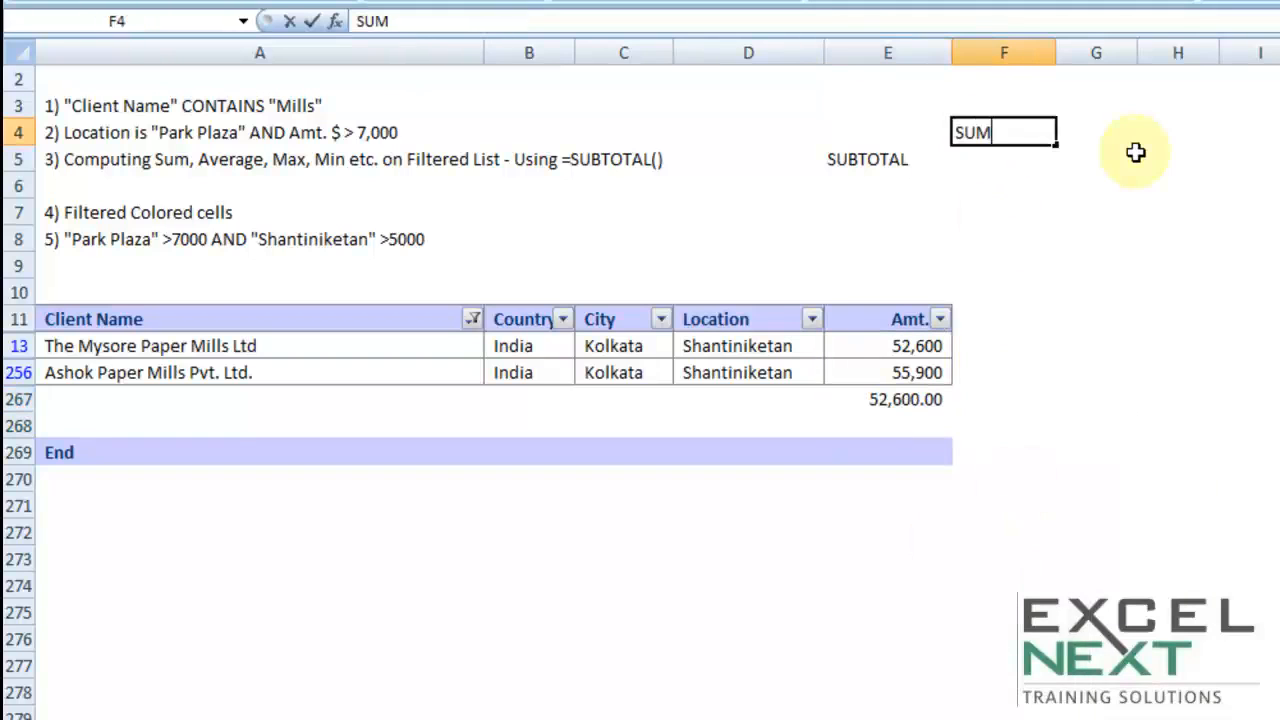
{"action": "key", "text": "Return"}
{"action": "type", "text": "MAX"}
{"action": "key", "text": "Return"}
{"action": "type", "text": "MIN"}
{"action": "key", "text": "Return"}
{"action": "type", "text": "AVERAGE"}
{"action": "key", "text": "Return"}
{"action": "type", "text": "SUM"}
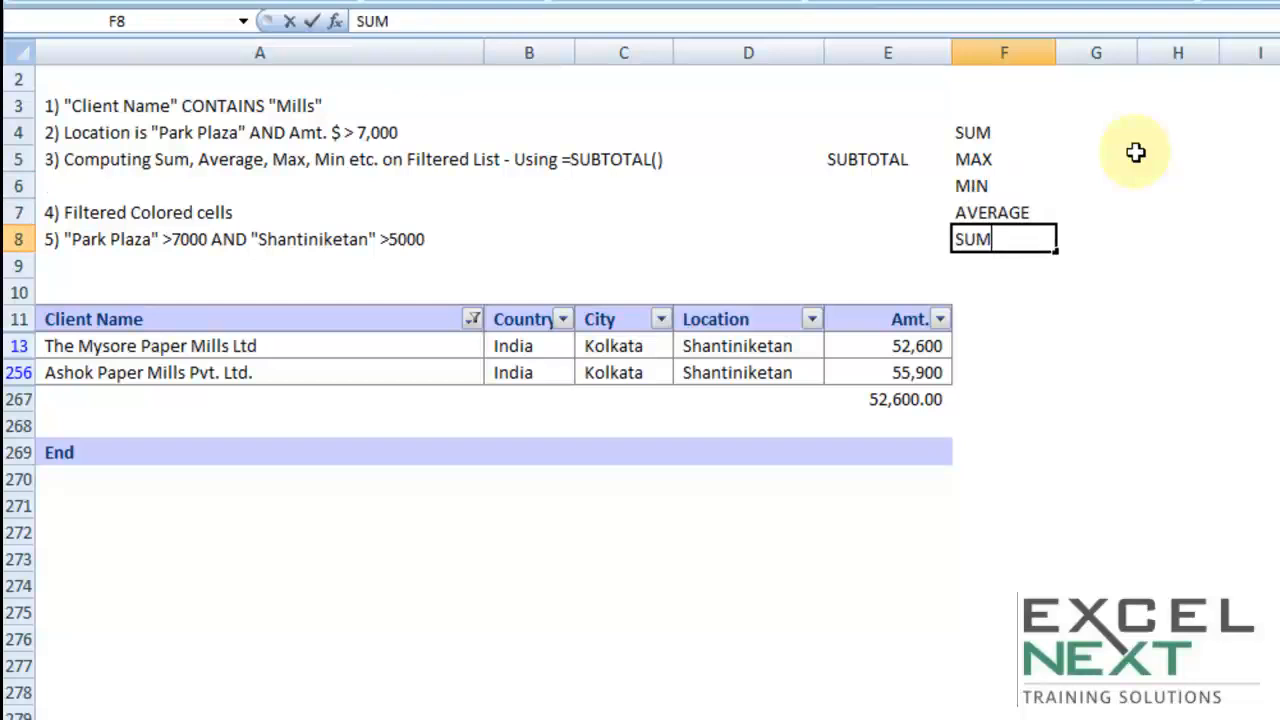
{"action": "key", "text": "Tab"}
{"action": "left_click_drag", "start_coordinate": [986, 130], "coordinate": [997, 240]}
{"action": "left_click", "coordinate": [1010, 160]}
{"action": "left_click", "coordinate": [857, 158]}
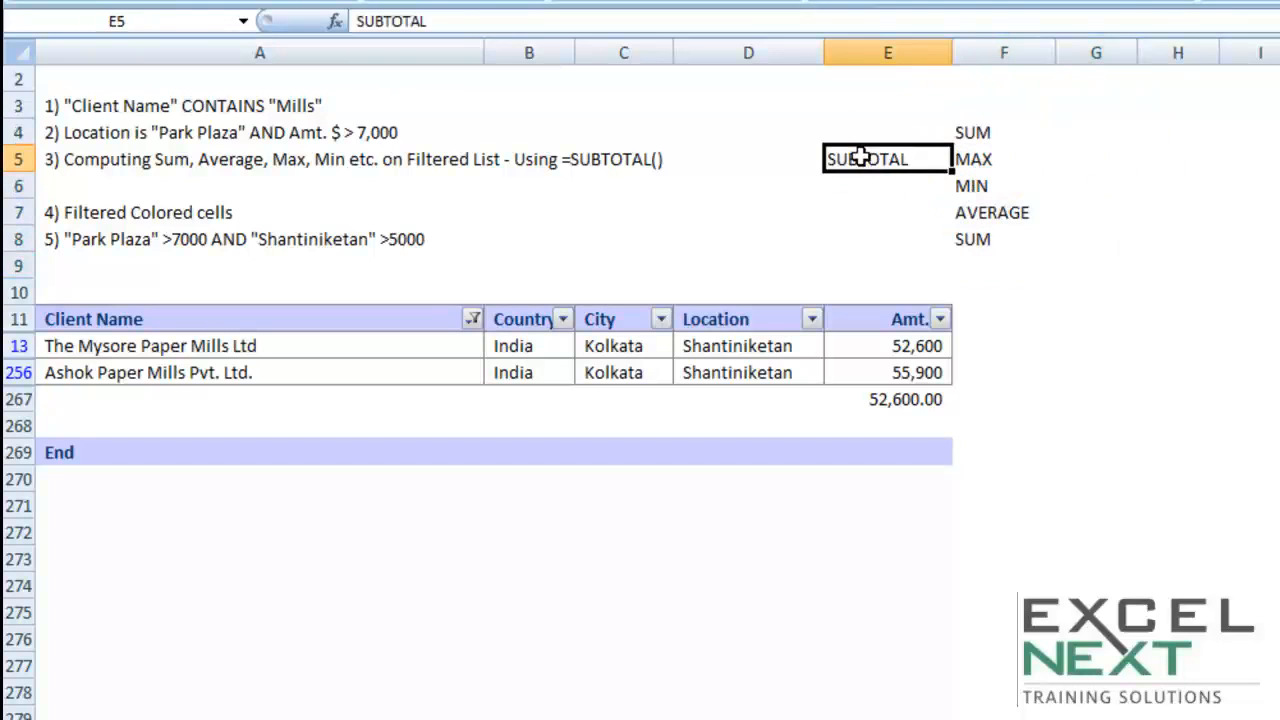
Set the function number in E267 to 9 so the formula sums the filtered amounts as =SUBTOTAL(9,E12:E266)
{"action": "double_click", "coordinate": [880, 399]}
{"action": "double_click", "coordinate": [927, 399]}
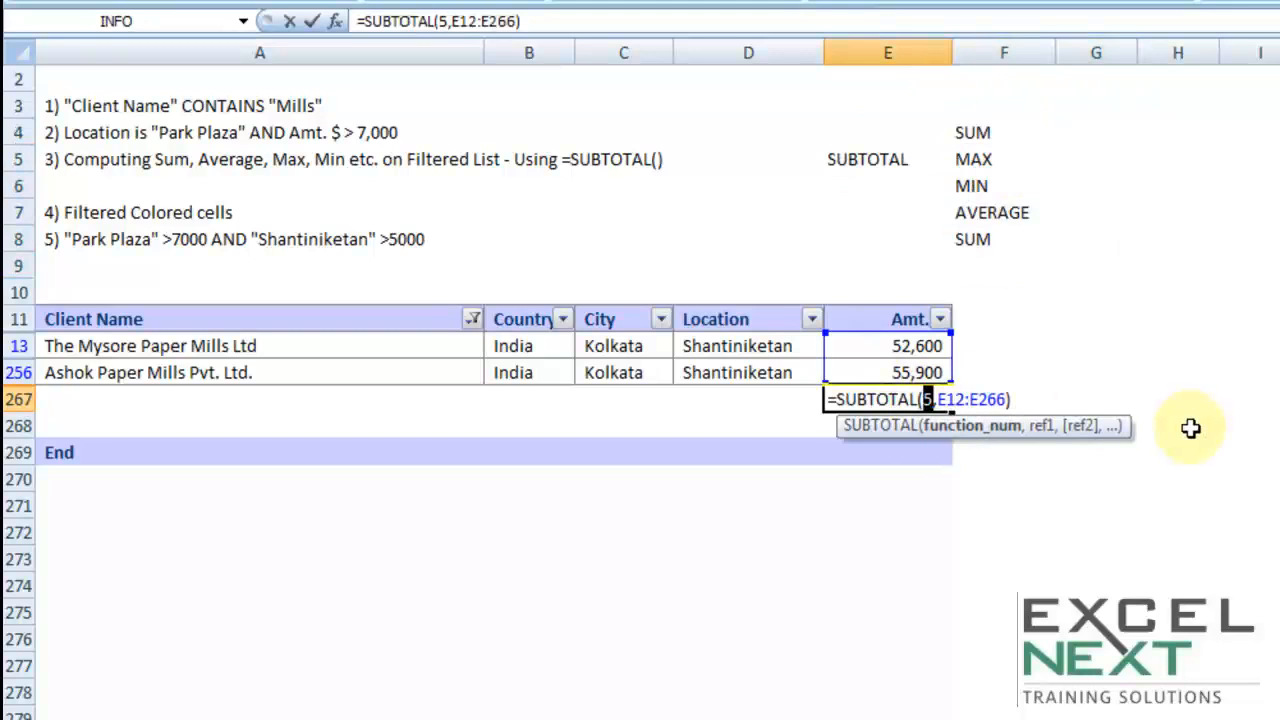
{"action": "type", "text": "9"}
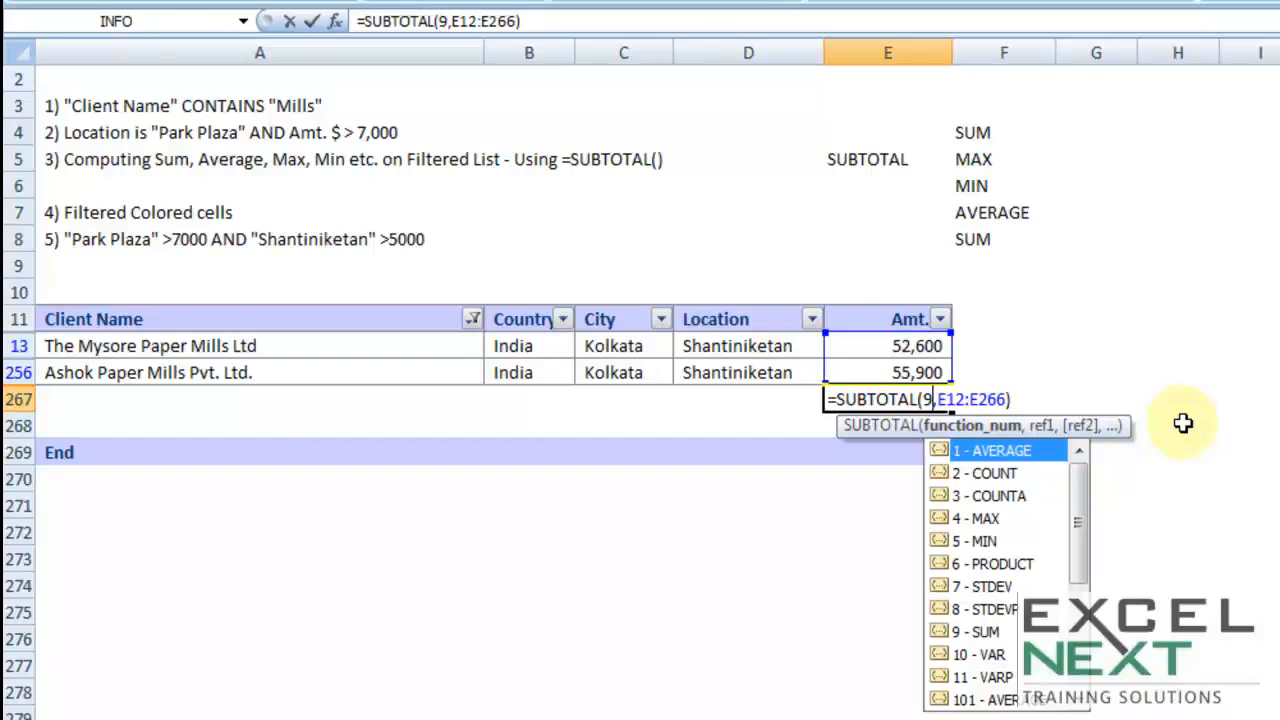
{"action": "key", "text": "BackSpace"}
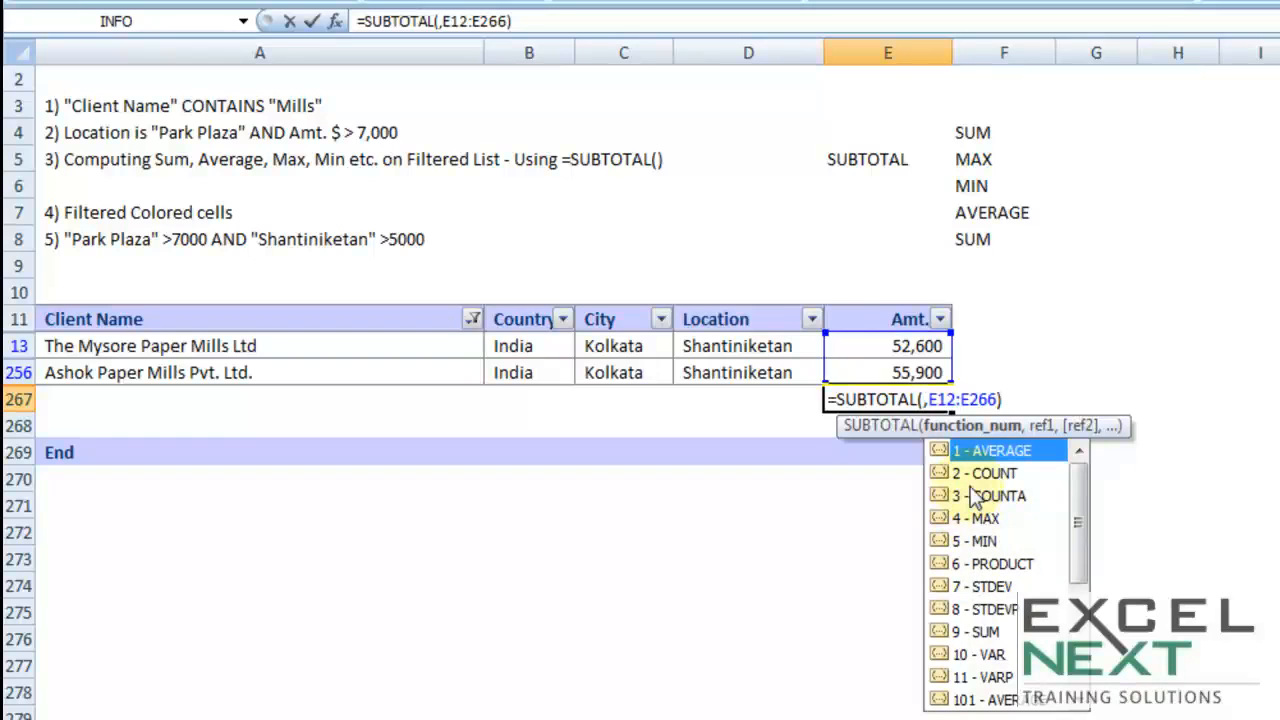
{"action": "type", "text": "9"}
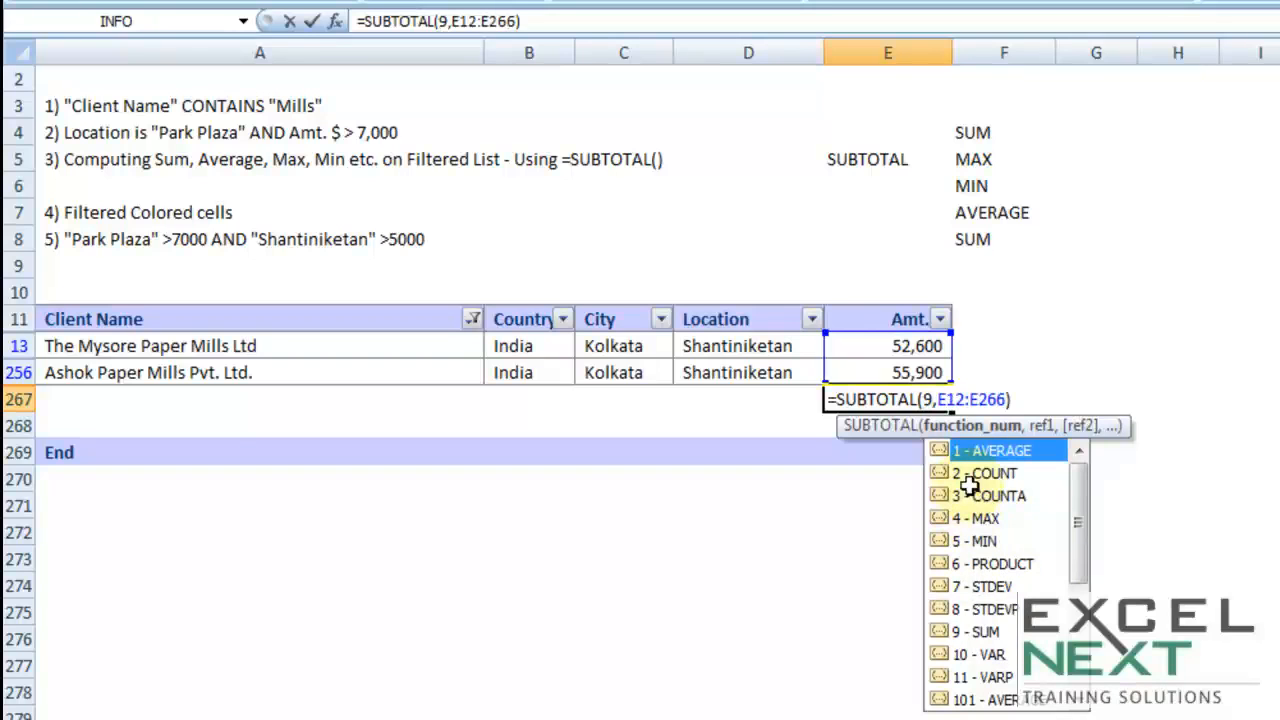
{"action": "key", "text": "Return"}
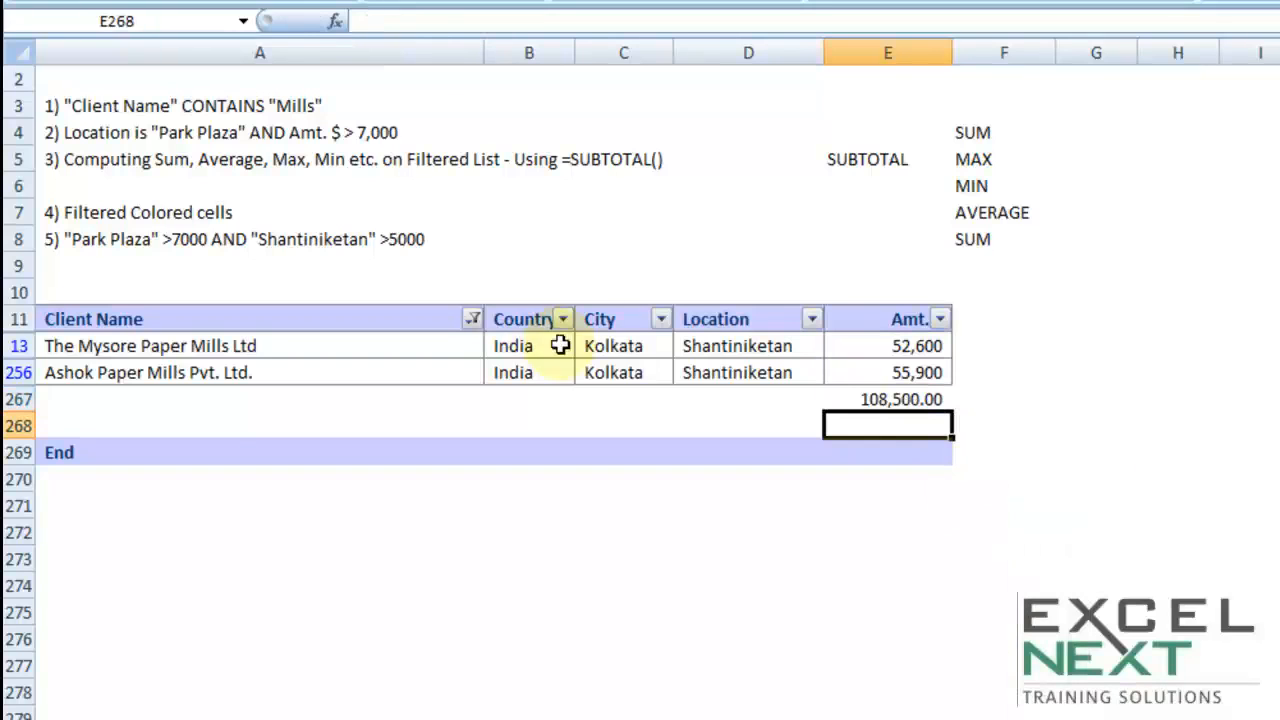
Examine the range argument of the SUBTOTAL formula in E267 against header row 11, leaving the formula as it is
{"action": "double_click", "coordinate": [888, 399]}
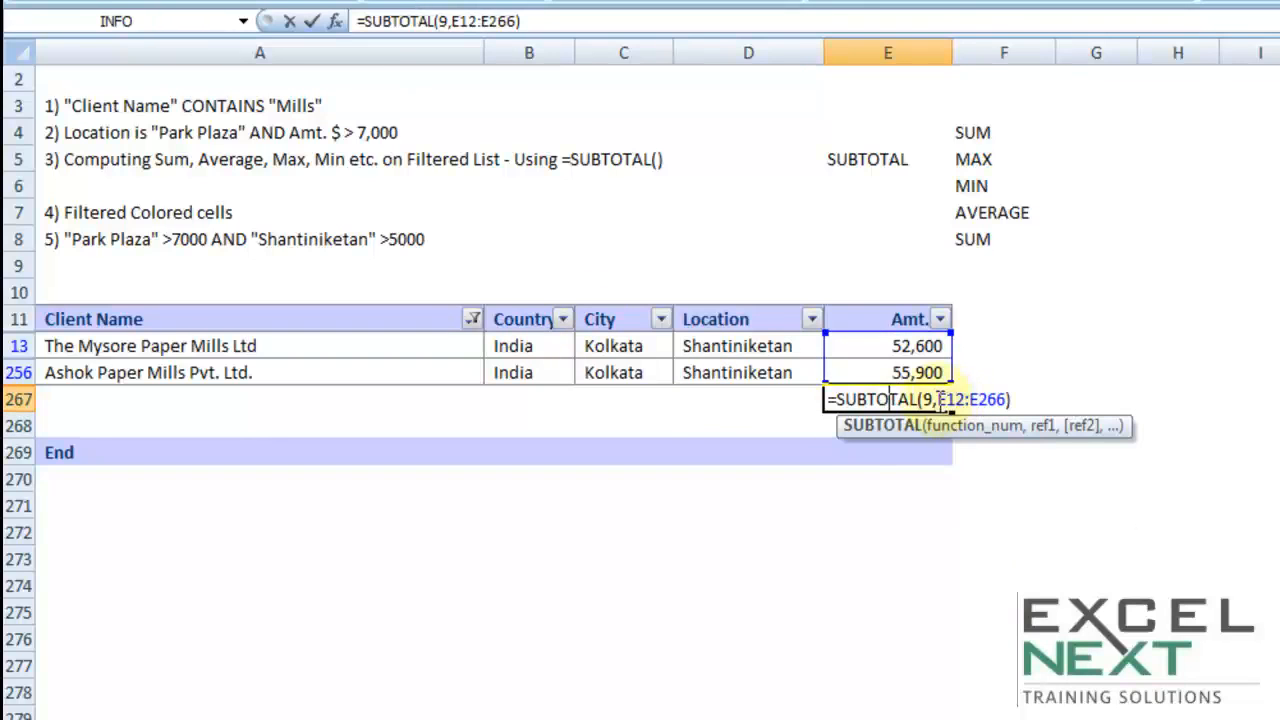
{"action": "left_click_drag", "start_coordinate": [940, 399], "coordinate": [1008, 394]}
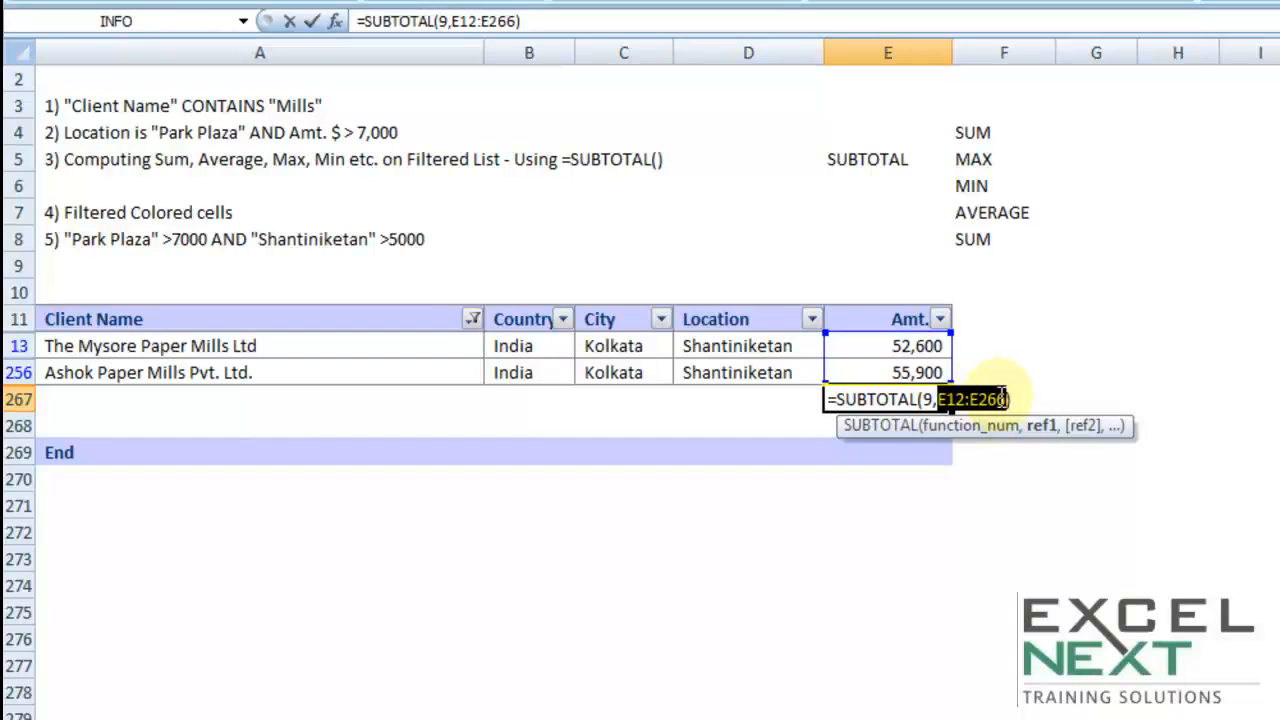
{"action": "key", "text": "ctrl+Return"}
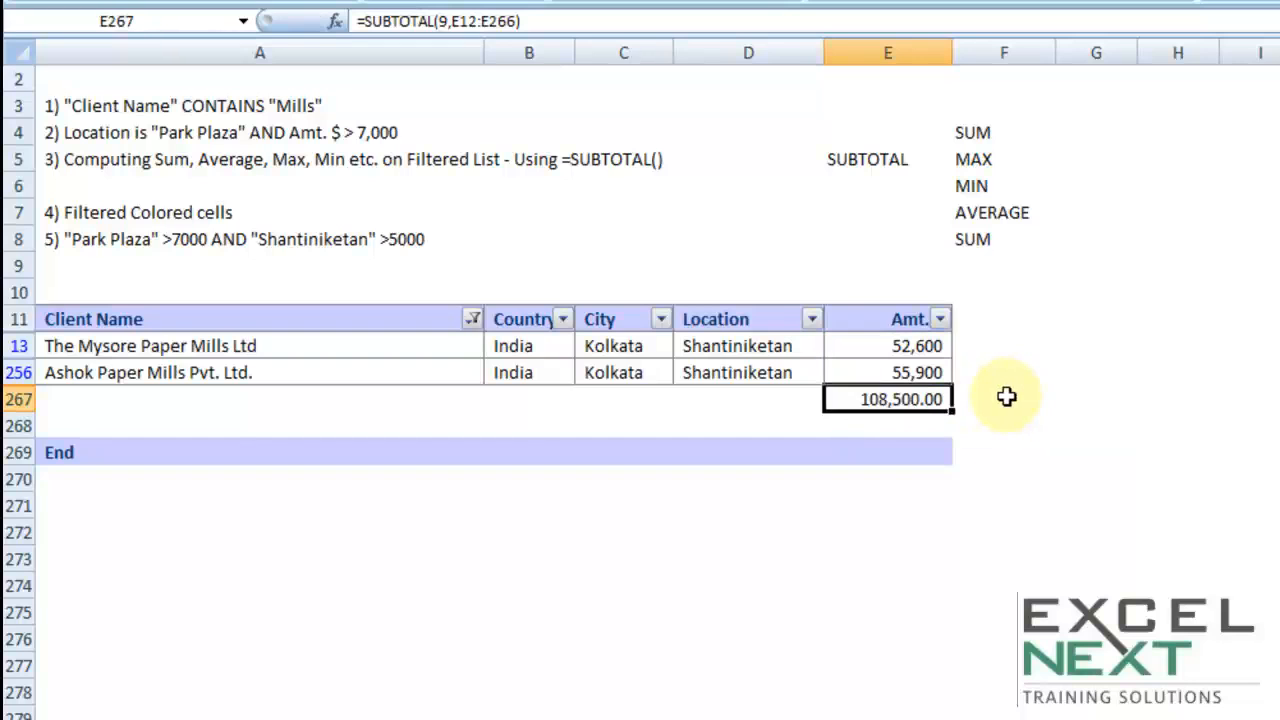
{"action": "left_click", "coordinate": [12, 319]}
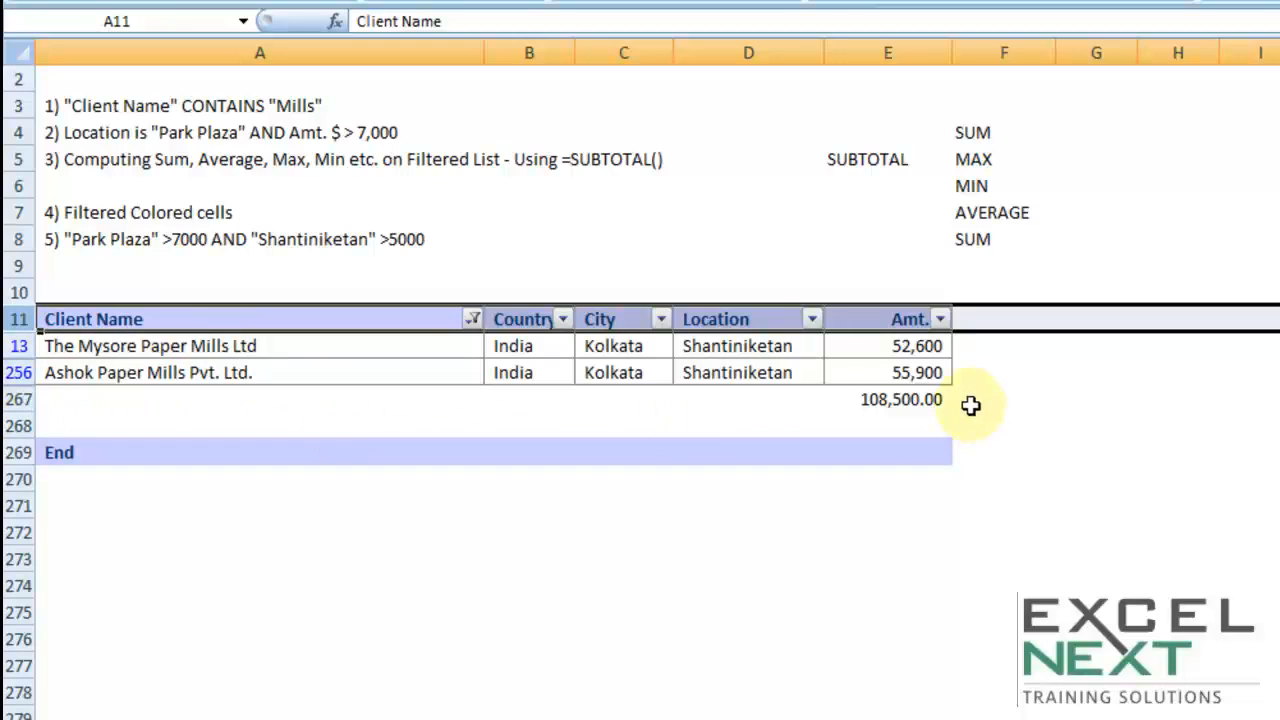
{"action": "left_click", "coordinate": [891, 400]}
{"action": "double_click", "coordinate": [891, 400]}
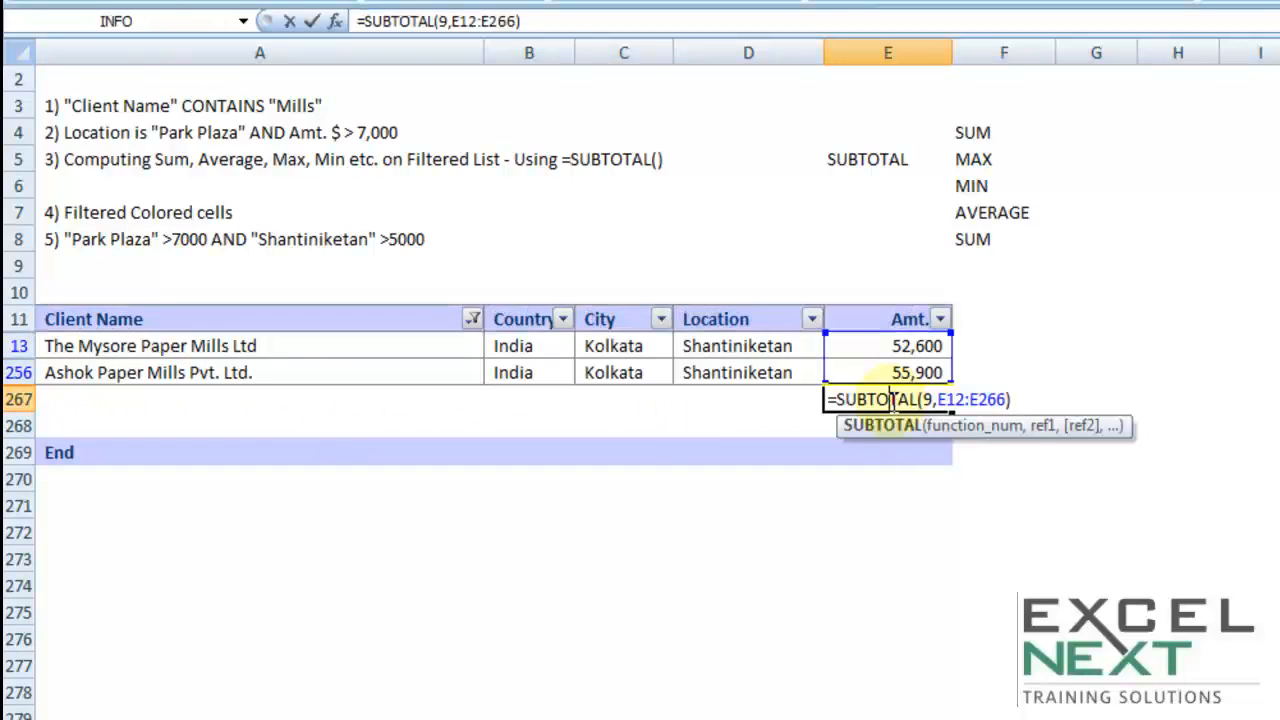
{"action": "left_click_drag", "start_coordinate": [937, 400], "coordinate": [997, 401]}
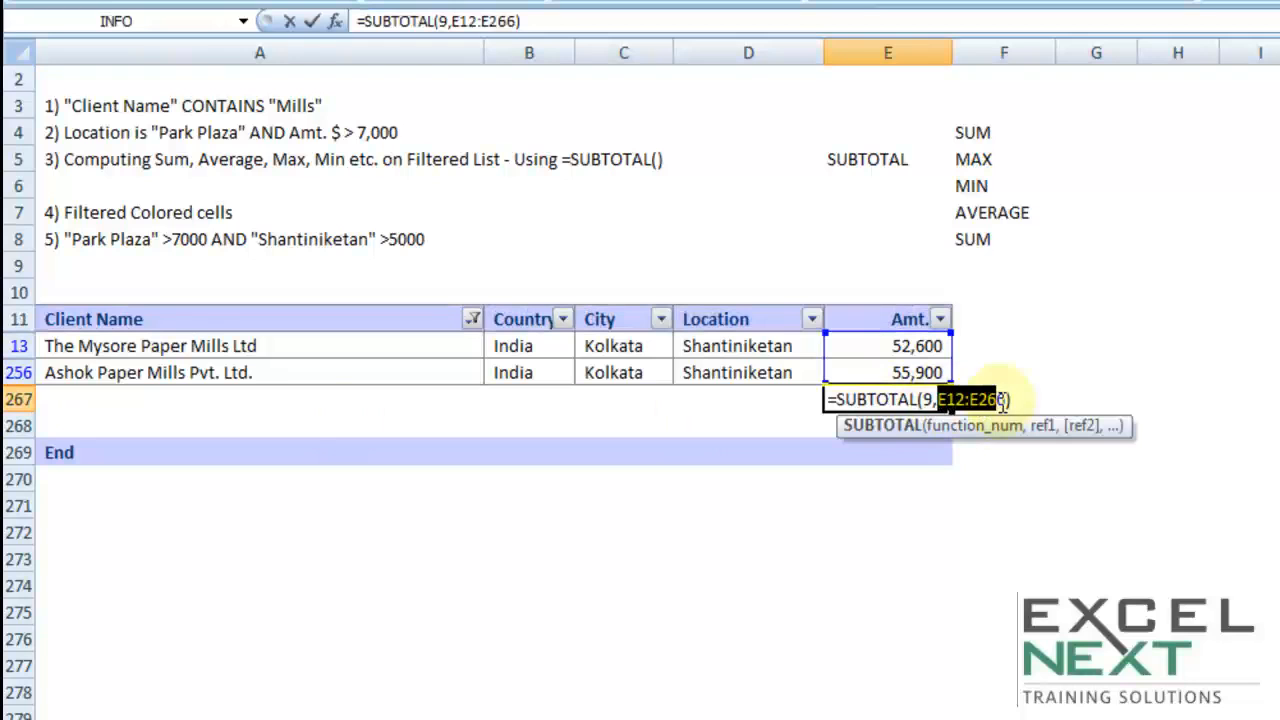
{"action": "key", "text": "Escape"}
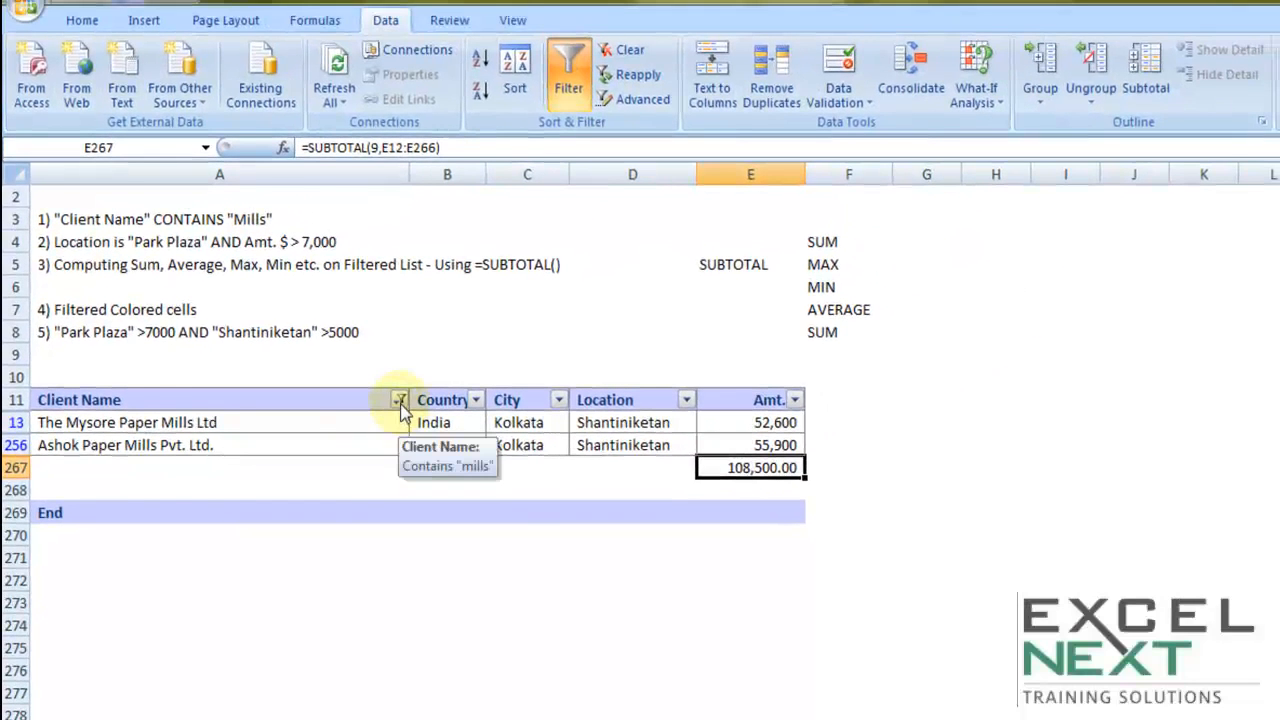
Change the Client Name text filter to show only rows whose name contains "india"
{"action": "left_click", "coordinate": [399, 400]}
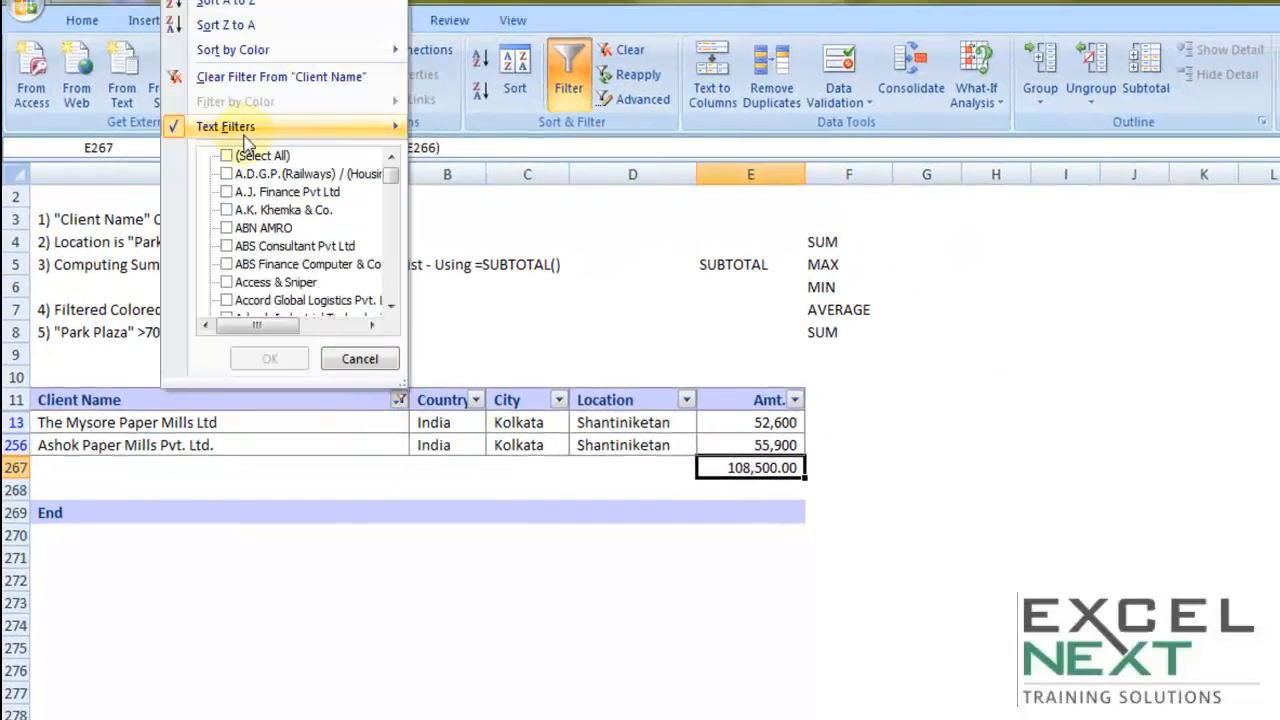
{"action": "mouse_move", "coordinate": [245, 133]}
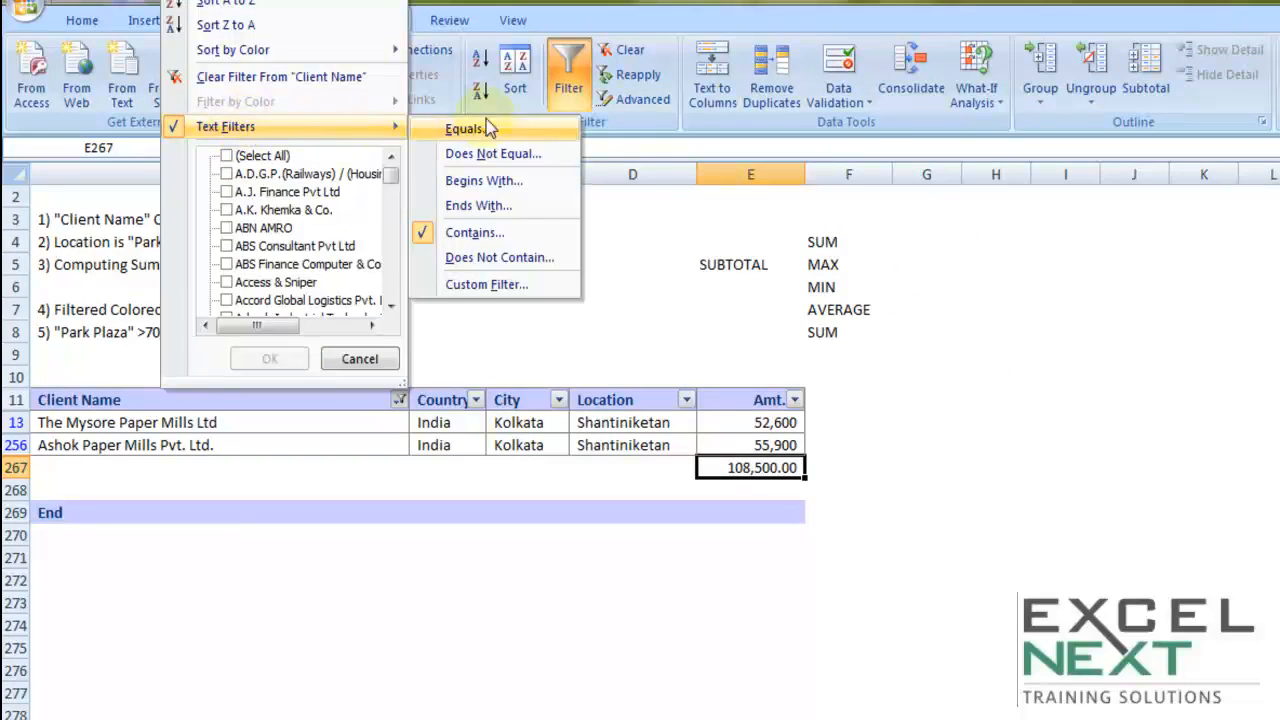
{"action": "left_click", "coordinate": [477, 236]}
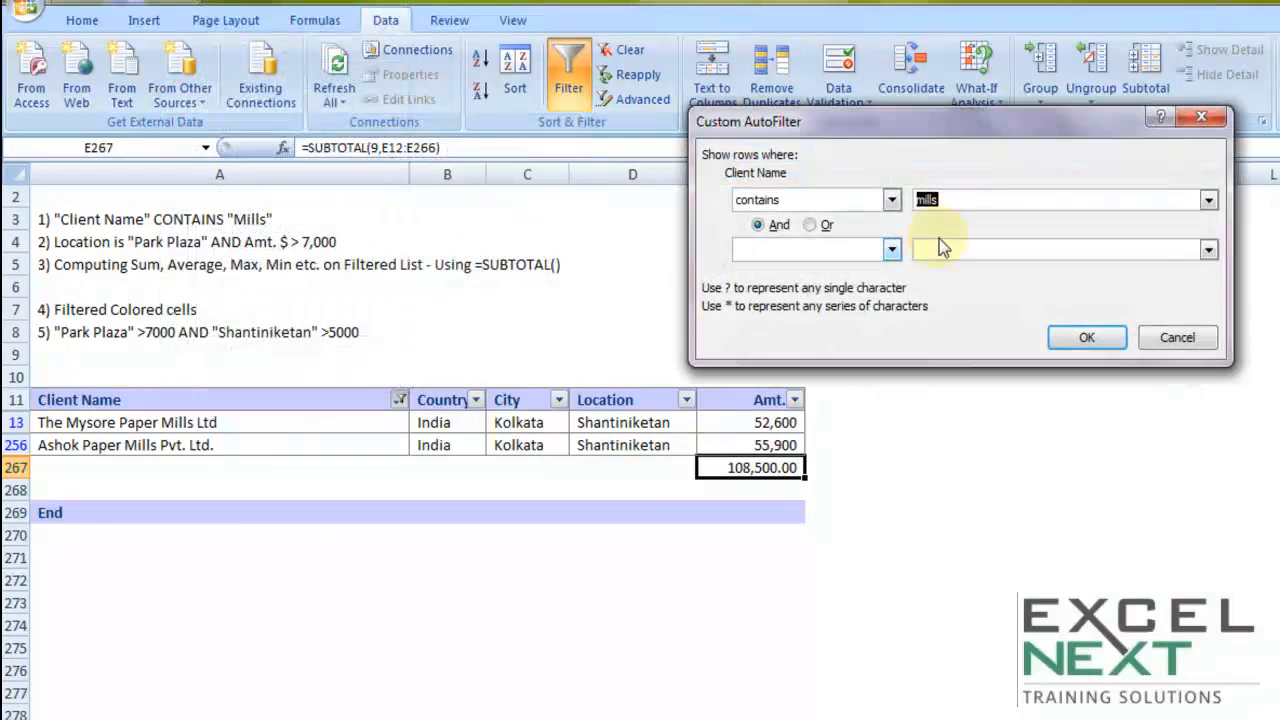
{"action": "left_click_drag", "start_coordinate": [980, 196], "coordinate": [799, 190]}
{"action": "type", "text": "india"}
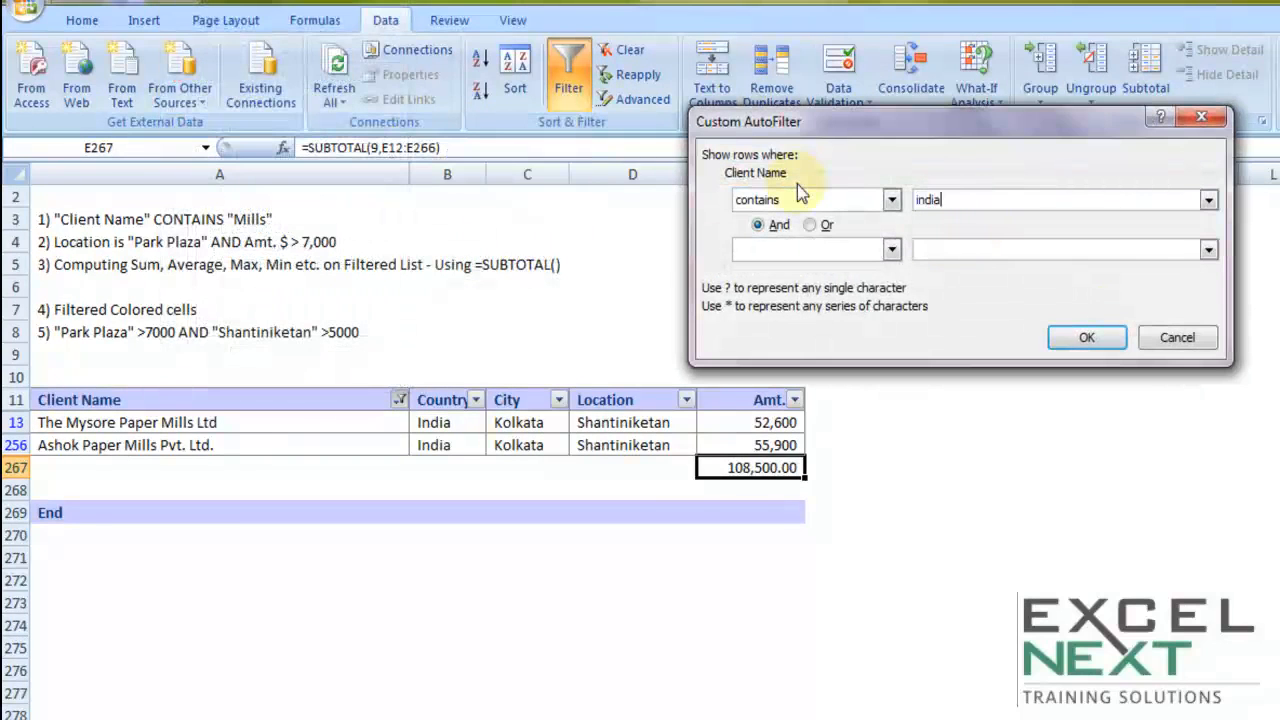
{"action": "left_click", "coordinate": [1113, 343]}
Review the filtered client names row by row down to the SUBTOTAL result in E267
{"action": "left_click", "coordinate": [177, 425]}
{"action": "left_click", "coordinate": [179, 443]}
{"action": "left_click", "coordinate": [182, 464]}
{"action": "left_click", "coordinate": [174, 489]}
{"action": "left_click", "coordinate": [220, 514]}
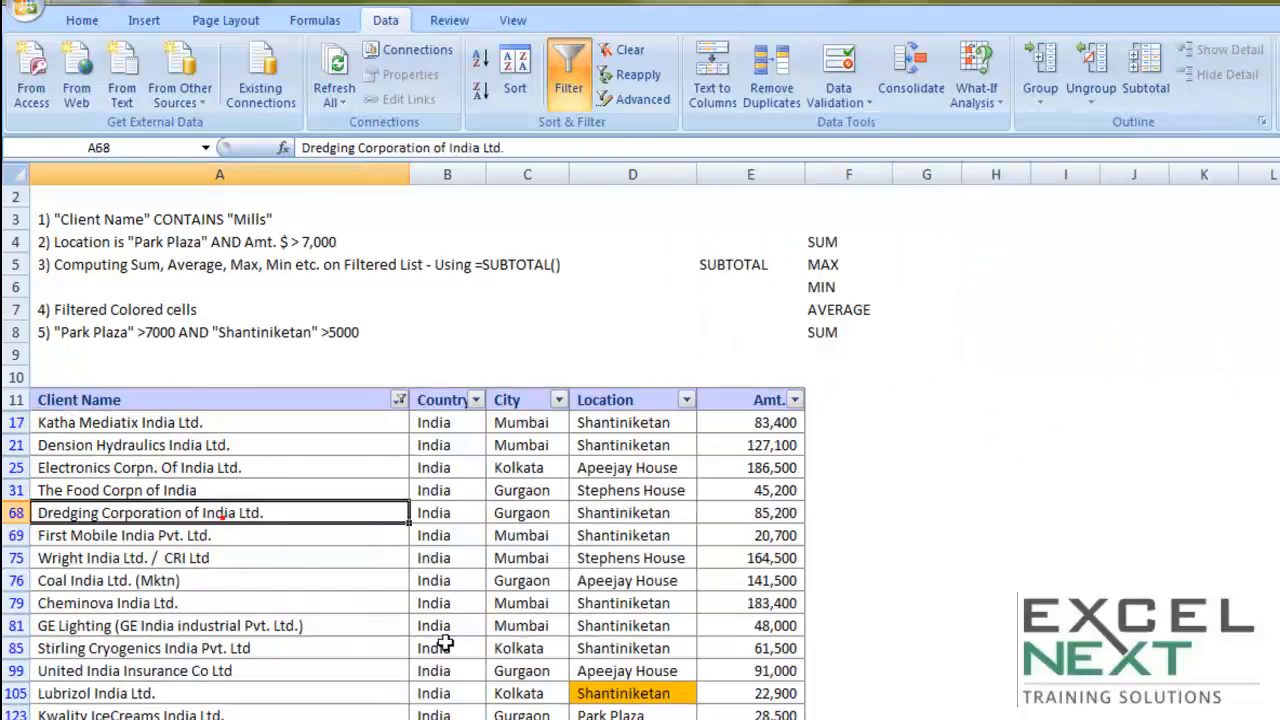
{"action": "scroll", "coordinate": [720, 495], "scroll_direction": "down", "scroll_amount": 8}
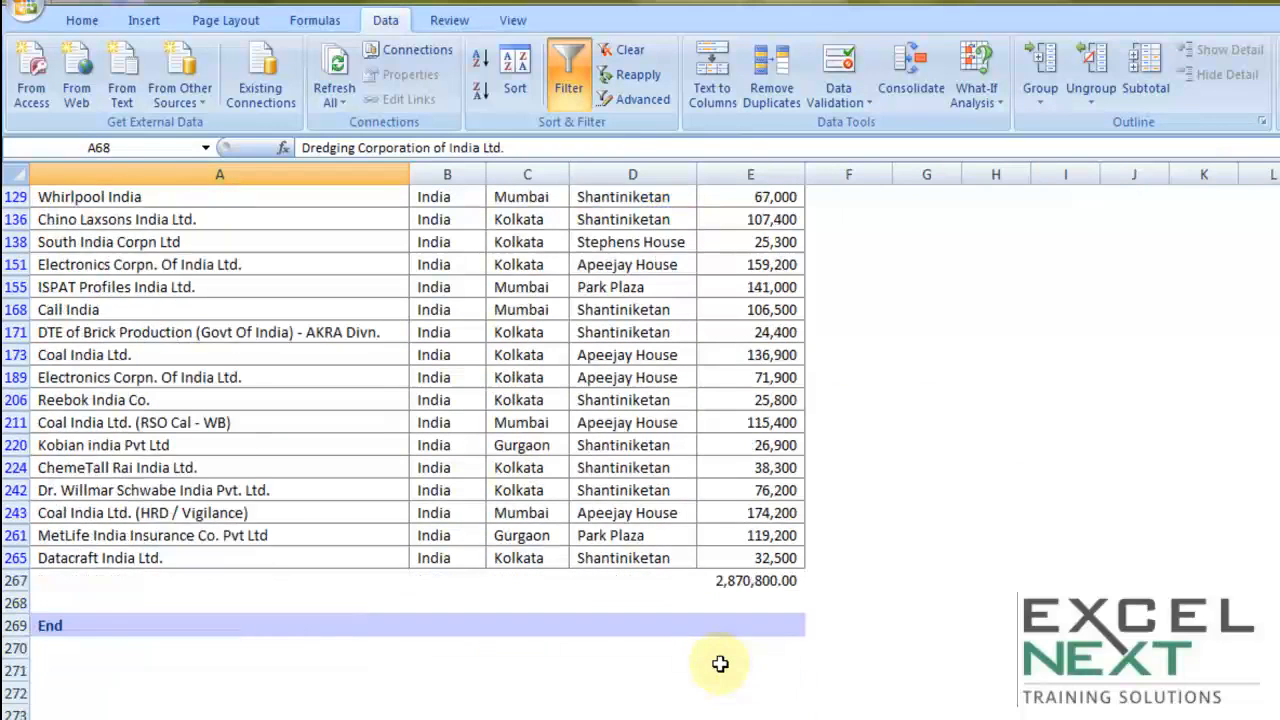
{"action": "scroll", "coordinate": [720, 663], "scroll_direction": "down", "scroll_amount": 1}
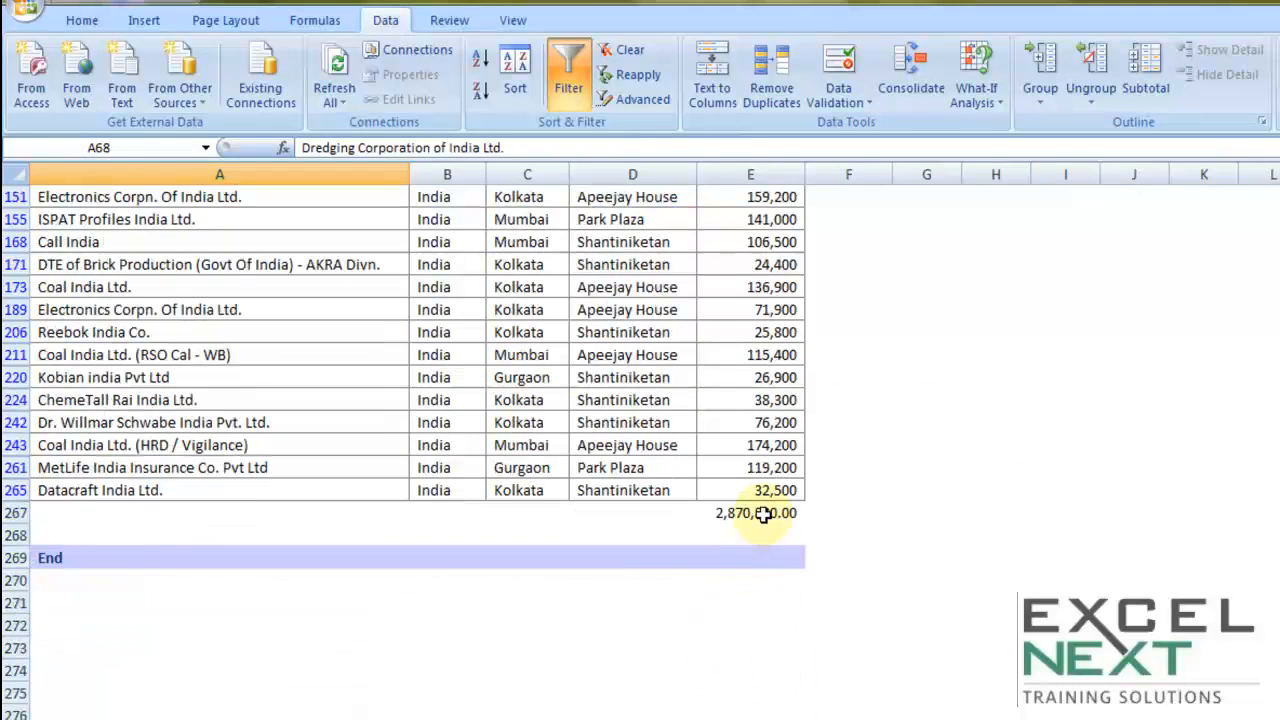
{"action": "left_click", "coordinate": [762, 514]}
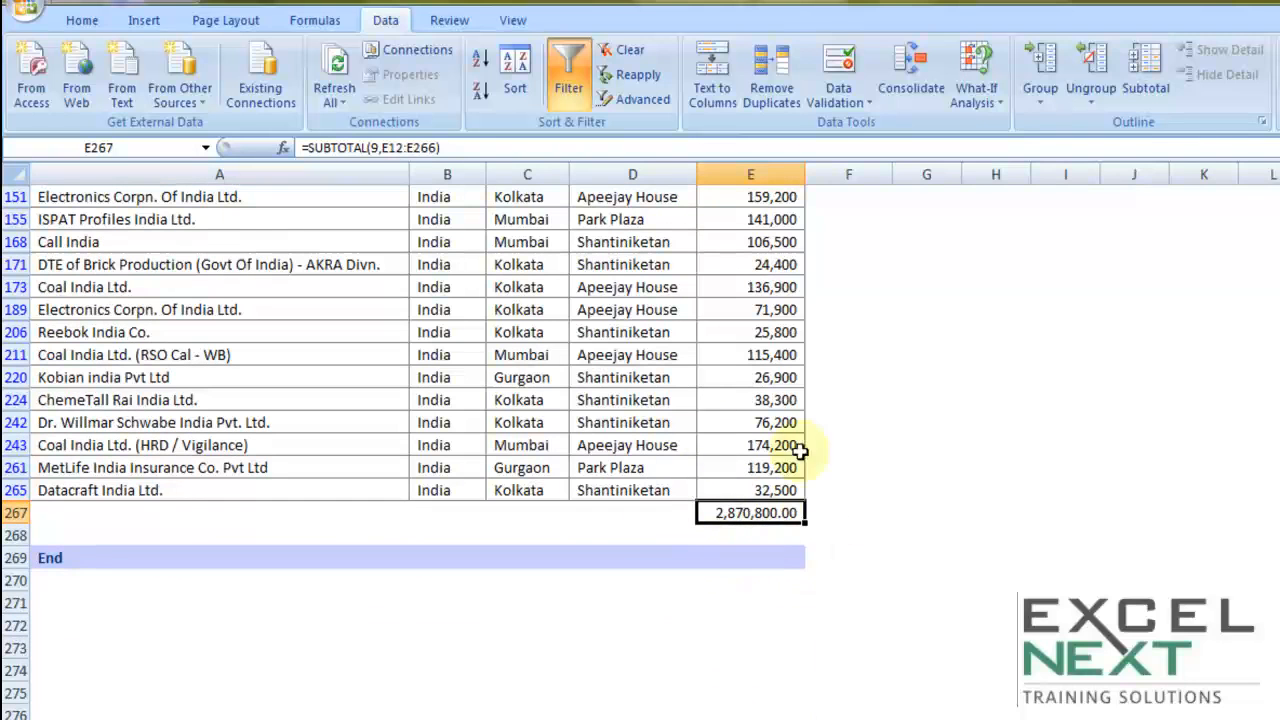
Examine the function number and the range E12:E266 of the E267 formula against the filtered rows, leaving the formula as it is
{"action": "double_click", "coordinate": [757, 513]}
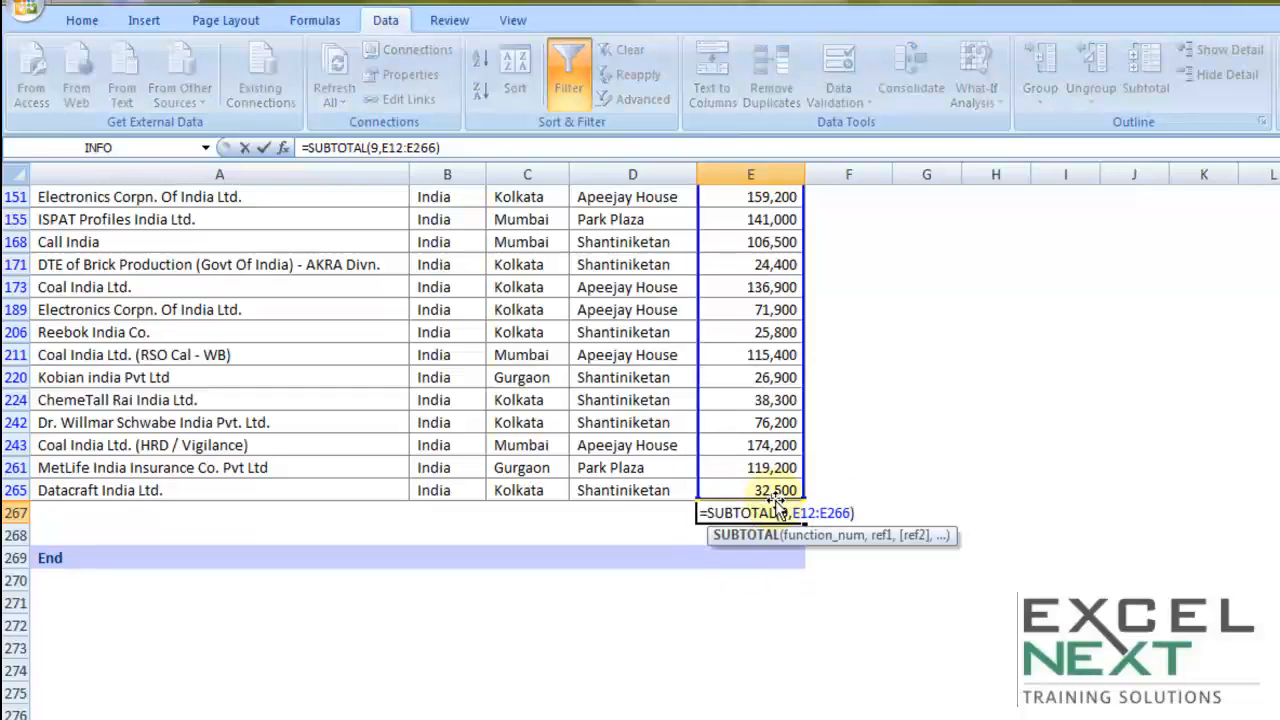
{"action": "double_click", "coordinate": [784, 513]}
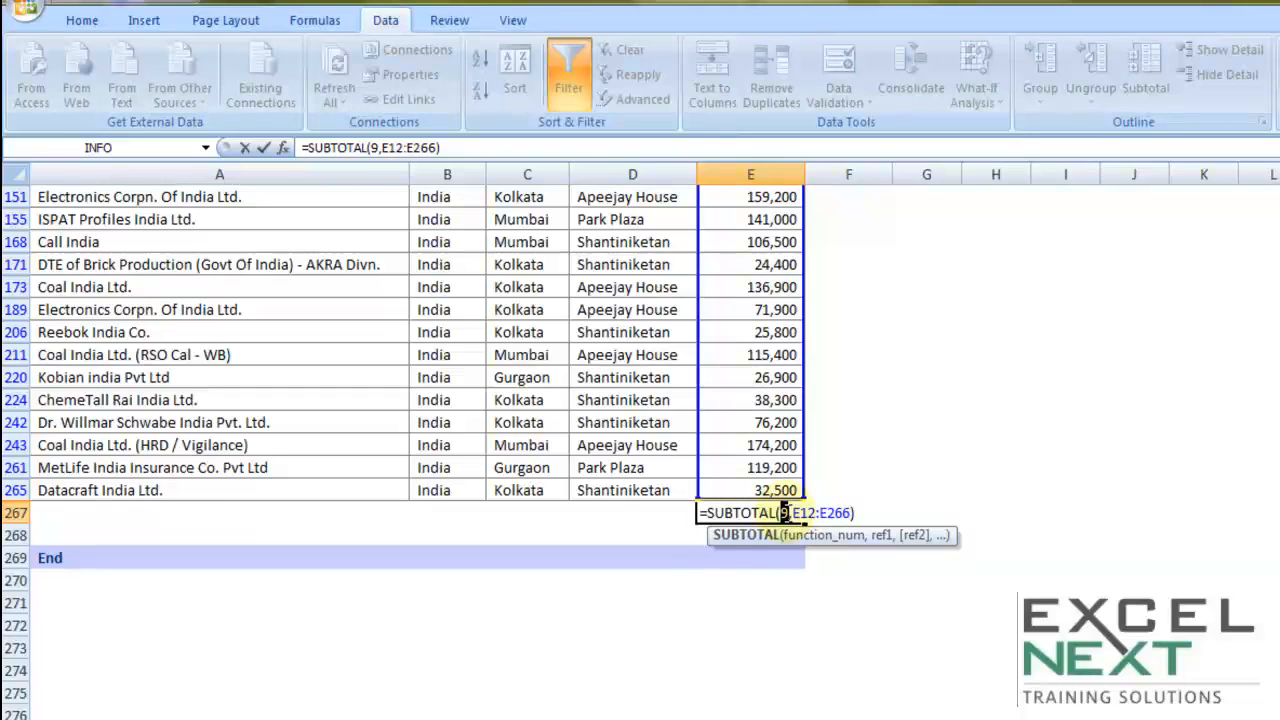
{"action": "left_click_drag", "start_coordinate": [793, 513], "coordinate": [852, 513]}
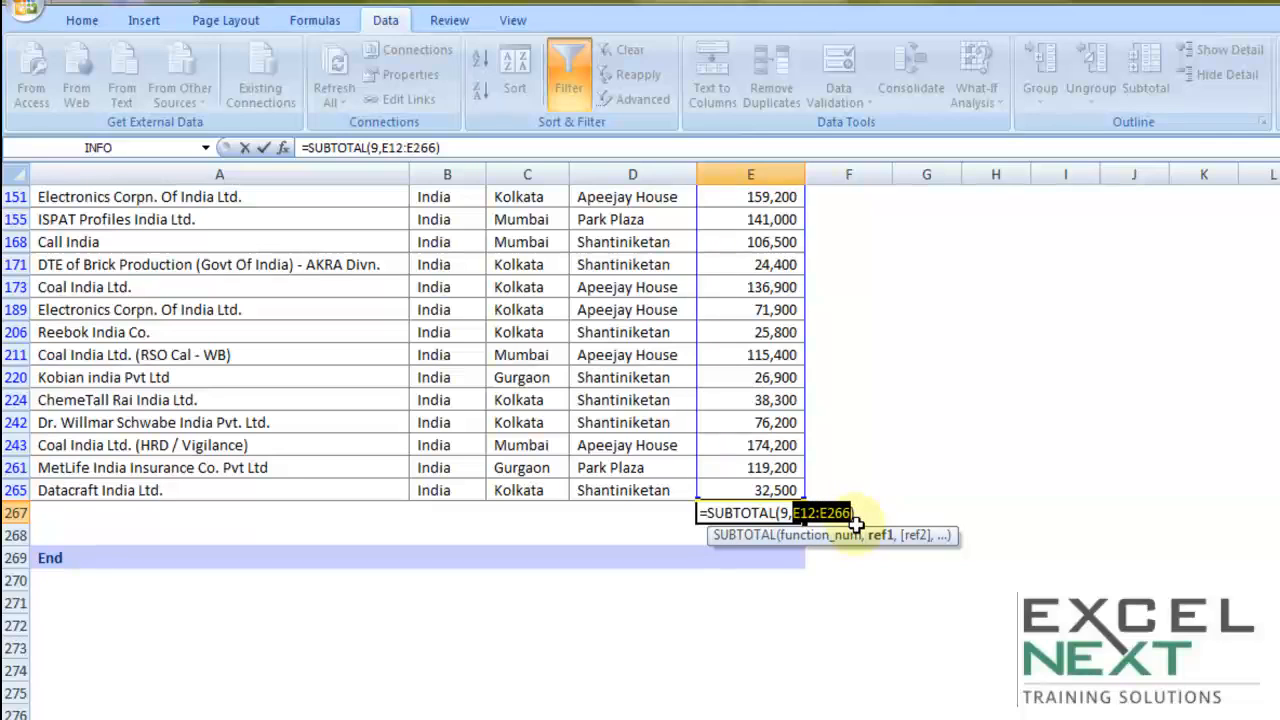
{"action": "left_click_drag", "start_coordinate": [802, 513], "coordinate": [853, 513]}
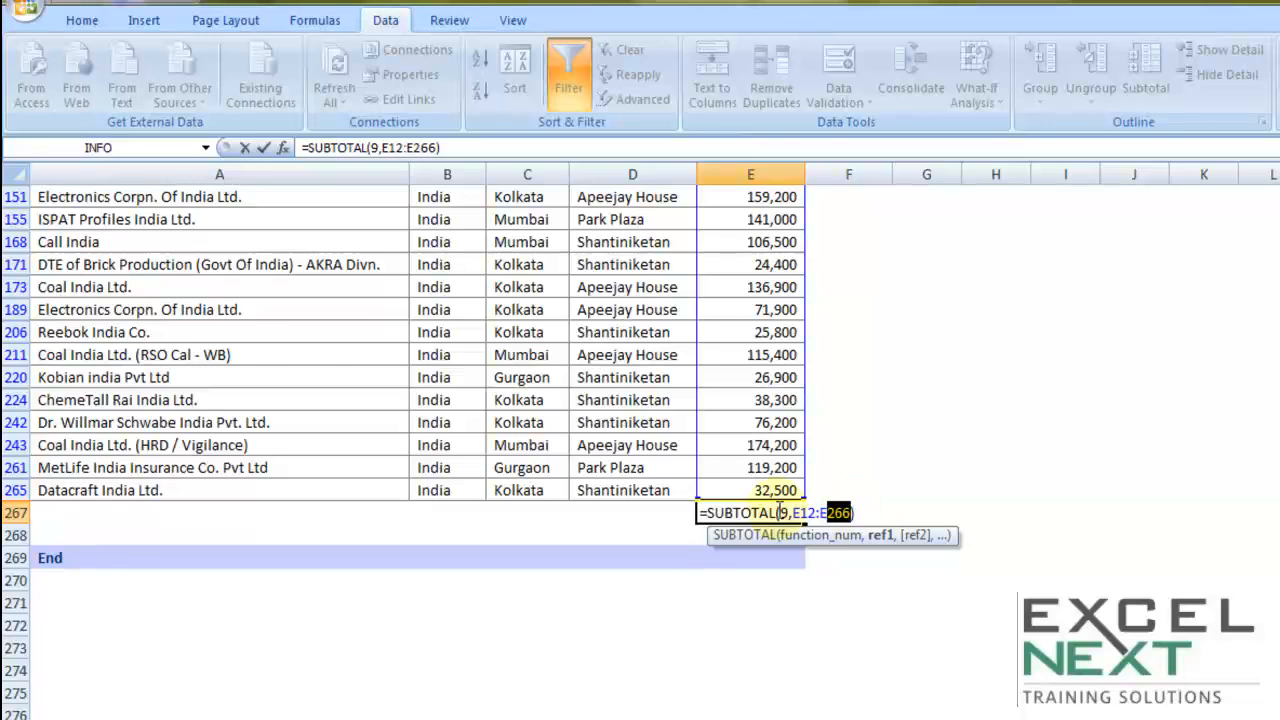
{"action": "scroll", "coordinate": [500, 491], "scroll_direction": "up", "scroll_amount": 9}
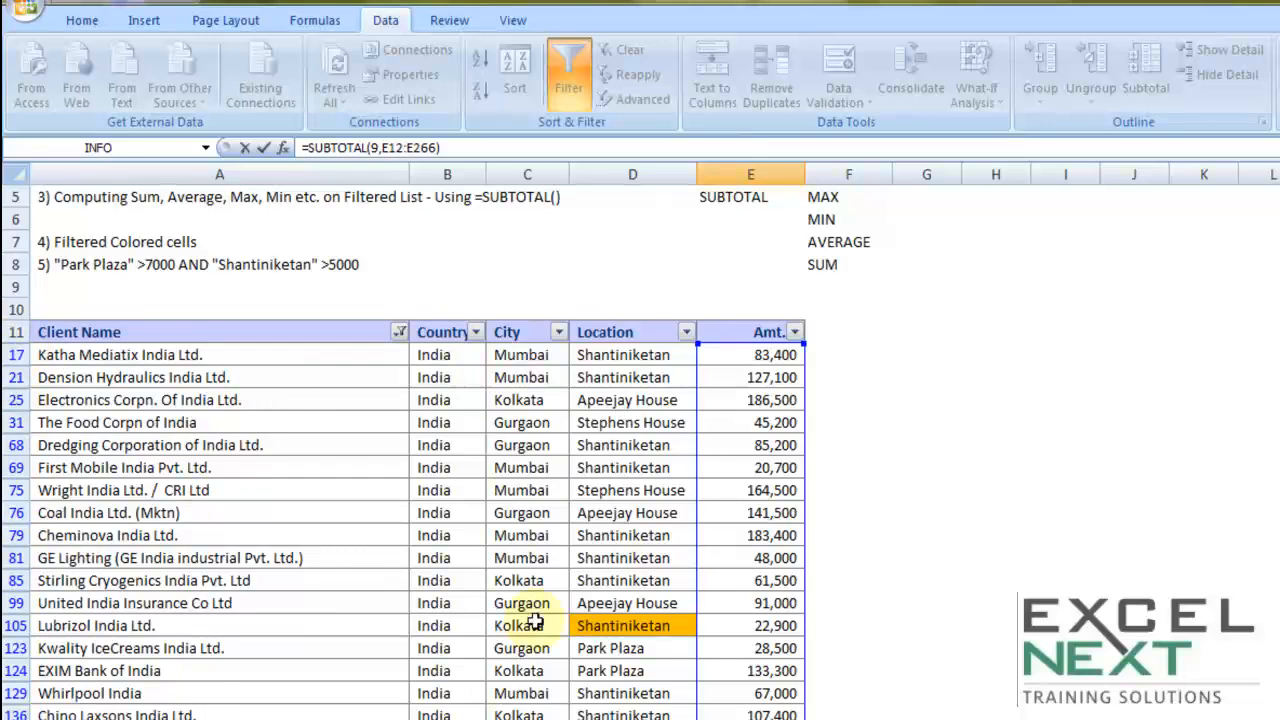
{"action": "scroll", "coordinate": [535, 620], "scroll_direction": "down", "scroll_amount": 7}
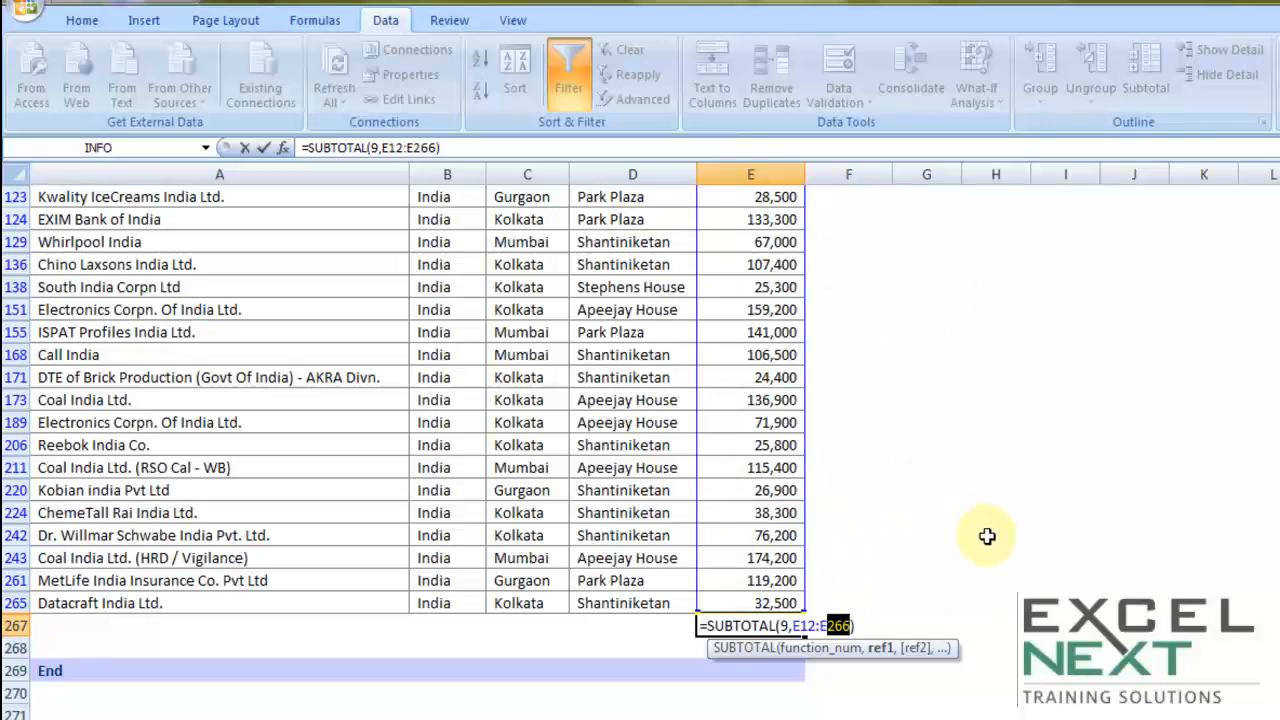
{"action": "key", "text": "ctrl+Return"}
Replace the formula in E267 with =SUBTOTAL(9,E13:E256), selecting only the visible filtered amounts as its range
{"action": "scroll", "coordinate": [952, 561], "scroll_direction": "up", "scroll_amount": 1}
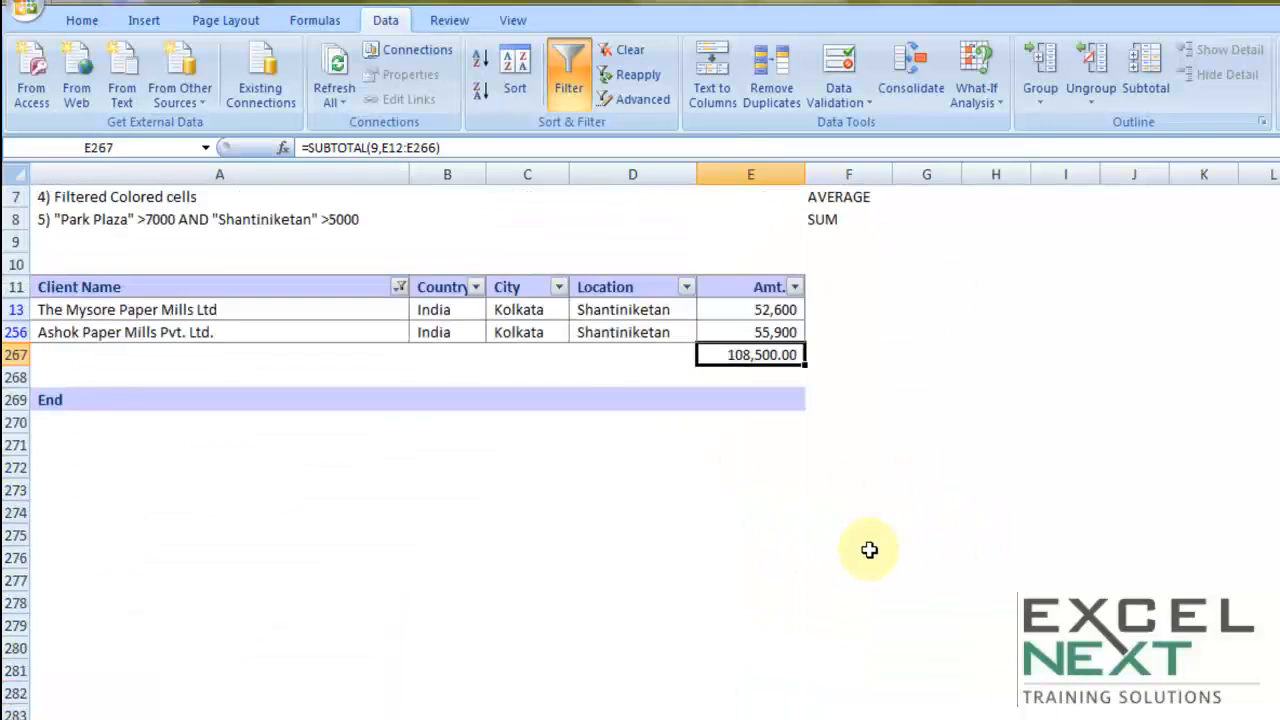
{"action": "scroll", "coordinate": [740, 530], "scroll_direction": "up", "scroll_amount": 1}
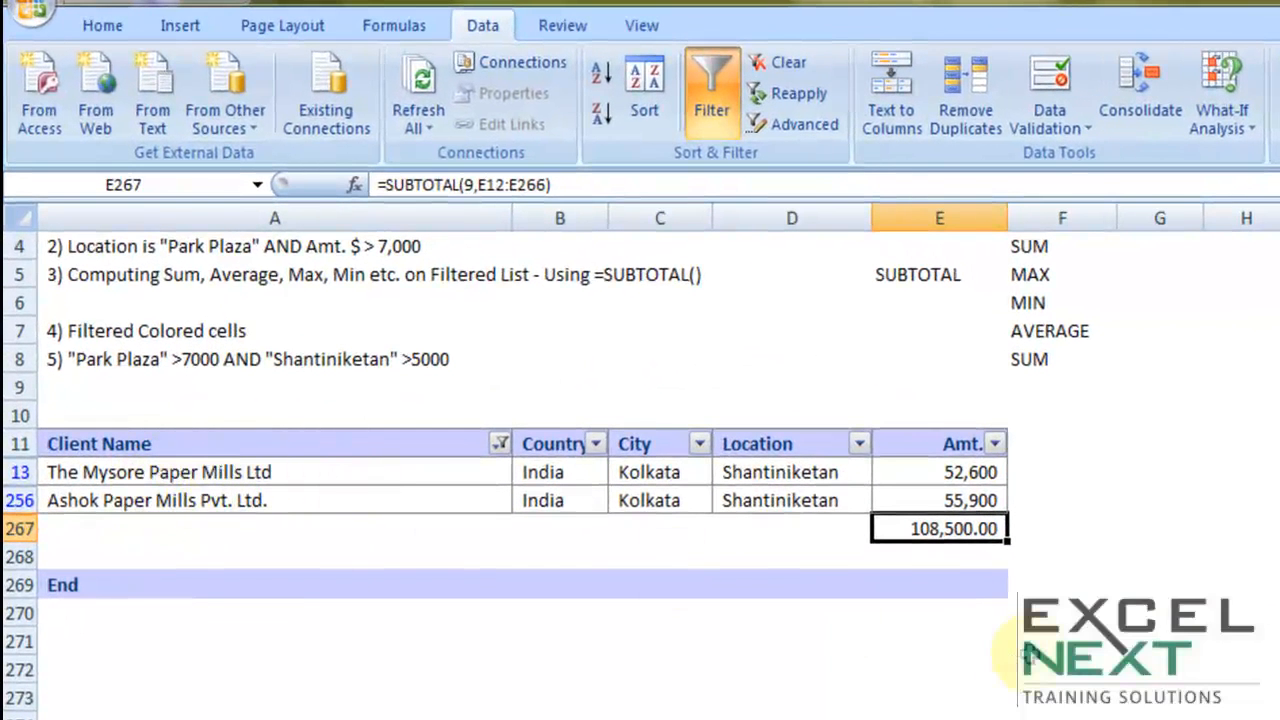
{"action": "double_click", "coordinate": [929, 529]}
{"action": "key", "text": "Escape"}
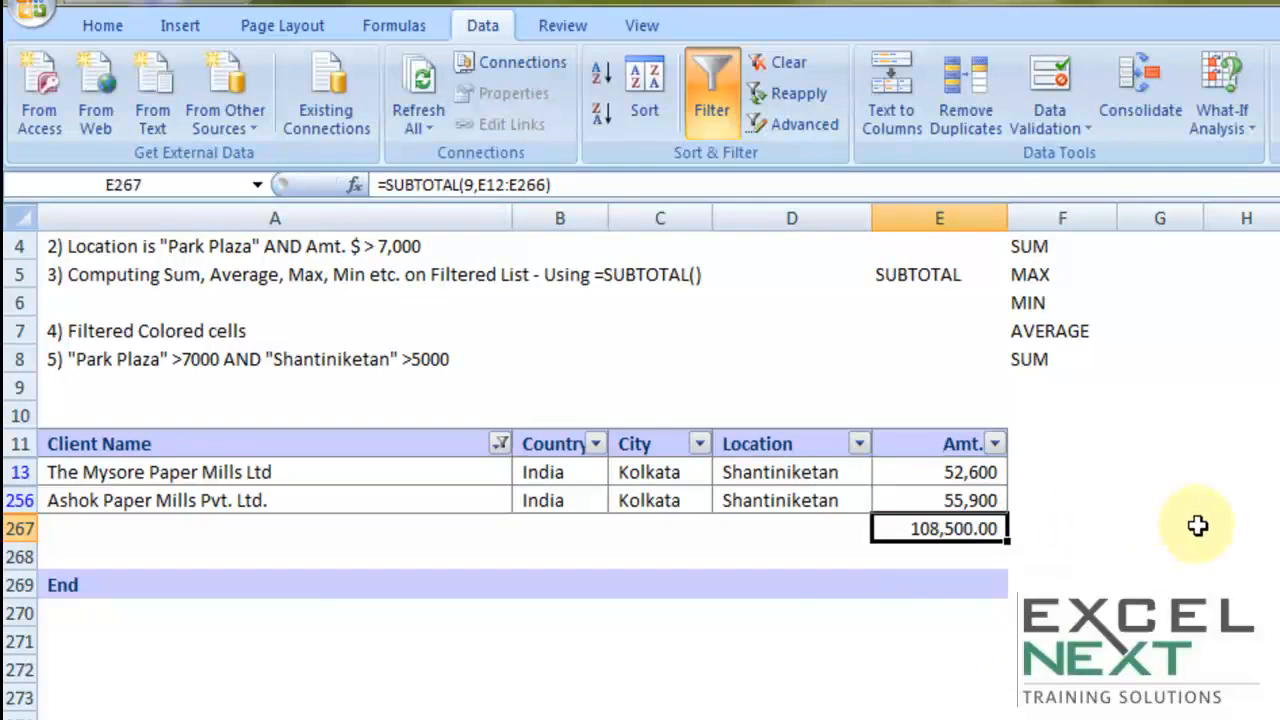
{"action": "type", "text": "=subto"}
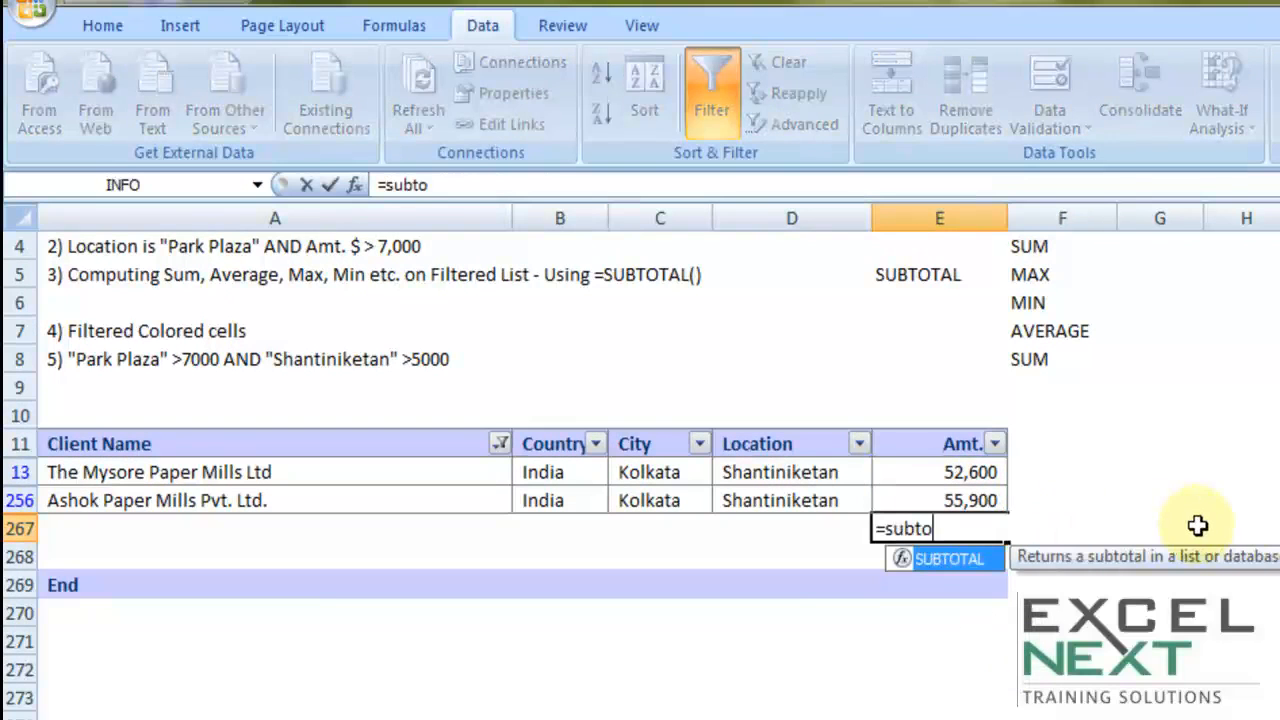
{"action": "type", "text": "t"}
{"action": "key", "text": "Tab"}
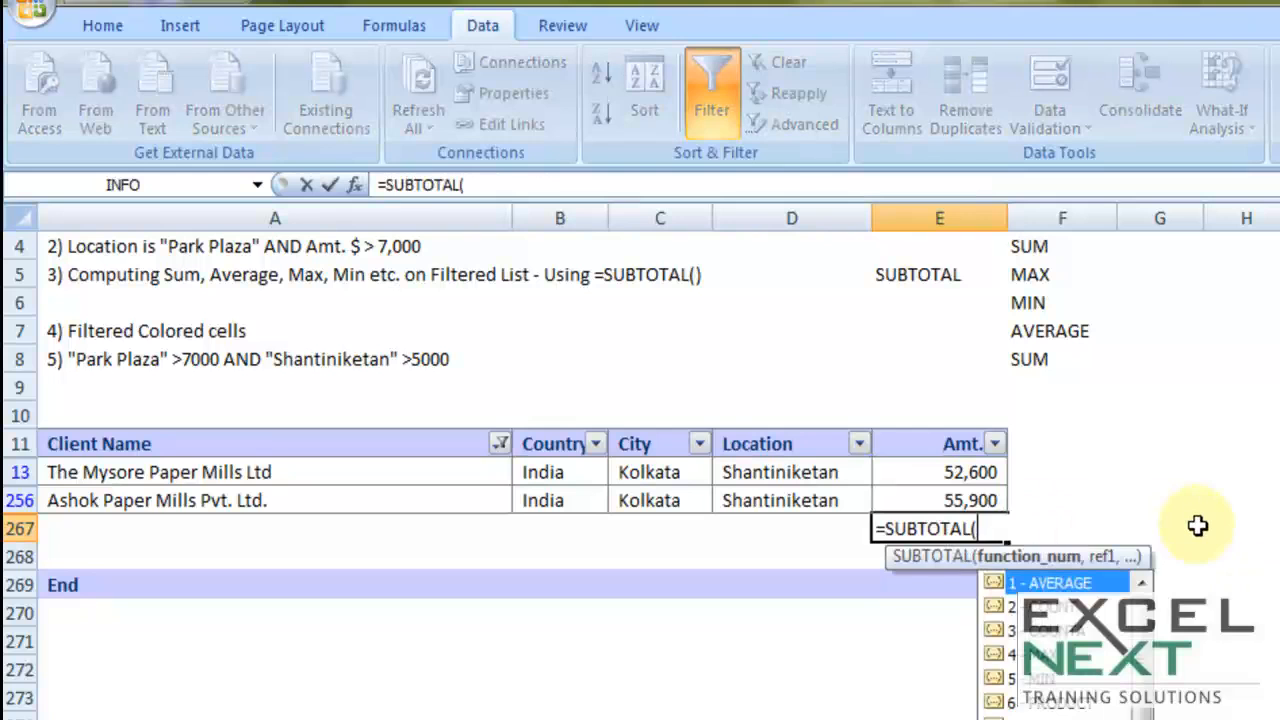
{"action": "type", "text": "9,"}
{"action": "left_click_drag", "start_coordinate": [911, 478], "coordinate": [917, 496]}
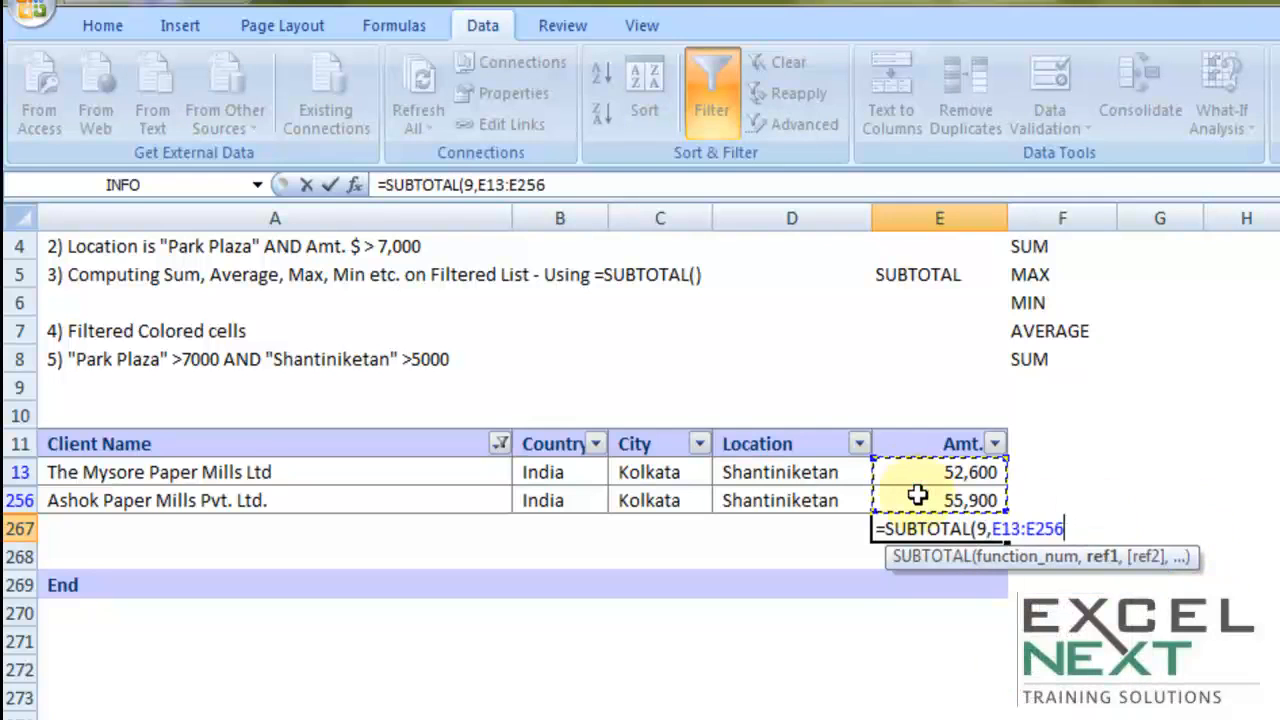
{"action": "left_click_drag", "start_coordinate": [993, 528], "coordinate": [1066, 530]}
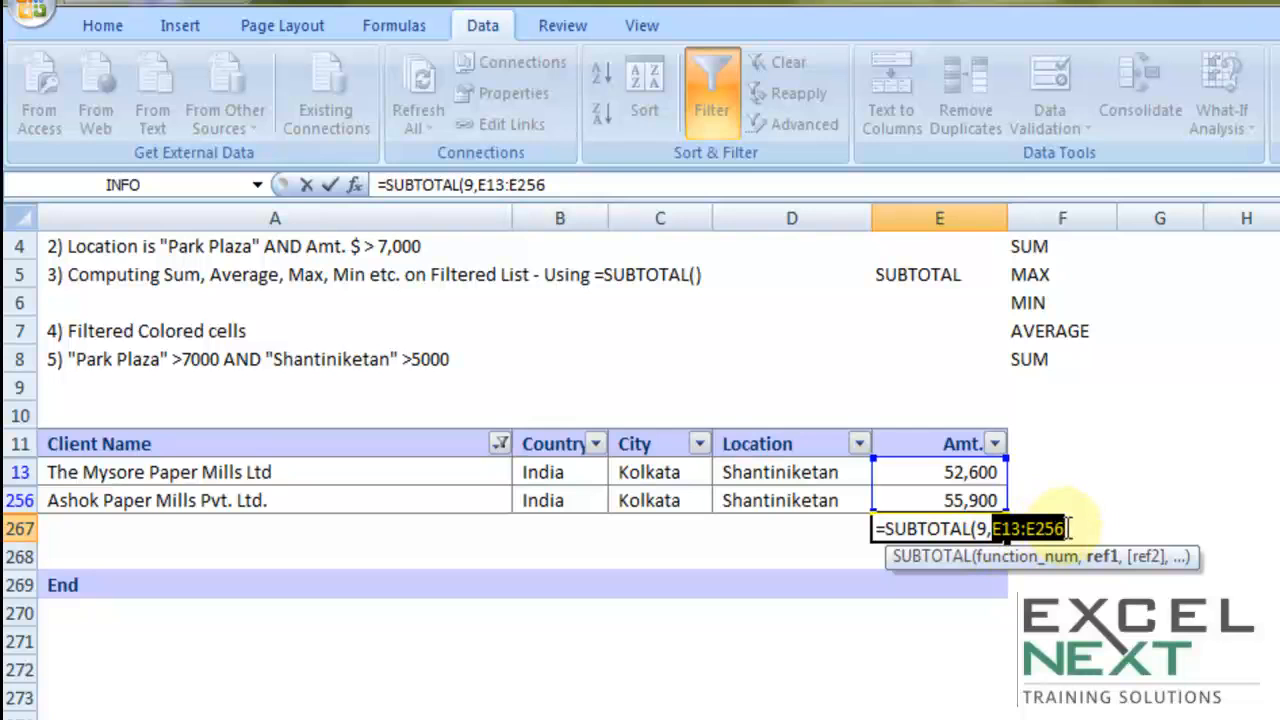
{"action": "left_click", "coordinate": [1105, 528]}
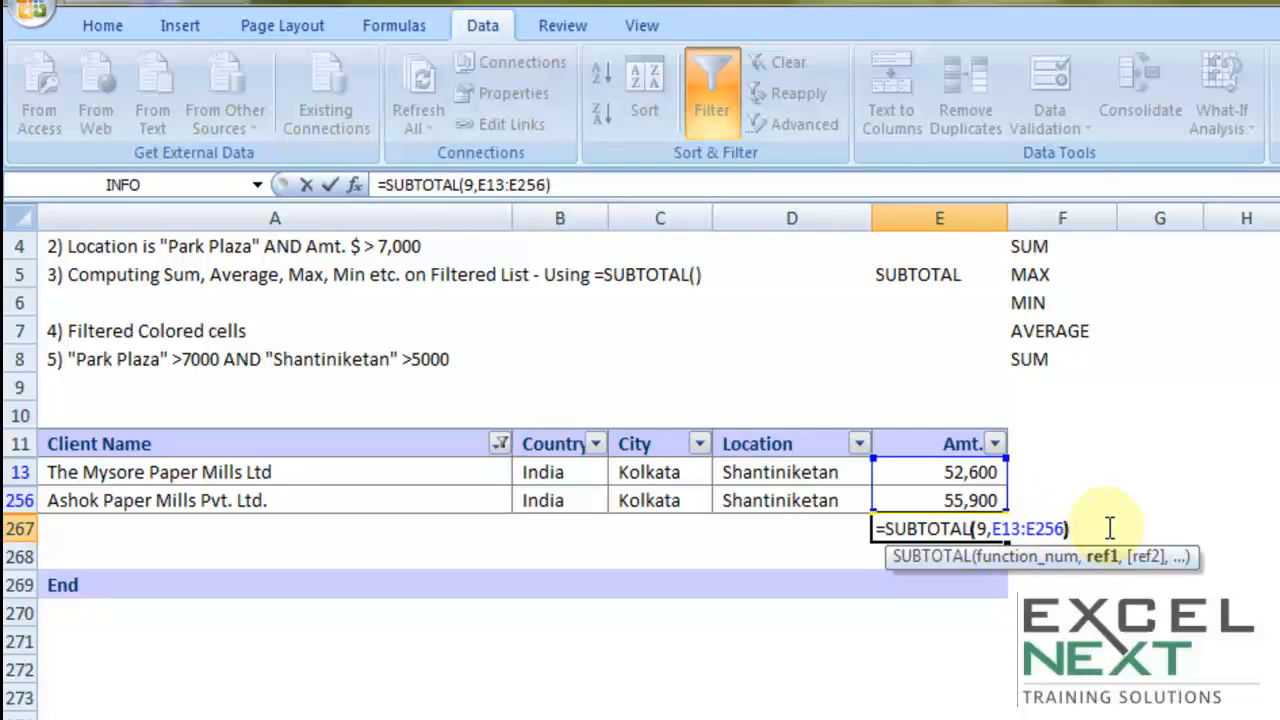
{"action": "key", "text": "Return"}
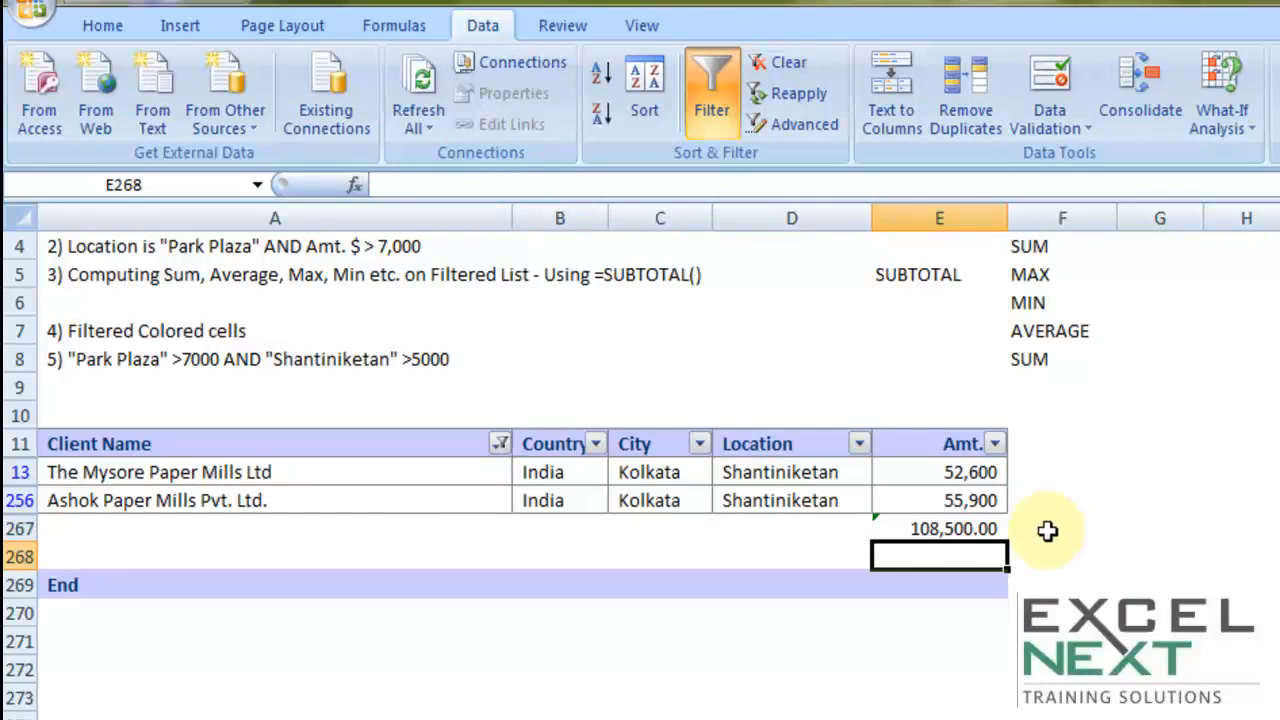
{"action": "left_click", "coordinate": [965, 528]}
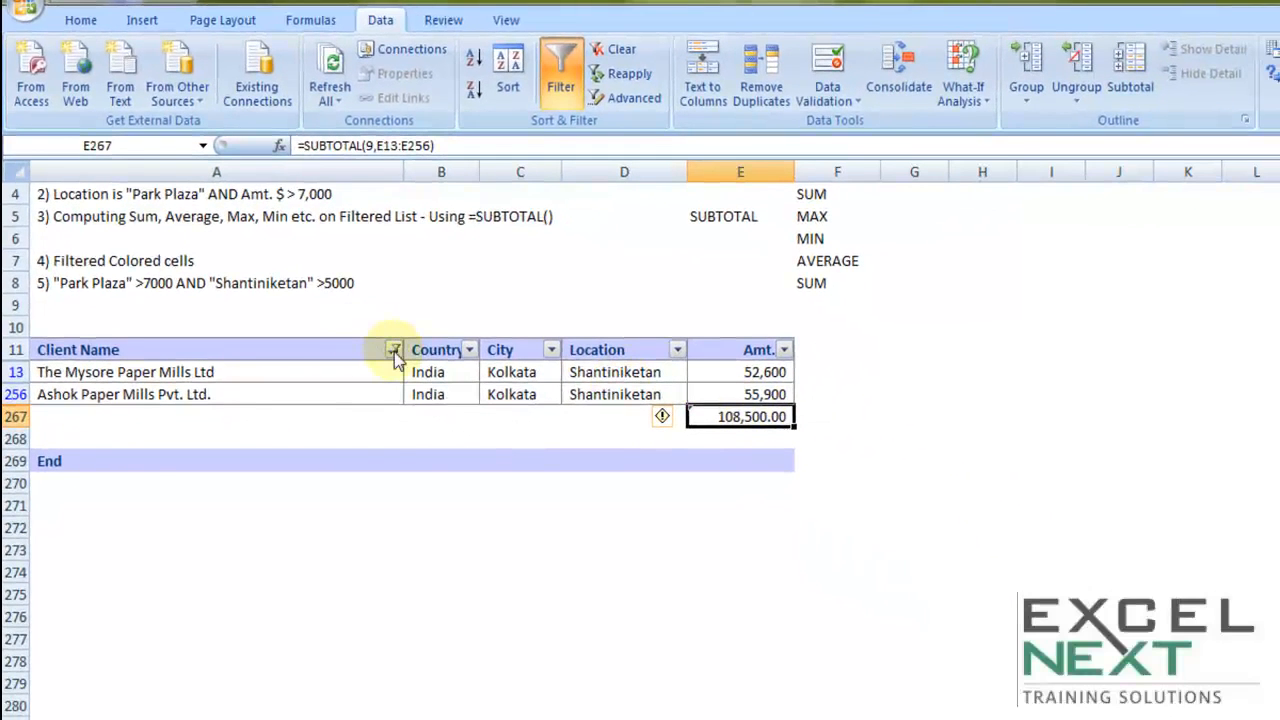
Set the Client Name filter to contains "india" with the new formula in place
{"action": "left_click", "coordinate": [409, 363]}
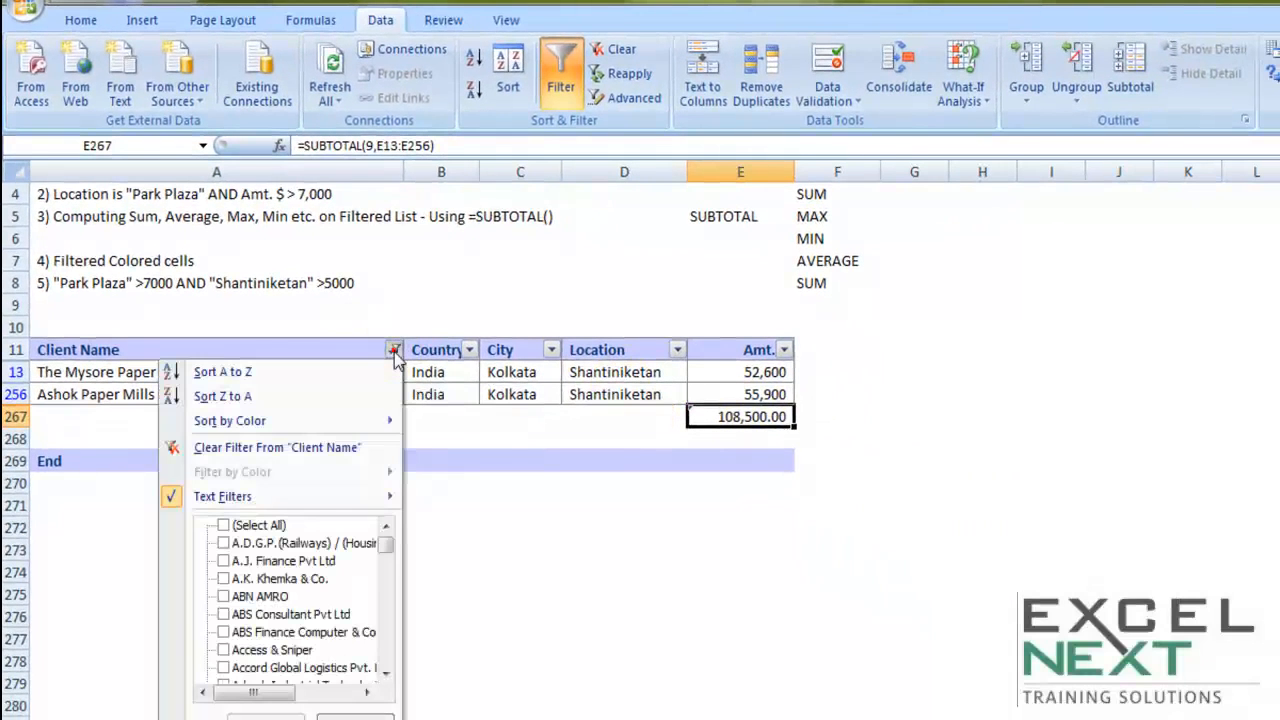
{"action": "left_click", "coordinate": [314, 505]}
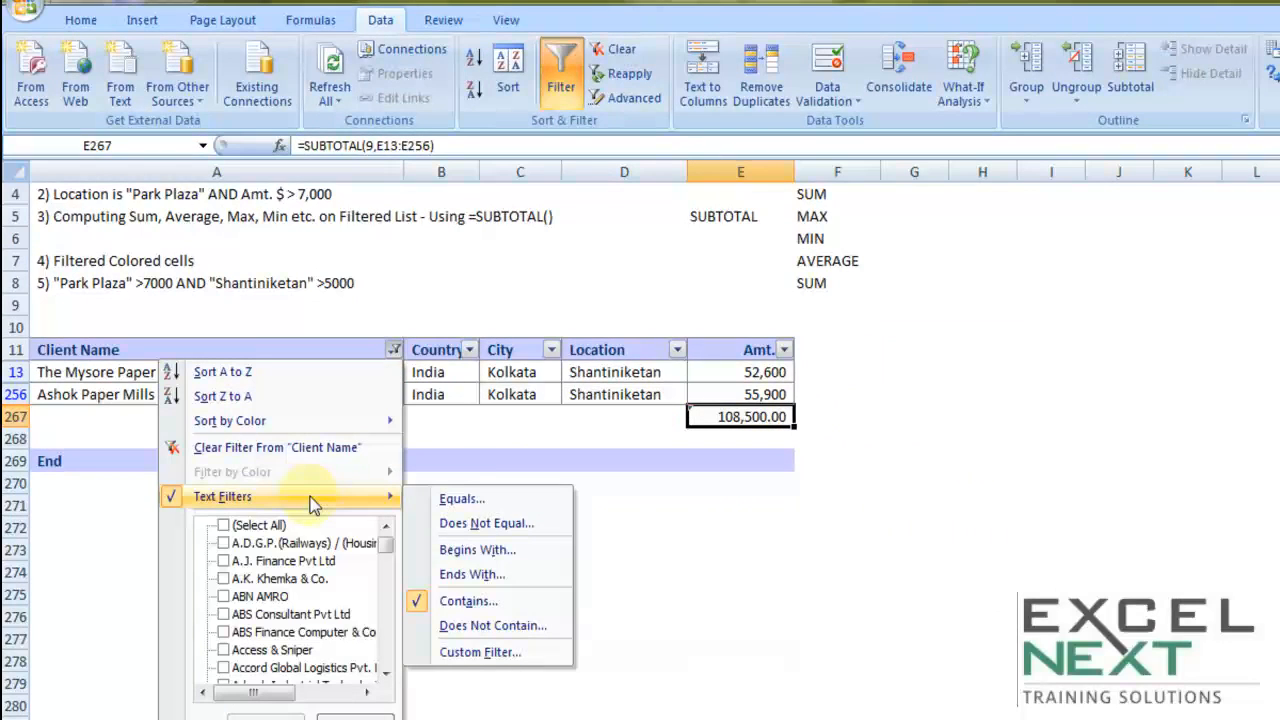
{"action": "left_click", "coordinate": [473, 602]}
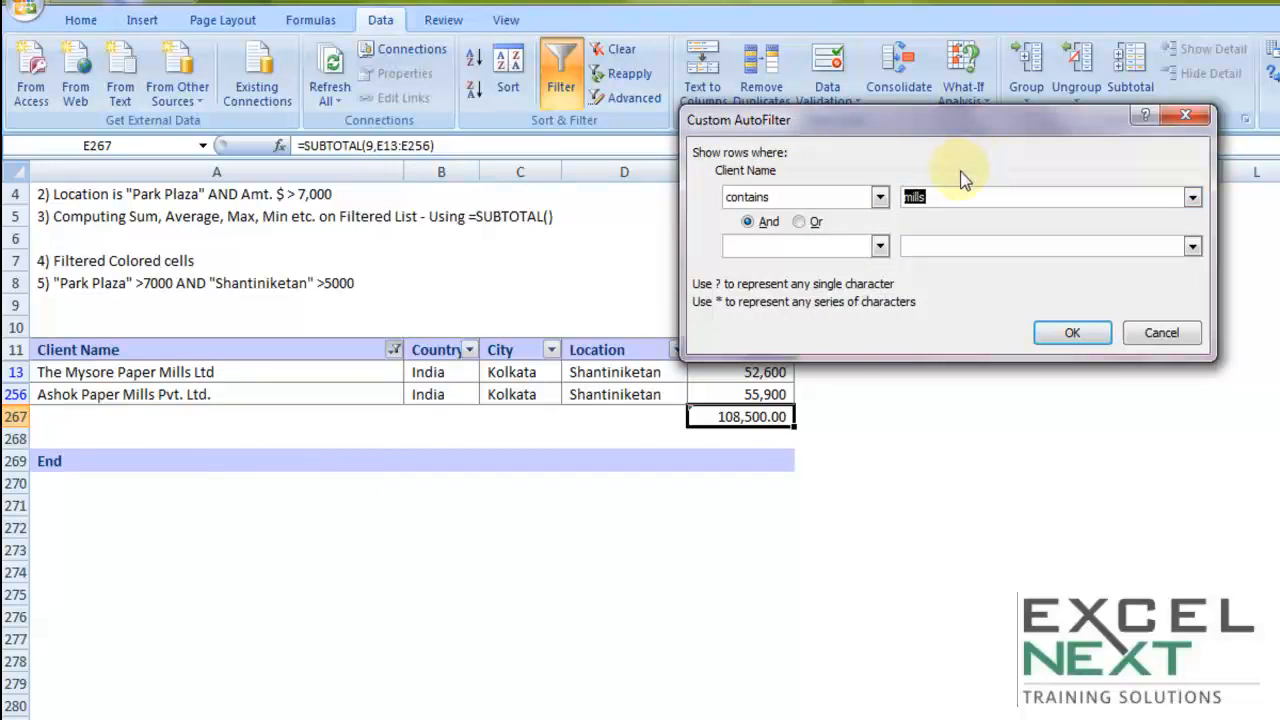
{"action": "left_click", "coordinate": [1066, 334]}
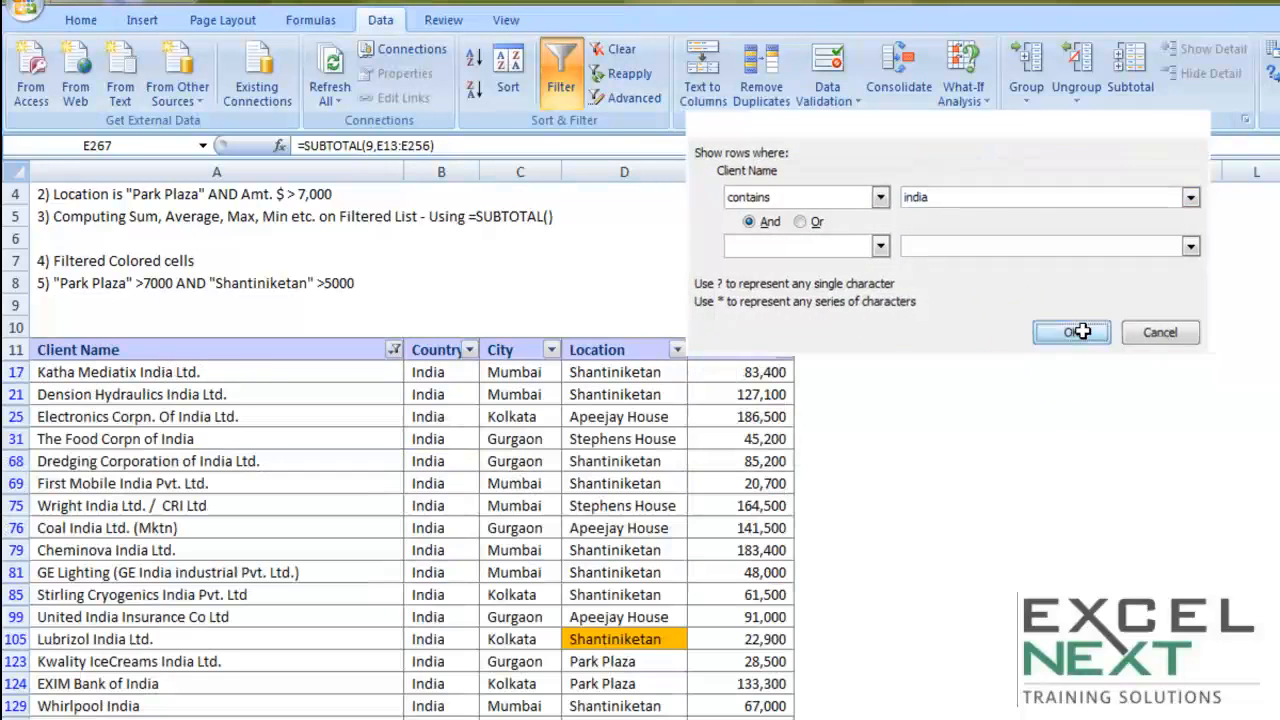
Compare the range E13:E256 of the E267 formula with the first and last filtered rows, leaving the formula as it is
{"action": "scroll", "coordinate": [772, 492], "scroll_direction": "down", "scroll_amount": 9}
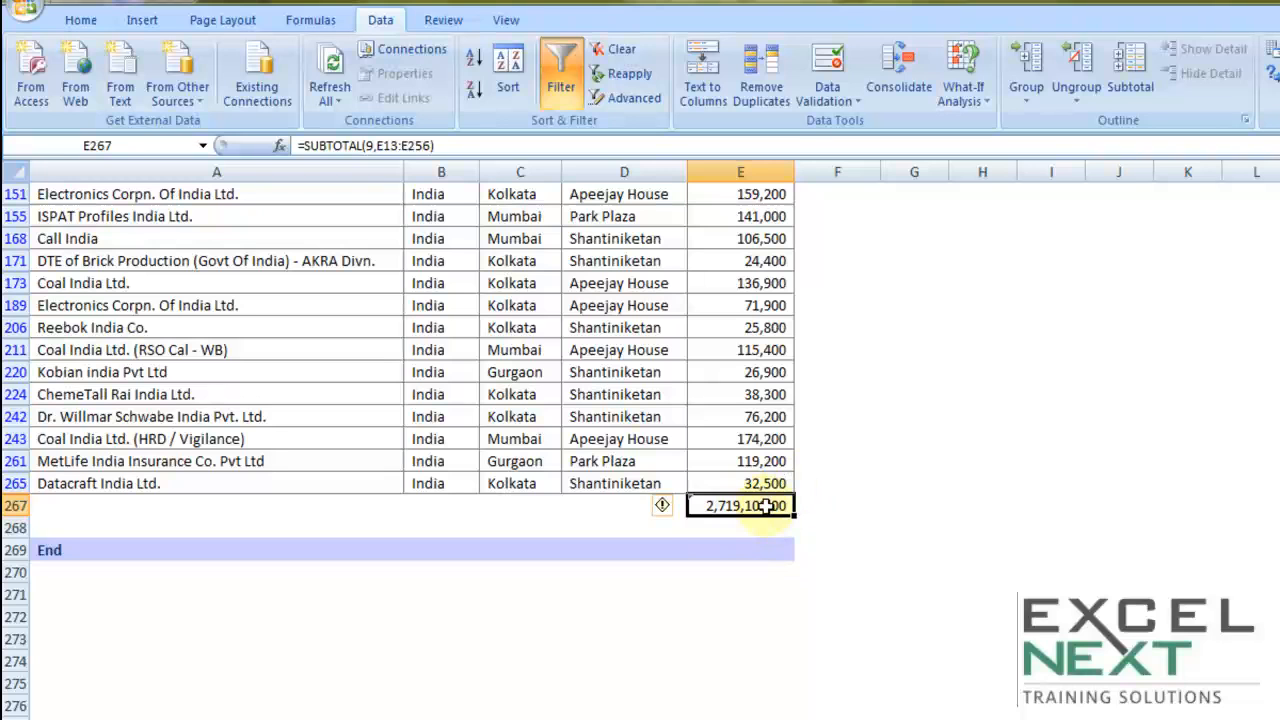
{"action": "double_click", "coordinate": [766, 506]}
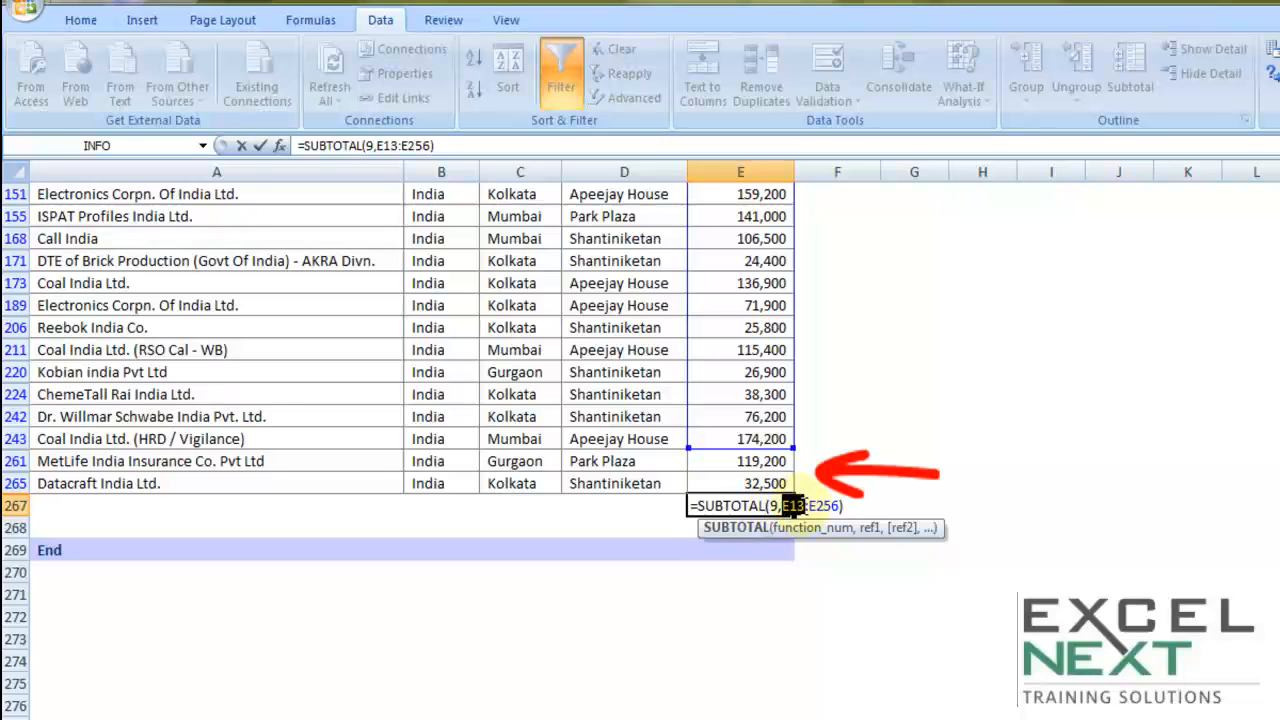
{"action": "double_click", "coordinate": [812, 506]}
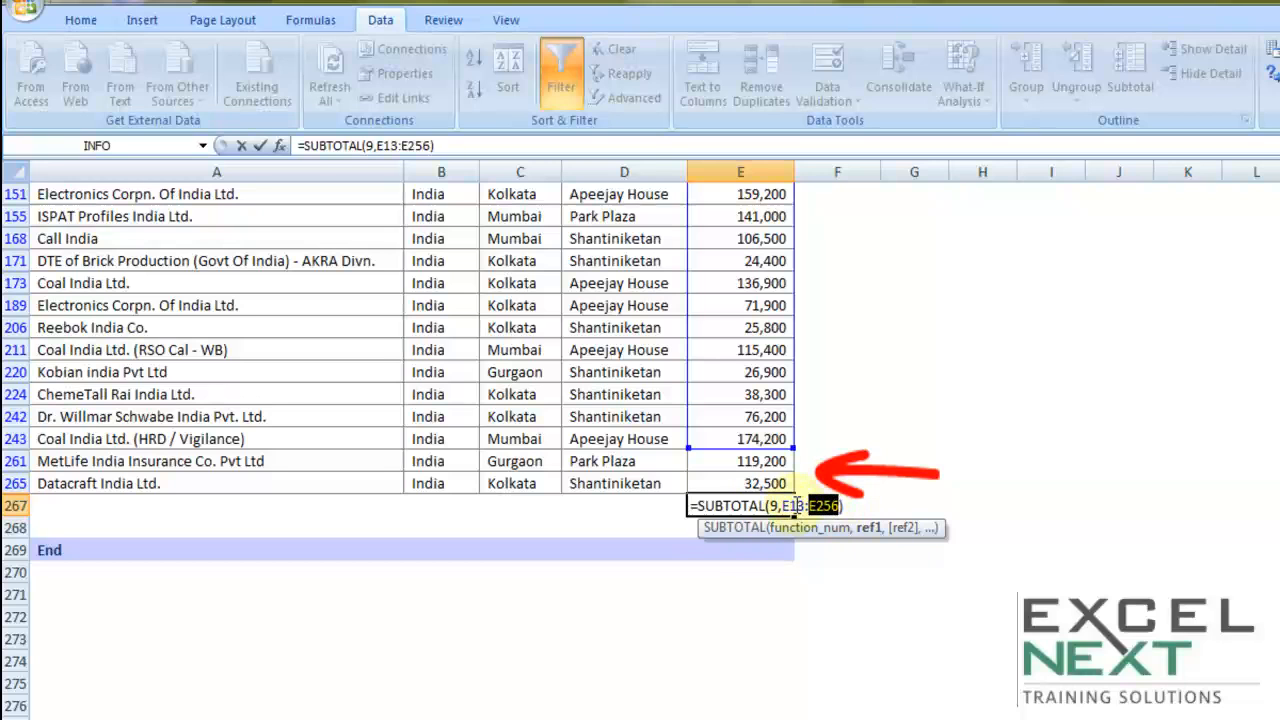
{"action": "left_click", "coordinate": [795, 506]}
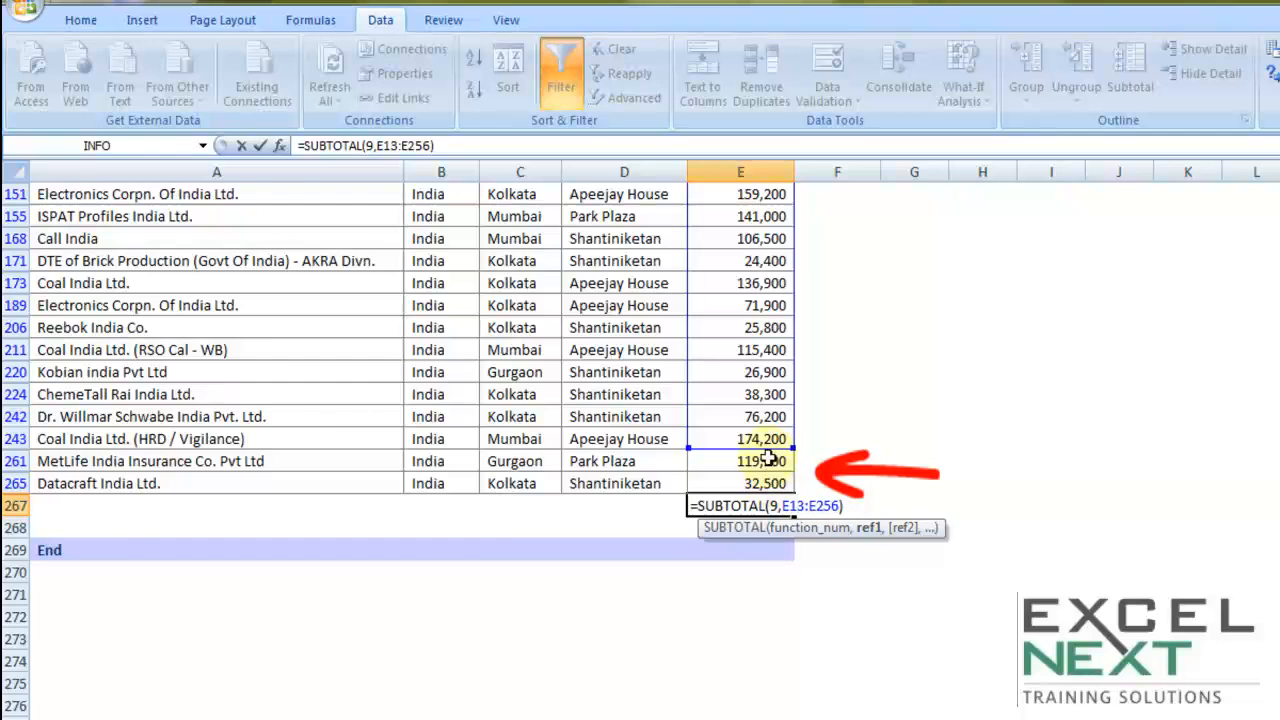
{"action": "scroll", "coordinate": [916, 514], "scroll_direction": "up", "scroll_amount": 5}
{"action": "scroll", "coordinate": [918, 515], "scroll_direction": "up", "scroll_amount": 5}
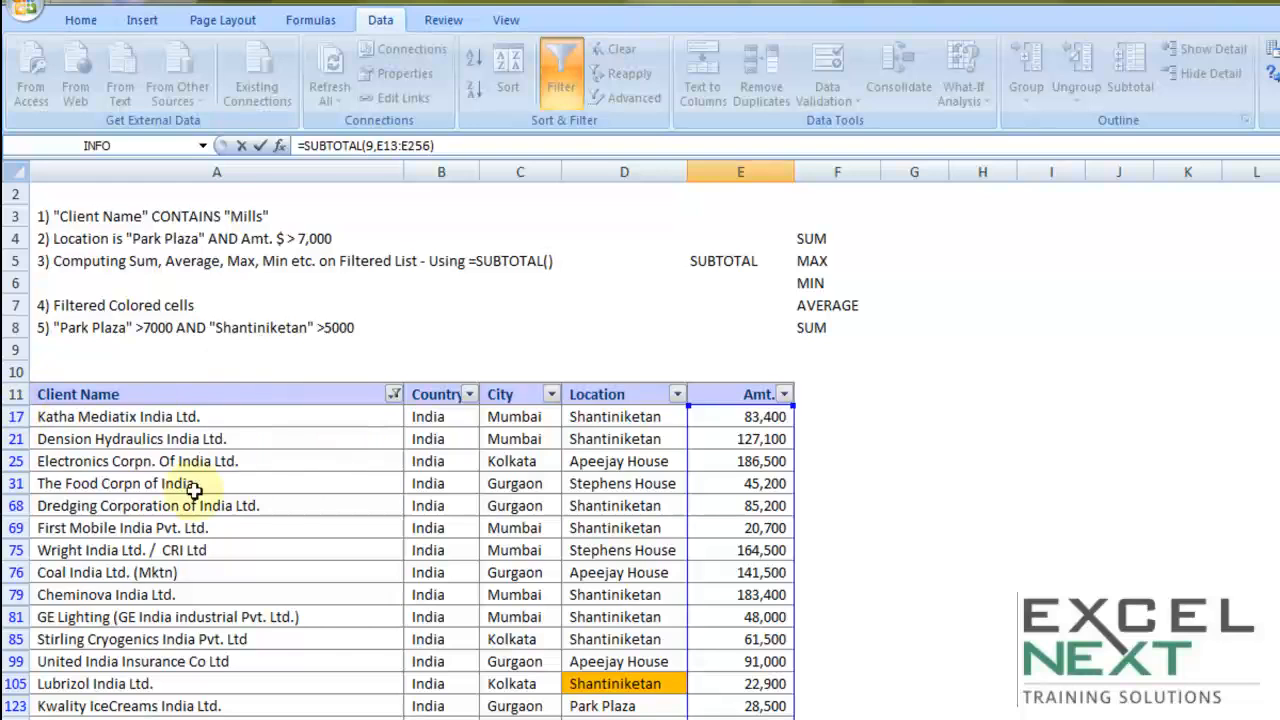
{"action": "scroll", "coordinate": [681, 609], "scroll_direction": "down", "scroll_amount": 4}
{"action": "scroll", "coordinate": [684, 618], "scroll_direction": "down", "scroll_amount": 3}
{"action": "key", "text": "F2"}
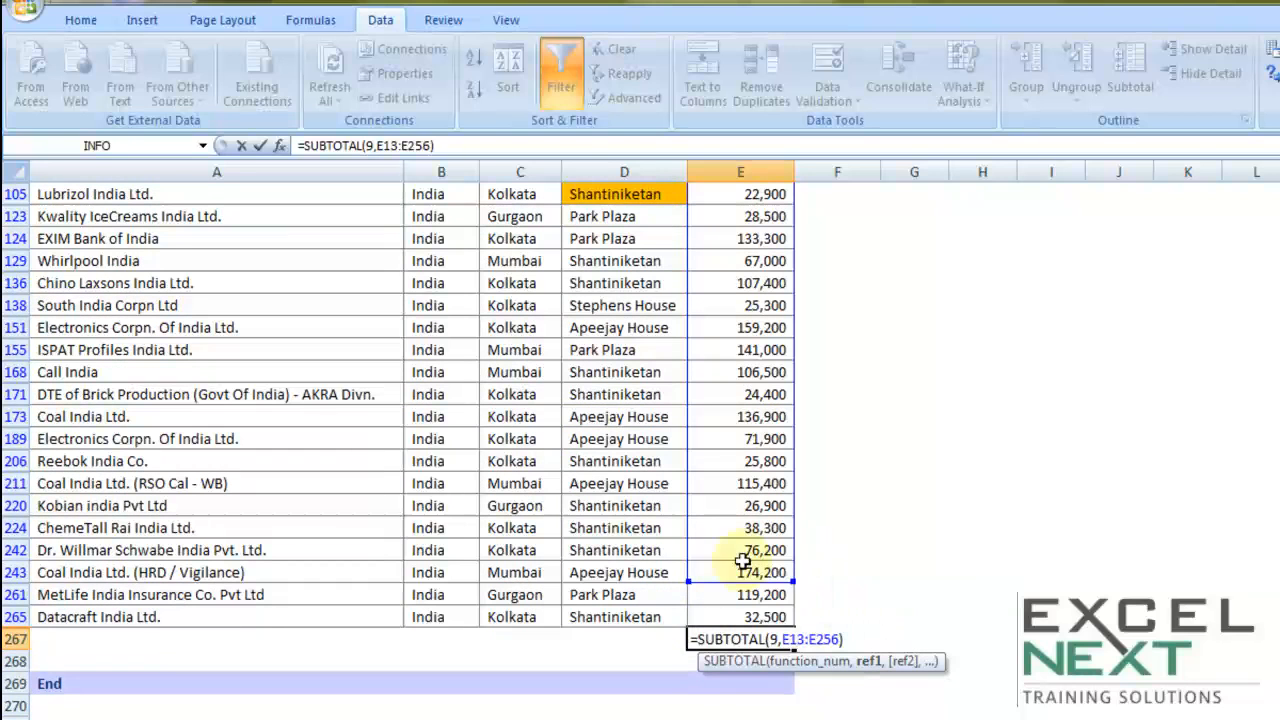
{"action": "scroll", "coordinate": [758, 596], "scroll_direction": "down", "scroll_amount": 1}
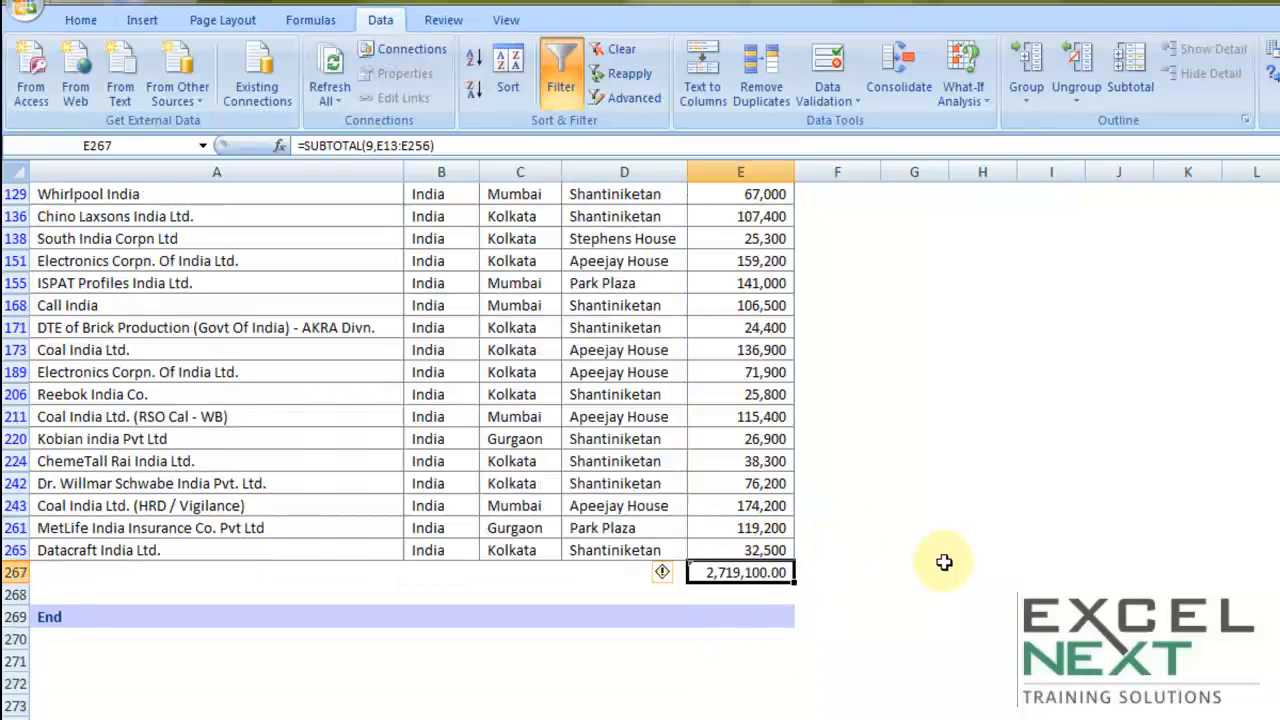
{"action": "type", "text": "=sub"}
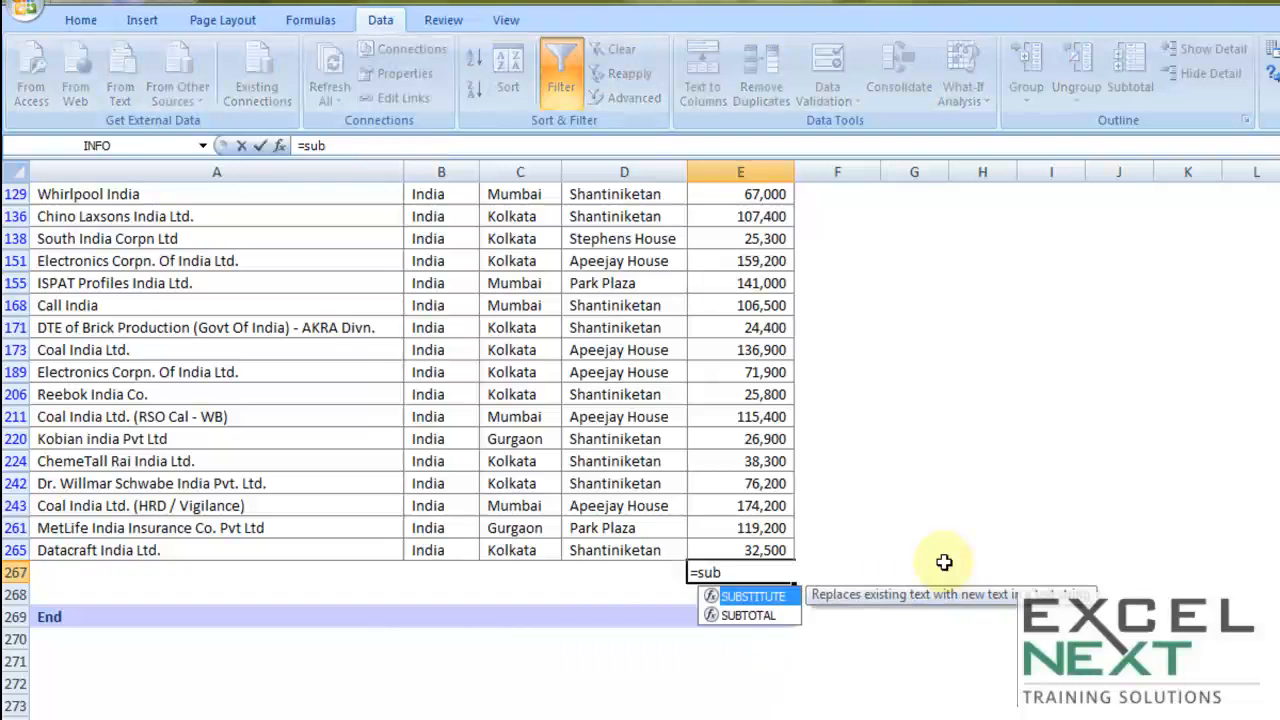
{"action": "key", "text": "Escape"}
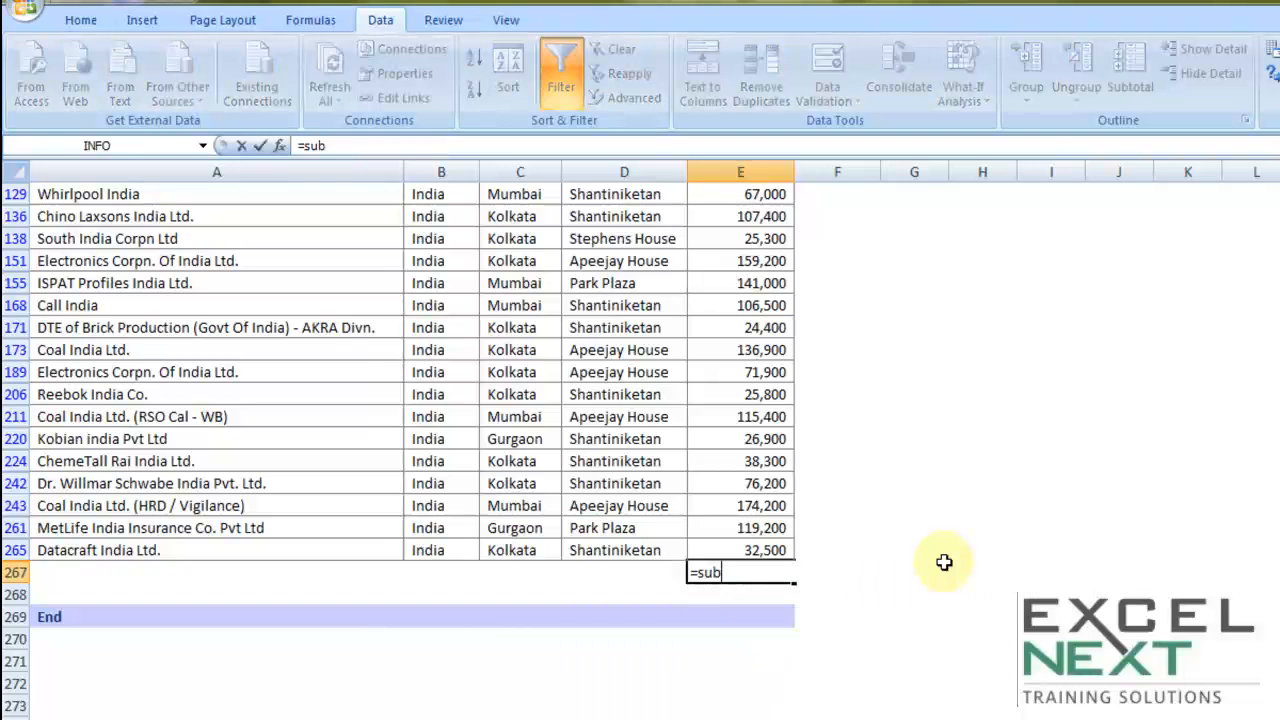
{"action": "key", "text": "Escape"}
{"action": "key", "text": "alt"}
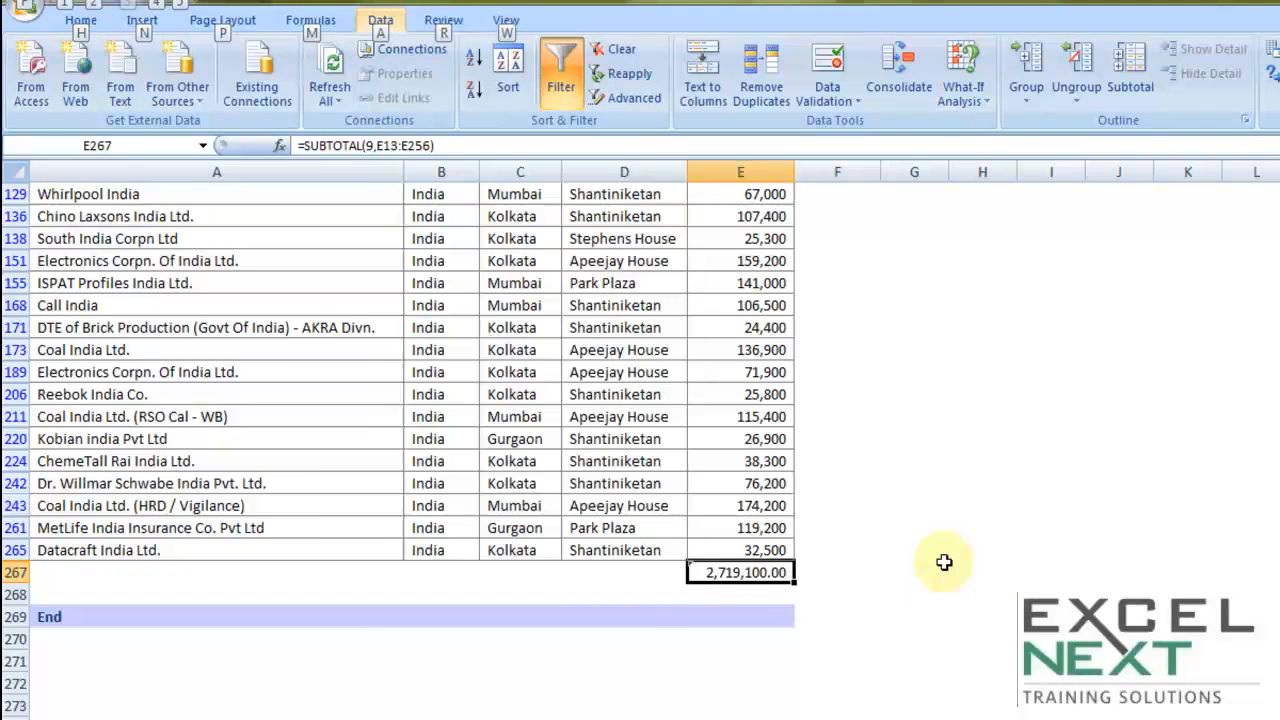
{"action": "left_click", "coordinate": [812, 657]}
Clear E267 and insert an AutoSum of the filtered amounts there, accepting =SUBTOTAL(9,E12:E266)
{"action": "left_click", "coordinate": [743, 574]}
{"action": "key", "text": "Delete"}
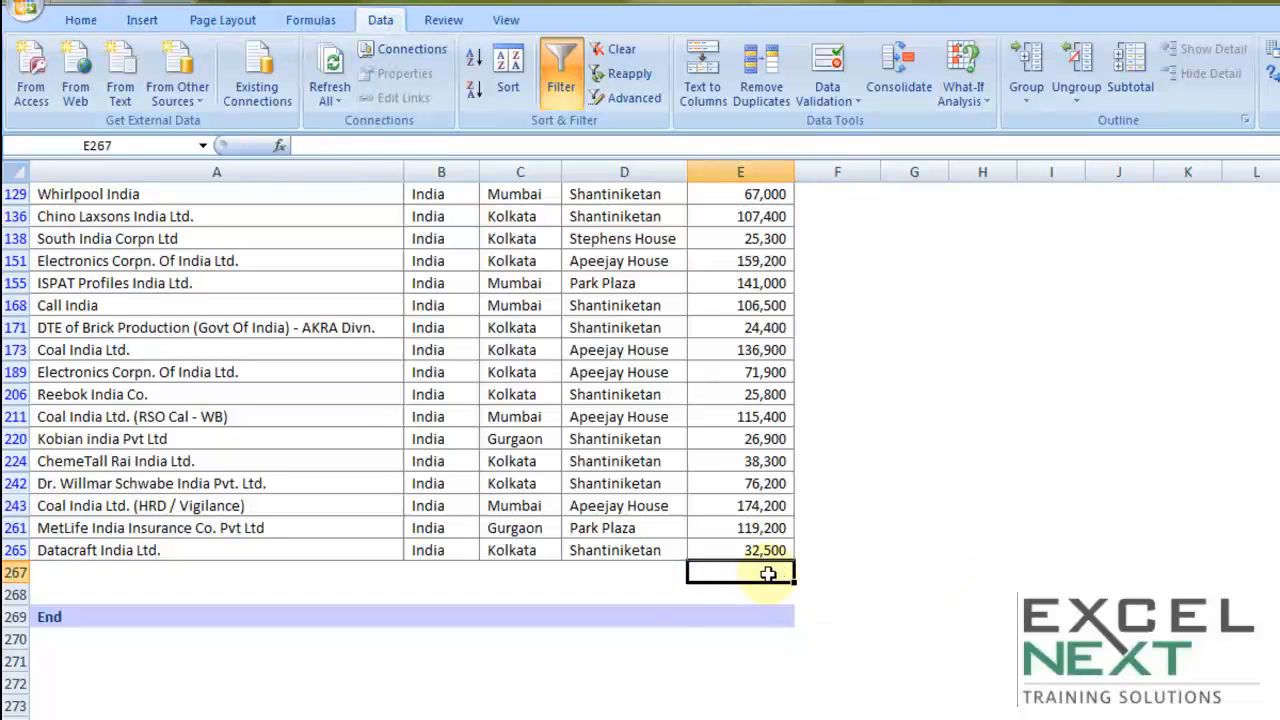
{"action": "key", "text": "alt+equal"}
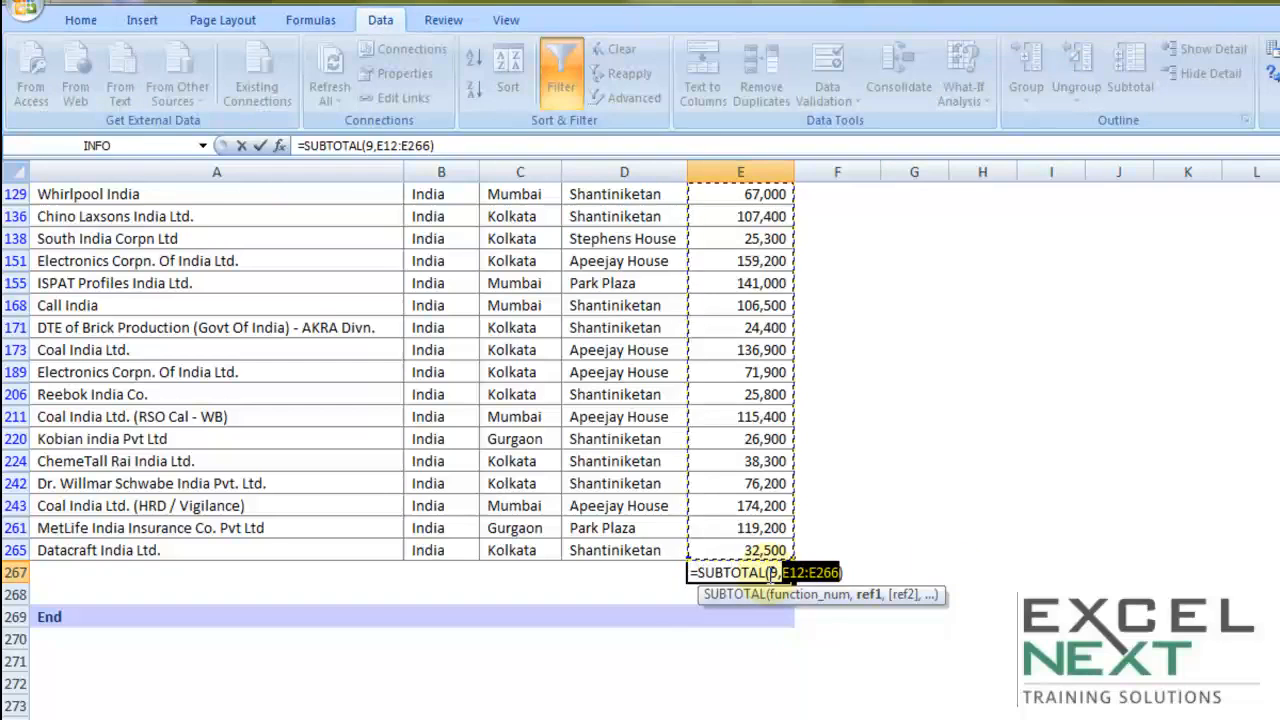
{"action": "left_click", "coordinate": [785, 572]}
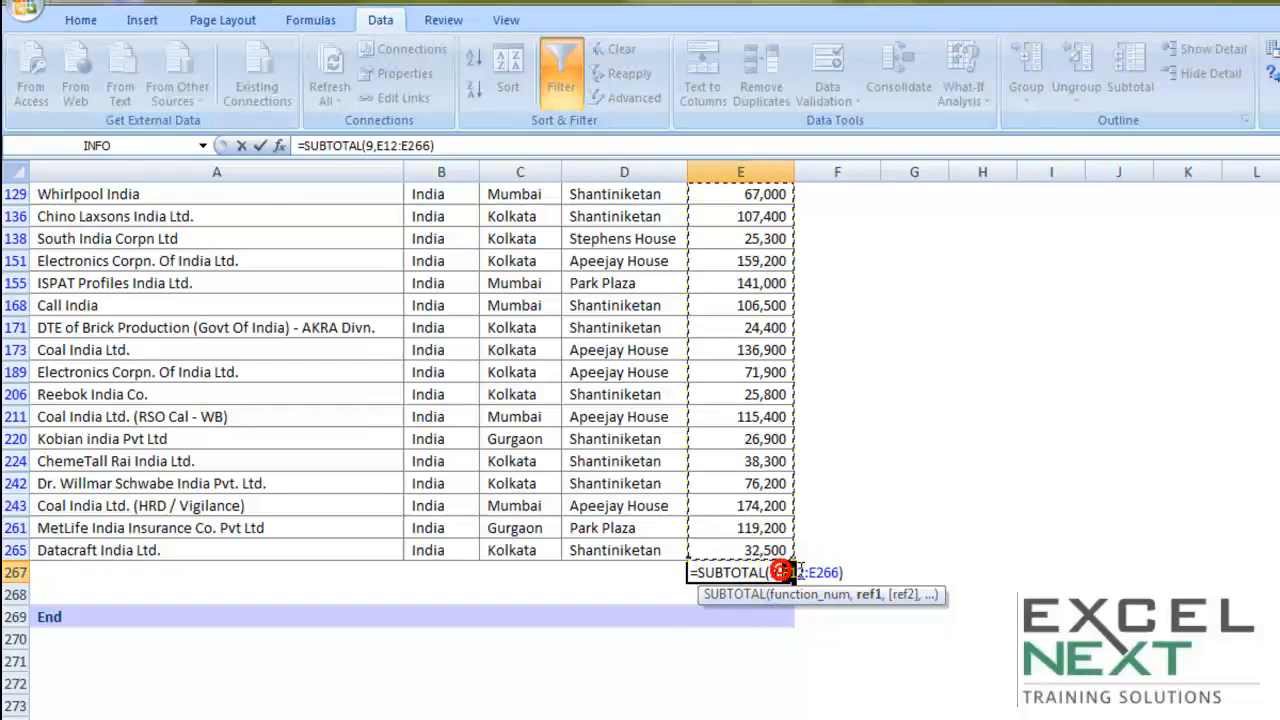
{"action": "double_click", "coordinate": [828, 572]}
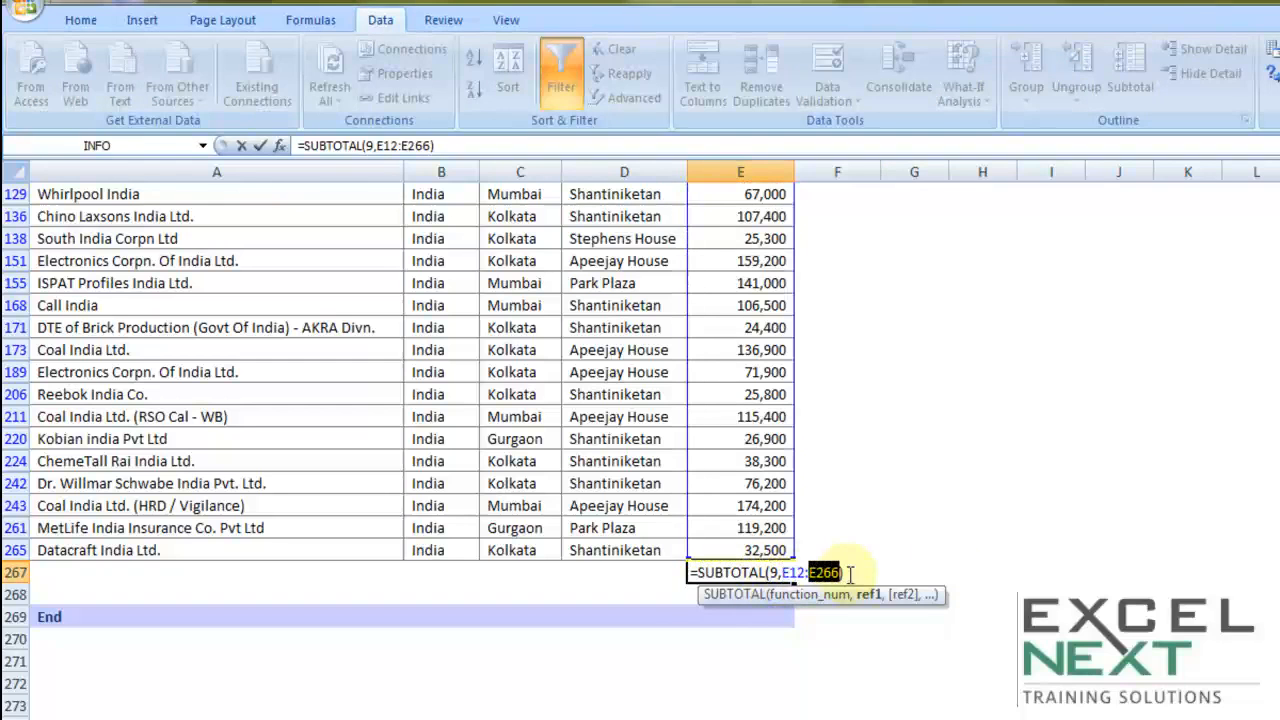
{"action": "key", "text": "Return"}
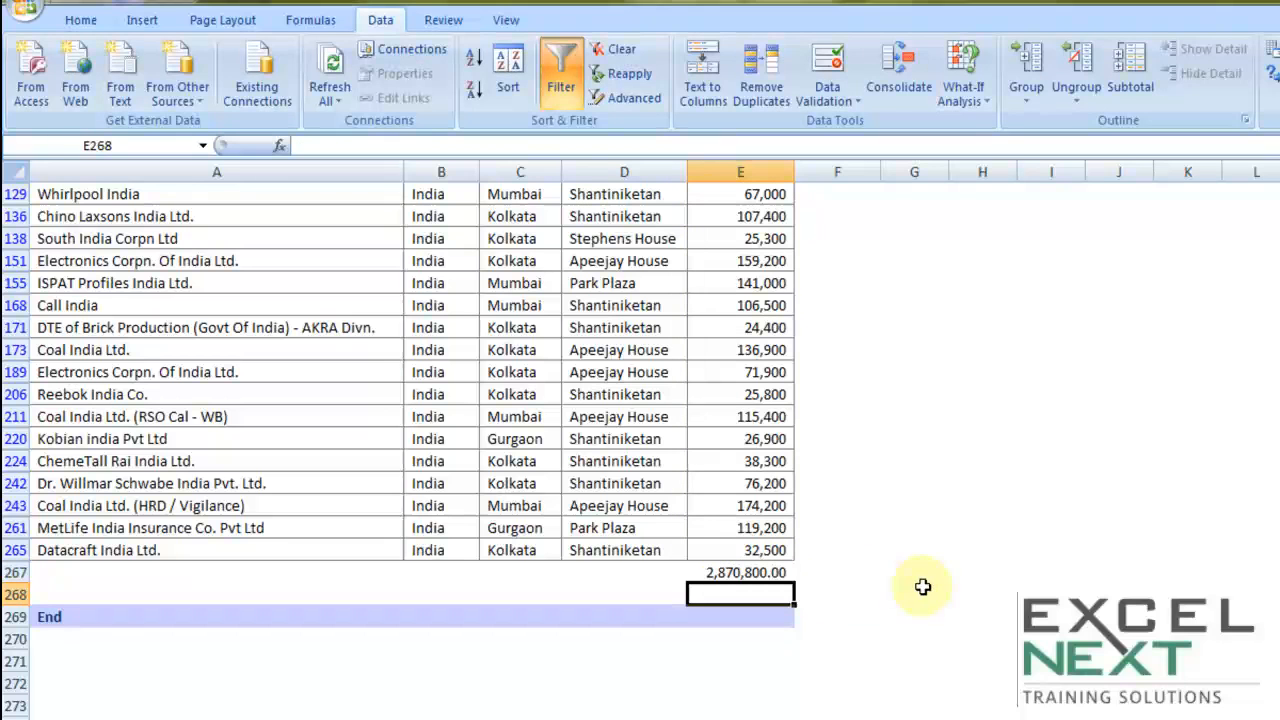
Enter the shortcut note "ALT =" in G5, beside the list of SUBTOTAL functions in F4:F8
{"action": "scroll", "coordinate": [400, 440], "scroll_direction": "up", "scroll_amount": 9}
{"action": "left_click_drag", "start_coordinate": [818, 260], "coordinate": [818, 352]}
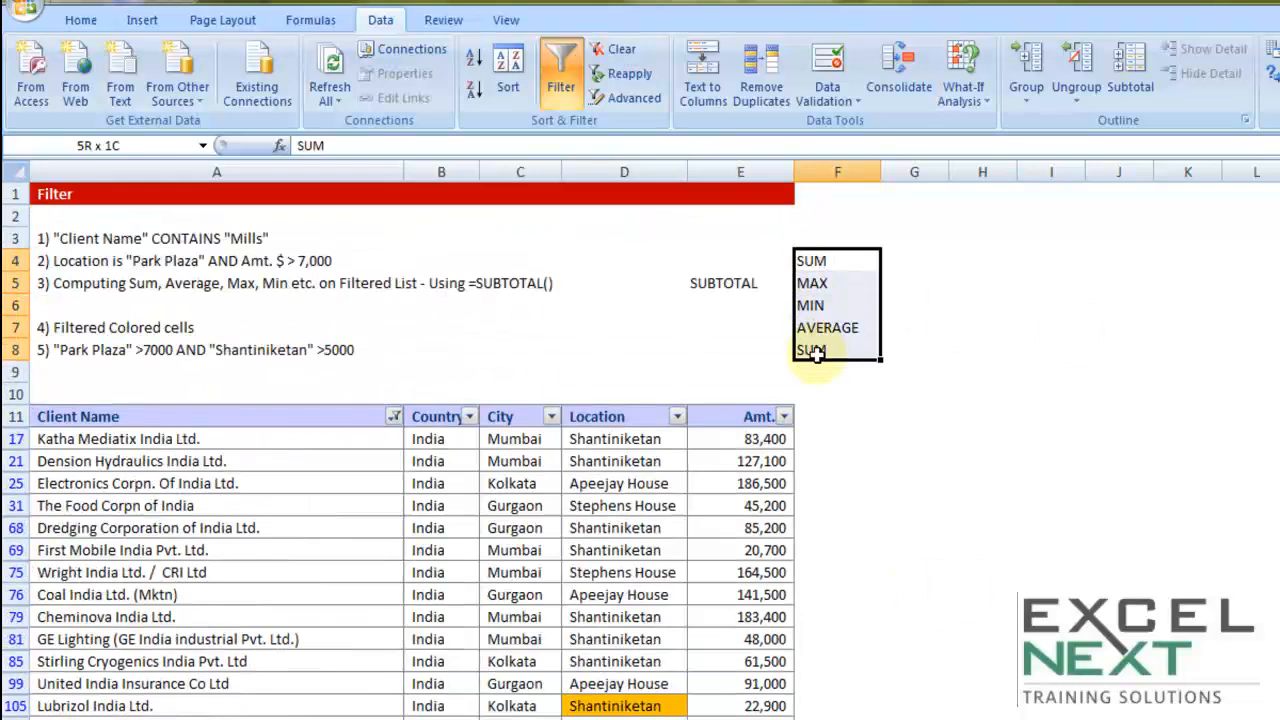
{"action": "left_click", "coordinate": [937, 287]}
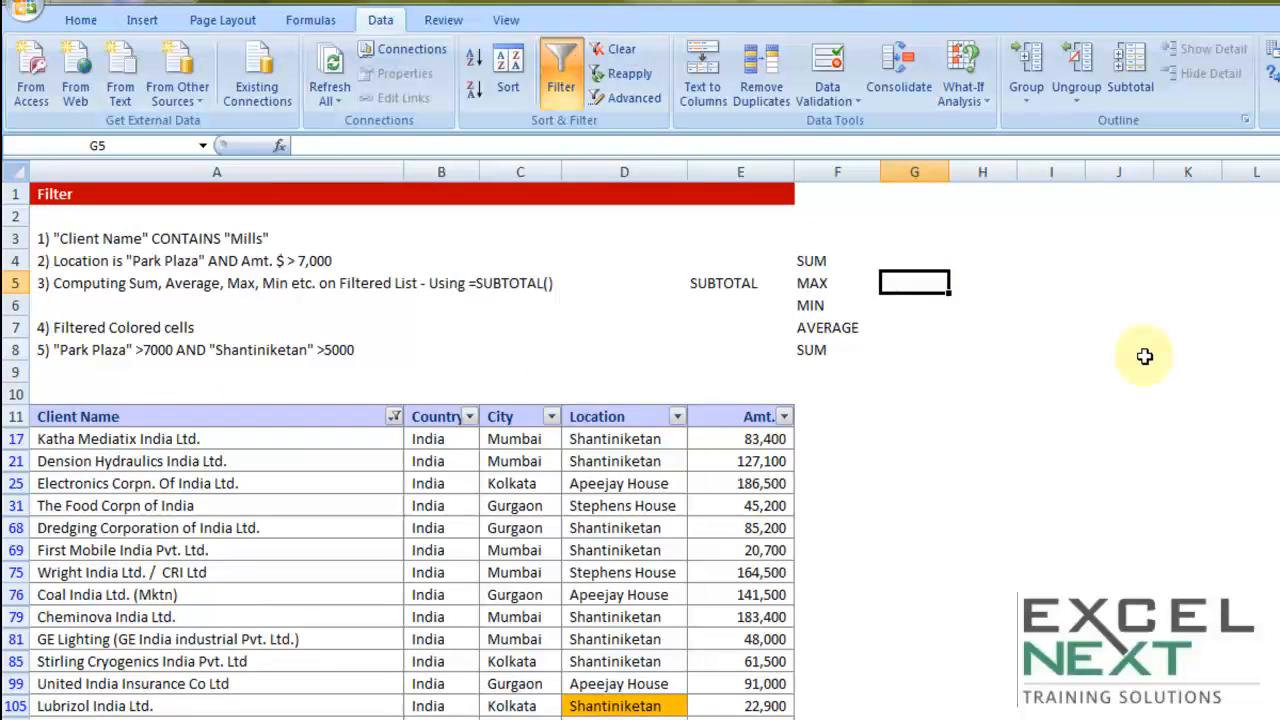
{"action": "type", "text": "ALT ="}
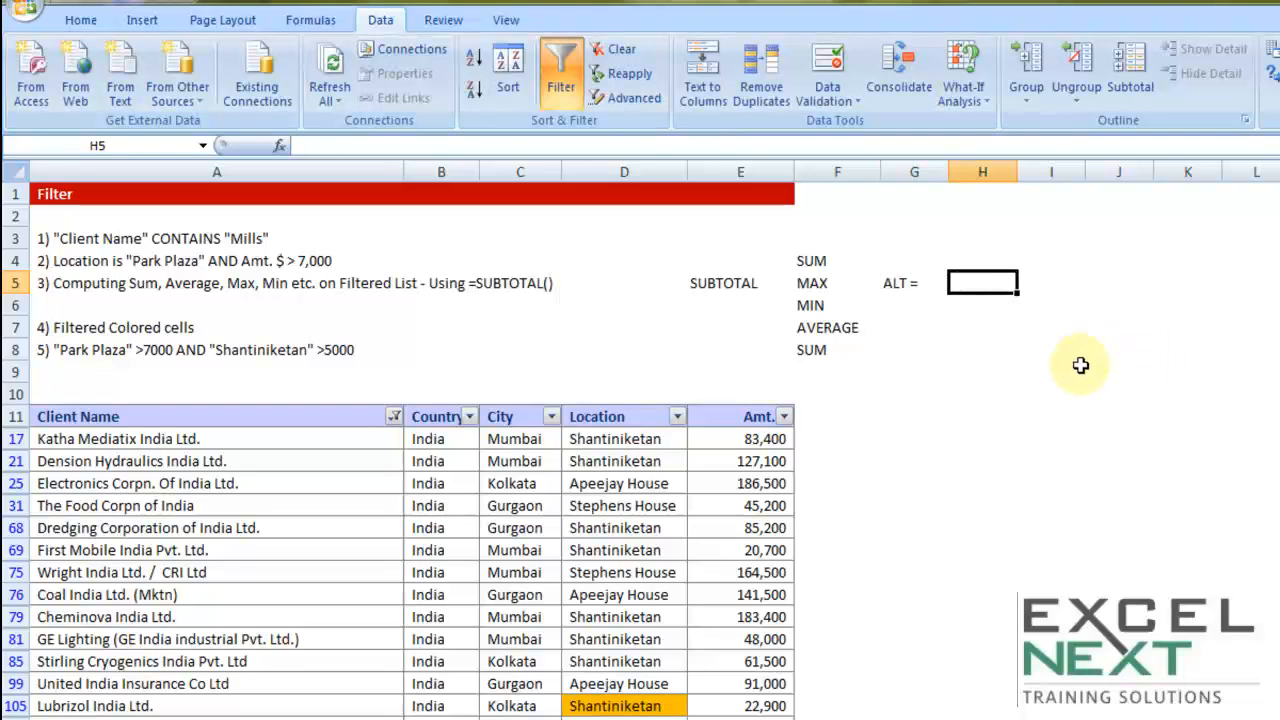
{"action": "key", "text": "Tab"}
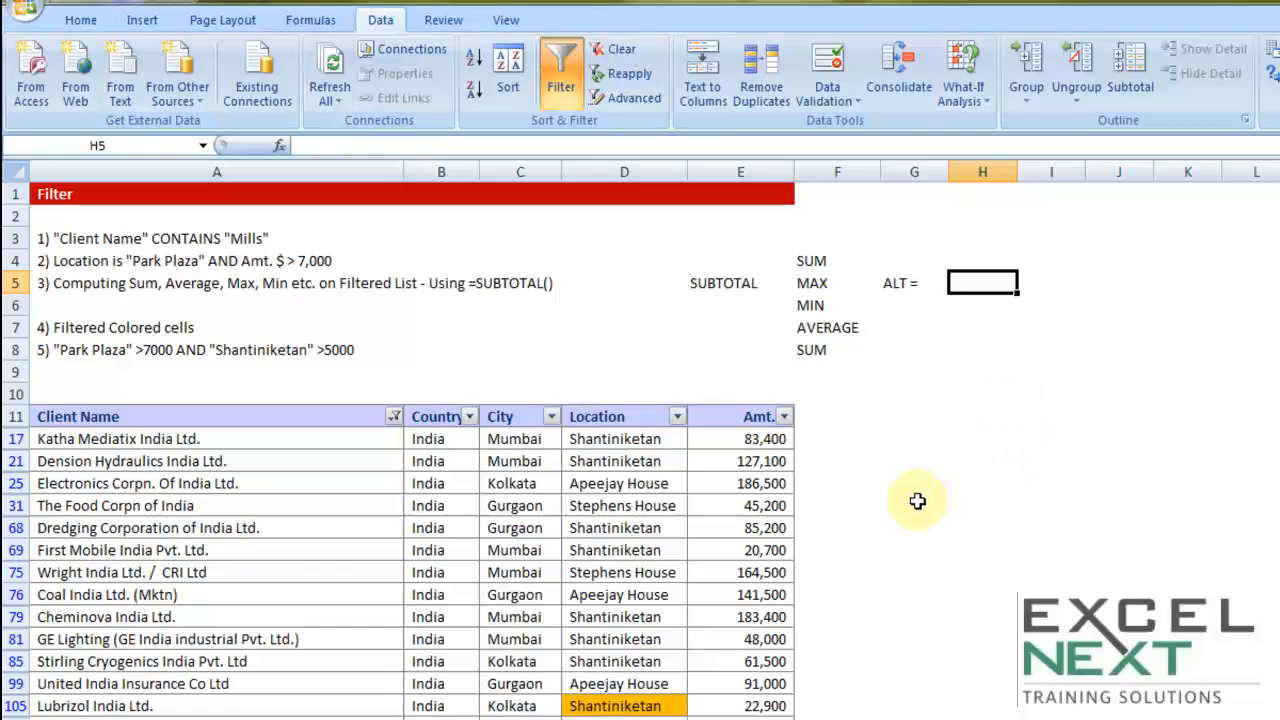
Delete the SUBTOTAL formula from E267 below the filtered amounts
{"action": "scroll", "coordinate": [755, 508], "scroll_direction": "down", "scroll_amount": 9}
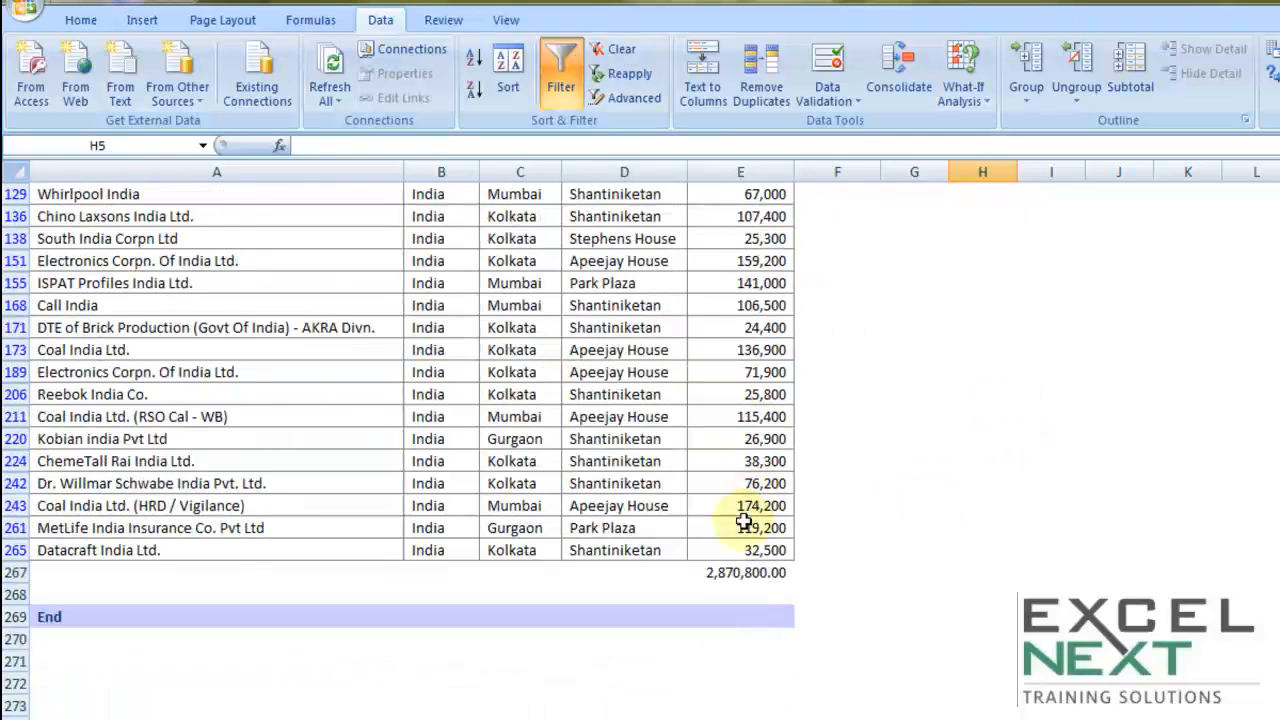
{"action": "left_click", "coordinate": [742, 574]}
{"action": "key", "text": "Delete"}
{"action": "scroll", "coordinate": [1120, 580], "scroll_direction": "up", "scroll_amount": 9}
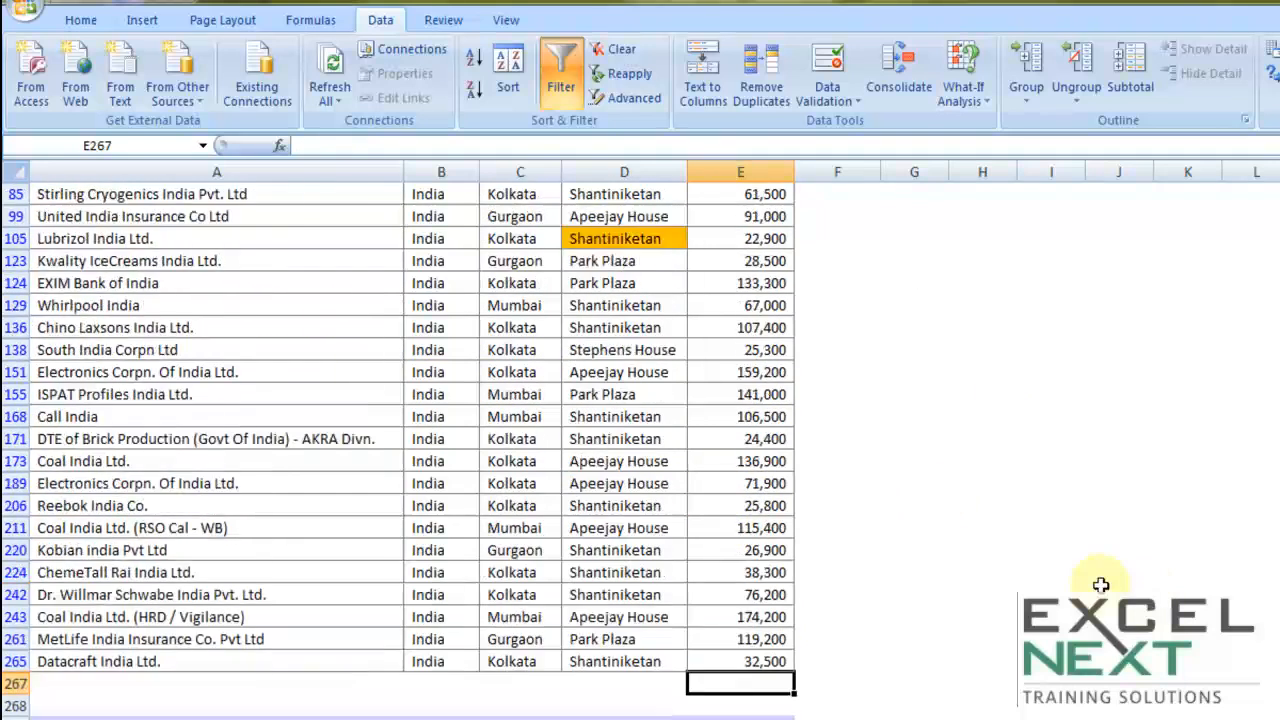
Clear the Client Name filter so that the table lists all clients again
{"action": "left_click", "coordinate": [437, 527]}
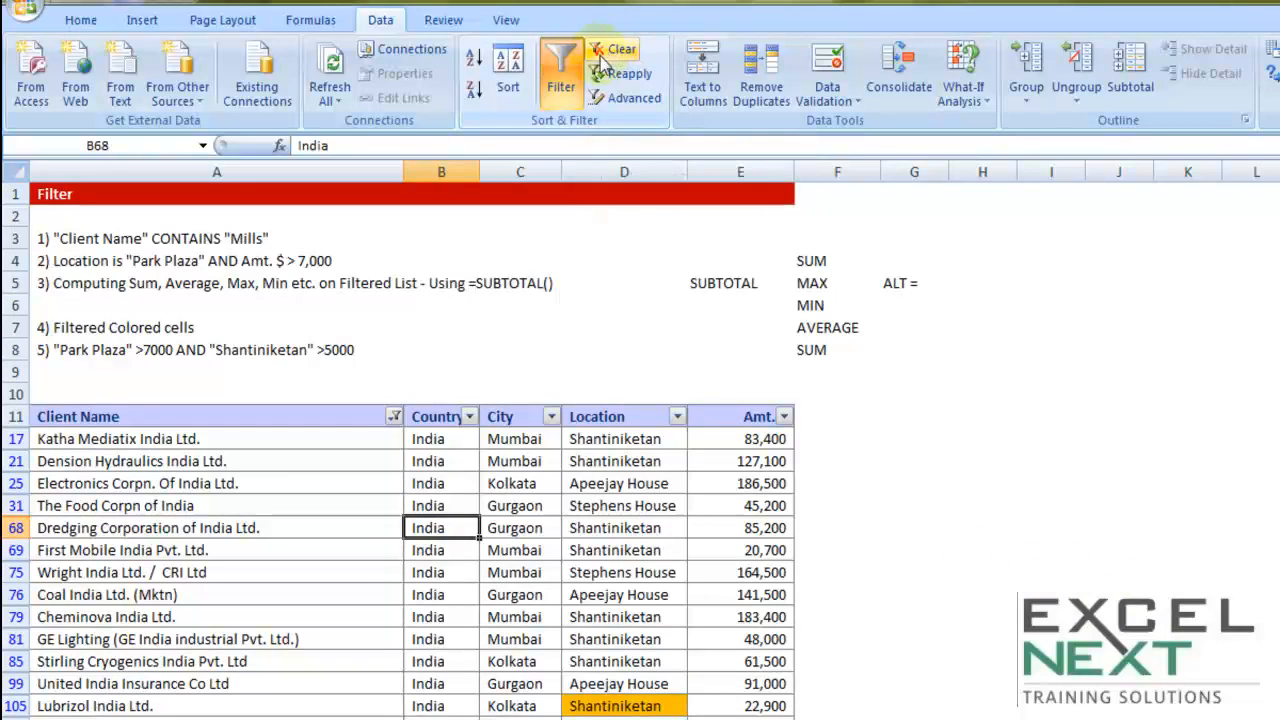
{"action": "left_click", "coordinate": [287, 465]}
{"action": "left_click", "coordinate": [610, 572]}
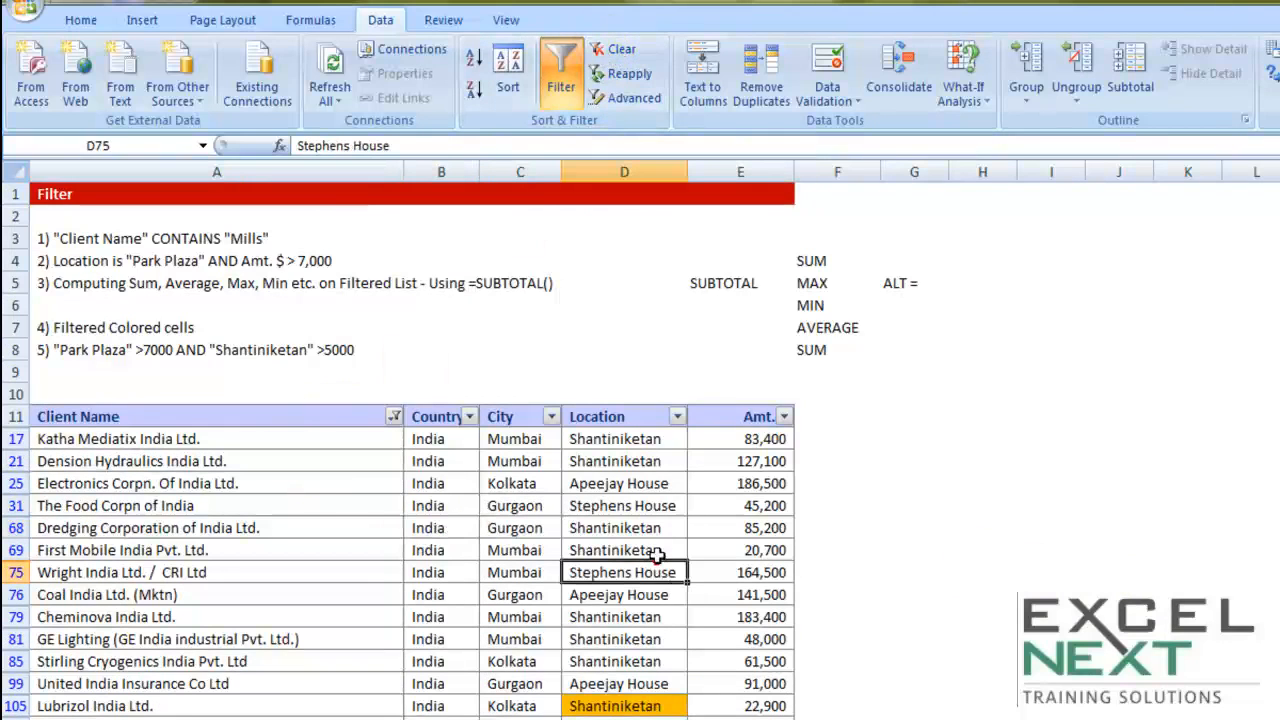
{"action": "left_click", "coordinate": [614, 52]}
{"action": "scroll", "coordinate": [760, 515], "scroll_direction": "down", "scroll_amount": 15}
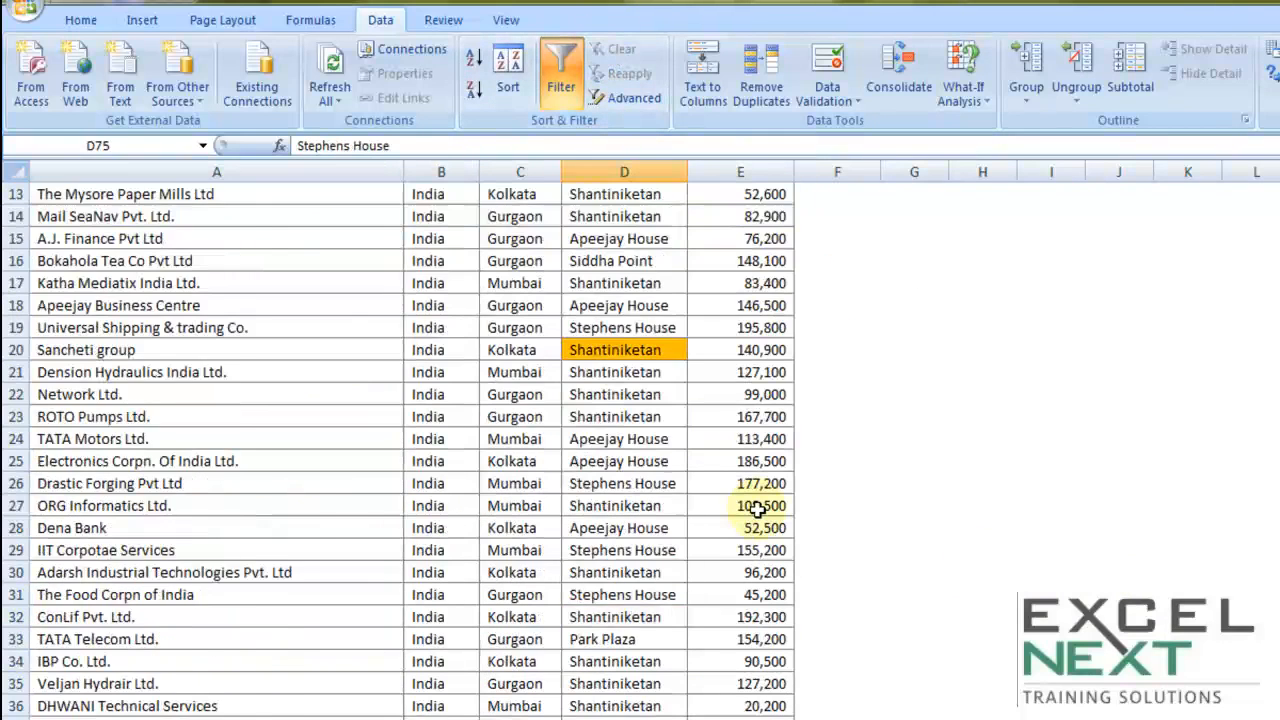
{"action": "scroll", "coordinate": [400, 450], "scroll_direction": "down", "scroll_amount": 20}
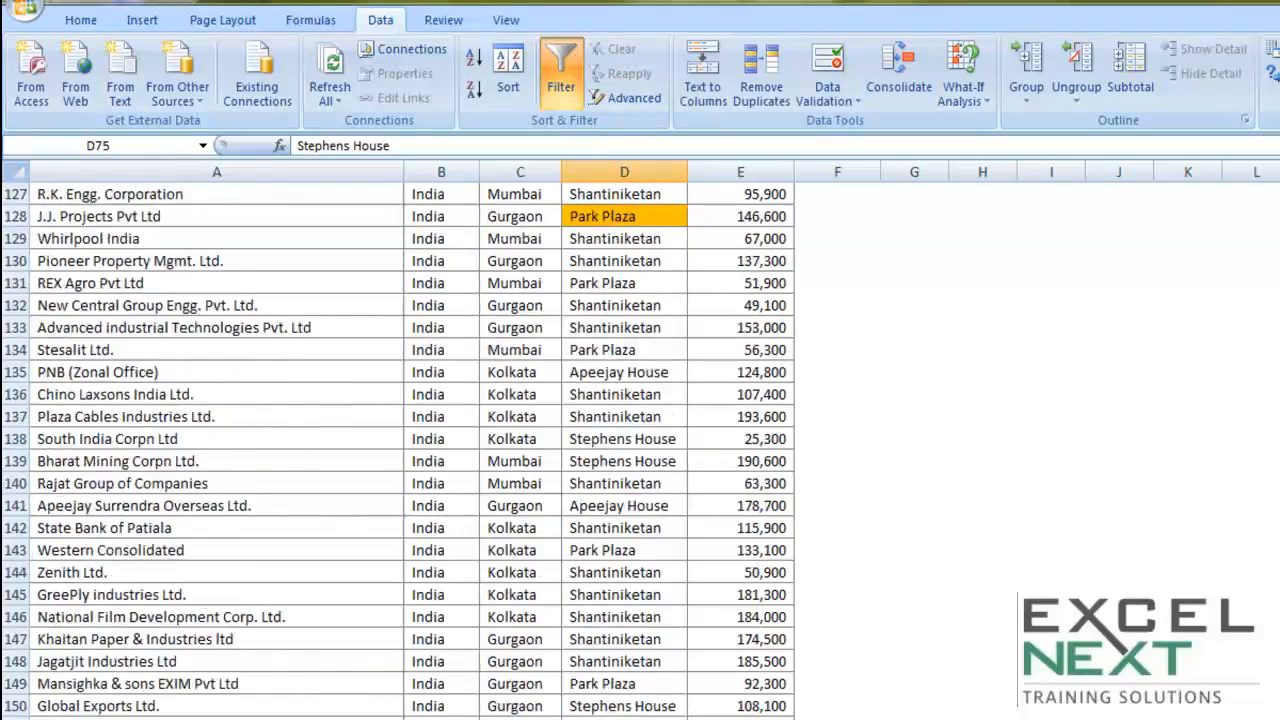
{"action": "scroll", "coordinate": [400, 450], "scroll_direction": "up", "scroll_amount": 20}
{"action": "scroll", "coordinate": [400, 440], "scroll_direction": "up", "scroll_amount": 20}
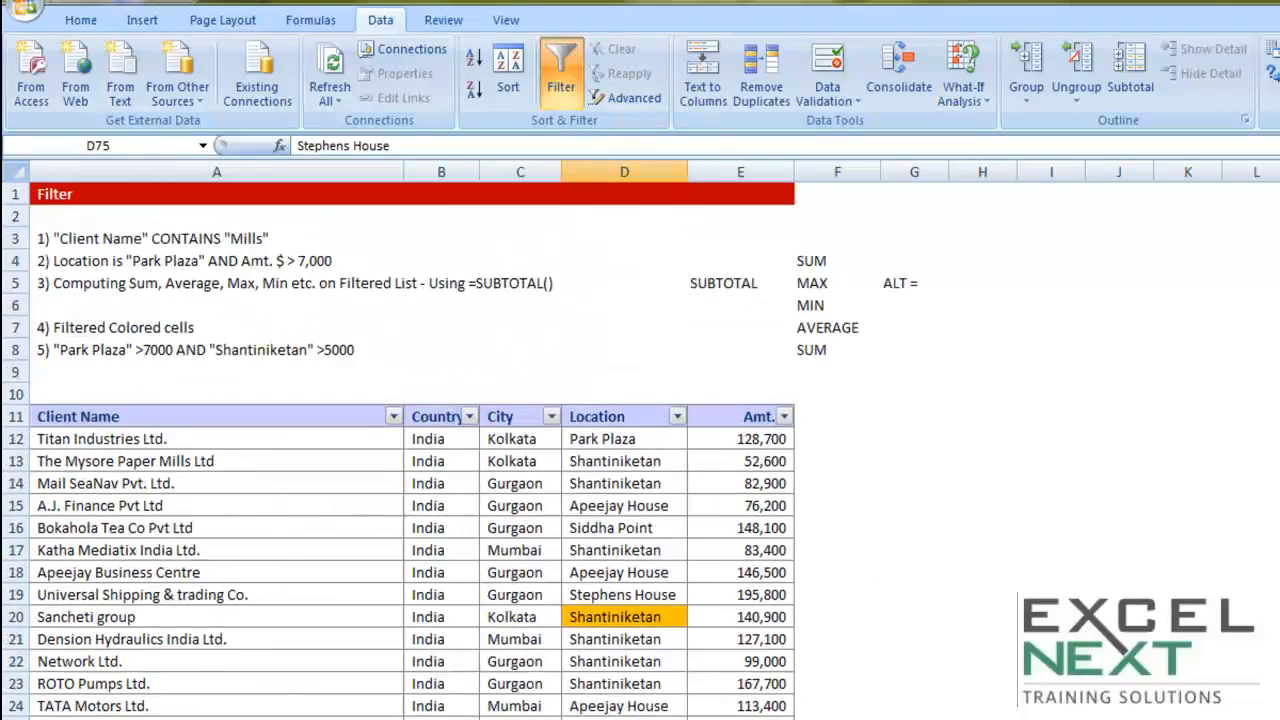
Underline the first filter condition, "Client Name" CONTAINS "Mills", in cell A3
{"action": "left_click", "coordinate": [70, 238]}
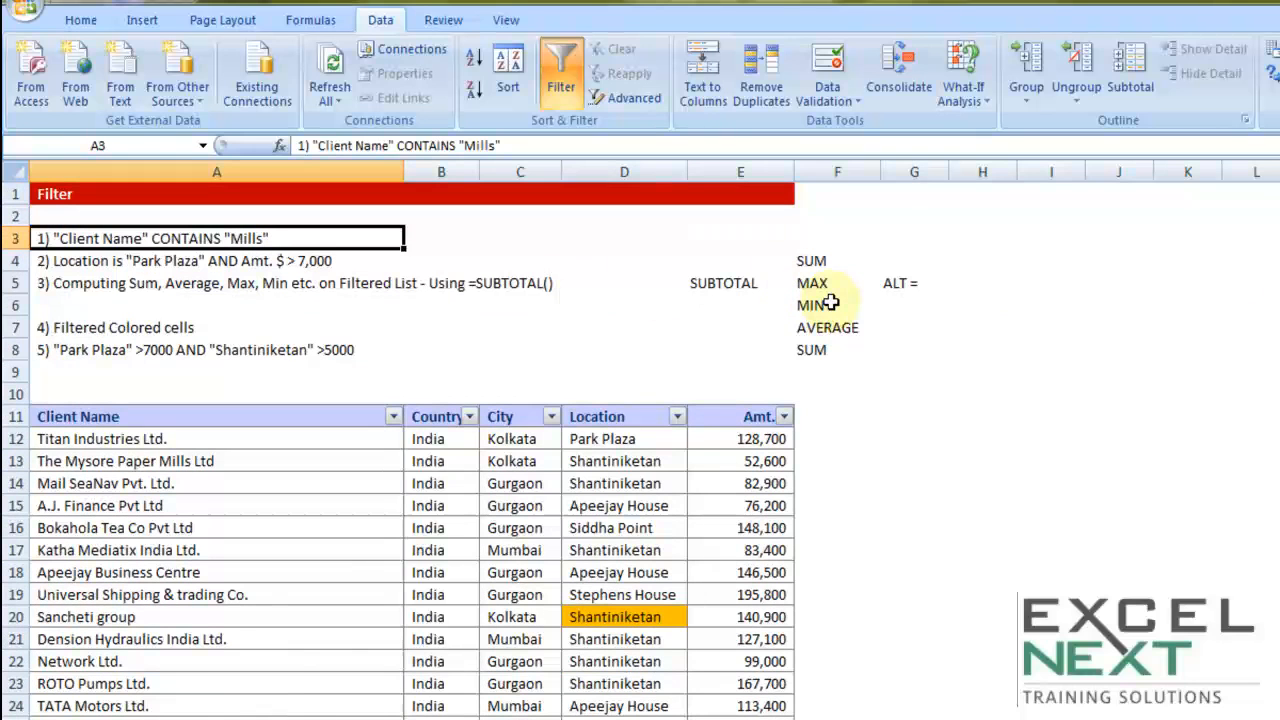
{"action": "left_click", "coordinate": [630, 506]}
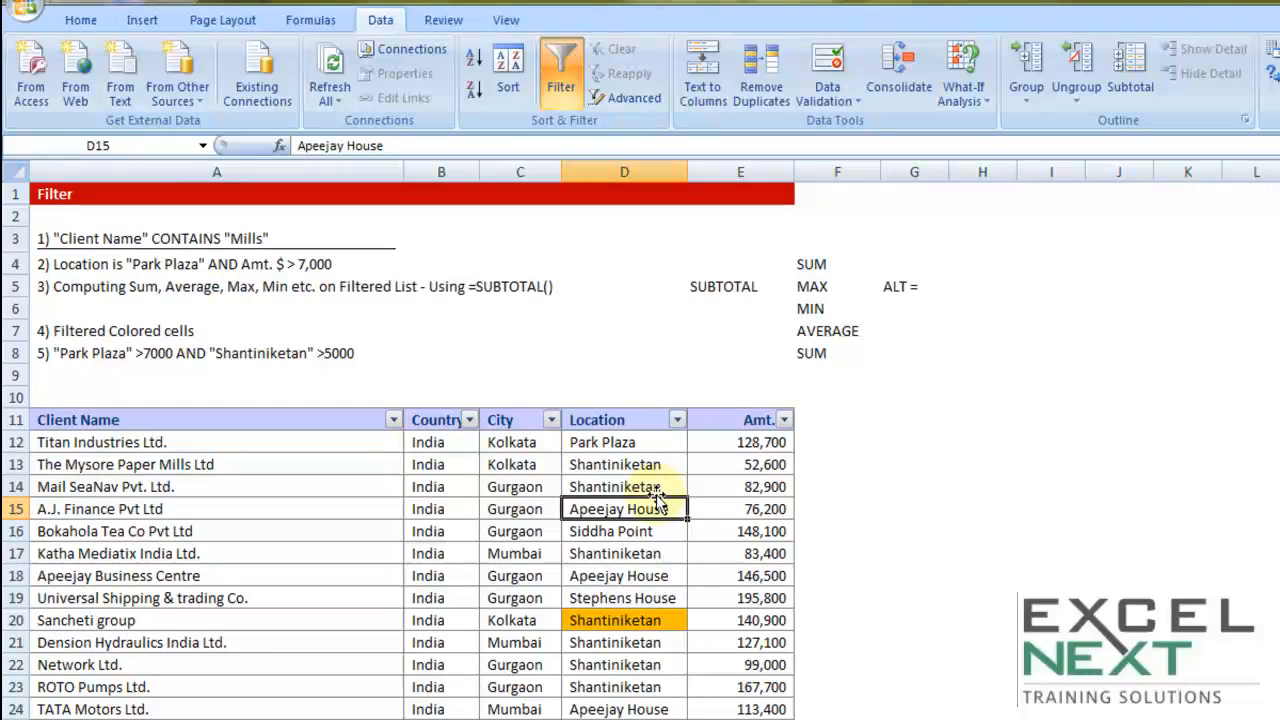
Filter the Location column to Park Plaza only, following the second condition in A4
{"action": "left_click", "coordinate": [52, 264]}
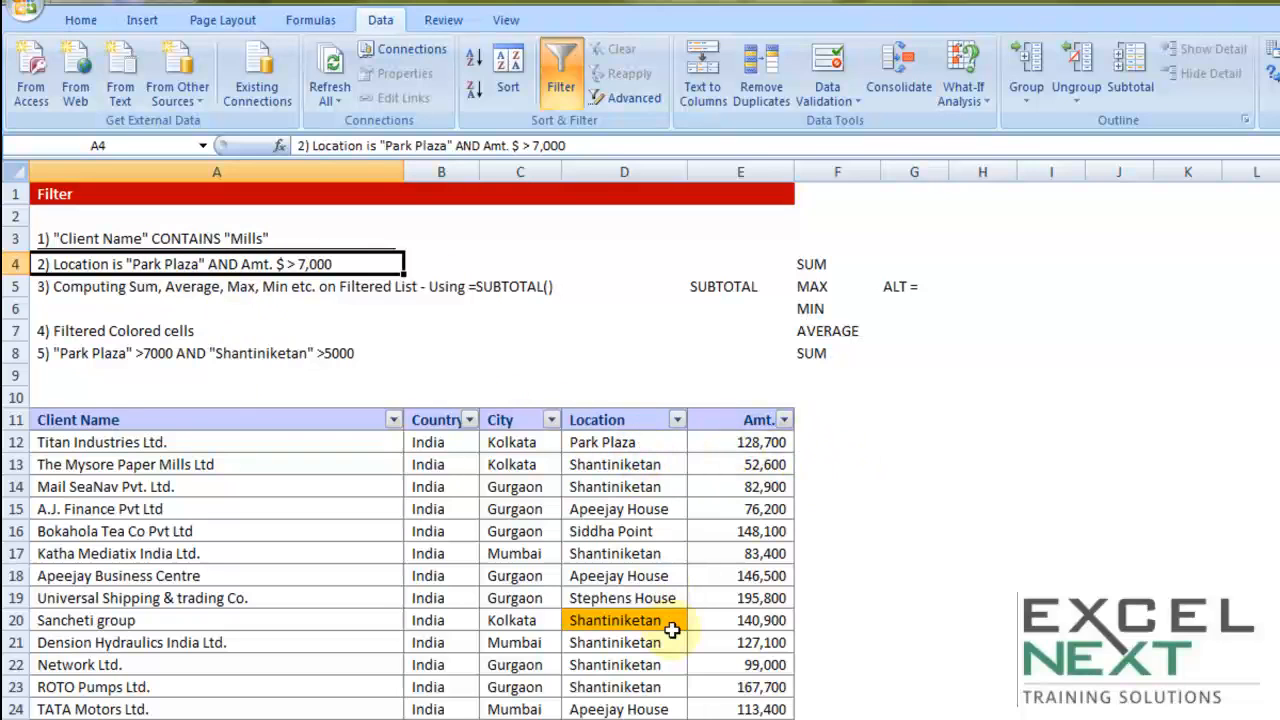
{"action": "left_click", "coordinate": [678, 420]}
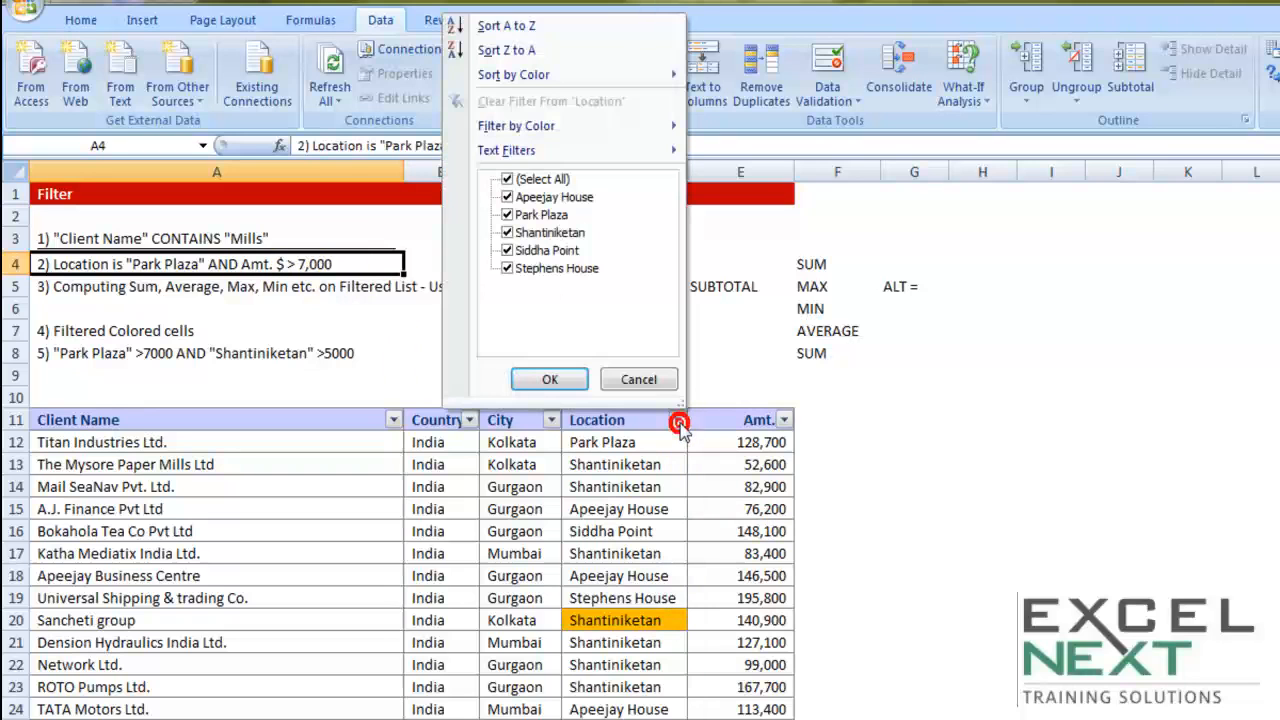
{"action": "left_click", "coordinate": [507, 180]}
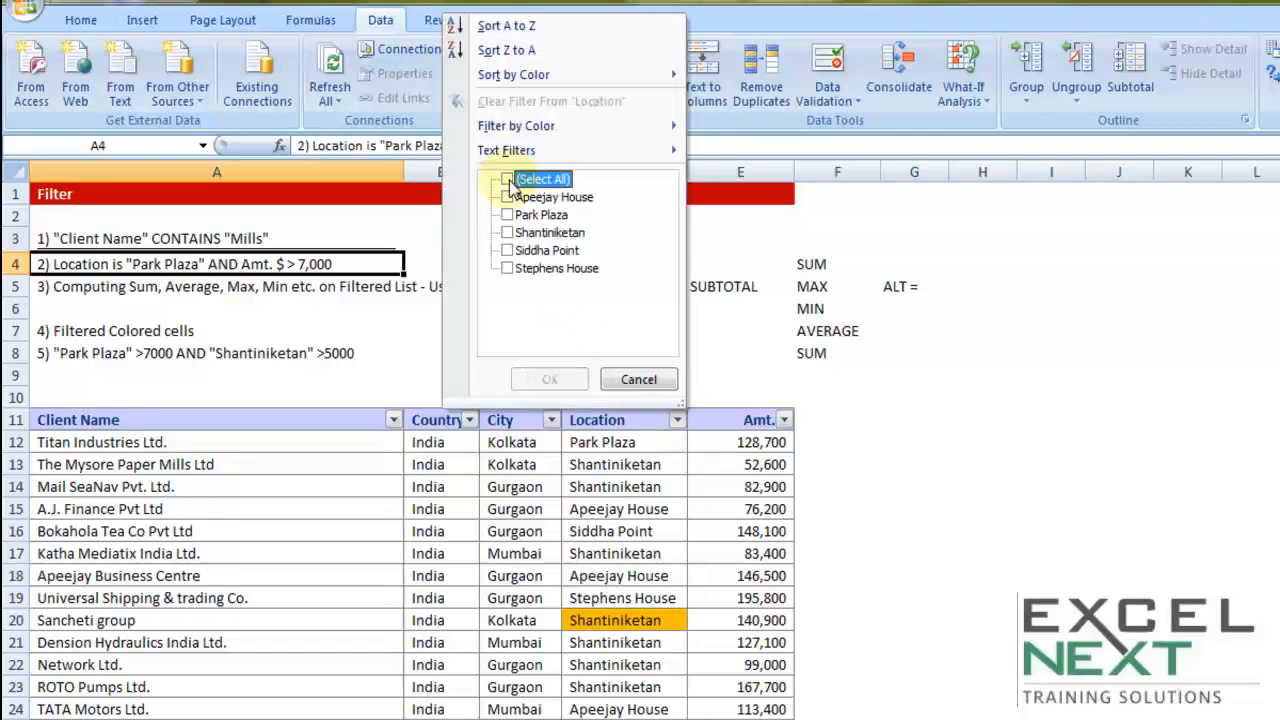
{"action": "left_click", "coordinate": [507, 215]}
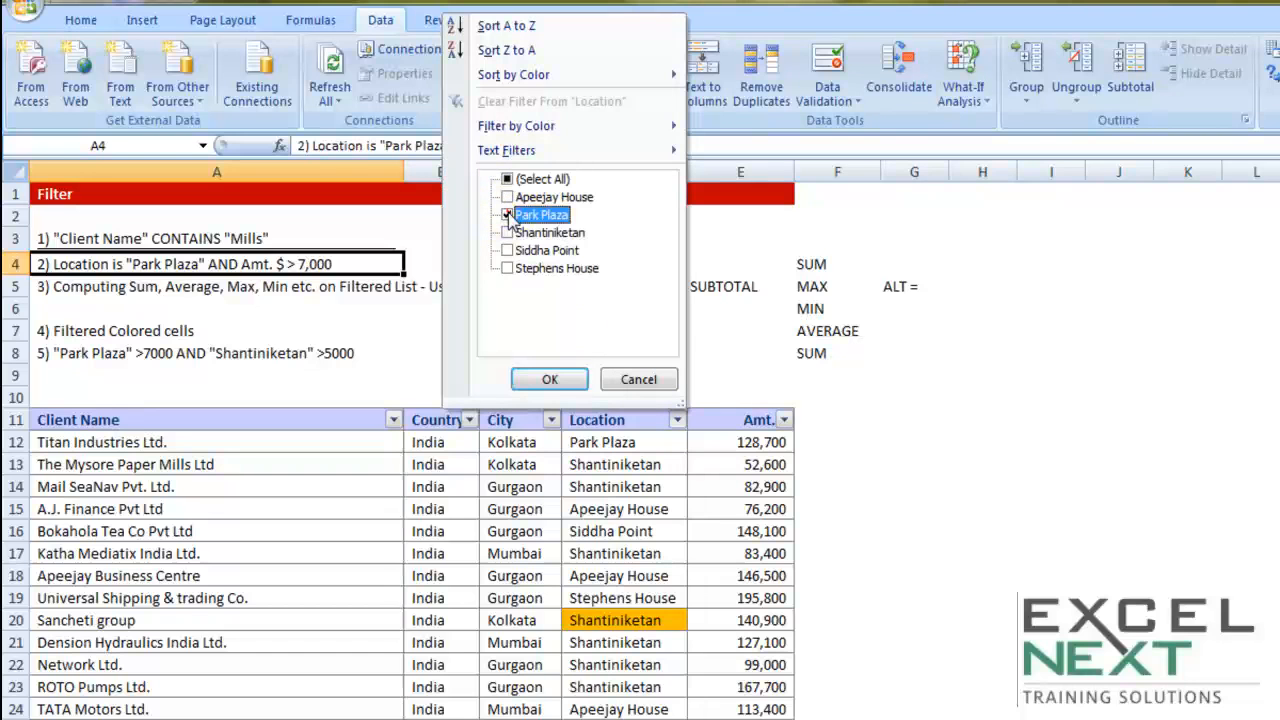
{"action": "left_click", "coordinate": [551, 381]}
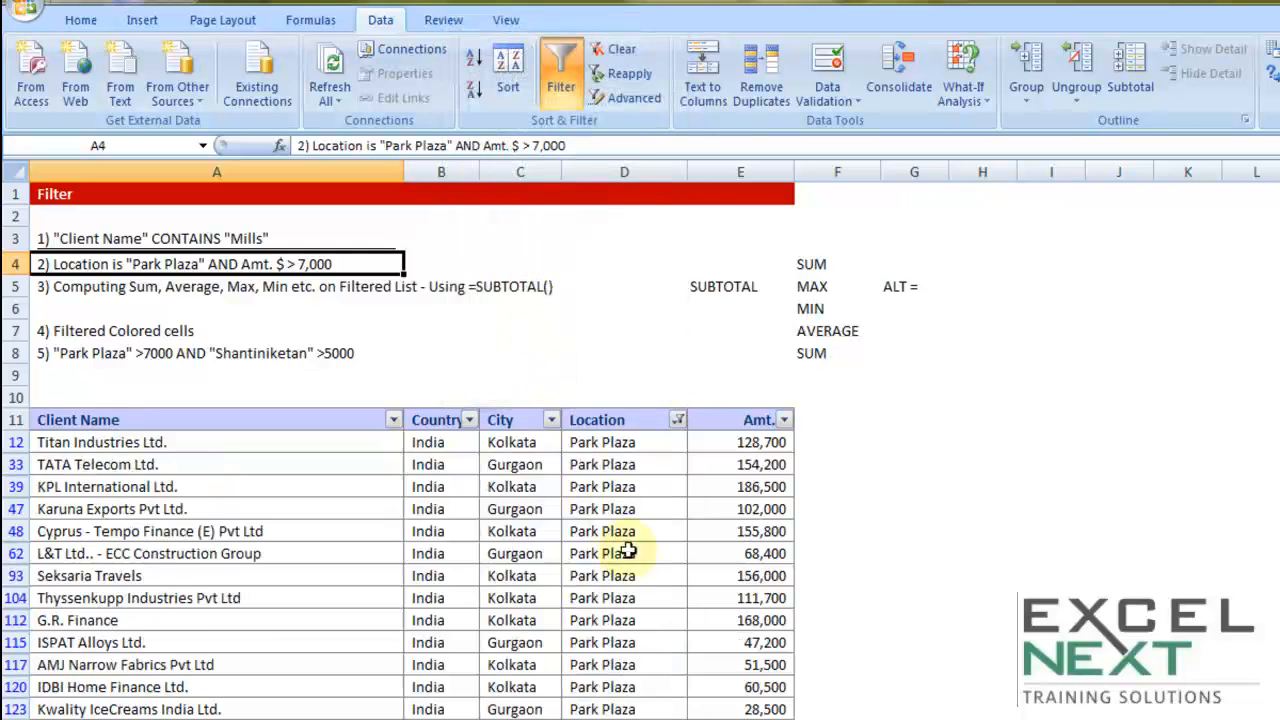
Examine the amounts of the filtered Park Plaza rows against the 7,000 threshold in the second condition
{"action": "scroll", "coordinate": [624, 553], "scroll_direction": "down", "scroll_amount": 8}
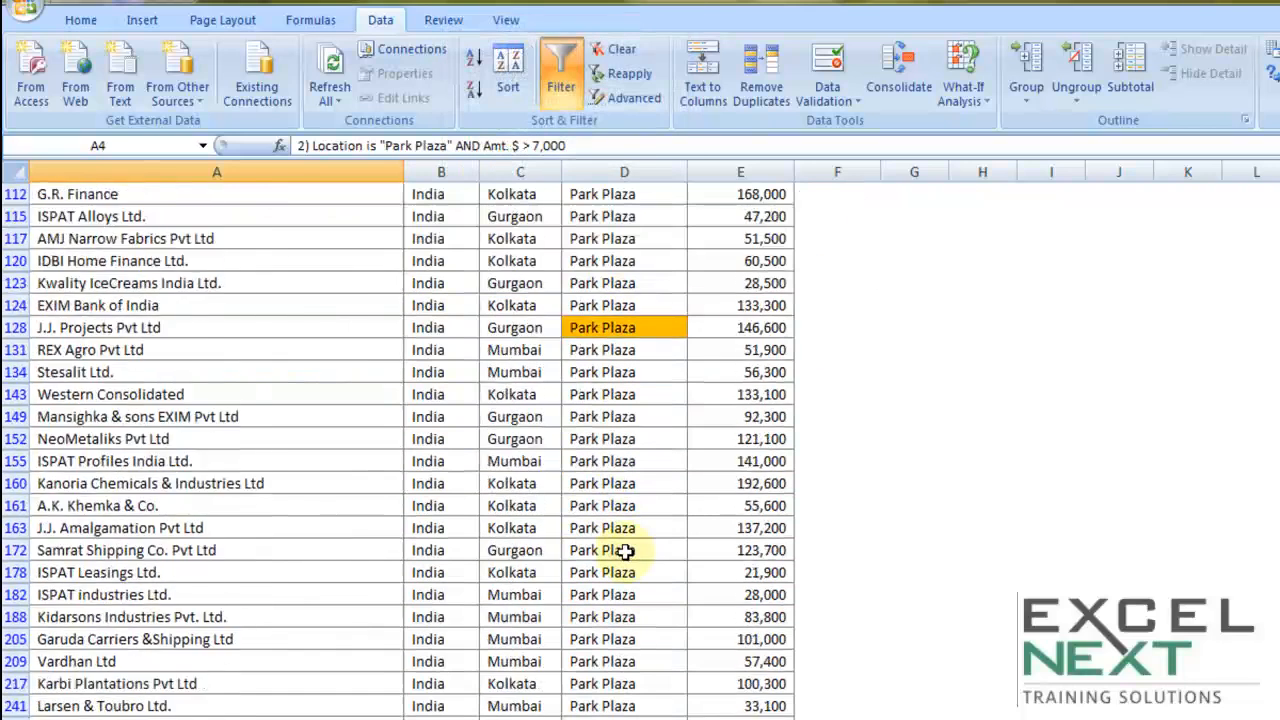
{"action": "scroll", "coordinate": [624, 552], "scroll_direction": "down", "scroll_amount": 1}
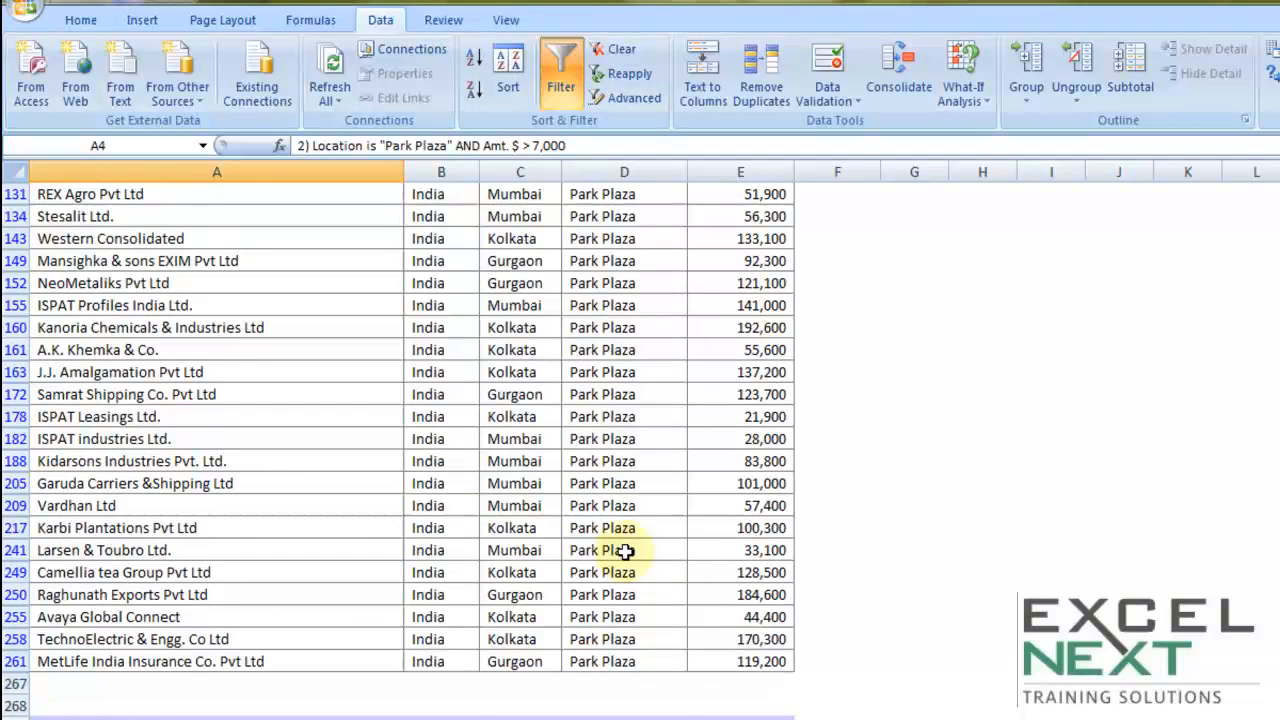
{"action": "scroll", "coordinate": [624, 552], "scroll_direction": "up", "scroll_amount": 8}
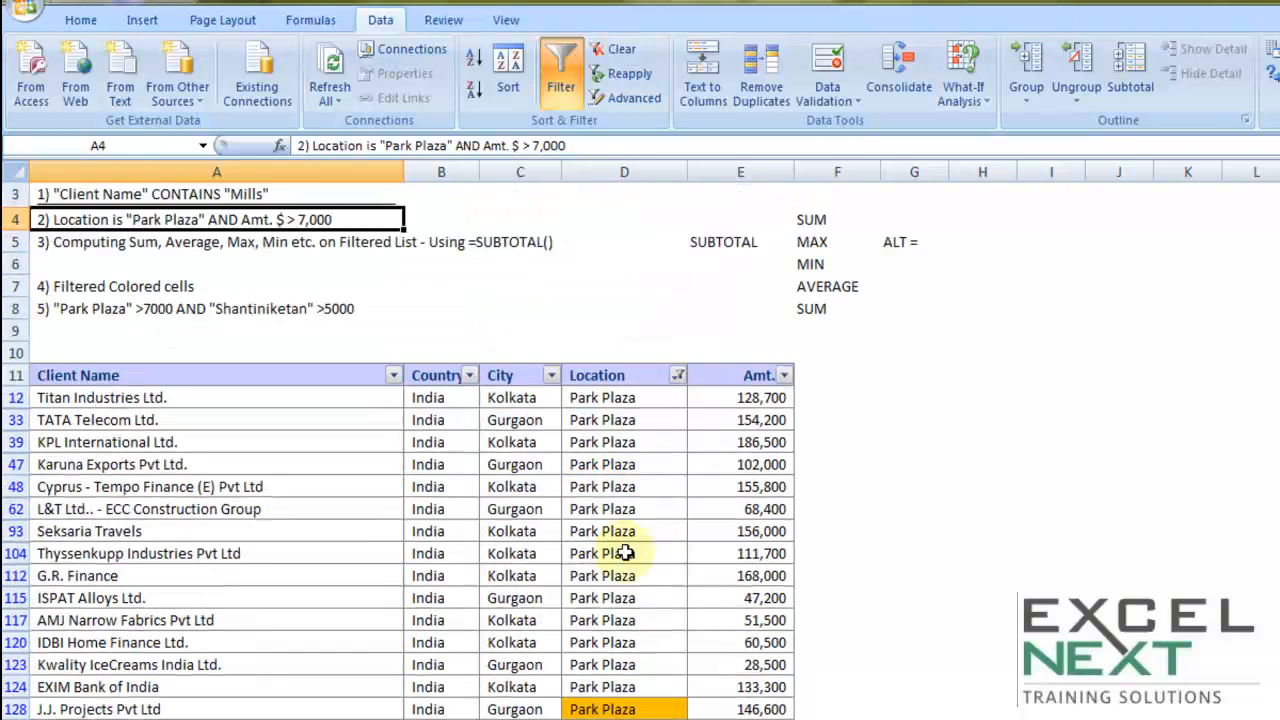
{"action": "scroll", "coordinate": [820, 569], "scroll_direction": "down", "scroll_amount": 3}
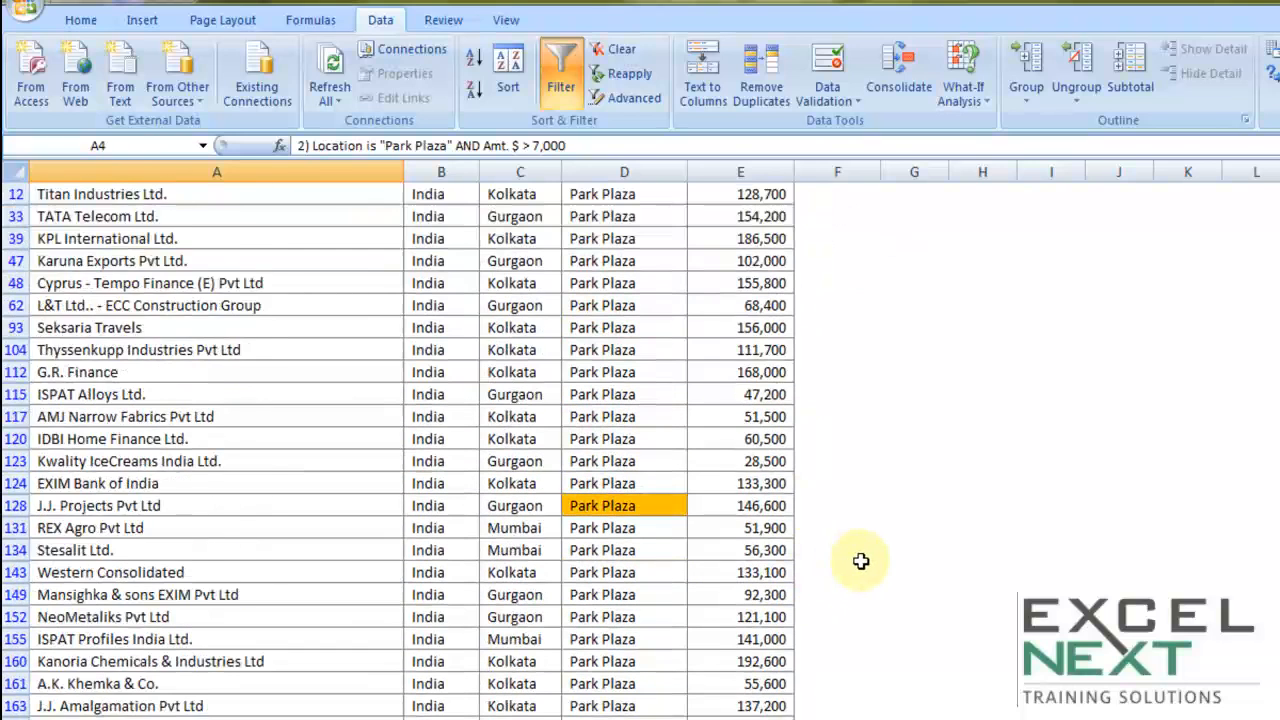
{"action": "scroll", "coordinate": [857, 563], "scroll_direction": "down", "scroll_amount": 1}
{"action": "scroll", "coordinate": [859, 560], "scroll_direction": "down", "scroll_amount": 1}
{"action": "scroll", "coordinate": [857, 557], "scroll_direction": "up", "scroll_amount": 6}
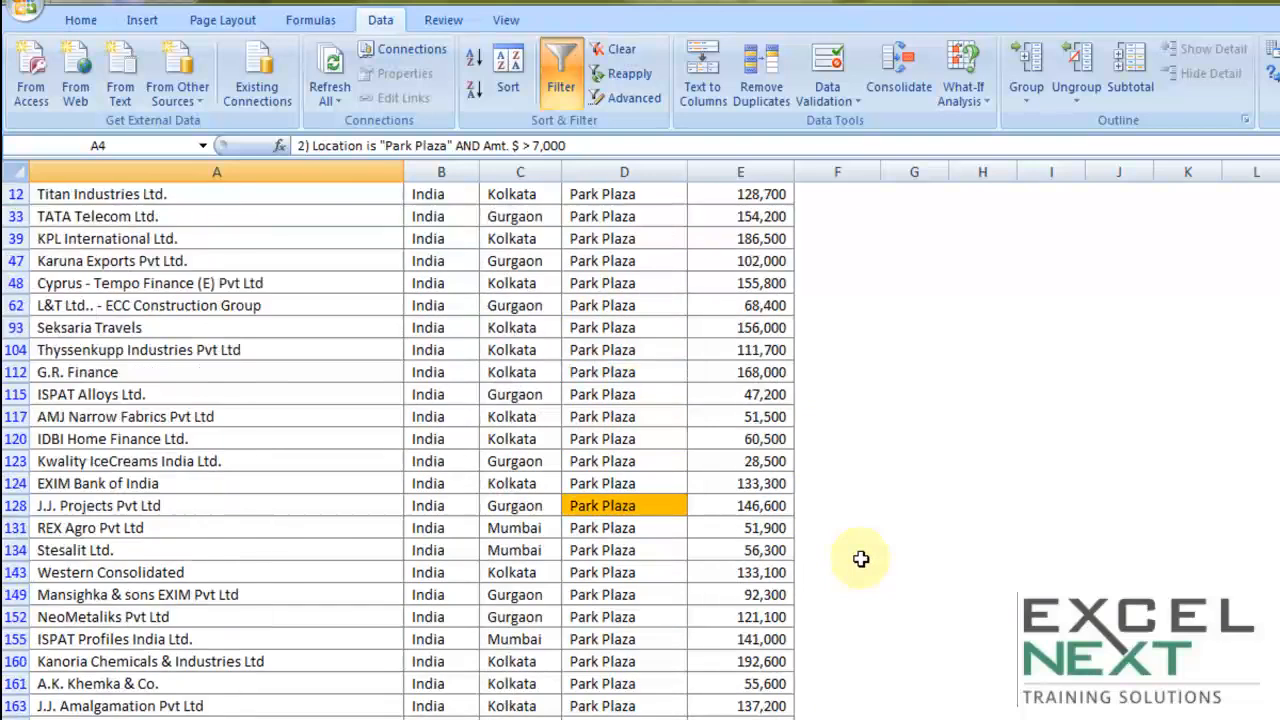
Change the amount threshold in the second condition in A4 to 70,000
{"action": "double_click", "coordinate": [340, 263]}
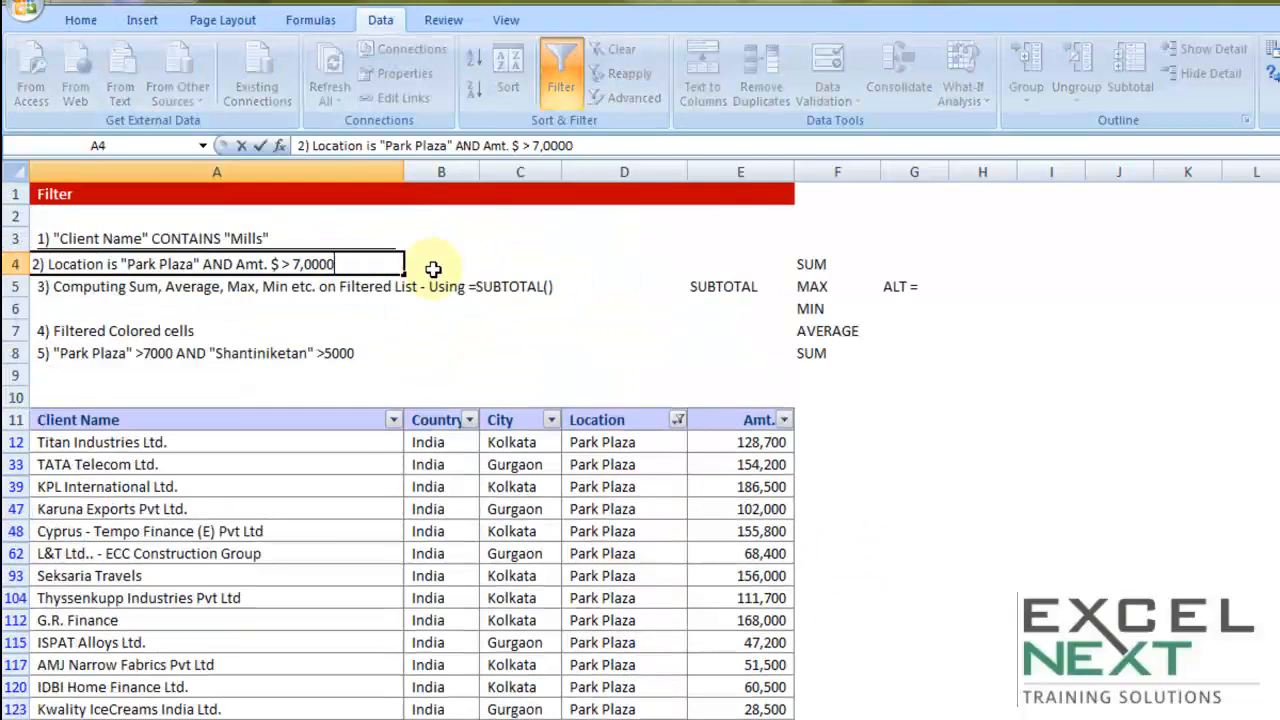
{"action": "left_click", "coordinate": [302, 267]}
{"action": "key", "text": "BackSpace"}
{"action": "type", "text": ","}
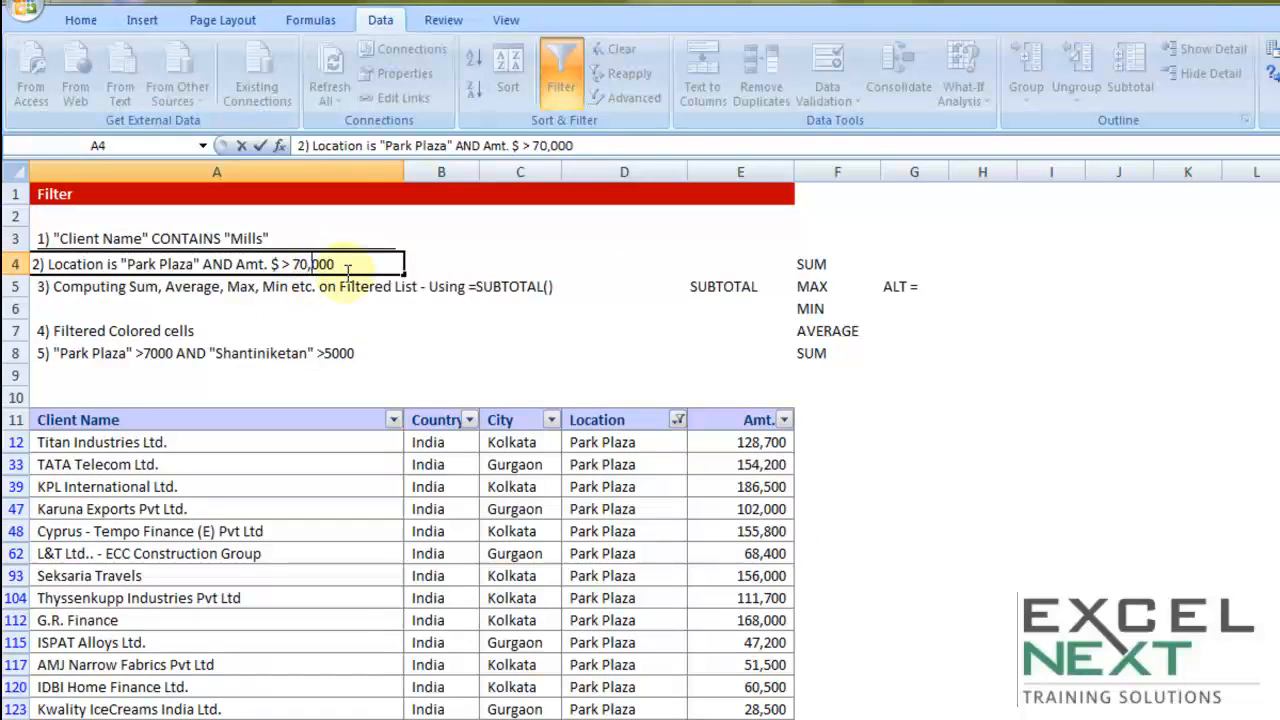
{"action": "key", "text": "Tab"}
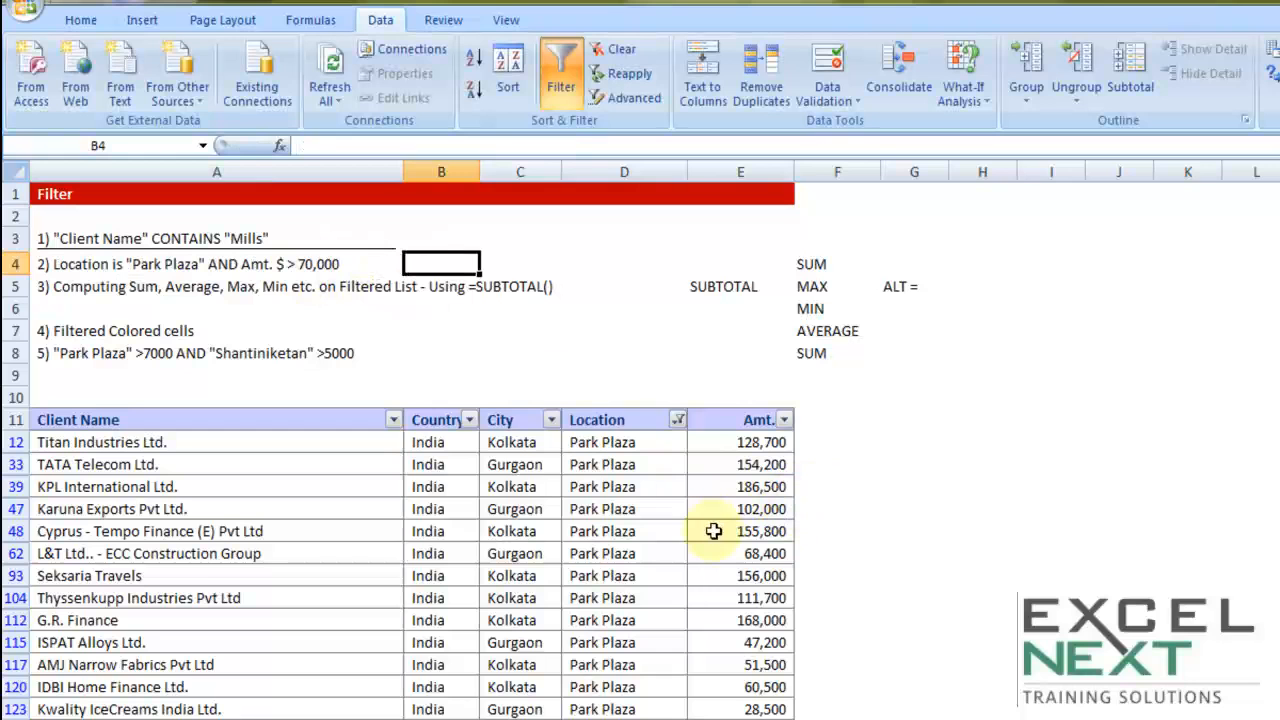
{"action": "left_click", "coordinate": [740, 553]}
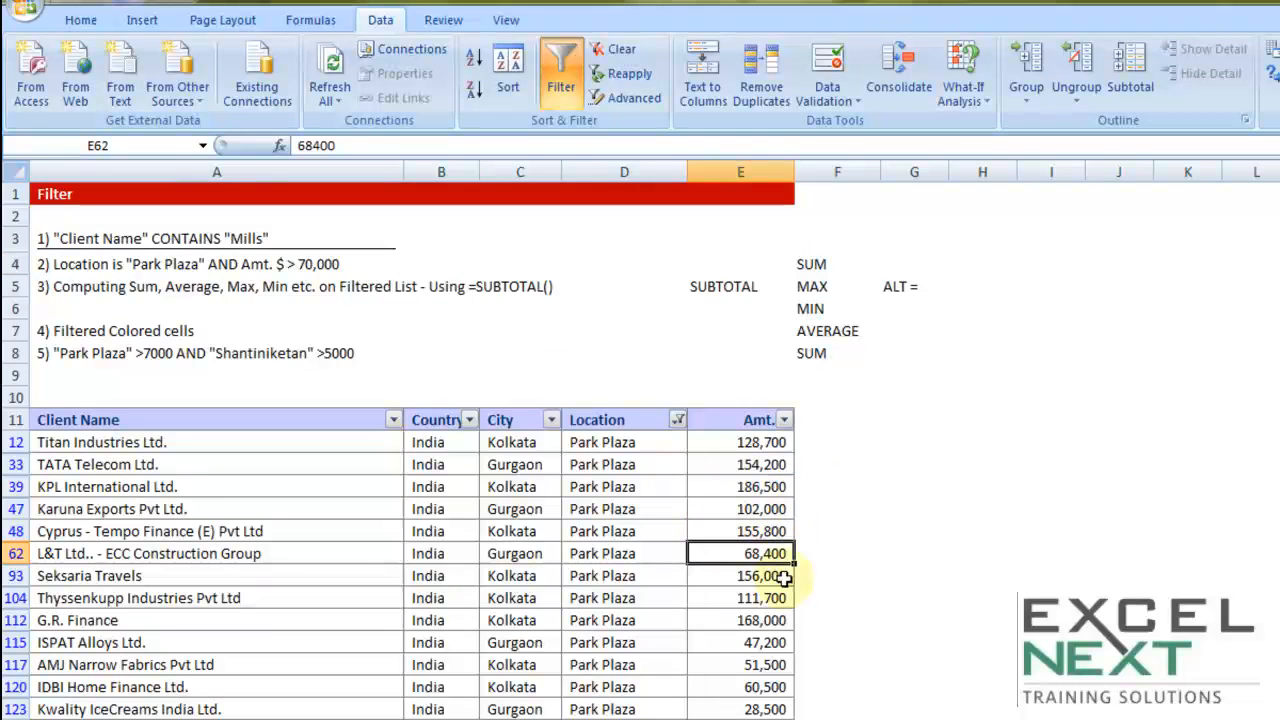
Filter the Amt. $ column of the Park Plaza rows to values greater than 70000
{"action": "left_click_drag", "start_coordinate": [766, 642], "coordinate": [767, 708]}
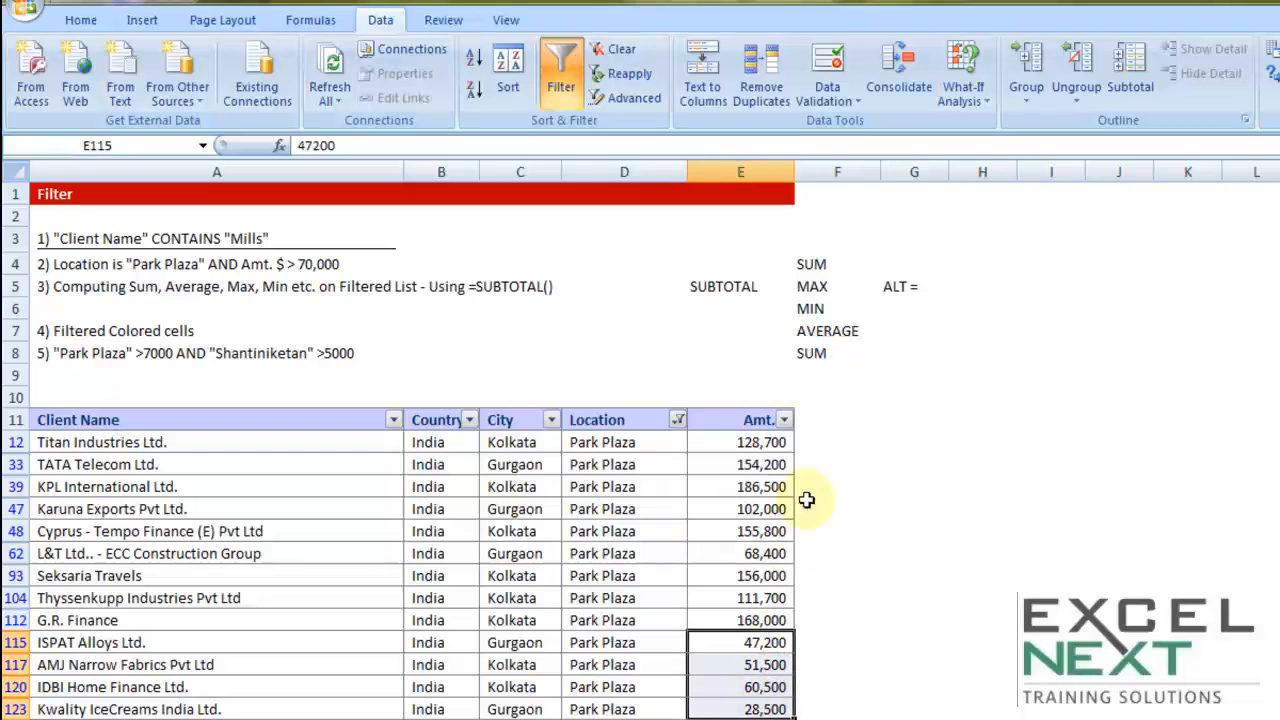
{"action": "left_click", "coordinate": [786, 421]}
{"action": "mouse_move", "coordinate": [632, 148]}
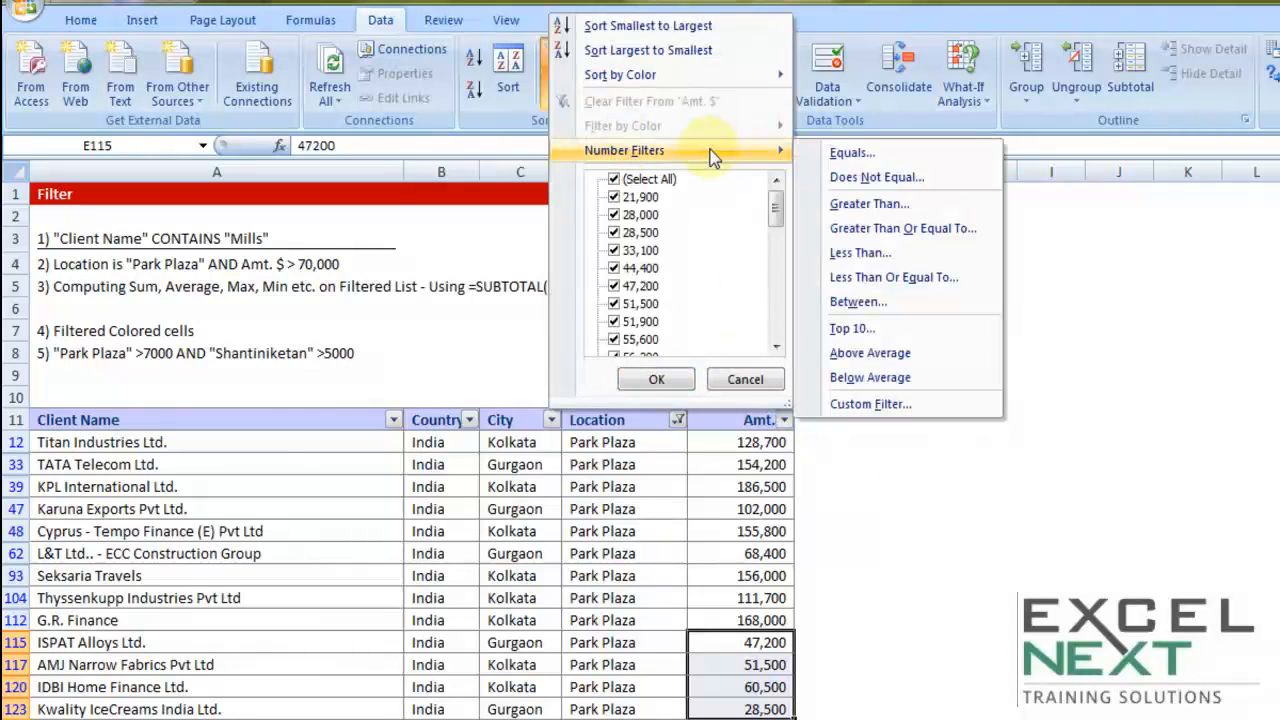
{"action": "left_click", "coordinate": [870, 208]}
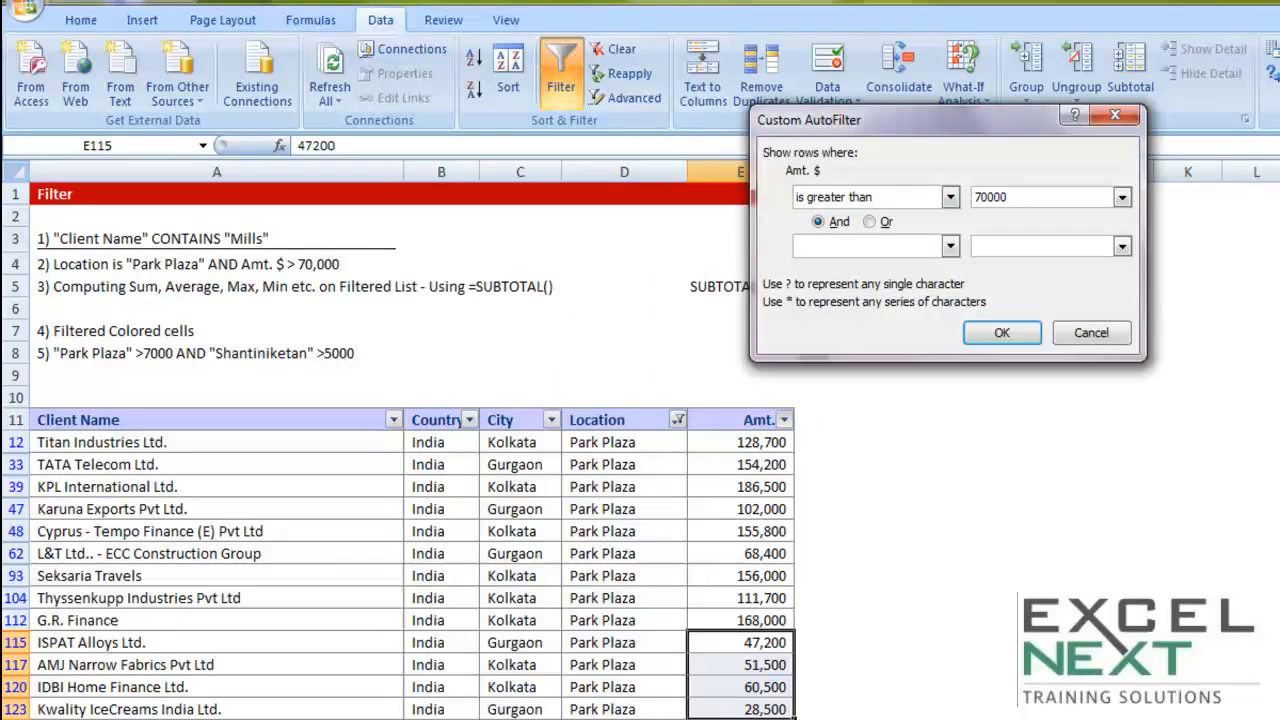
{"action": "left_click", "coordinate": [1002, 332]}
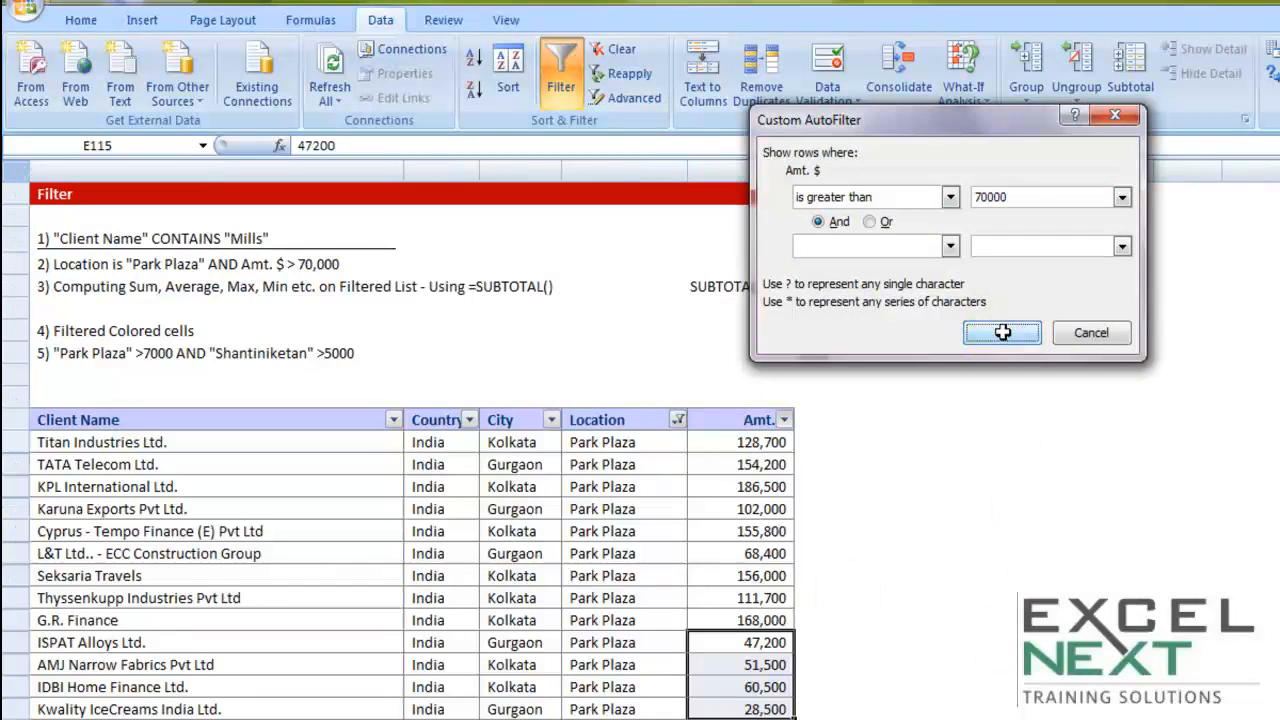
Total the filtered amounts in E267, below the last row, with =SUBTOTAL(9,E12:E266)
{"action": "scroll", "coordinate": [854, 574], "scroll_direction": "down", "scroll_amount": 4}
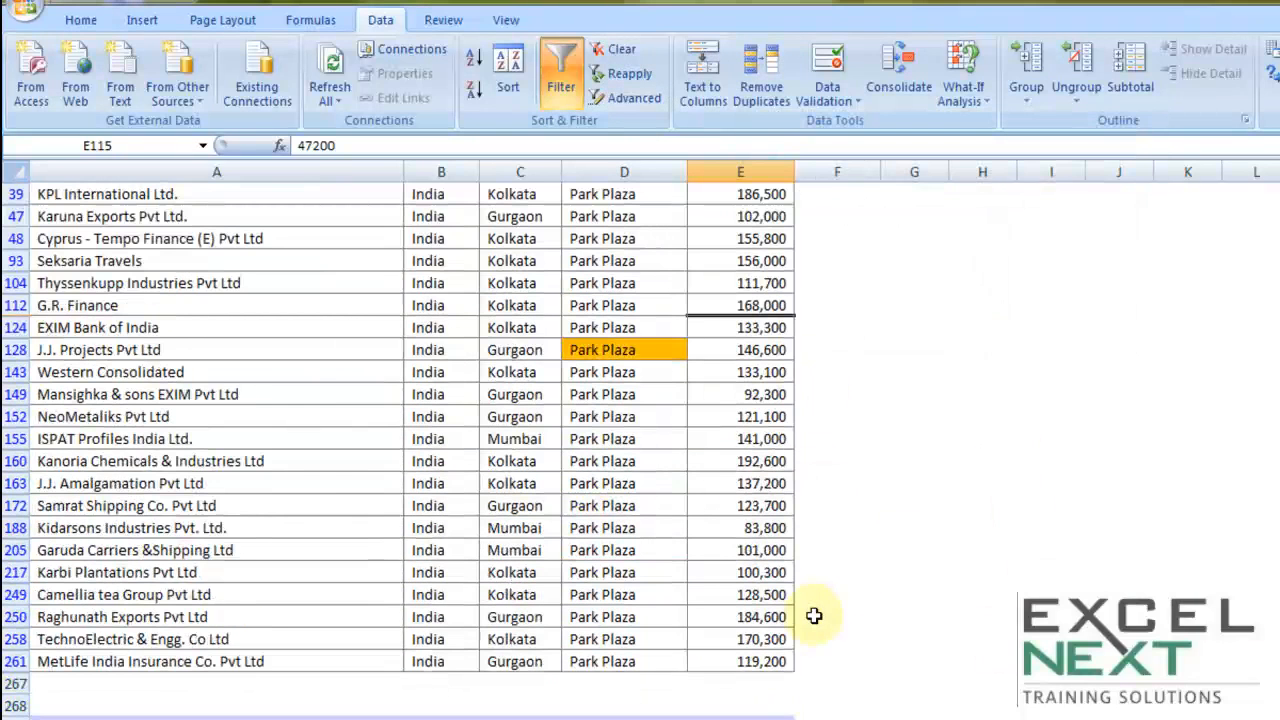
{"action": "left_click", "coordinate": [771, 683]}
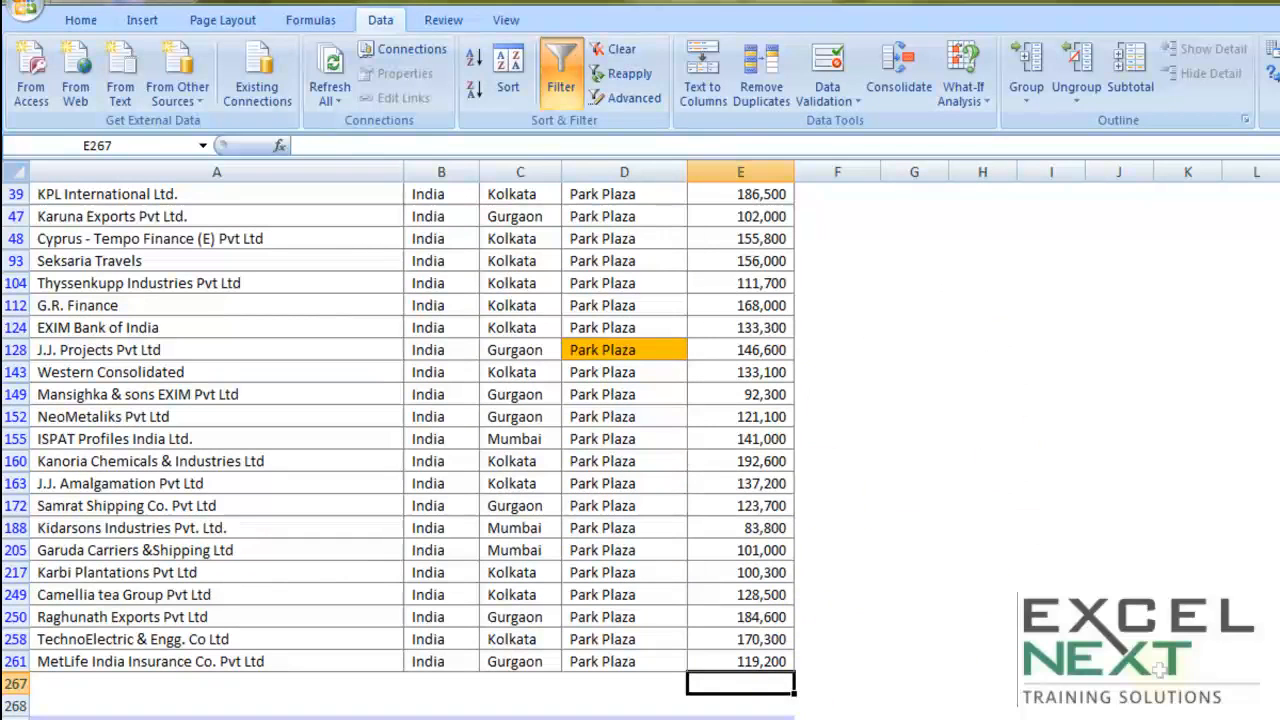
{"action": "key", "text": "alt+equal"}
{"action": "key", "text": "Return"}
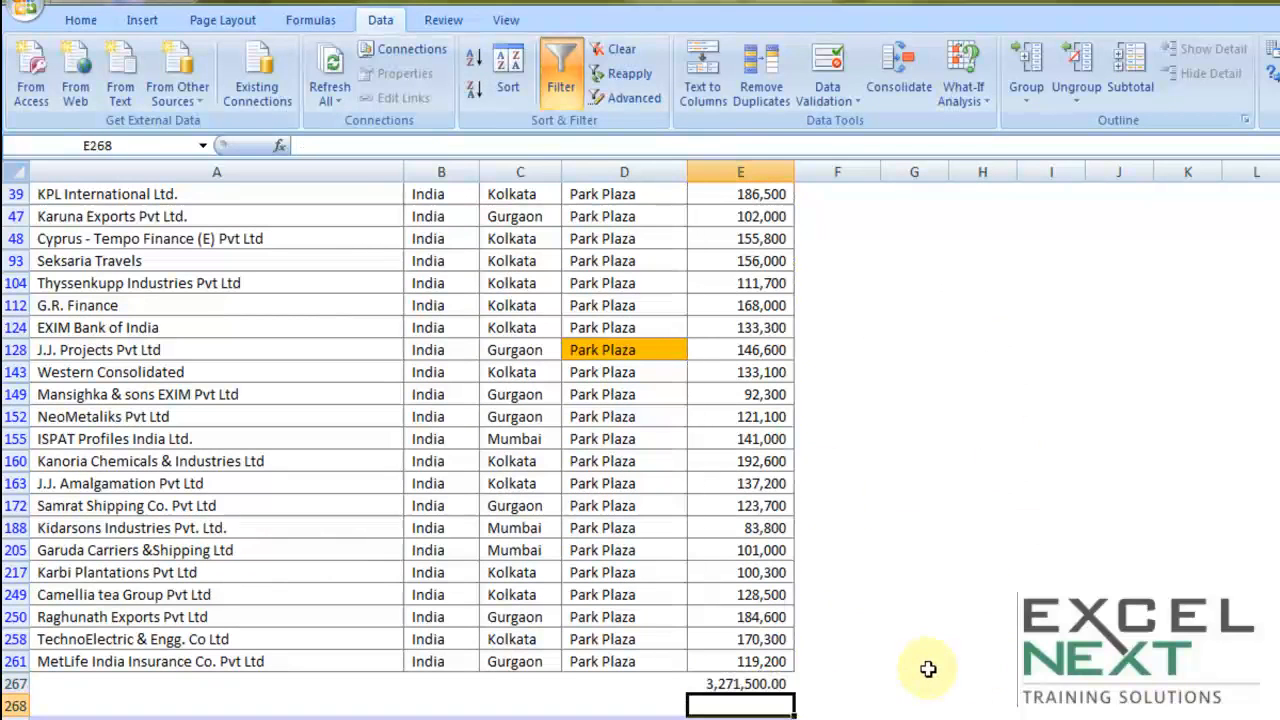
Check the filtered Park Plaza rows and inspect the SUBTOTAL formula in E267
{"action": "scroll", "coordinate": [914, 663], "scroll_direction": "up", "scroll_amount": 5}
{"action": "left_click_drag", "start_coordinate": [605, 442], "coordinate": [624, 663]}
{"action": "scroll", "coordinate": [737, 609], "scroll_direction": "down", "scroll_amount": 5}
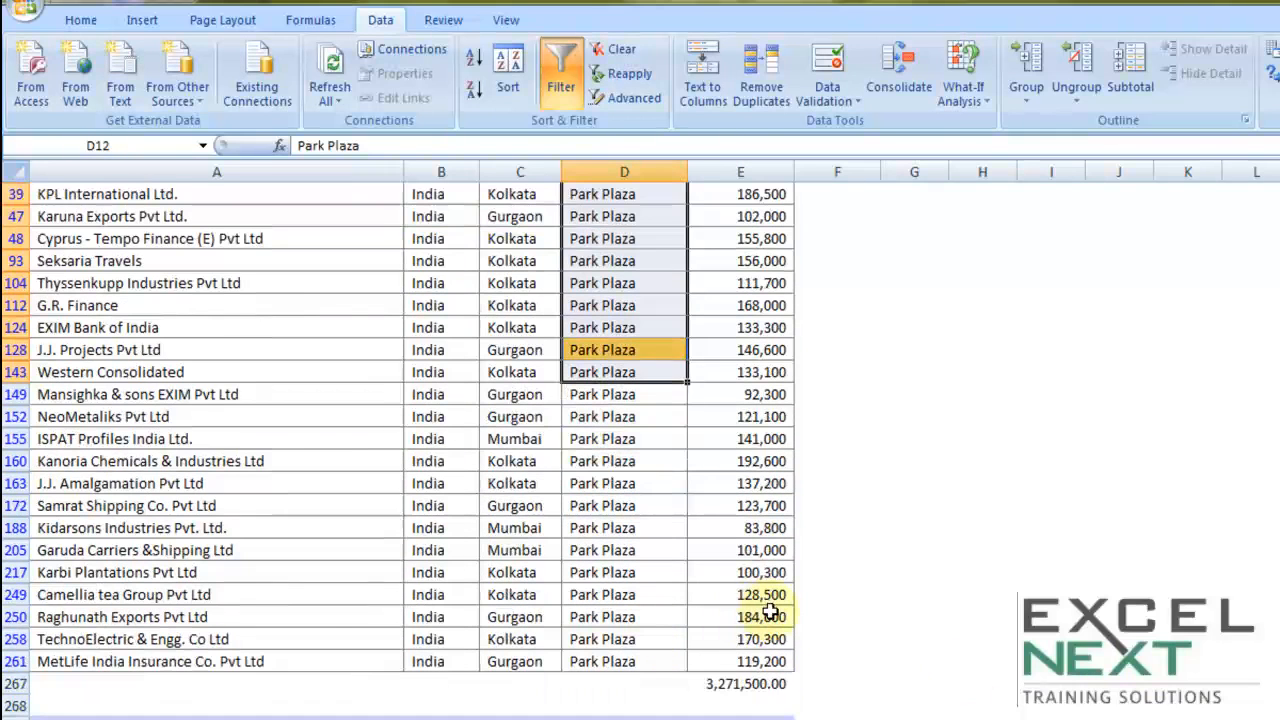
{"action": "left_click", "coordinate": [758, 684]}
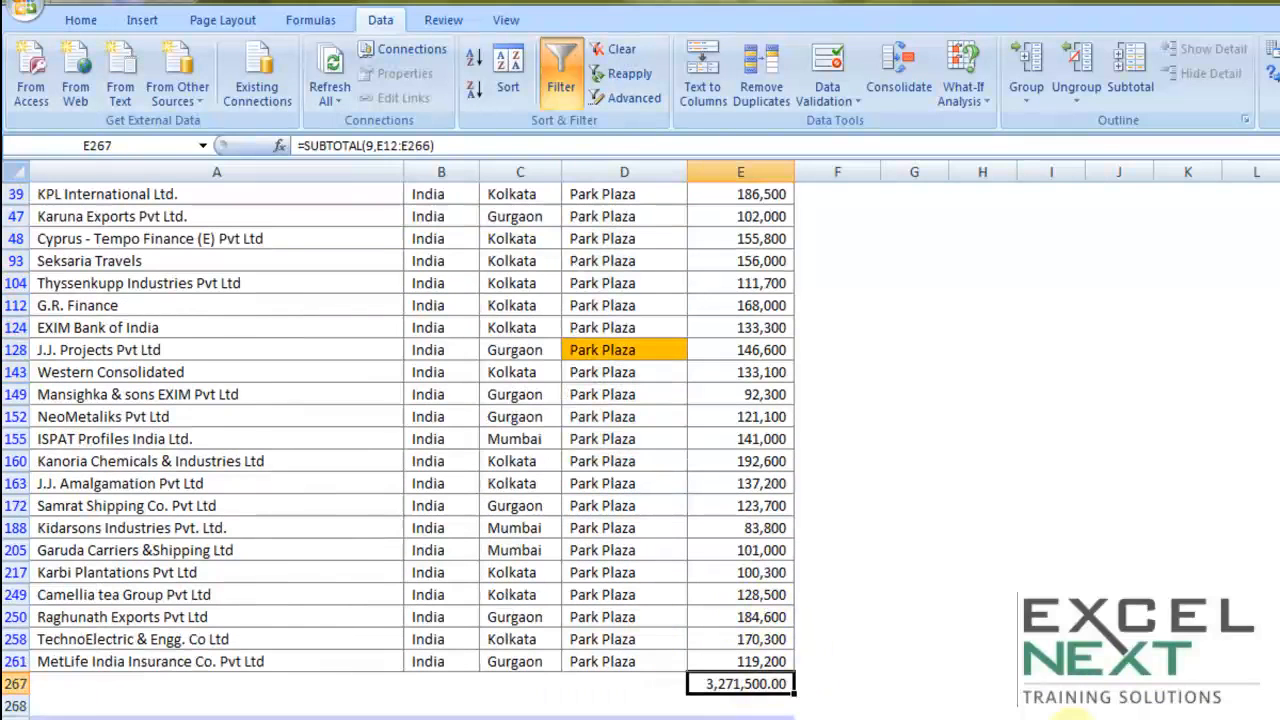
{"action": "scroll", "coordinate": [1087, 698], "scroll_direction": "up", "scroll_amount": 2}
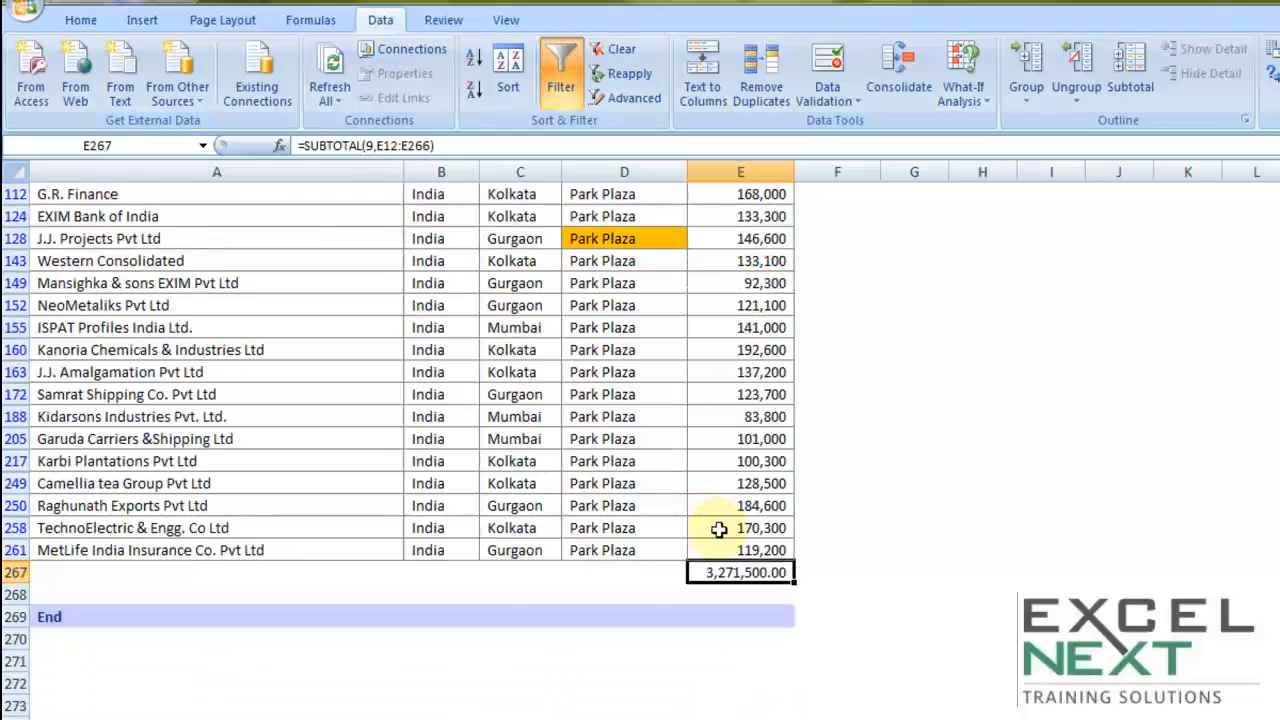
{"action": "scroll", "coordinate": [711, 534], "scroll_direction": "down", "scroll_amount": 3}
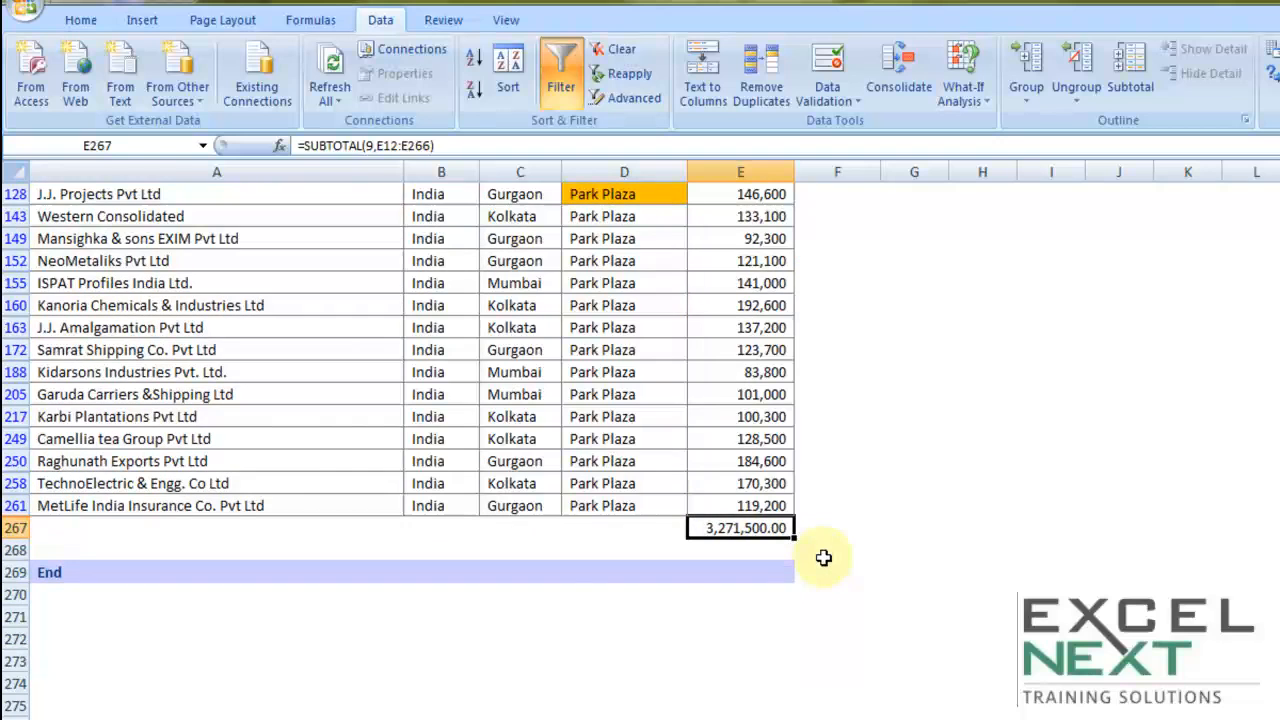
Delete the subtotal from E267 and clear all filters from the client table
{"action": "scroll", "coordinate": [666, 340], "scroll_direction": "up", "scroll_amount": 7}
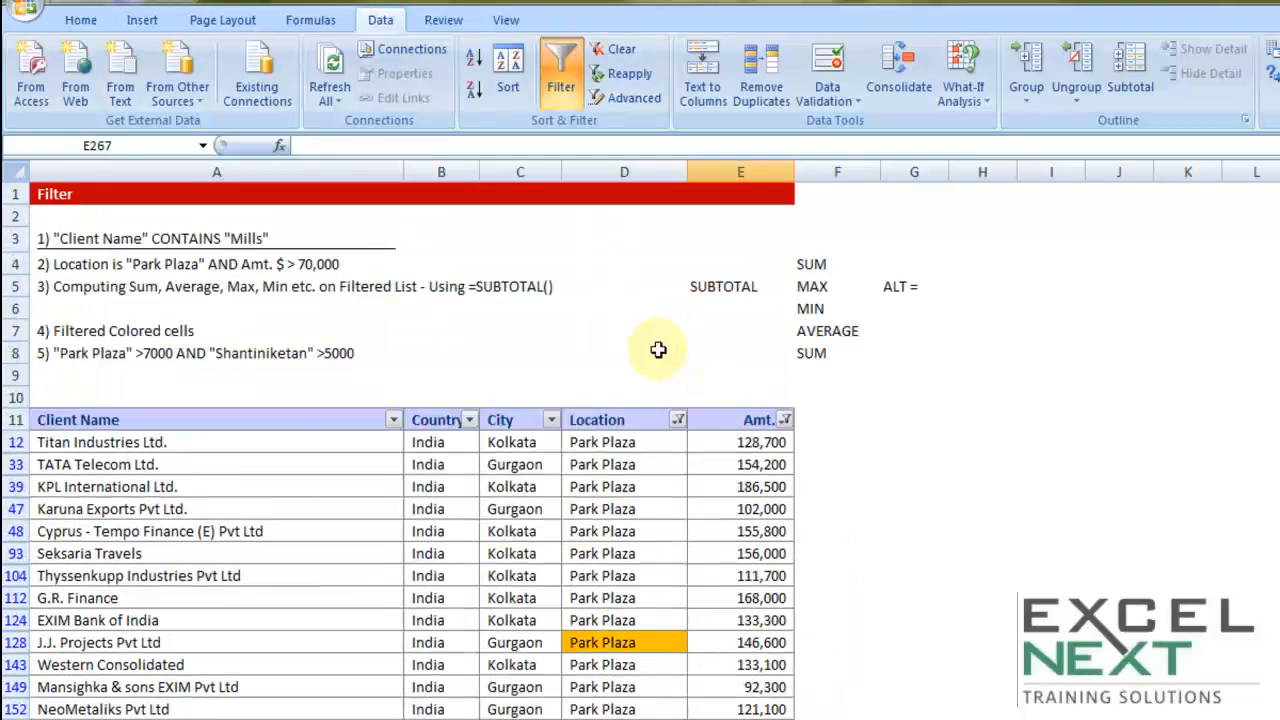
{"action": "left_click", "coordinate": [584, 478]}
{"action": "left_click", "coordinate": [612, 49]}
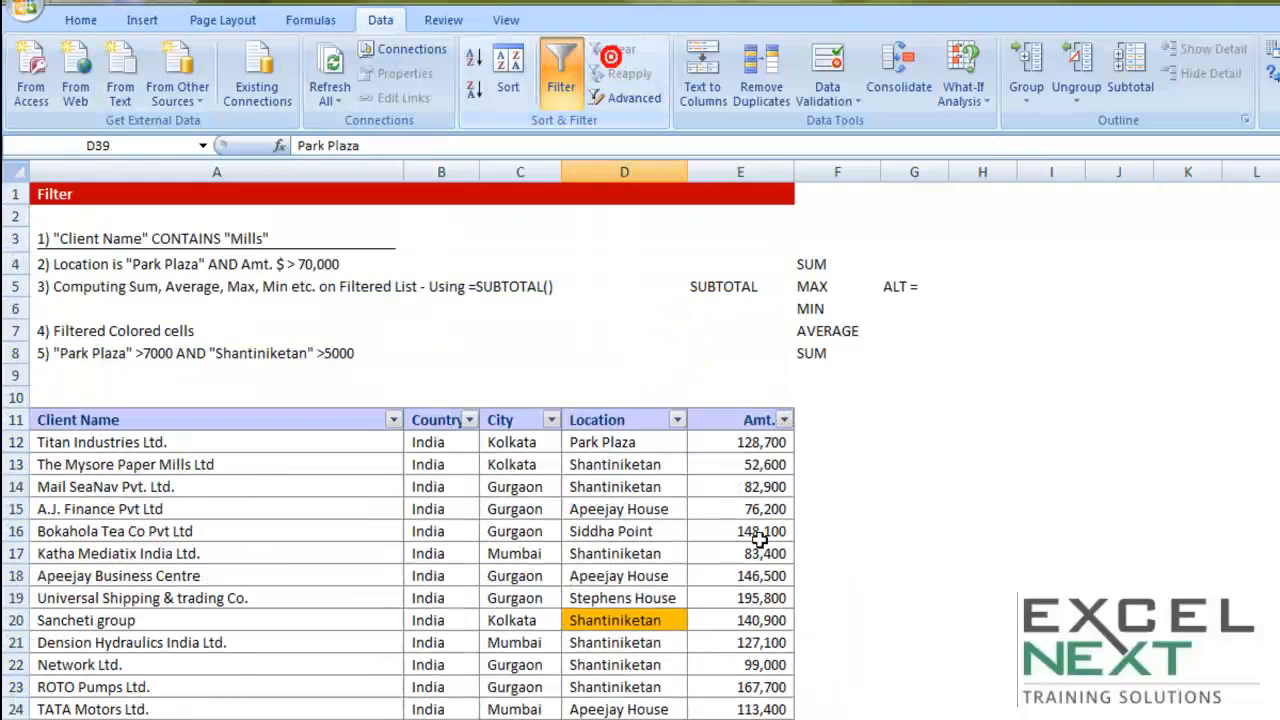
Filter the Amt. $ column to the top 10 items, review the amounts shown, and clear the filter again
{"action": "left_click", "coordinate": [784, 420]}
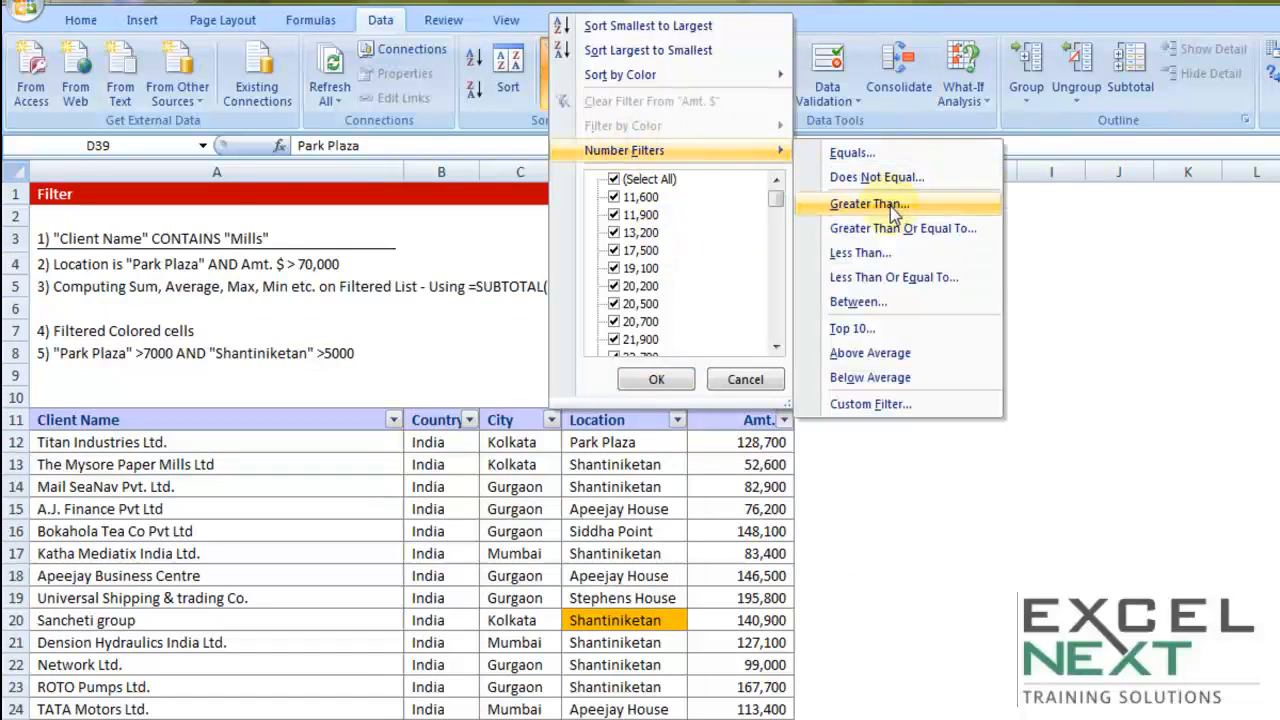
{"action": "left_click", "coordinate": [852, 330]}
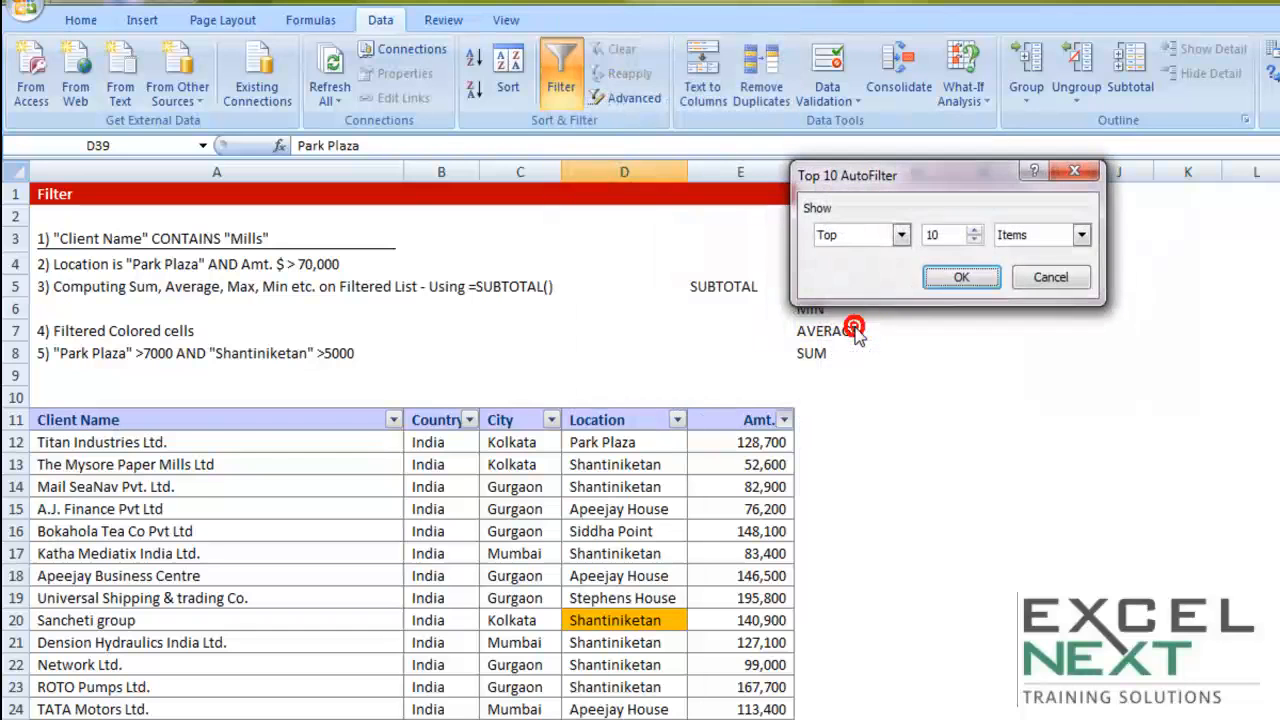
{"action": "left_click", "coordinate": [955, 275]}
{"action": "left_click_drag", "start_coordinate": [750, 442], "coordinate": [746, 645]}
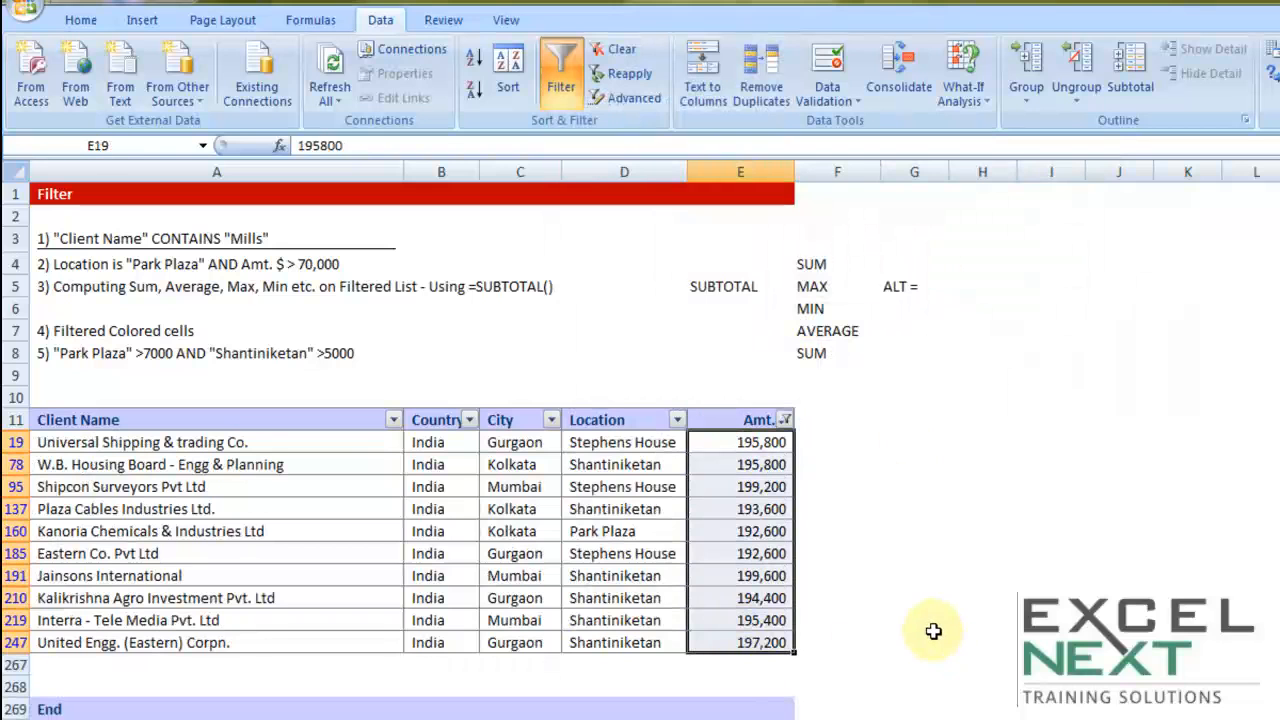
{"action": "left_click", "coordinate": [757, 665]}
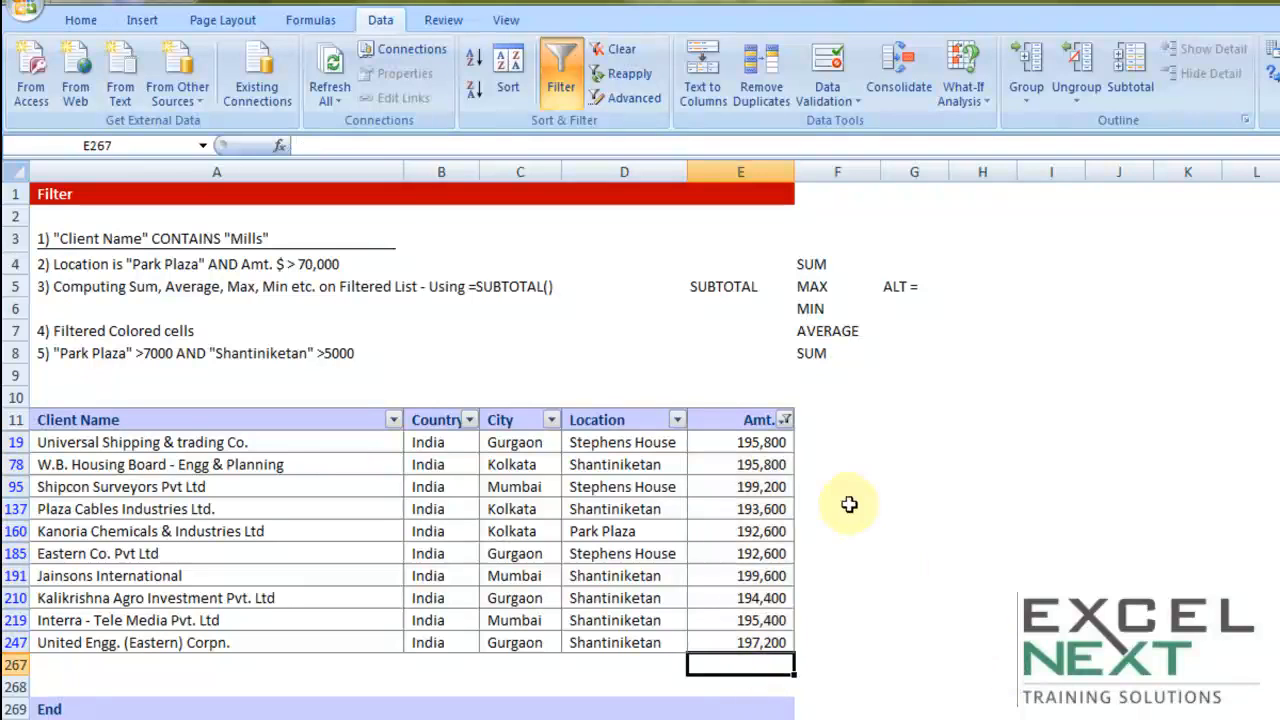
{"action": "left_click", "coordinate": [760, 486]}
{"action": "left_click", "coordinate": [614, 48]}
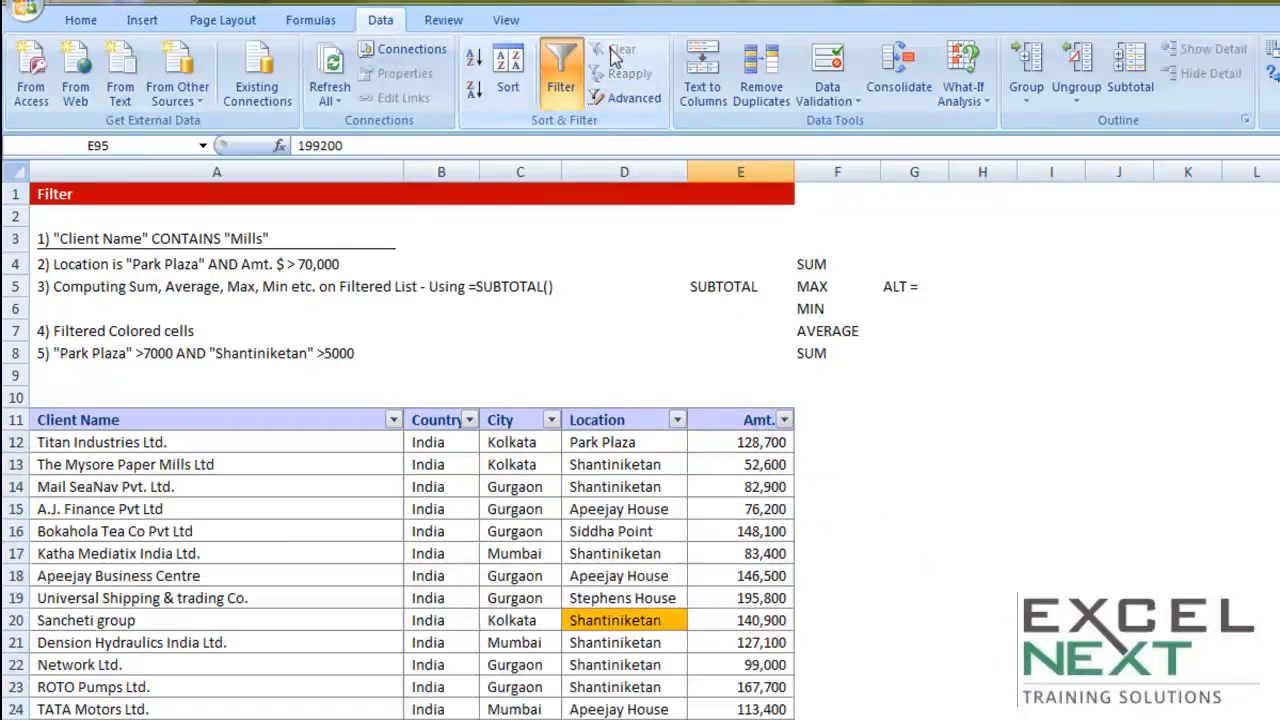
Underline the second condition in A4 and the SUBTOTAL task in A5
{"action": "left_click", "coordinate": [106, 270]}
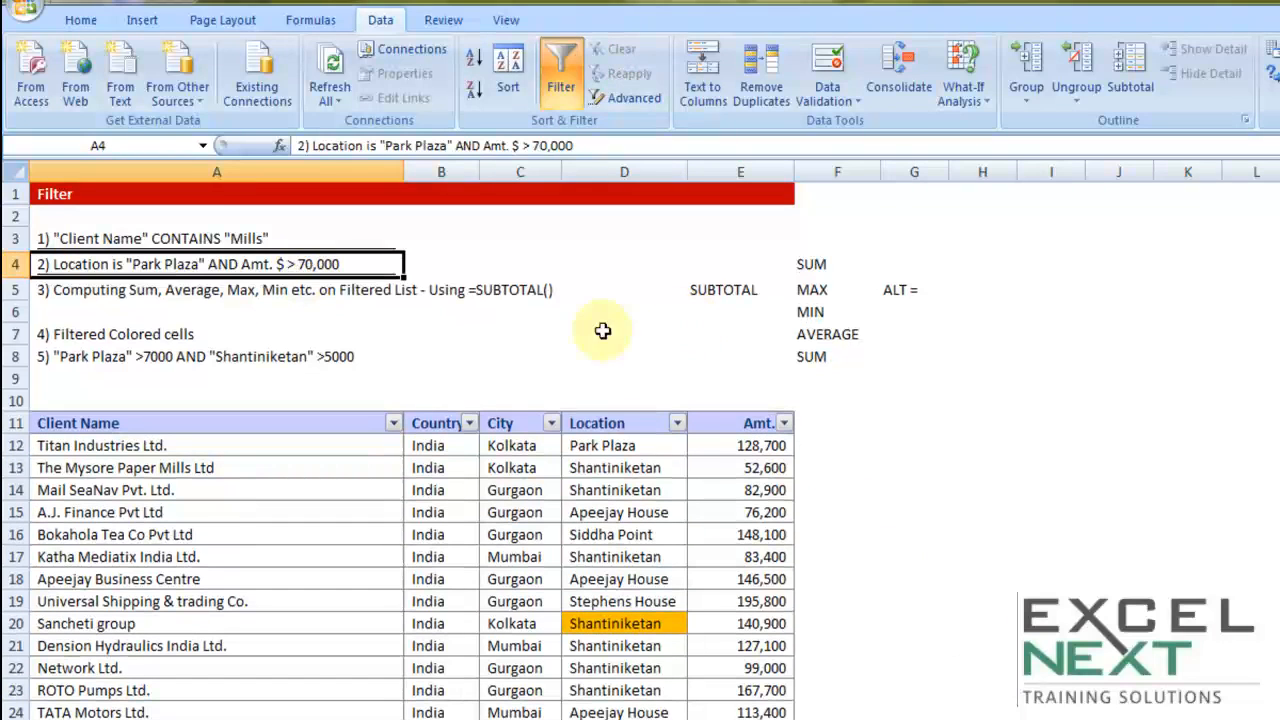
{"action": "left_click", "coordinate": [455, 316]}
{"action": "left_click_drag", "start_coordinate": [45, 289], "coordinate": [505, 287]}
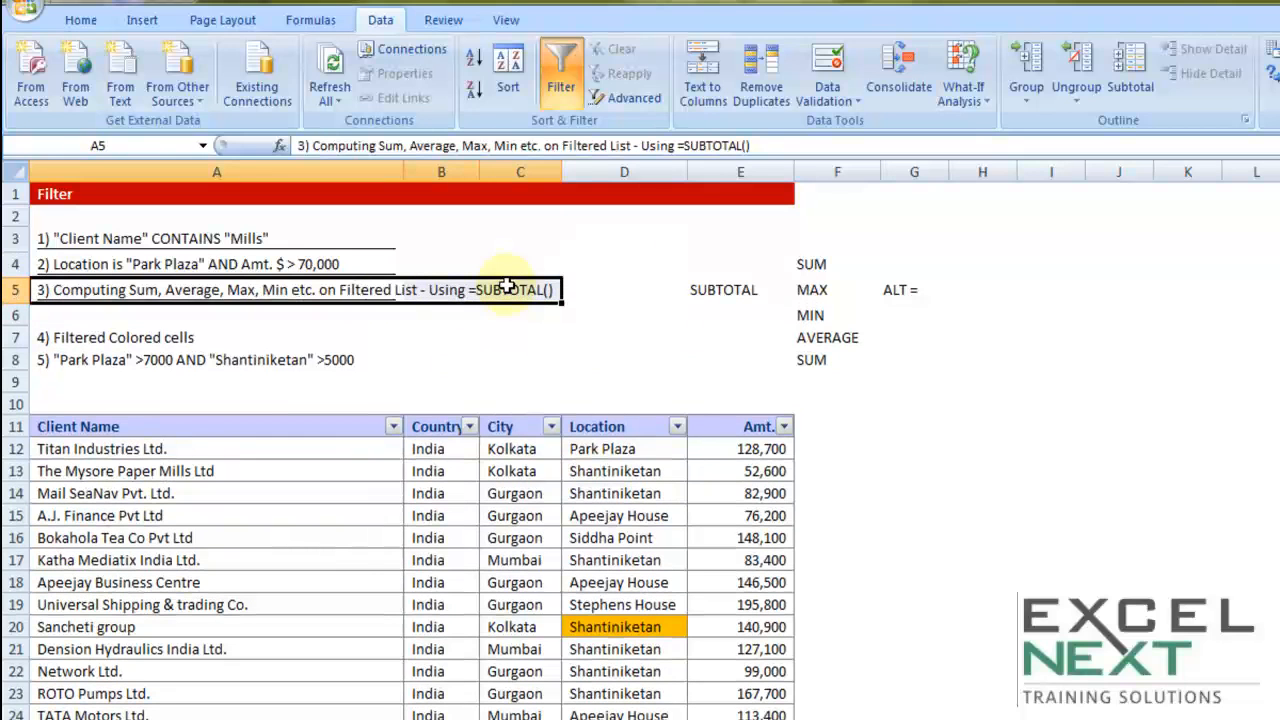
Review the function list in F4:F8, the "ALT =" note in G5 and the coloured cells in the Location column
{"action": "left_click_drag", "start_coordinate": [812, 264], "coordinate": [805, 345]}
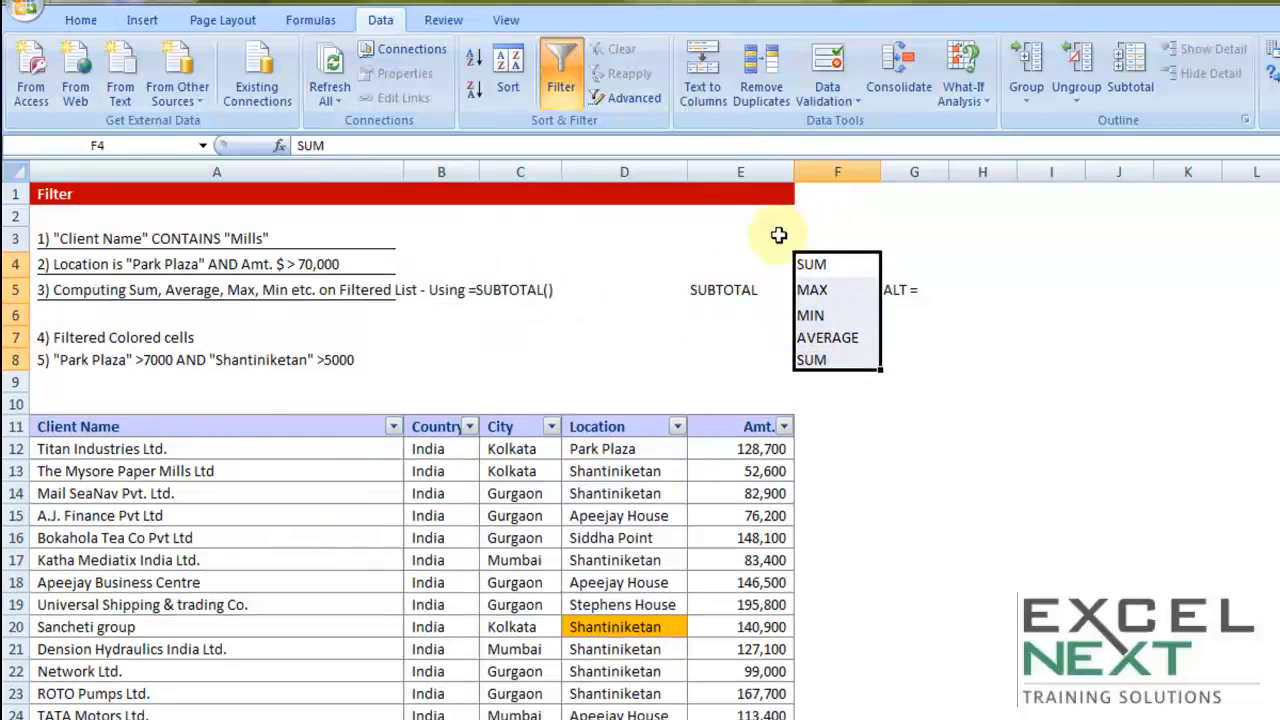
{"action": "left_click", "coordinate": [906, 290]}
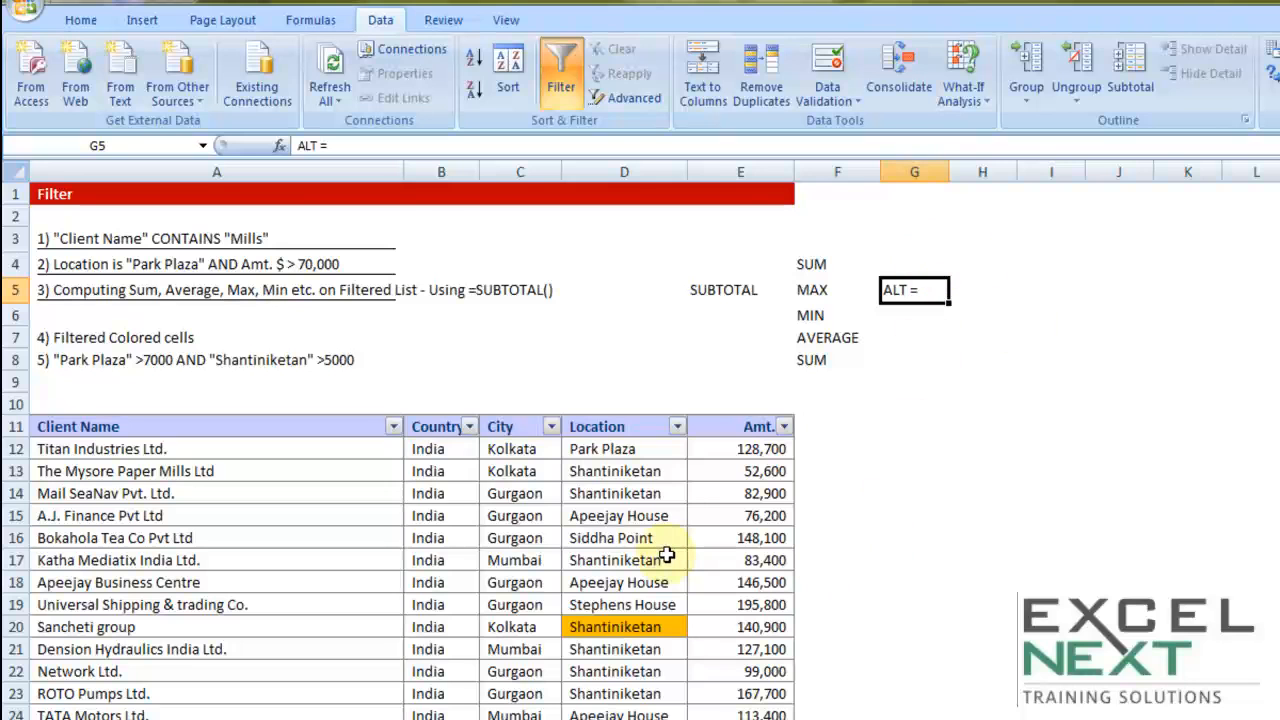
{"action": "scroll", "coordinate": [664, 550], "scroll_direction": "down", "scroll_amount": 8}
{"action": "scroll", "coordinate": [652, 513], "scroll_direction": "up", "scroll_amount": 8}
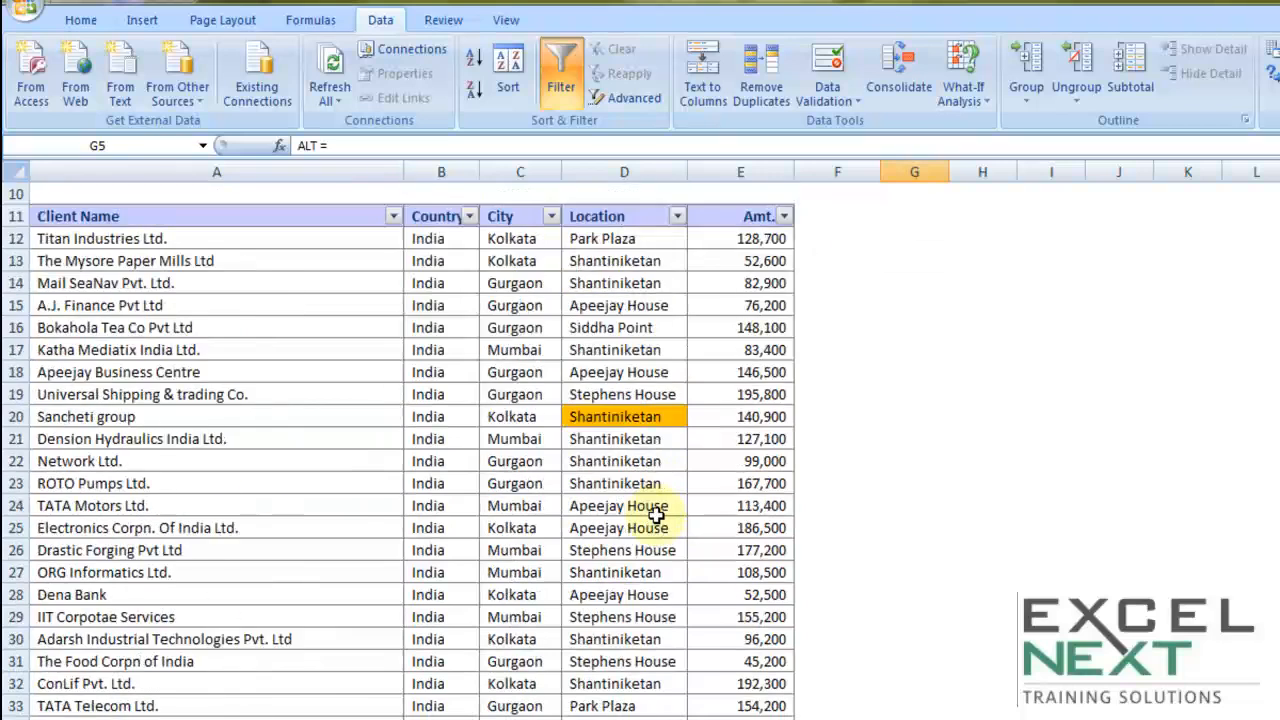
{"action": "left_click", "coordinate": [655, 475]}
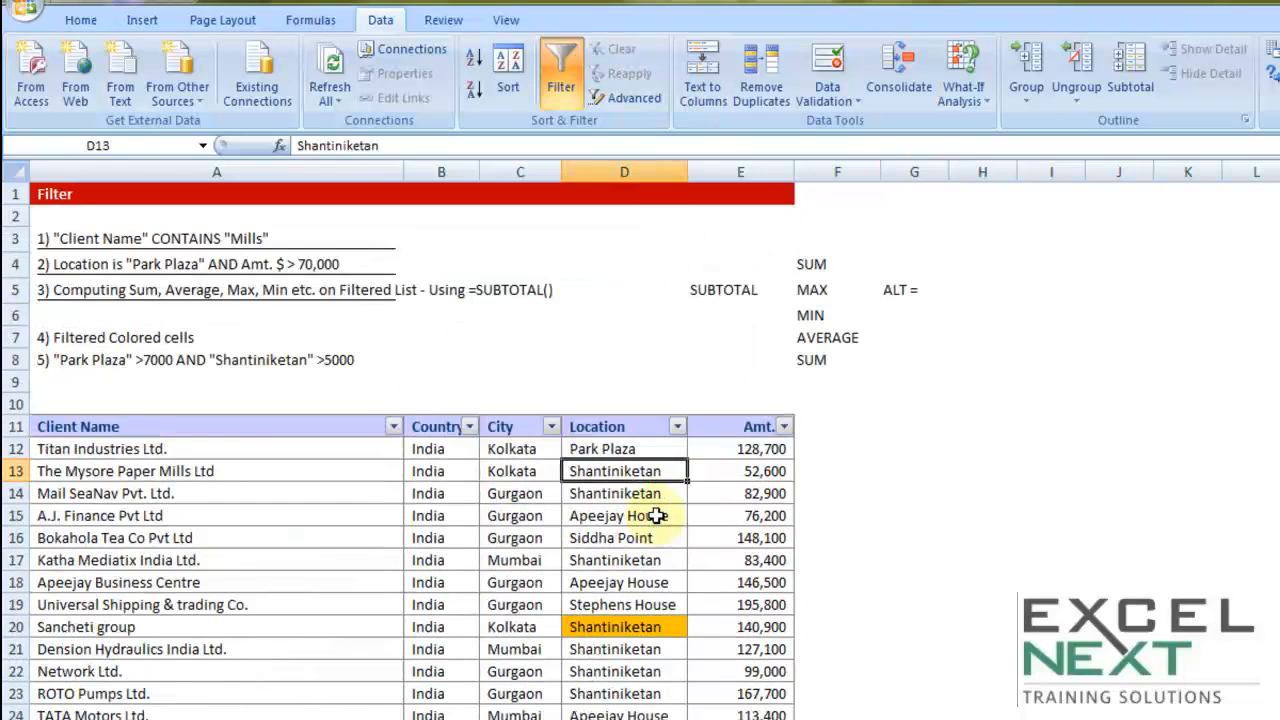
{"action": "scroll", "coordinate": [655, 505], "scroll_direction": "down", "scroll_amount": 2}
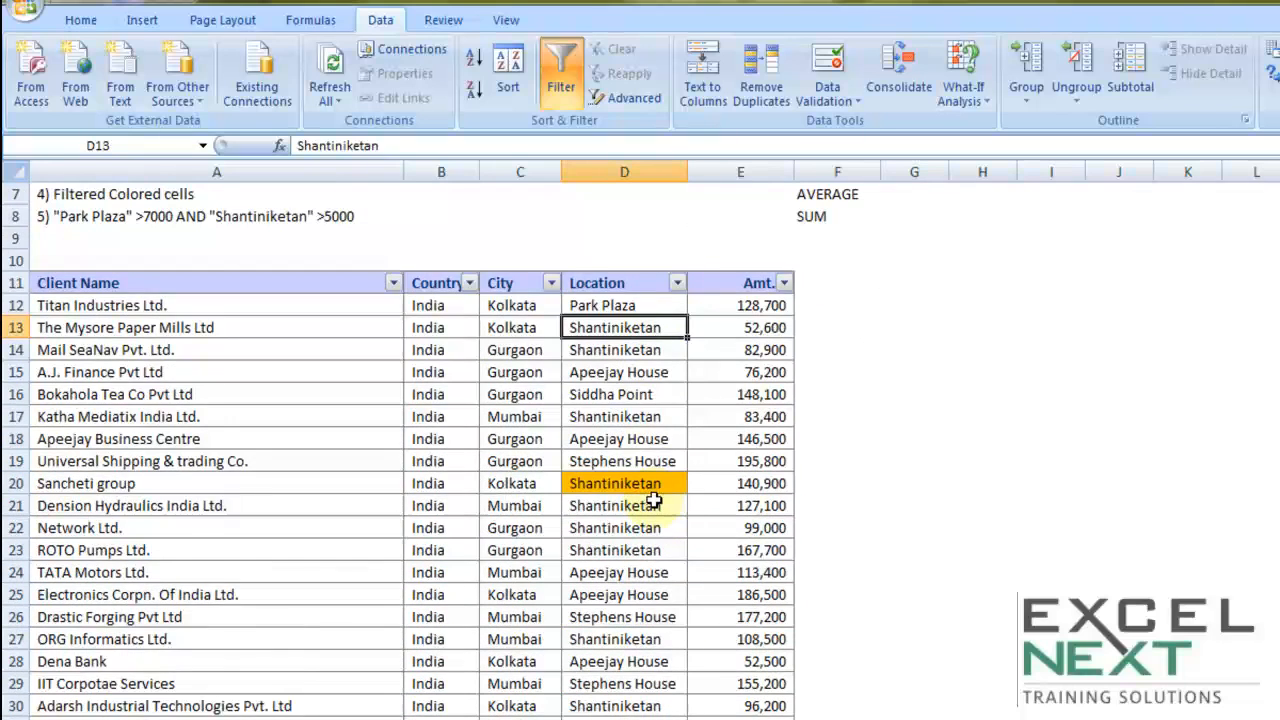
{"action": "scroll", "coordinate": [655, 500], "scroll_direction": "down", "scroll_amount": 6}
{"action": "scroll", "coordinate": [655, 500], "scroll_direction": "up", "scroll_amount": 6}
Sort the client table by Location cell colour, putting the orange cells first
{"action": "left_click", "coordinate": [678, 285]}
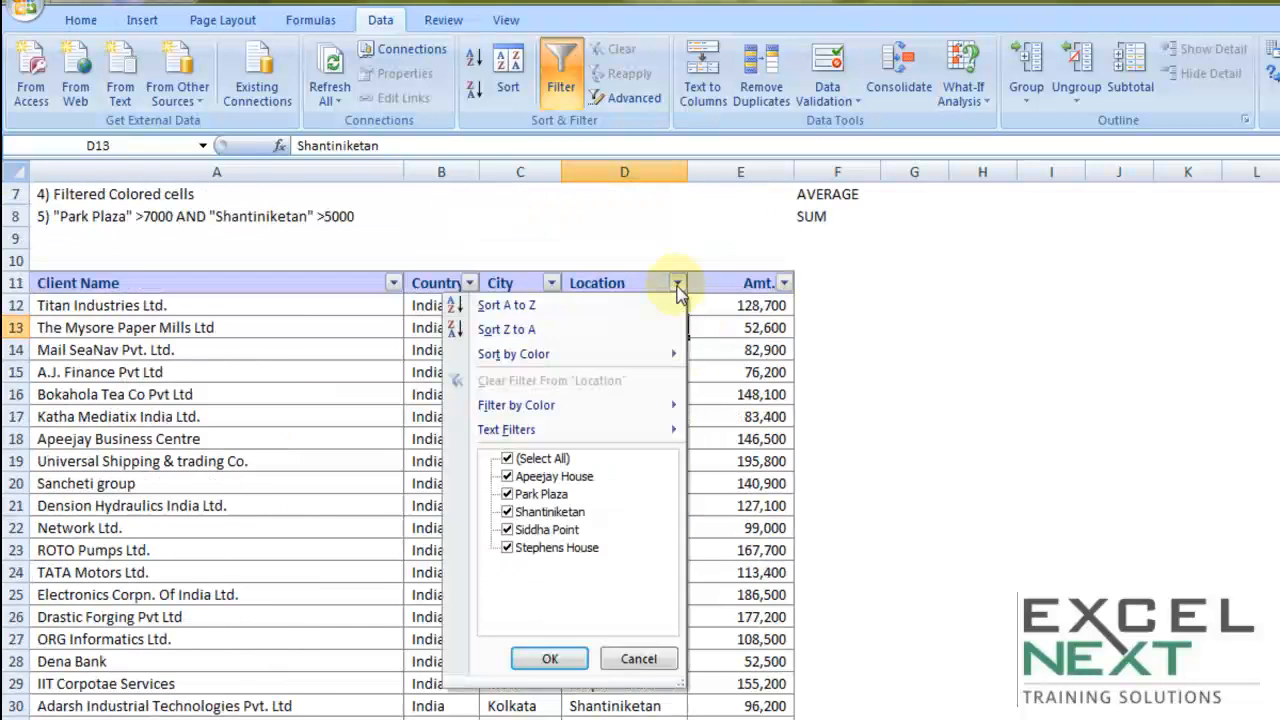
{"action": "mouse_move", "coordinate": [541, 365]}
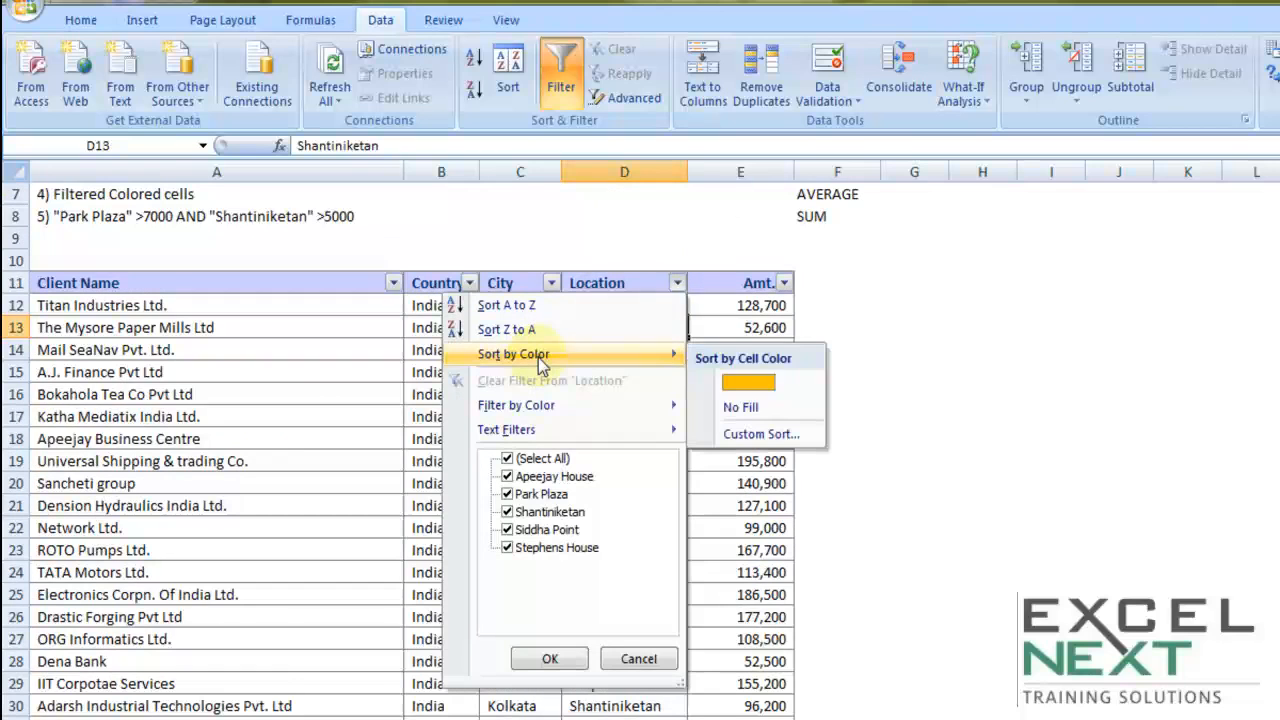
{"action": "left_click", "coordinate": [751, 383]}
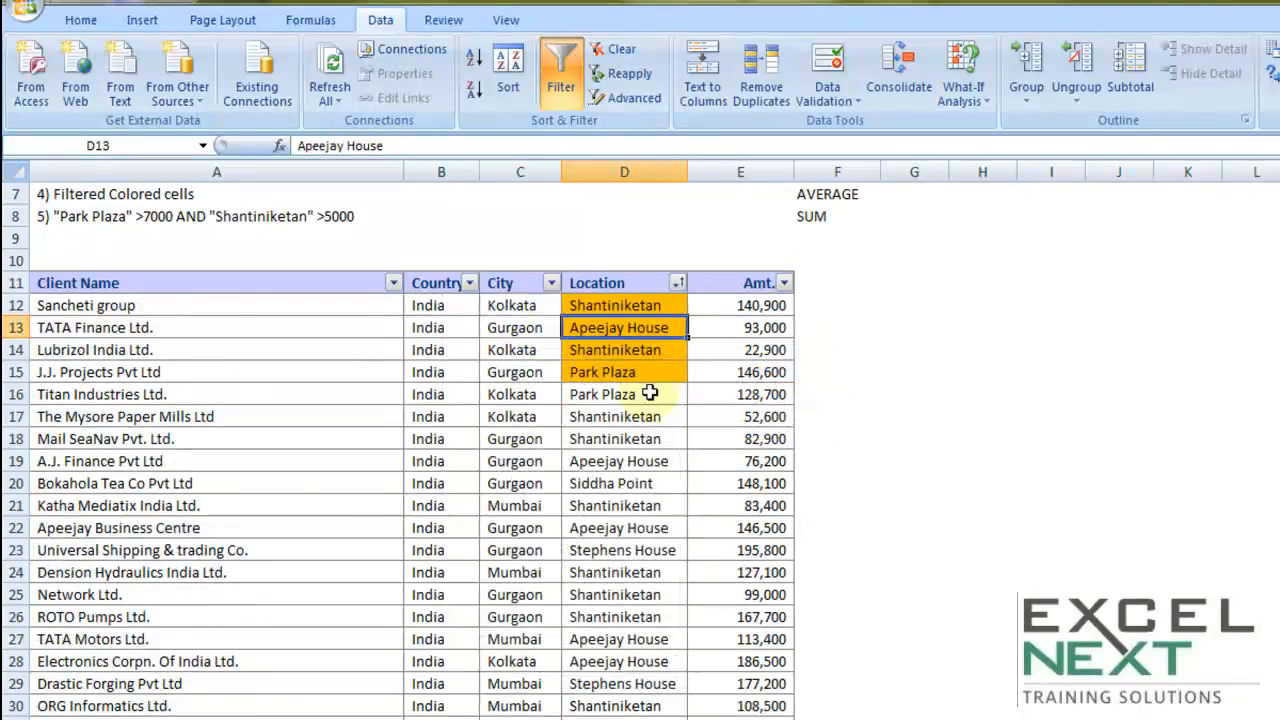
Sort the client table by Location cell colour, putting the cells with No Fill first
{"action": "left_click", "coordinate": [677, 284]}
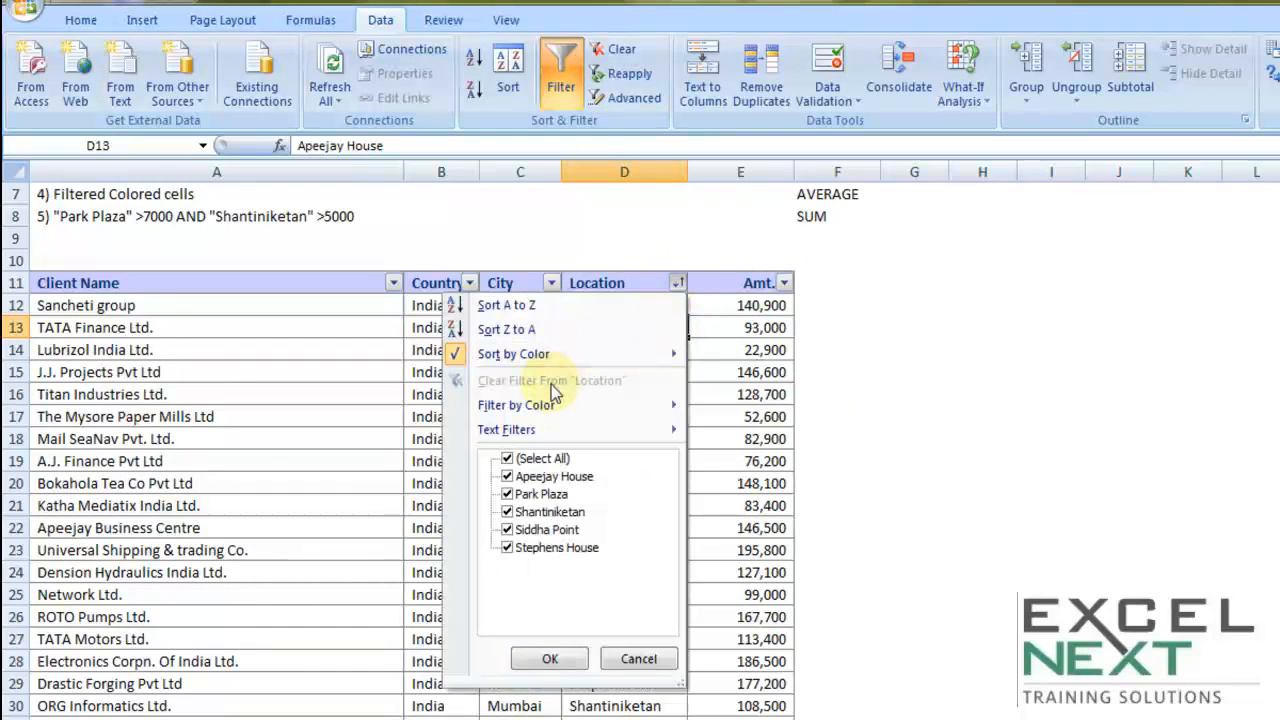
{"action": "mouse_move", "coordinate": [571, 356]}
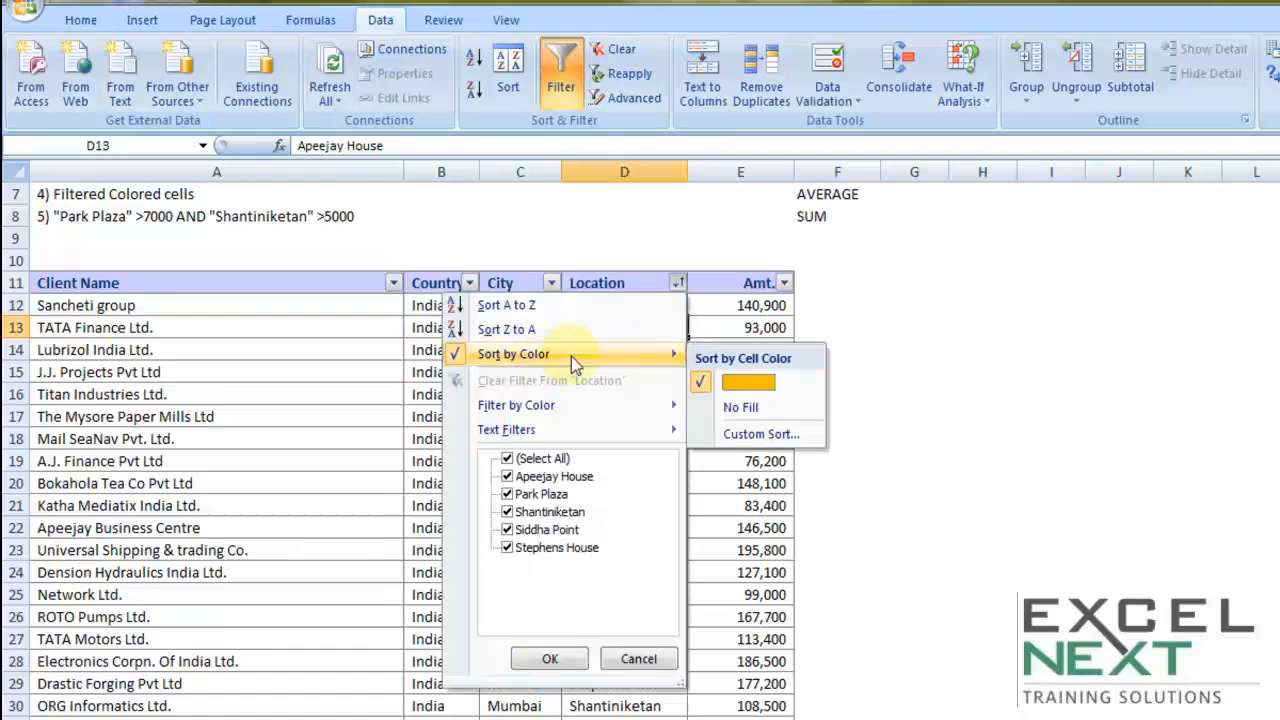
{"action": "left_click", "coordinate": [741, 408]}
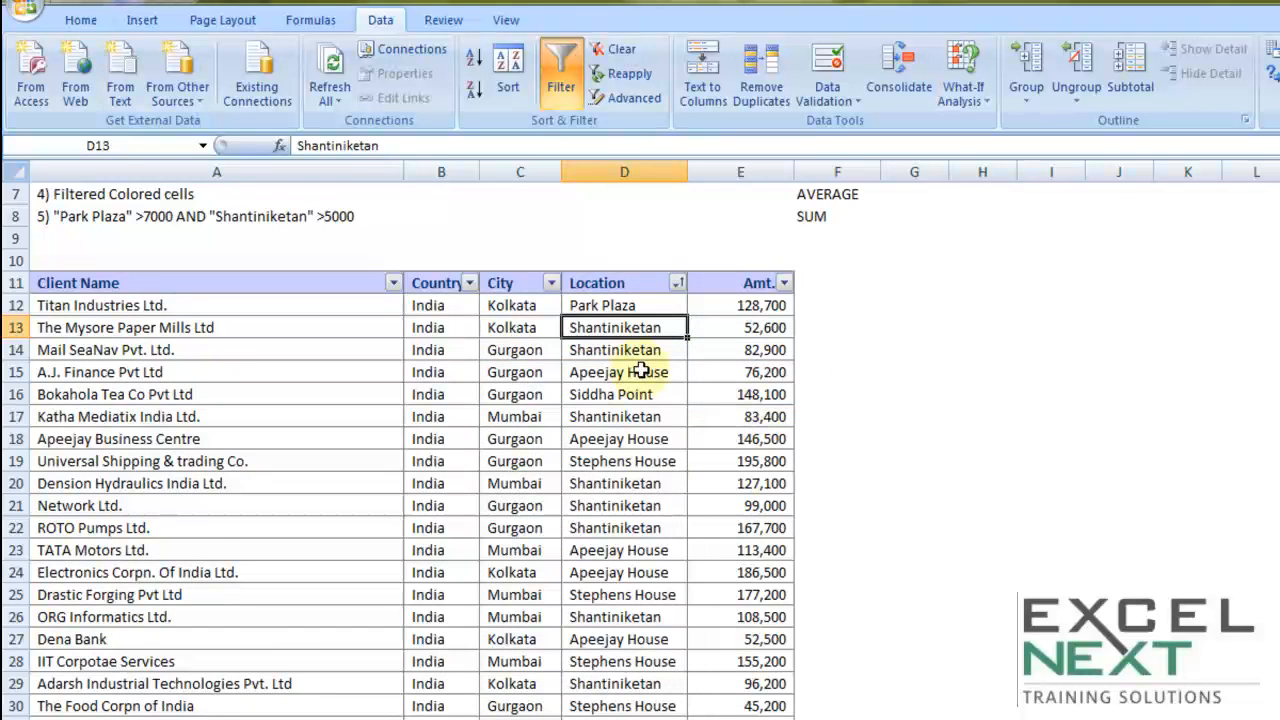
Clear the filter and sort state from the client table and look through its rows
{"action": "scroll", "coordinate": [620, 366], "scroll_direction": "up", "scroll_amount": 2}
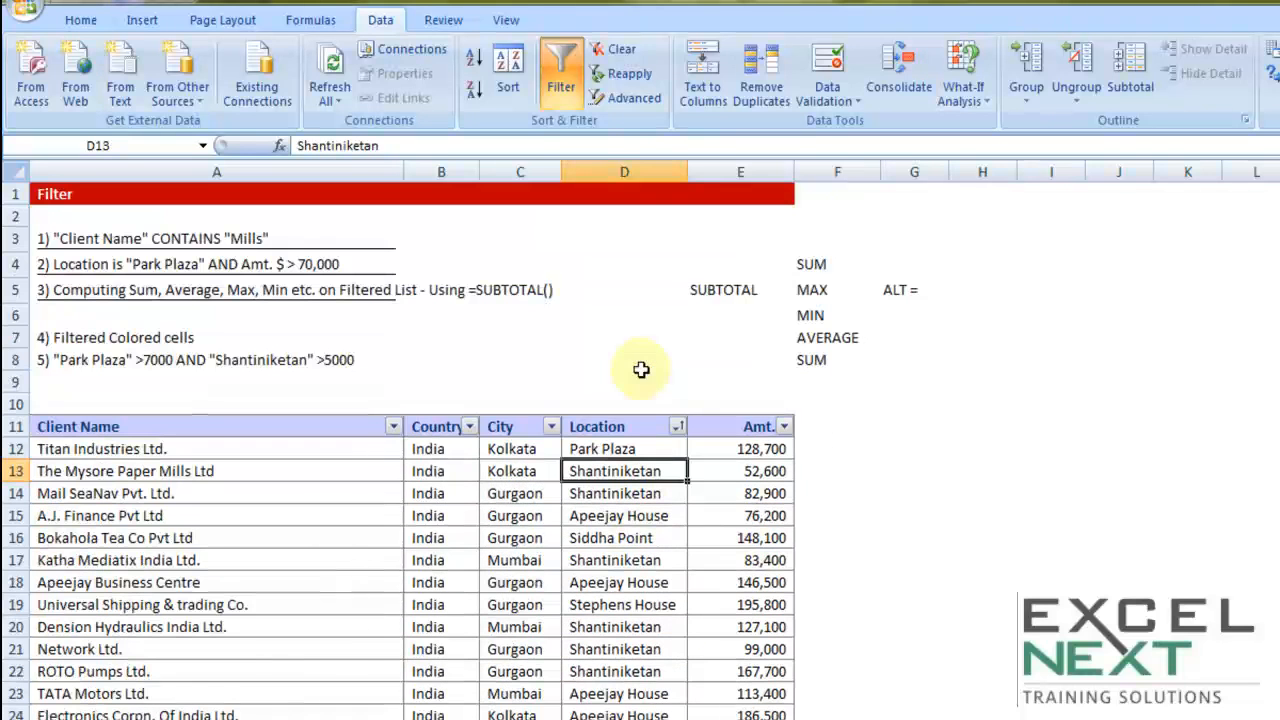
{"action": "left_click", "coordinate": [610, 52]}
{"action": "scroll", "coordinate": [704, 580], "scroll_direction": "down", "scroll_amount": 3}
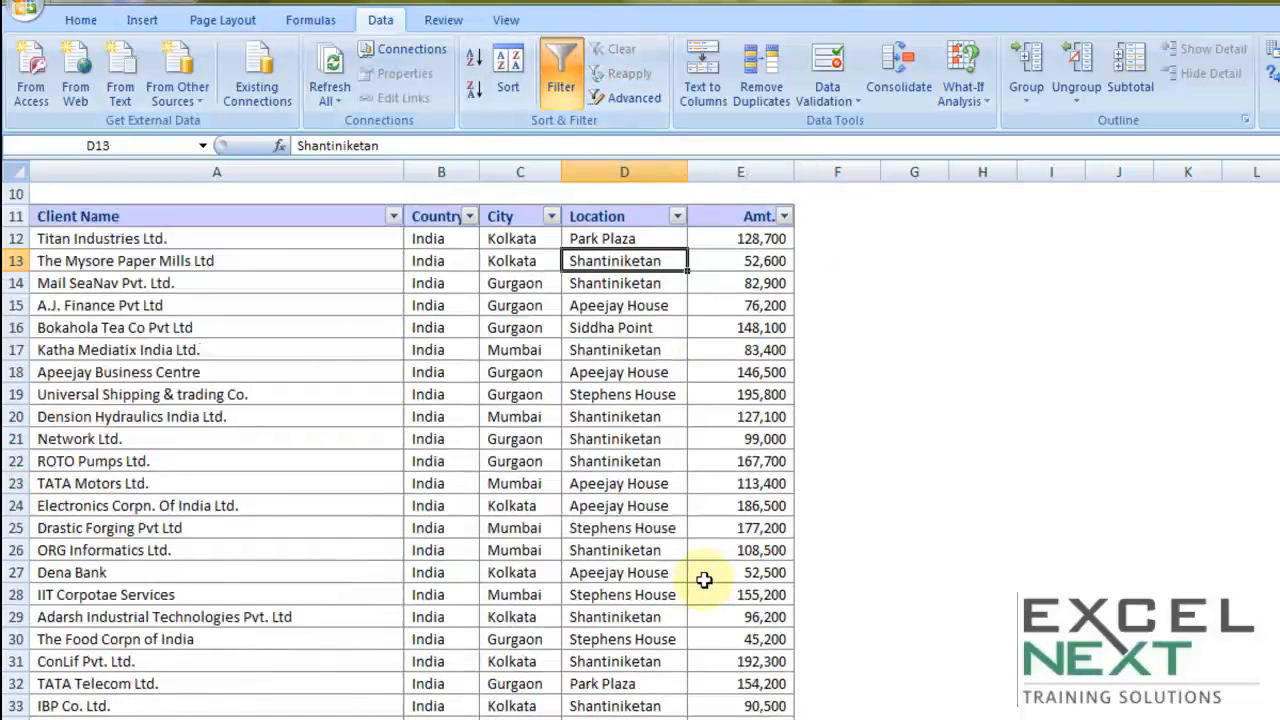
{"action": "scroll", "coordinate": [704, 580], "scroll_direction": "up", "scroll_amount": 3}
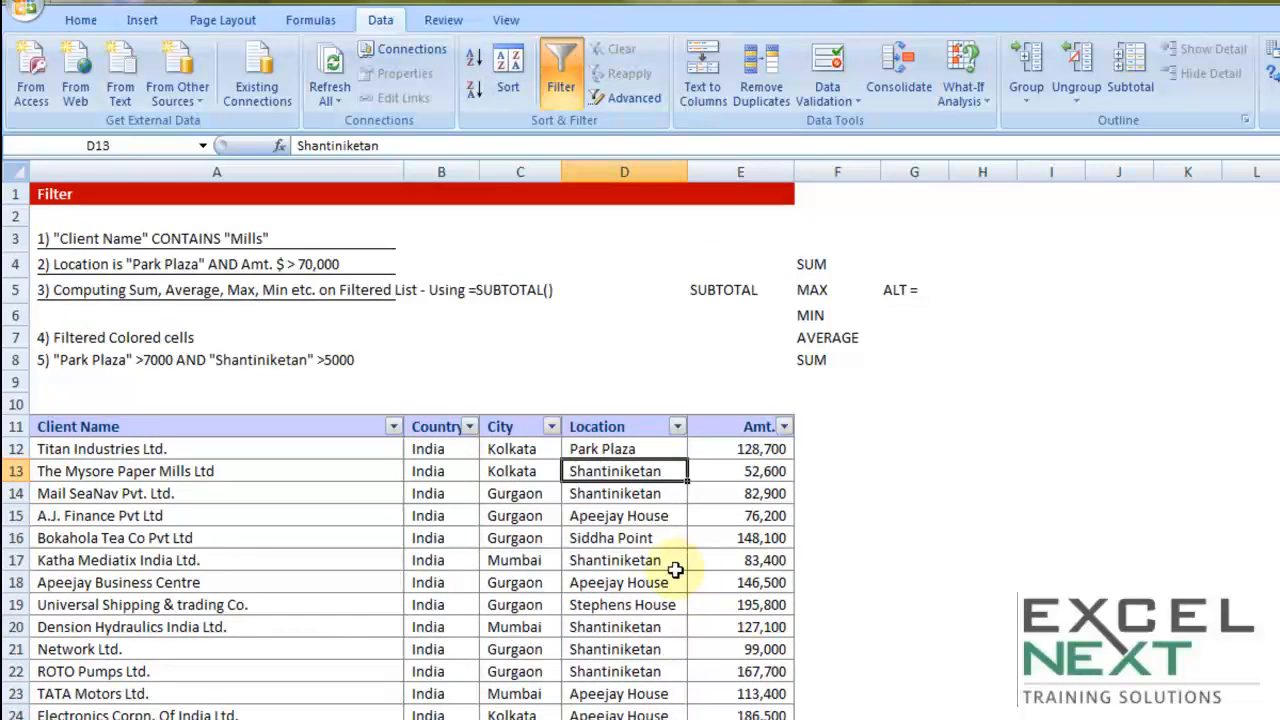
{"action": "scroll", "coordinate": [718, 562], "scroll_direction": "down", "scroll_amount": 11}
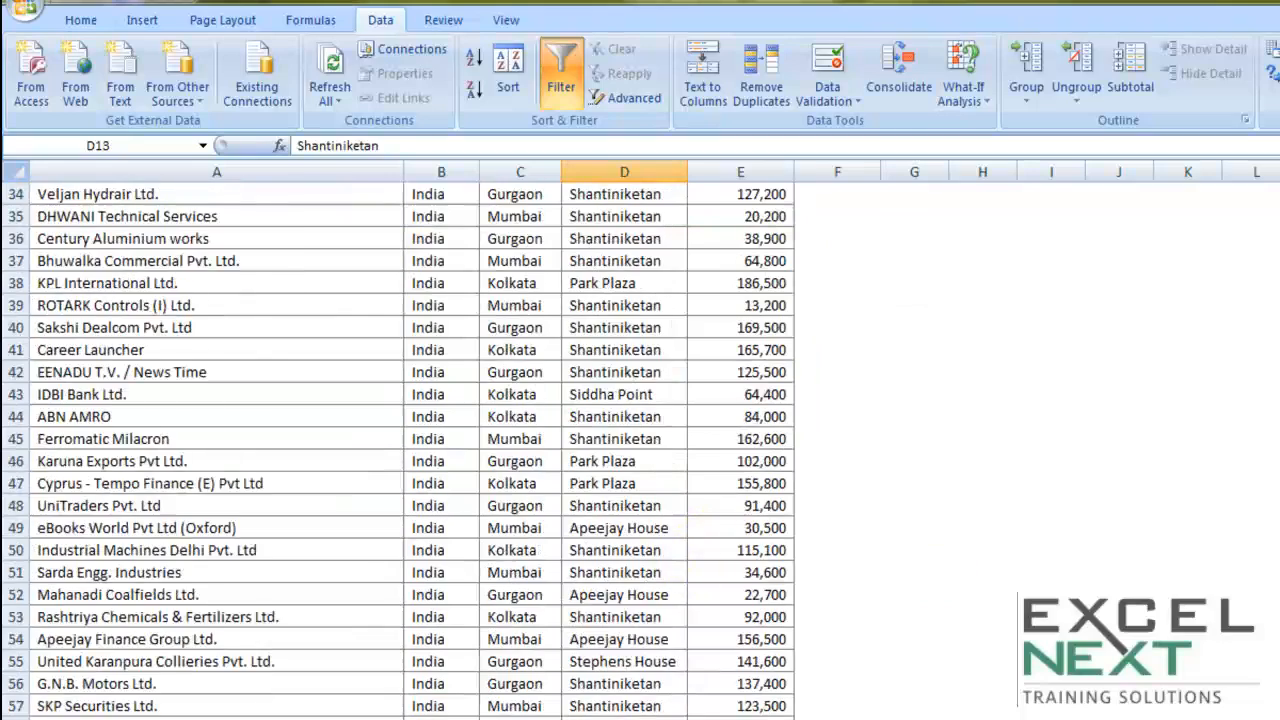
Undo the sort-state clearing and both Location cell-colour sorts to restore the client table's original row order
{"action": "scroll", "coordinate": [718, 562], "scroll_direction": "down", "scroll_amount": 20}
{"action": "scroll", "coordinate": [718, 562], "scroll_direction": "down", "scroll_amount": 5}
{"action": "scroll", "coordinate": [718, 562], "scroll_direction": "up", "scroll_amount": 20}
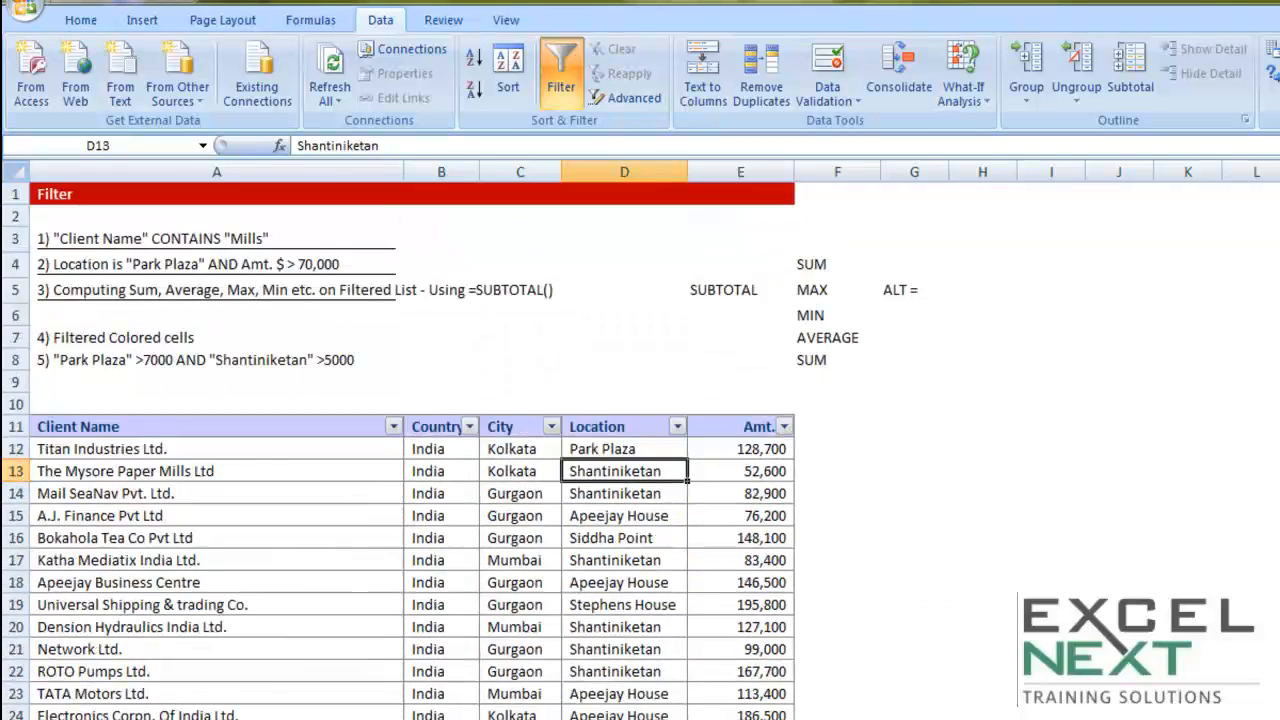
{"action": "key", "text": "ctrl+z"}
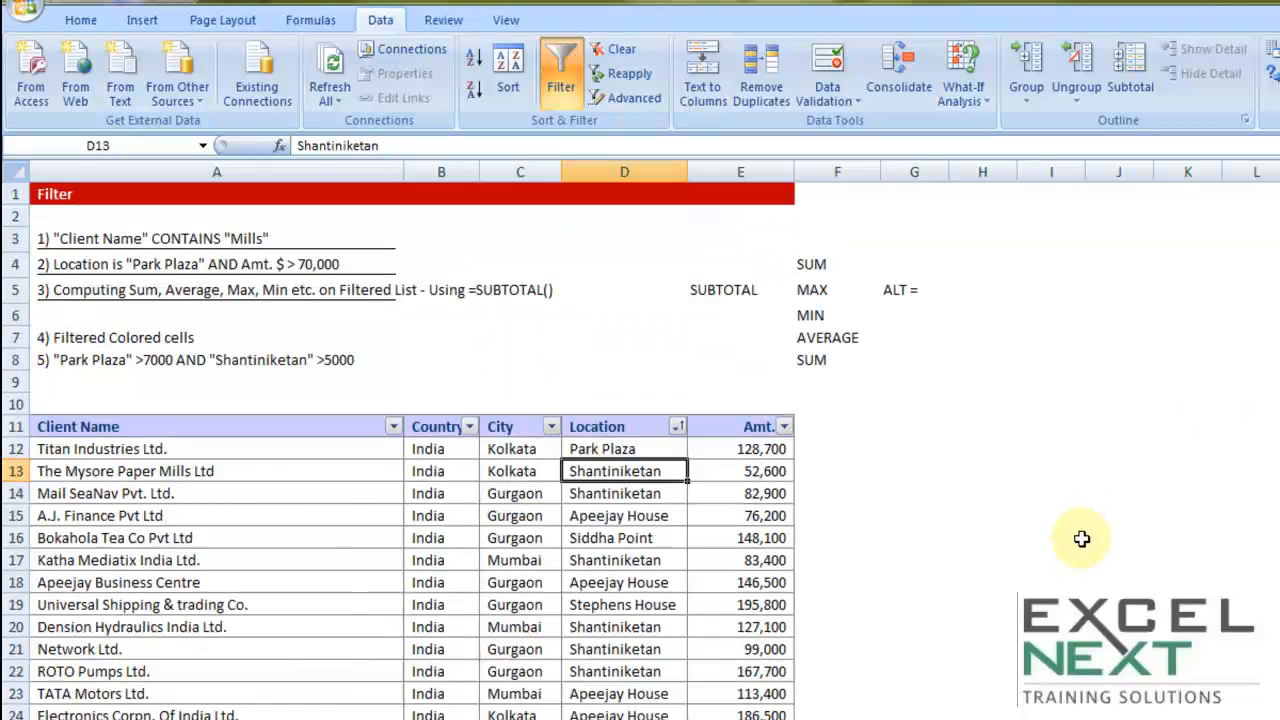
{"action": "key", "text": "ctrl+z"}
{"action": "key", "text": "ctrl+z"}
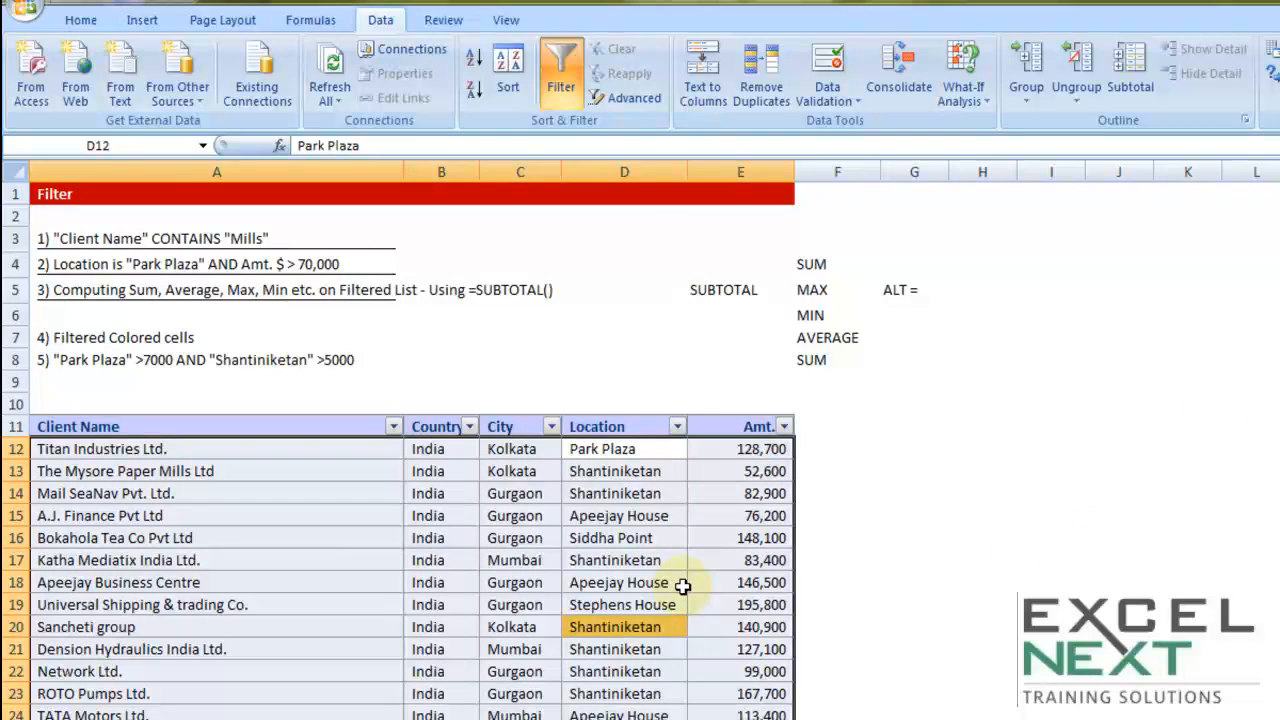
Underline condition 4 in A7 and correct condition 5 in A8 to "Park Plaza" >70000 AND "Shantiniketan" >50000
{"action": "left_click", "coordinate": [55, 338]}
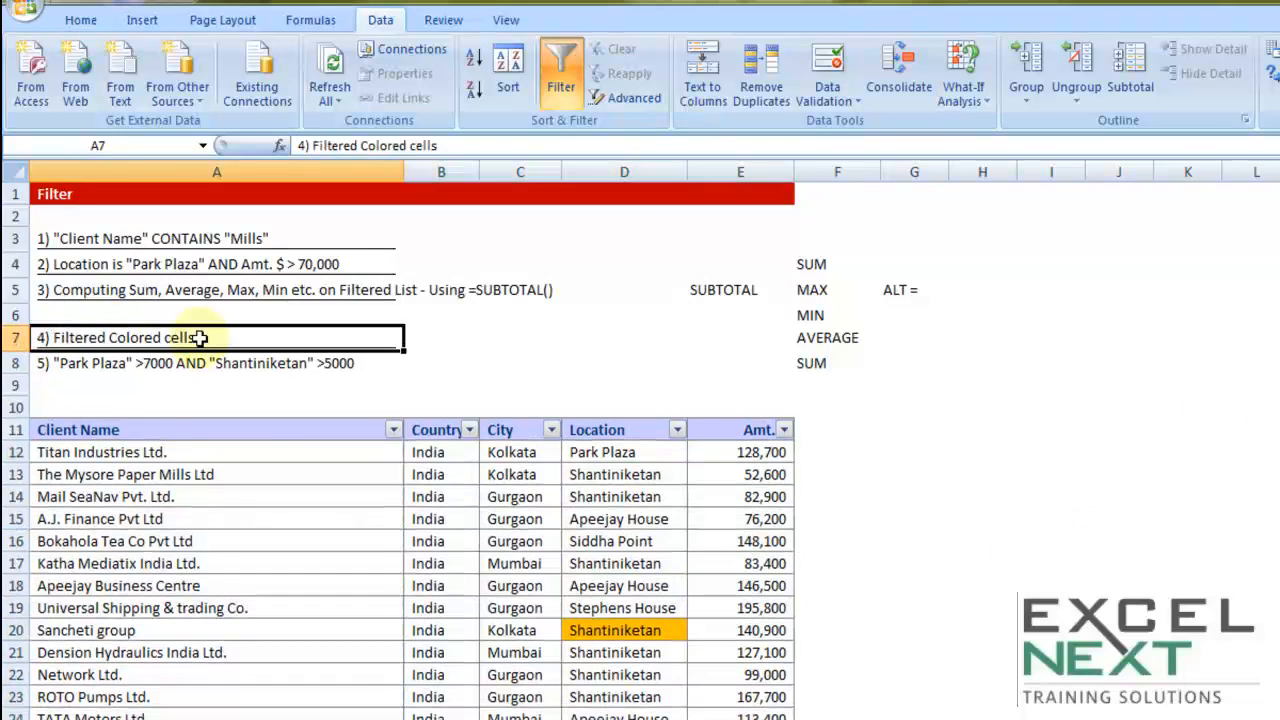
{"action": "left_click", "coordinate": [632, 565]}
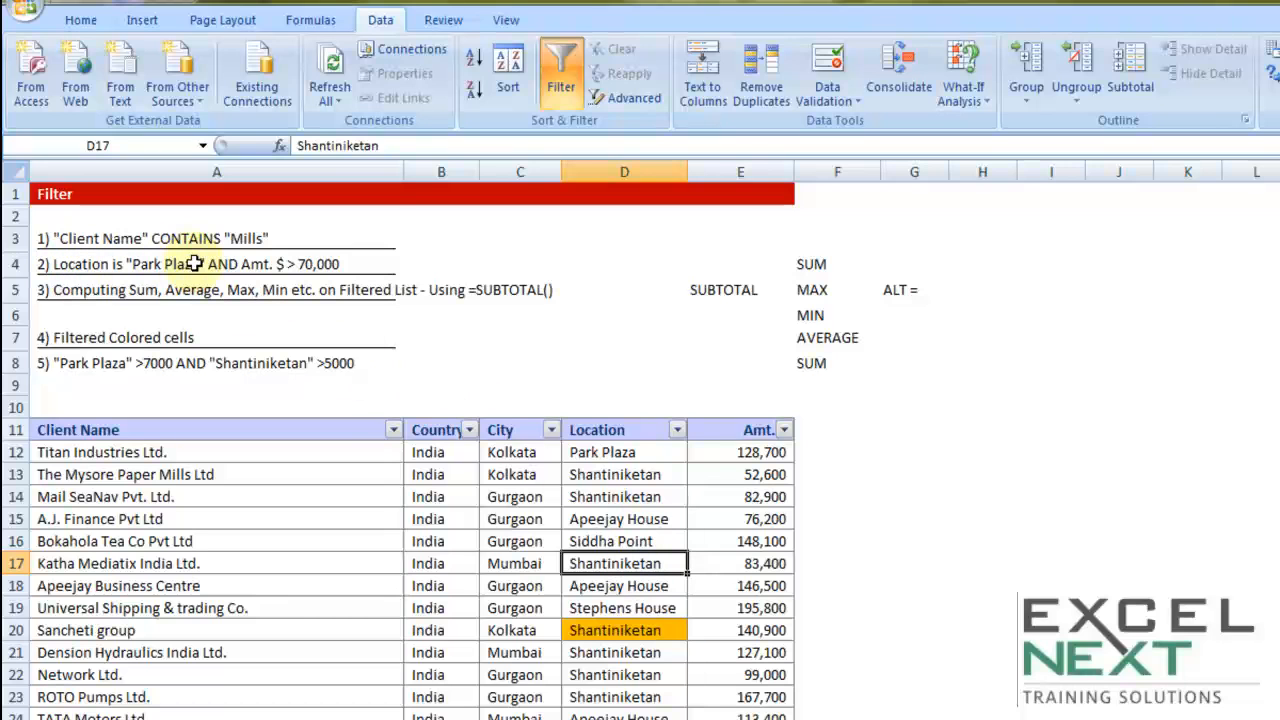
{"action": "double_click", "coordinate": [157, 363]}
{"action": "type", "text": "0"}
{"action": "left_click", "coordinate": [257, 410]}
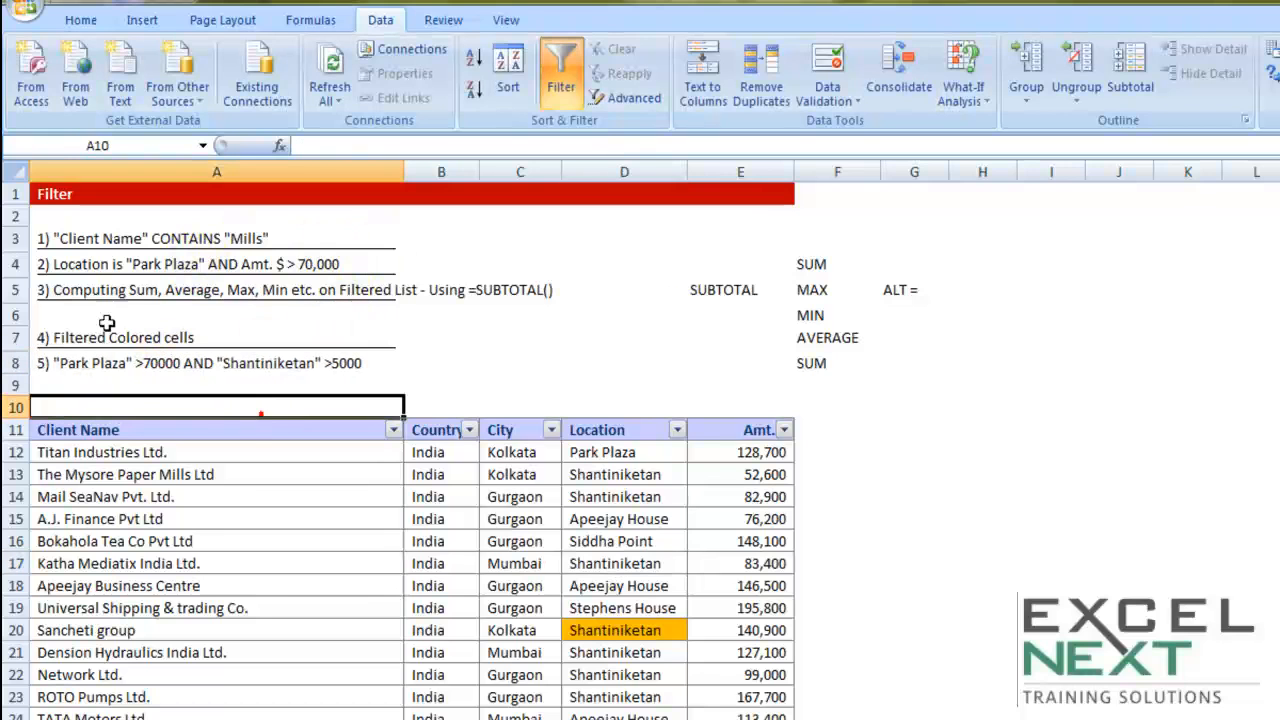
{"action": "double_click", "coordinate": [348, 363]}
{"action": "type", "text": "0"}
{"action": "left_click", "coordinate": [459, 349]}
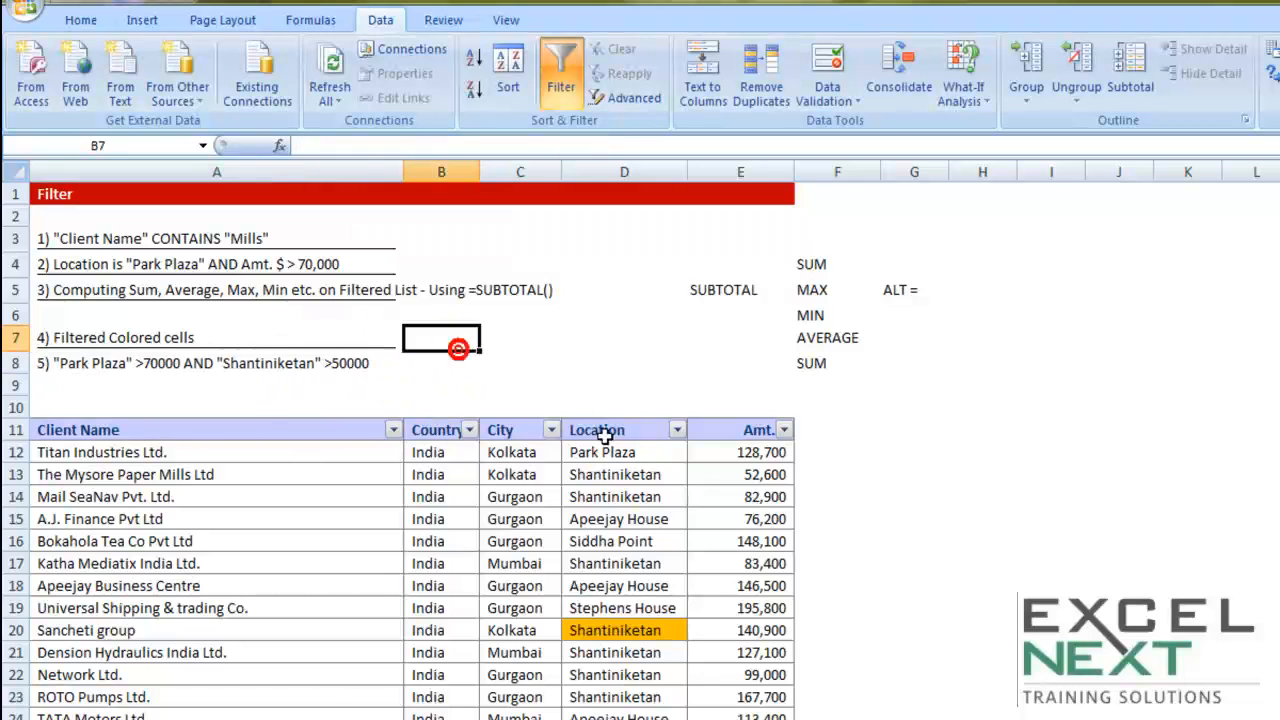
Filter the Location column to show only Park Plaza and Shantiniketan
{"action": "left_click", "coordinate": [680, 431]}
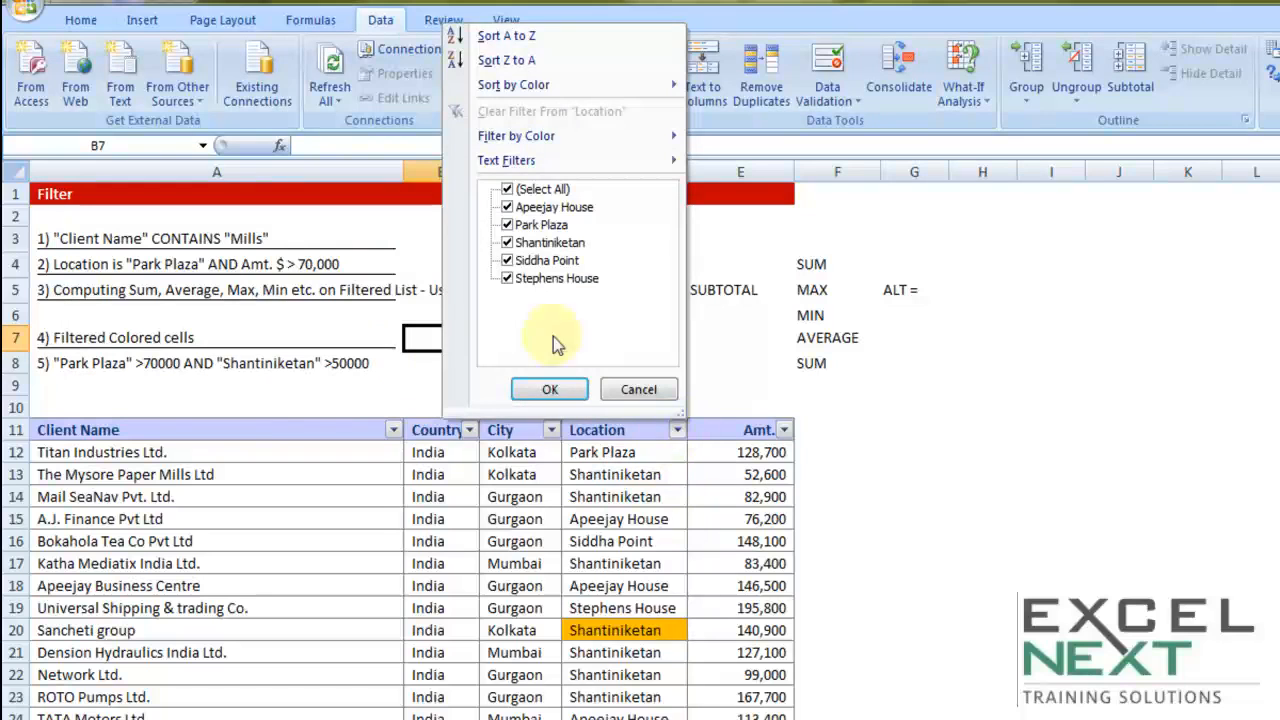
{"action": "left_click", "coordinate": [506, 190]}
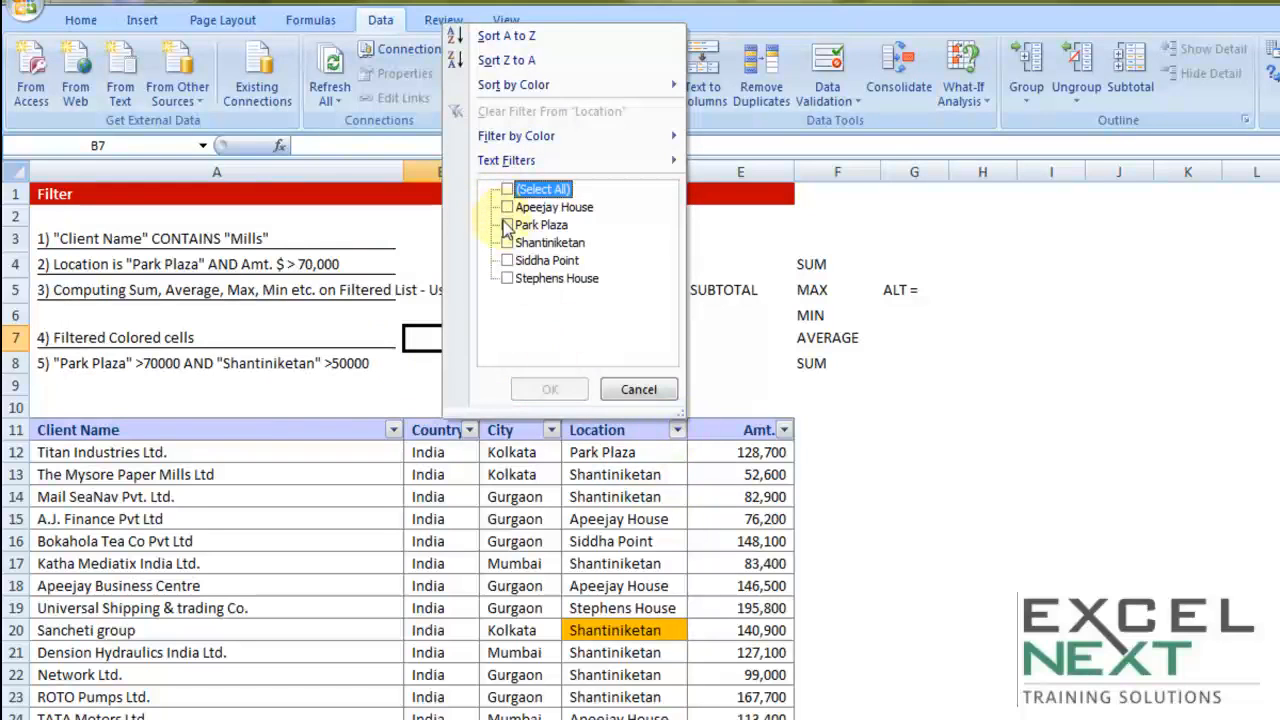
{"action": "left_click", "coordinate": [508, 226]}
{"action": "left_click", "coordinate": [508, 243]}
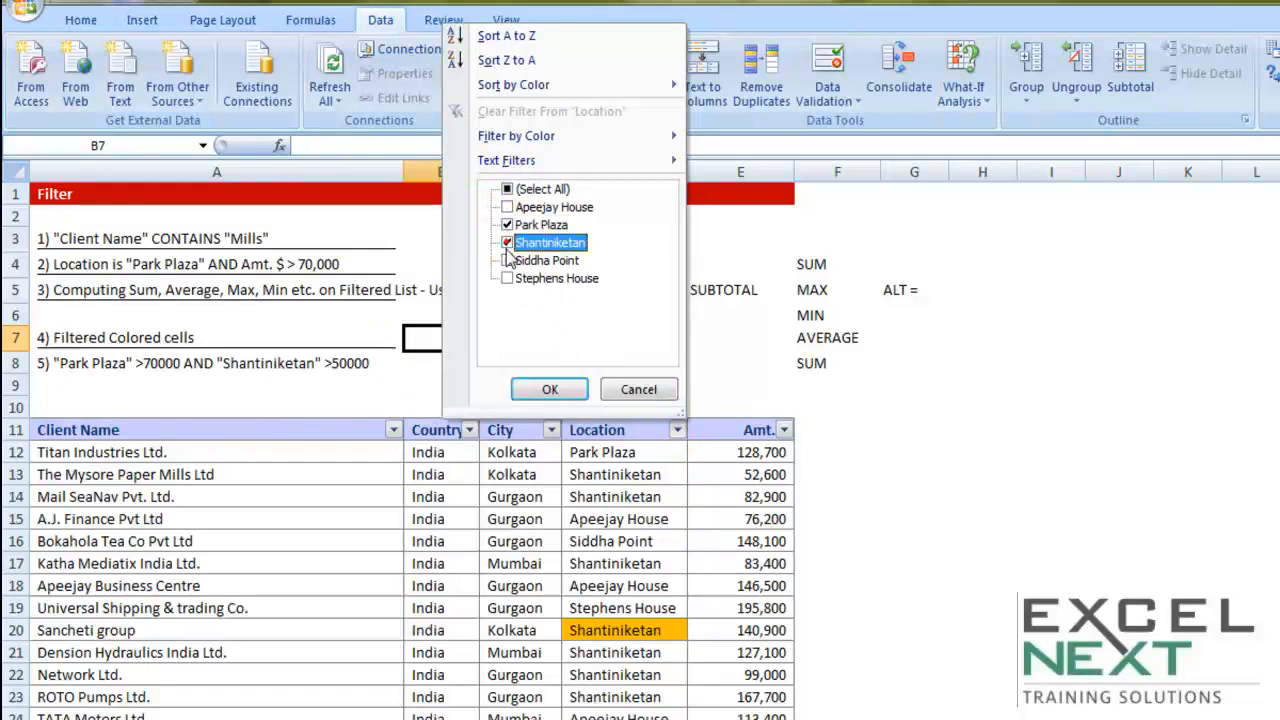
{"action": "left_click", "coordinate": [550, 389]}
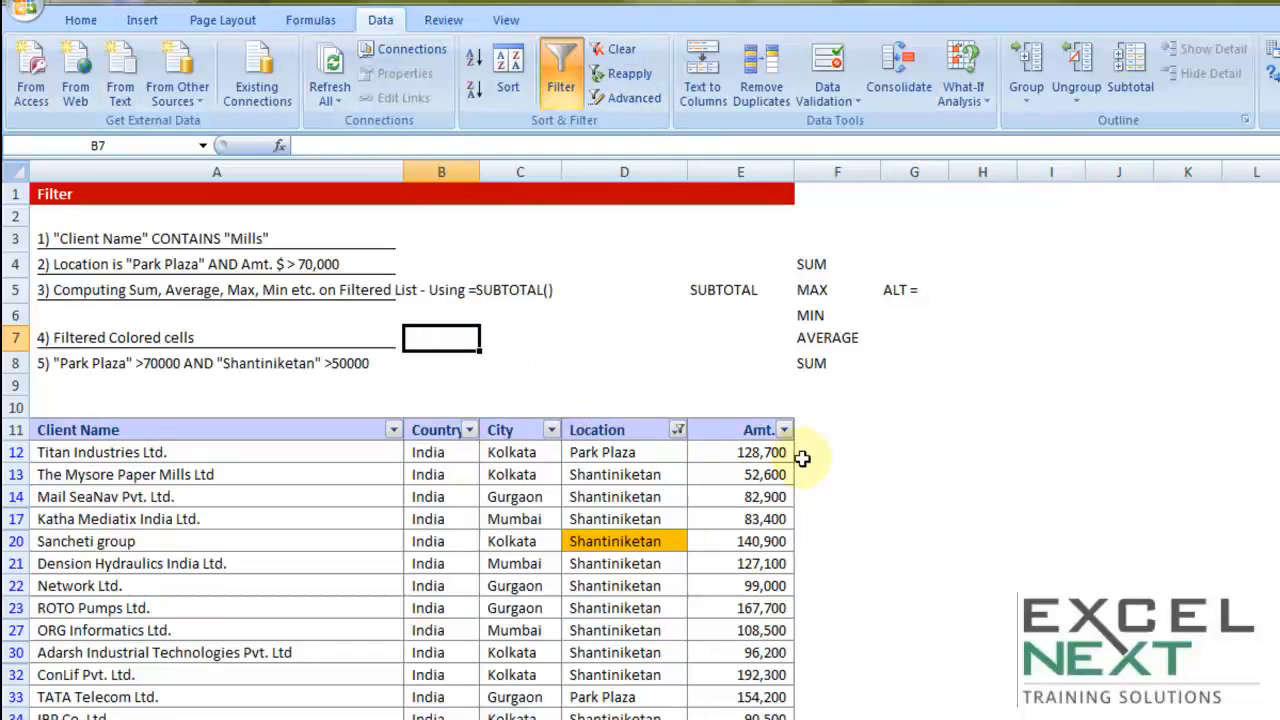
Try a custom Amt. filter that combines greater than 50000 And greater than 70000, without applying it
{"action": "left_click", "coordinate": [784, 430]}
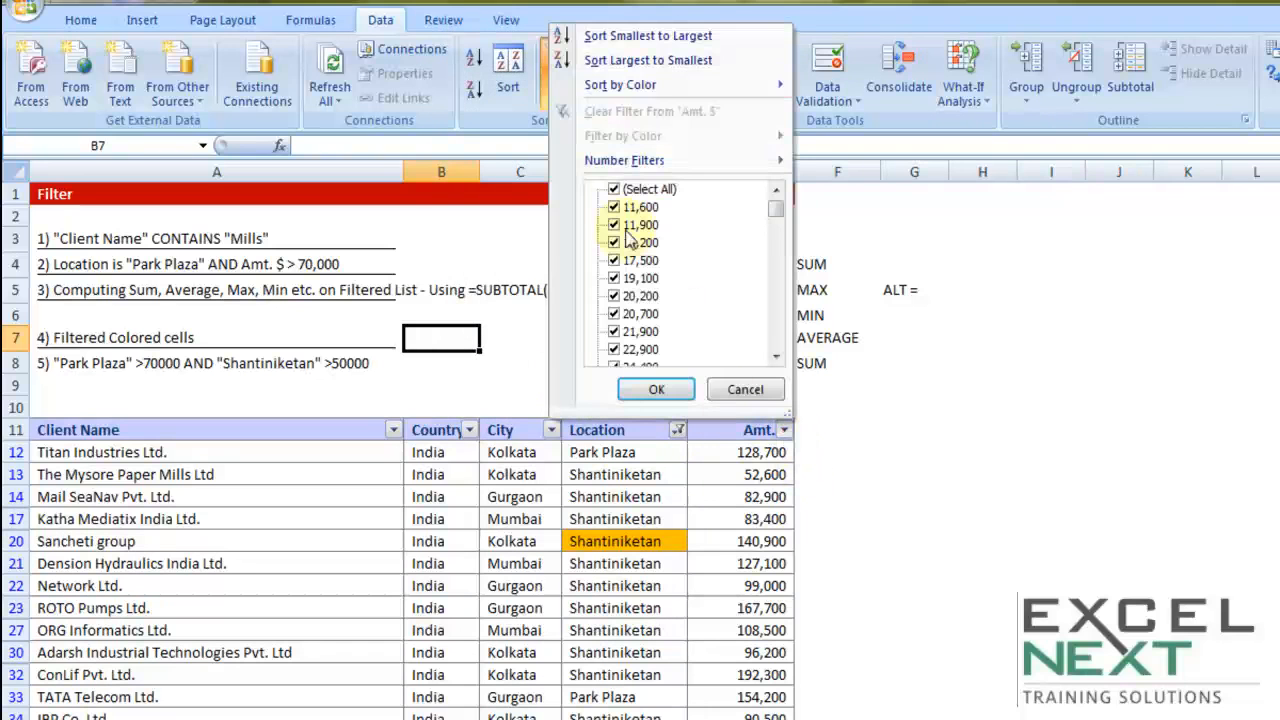
{"action": "mouse_move", "coordinate": [607, 161]}
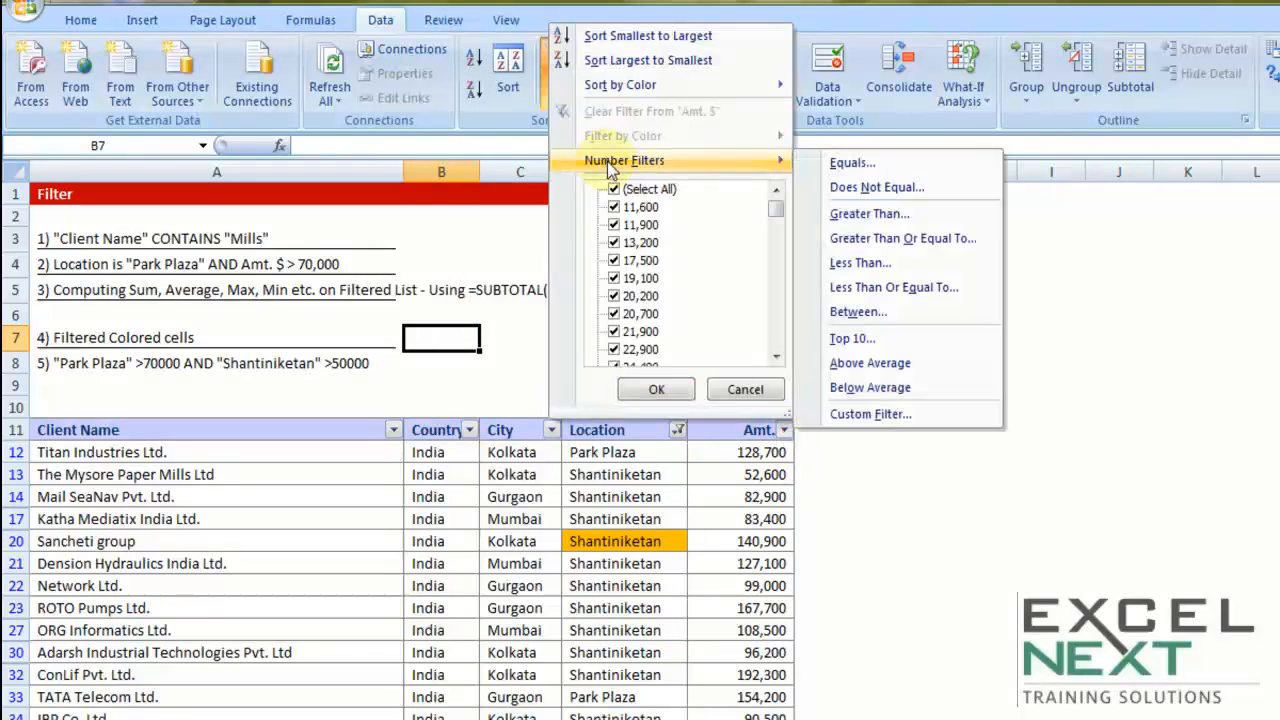
{"action": "left_click", "coordinate": [863, 213]}
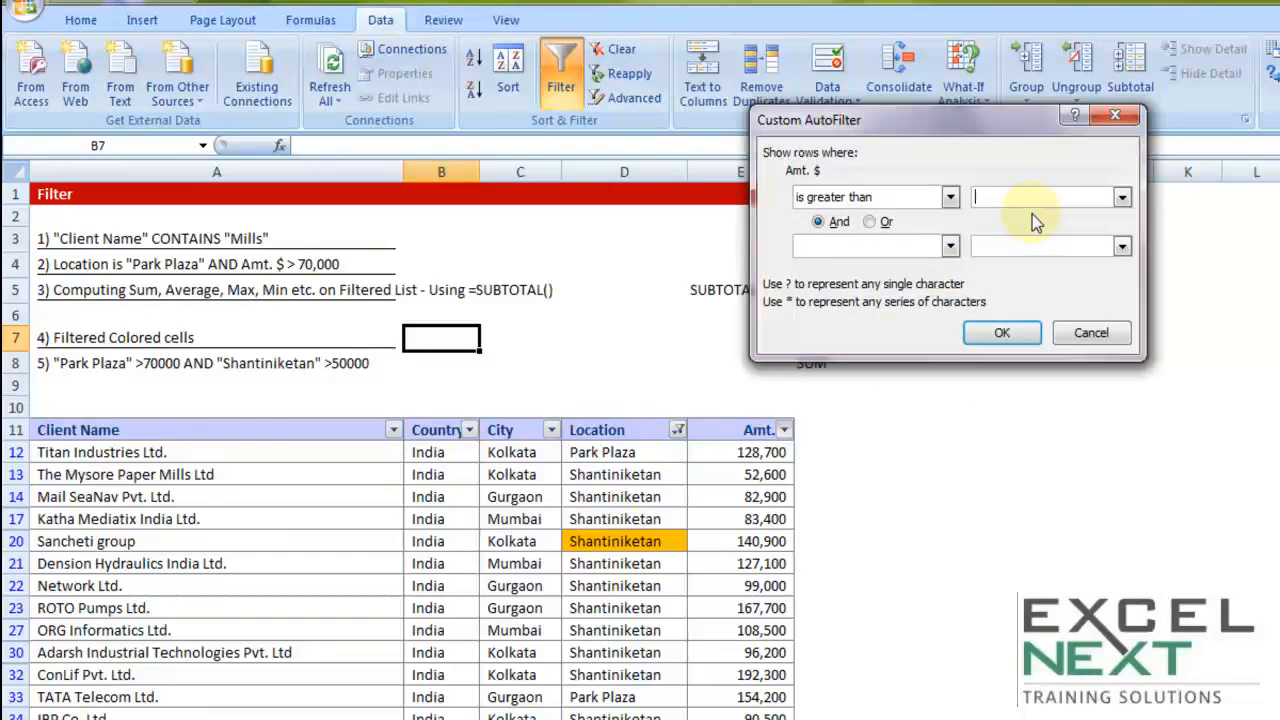
{"action": "type", "text": "70000"}
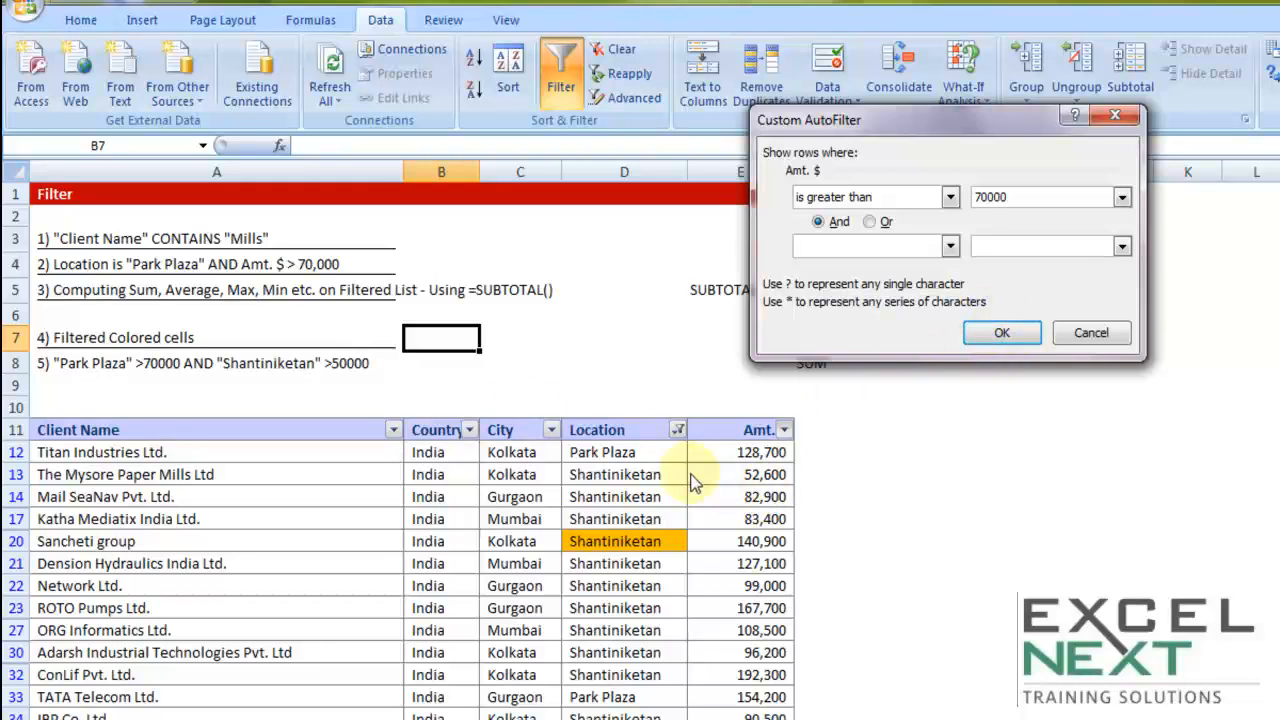
{"action": "left_click_drag", "start_coordinate": [1016, 198], "coordinate": [928, 197]}
{"action": "type", "text": "500"}
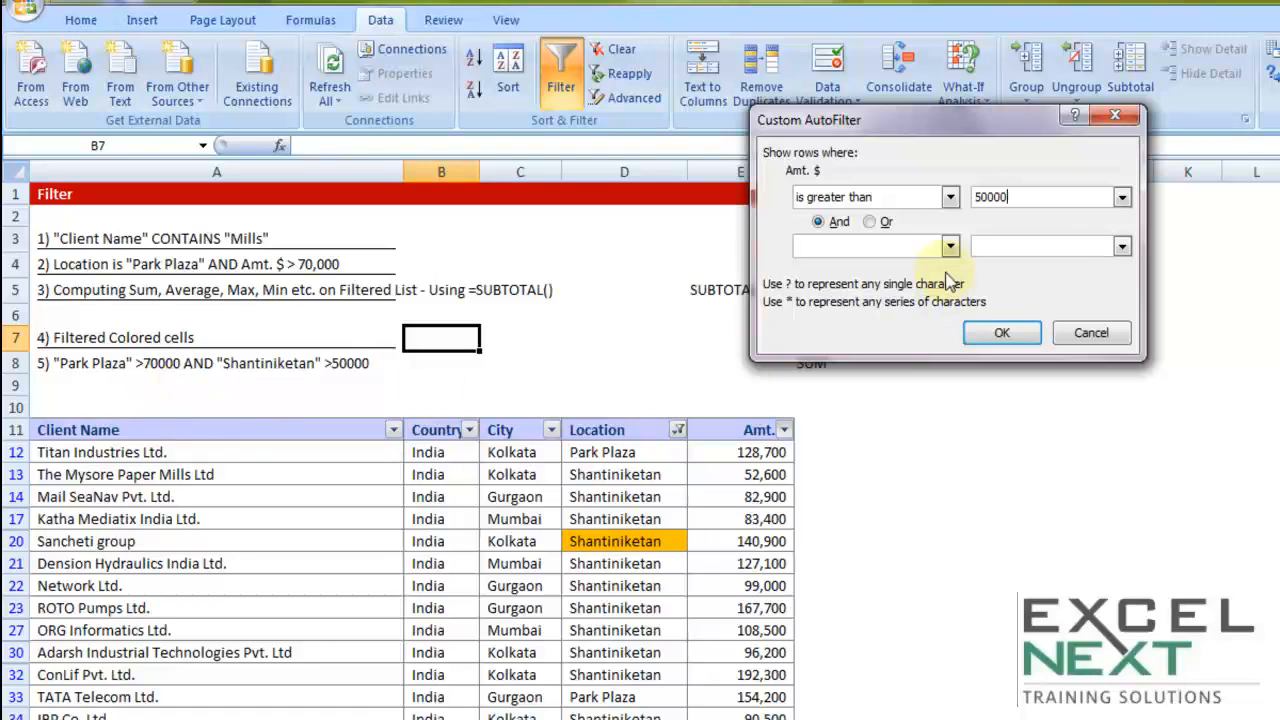
{"action": "left_click", "coordinate": [950, 247]}
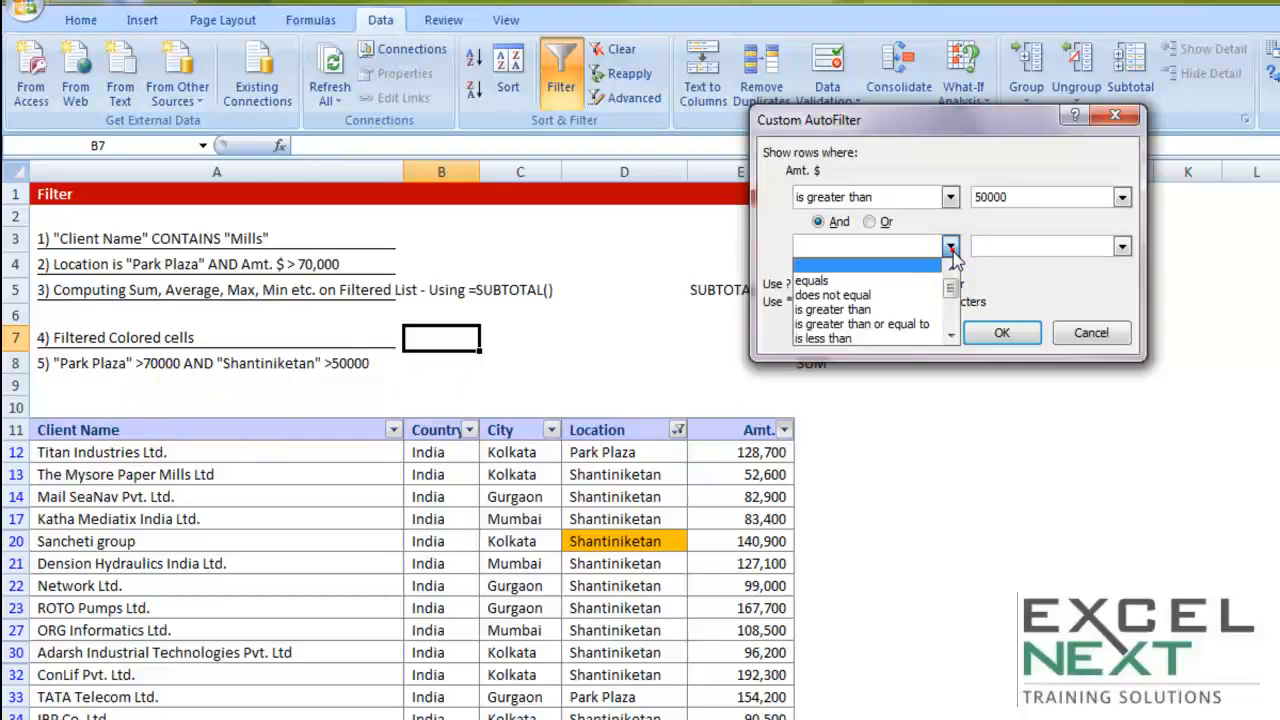
{"action": "left_click", "coordinate": [864, 306]}
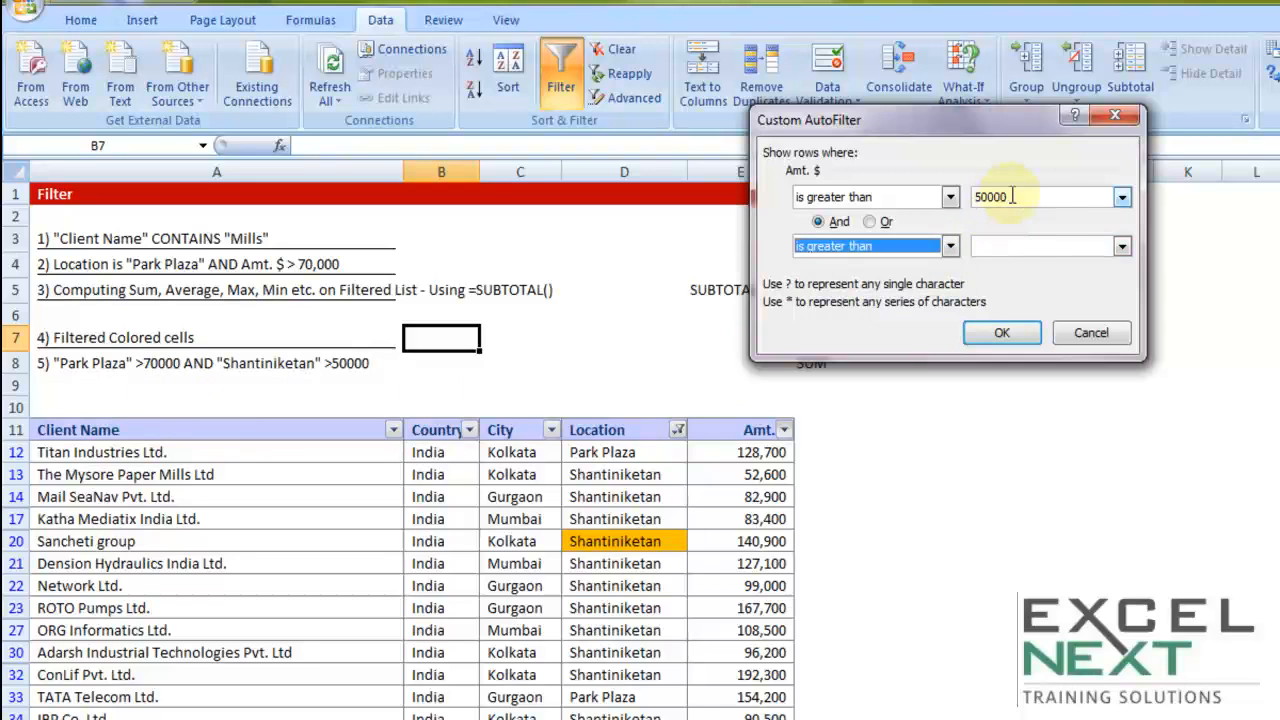
{"action": "left_click", "coordinate": [1000, 247]}
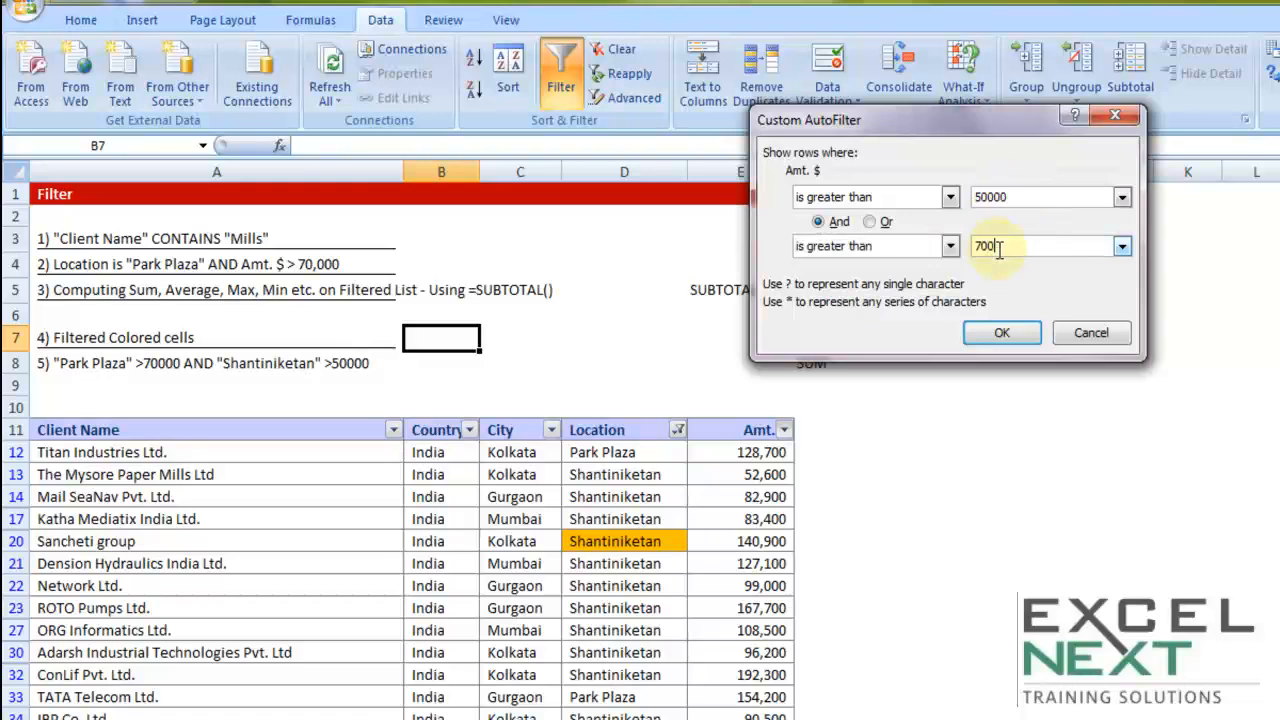
{"action": "type", "text": "70000"}
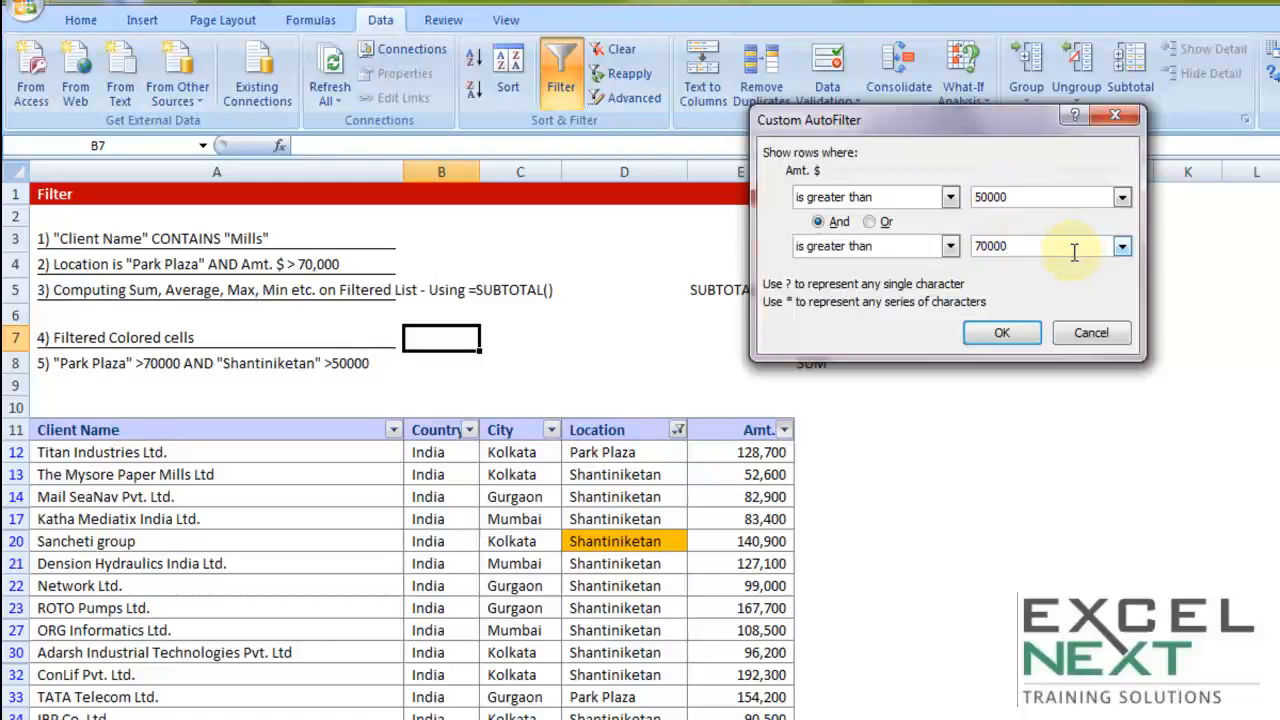
{"action": "left_click_drag", "start_coordinate": [1023, 197], "coordinate": [950, 196]}
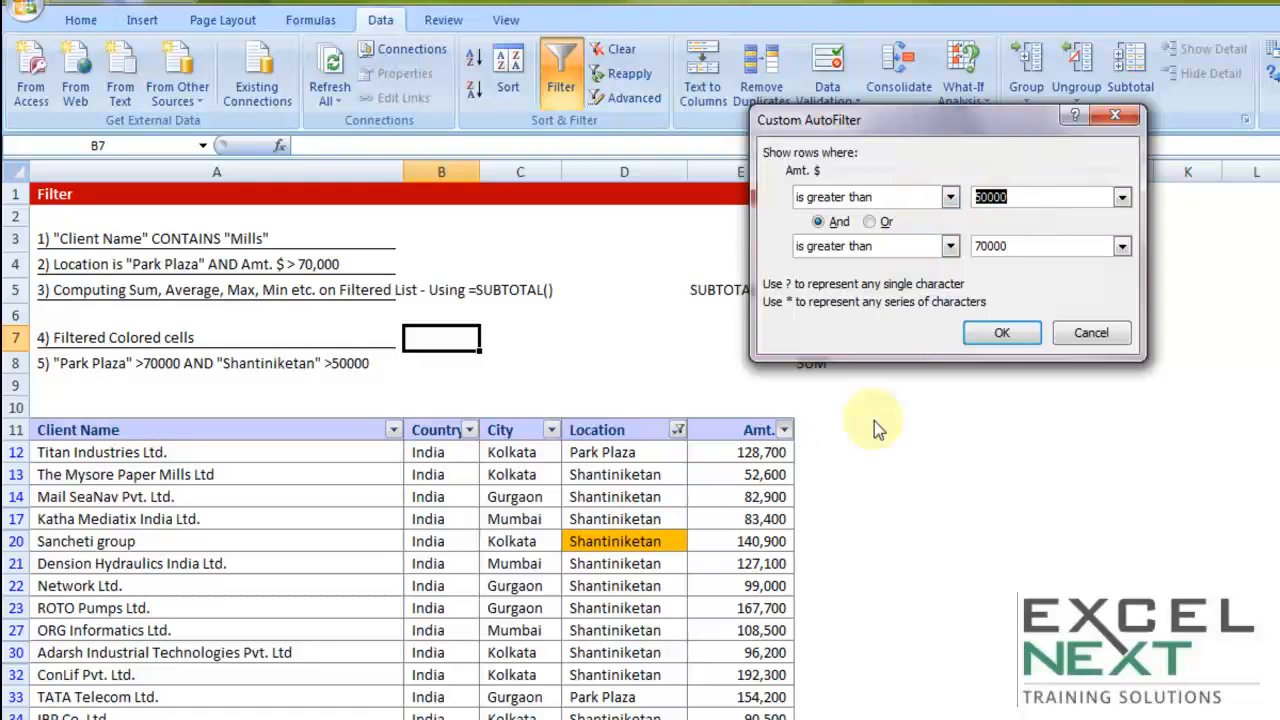
{"action": "left_click", "coordinate": [1023, 247]}
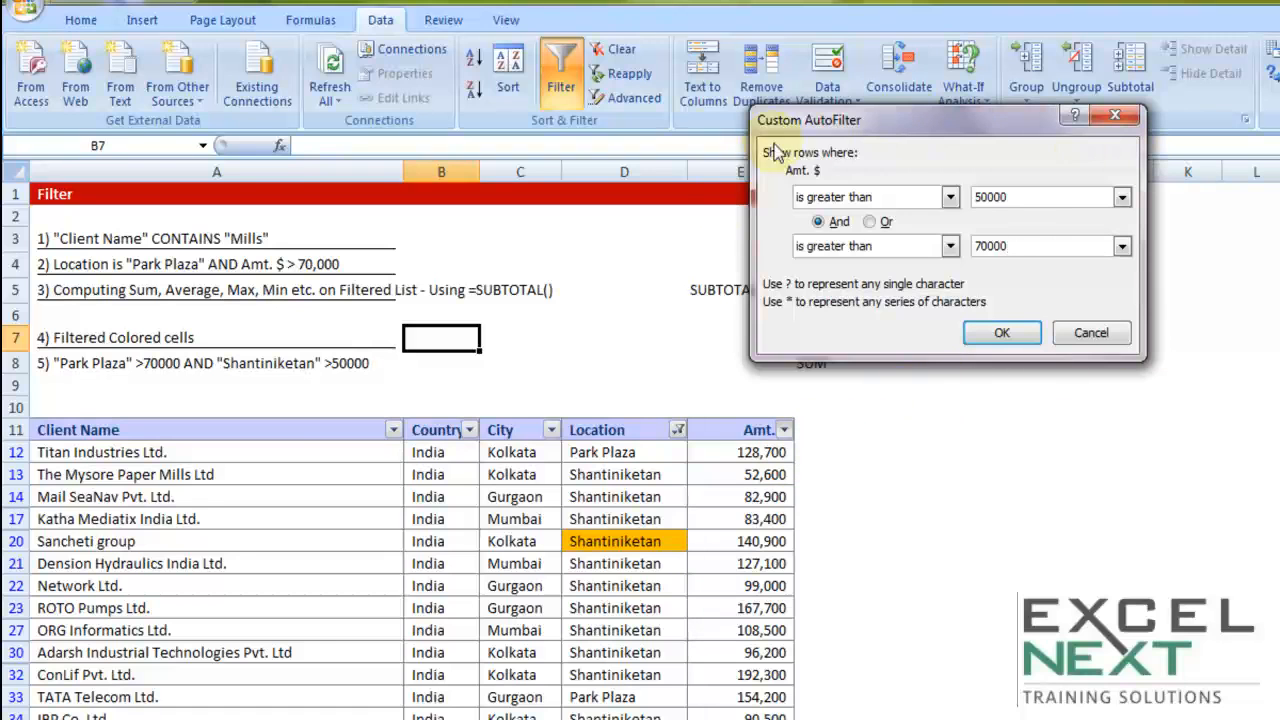
{"action": "left_click", "coordinate": [1107, 336]}
Restrict the Location filter to Park Plaza by excluding Shantiniketan
{"action": "left_click", "coordinate": [679, 432]}
{"action": "left_click", "coordinate": [508, 242]}
{"action": "left_click", "coordinate": [555, 389]}
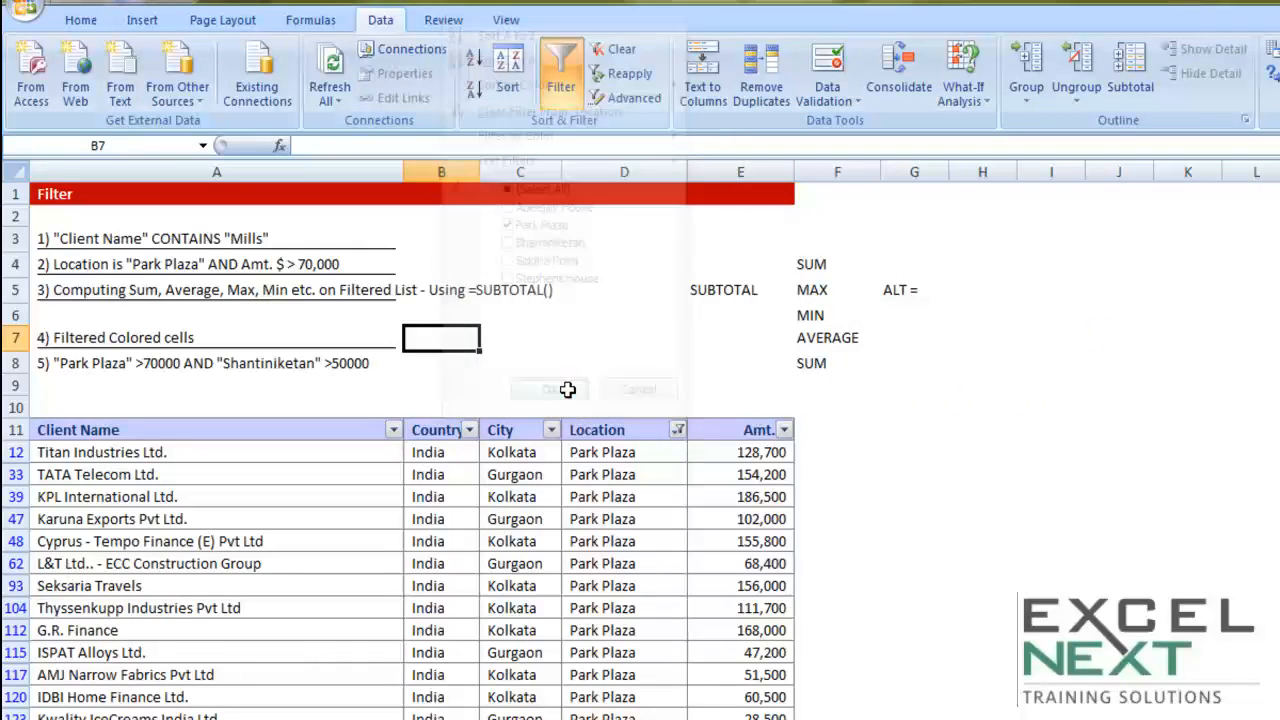
Filter the Amt. column for values greater than 70000 and look through the remaining Park Plaza rows
{"action": "left_click", "coordinate": [784, 429]}
{"action": "mouse_move", "coordinate": [640, 165]}
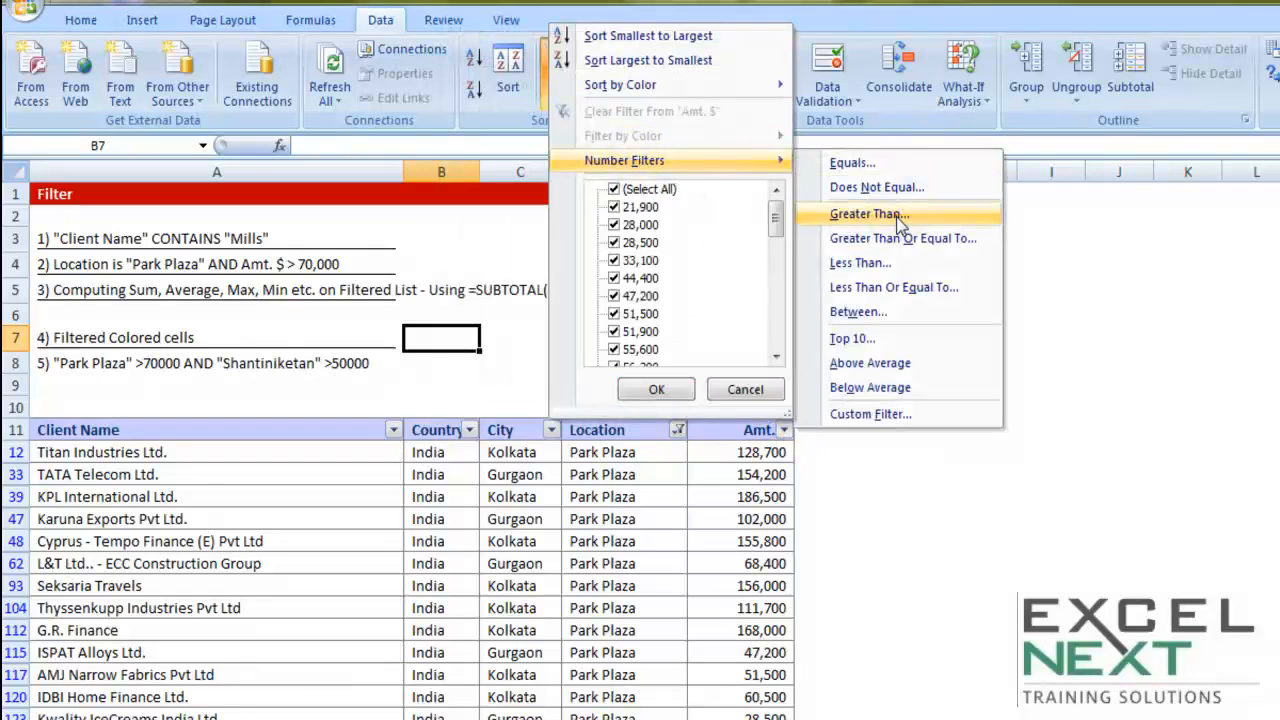
{"action": "left_click", "coordinate": [869, 213]}
{"action": "type", "text": "70000"}
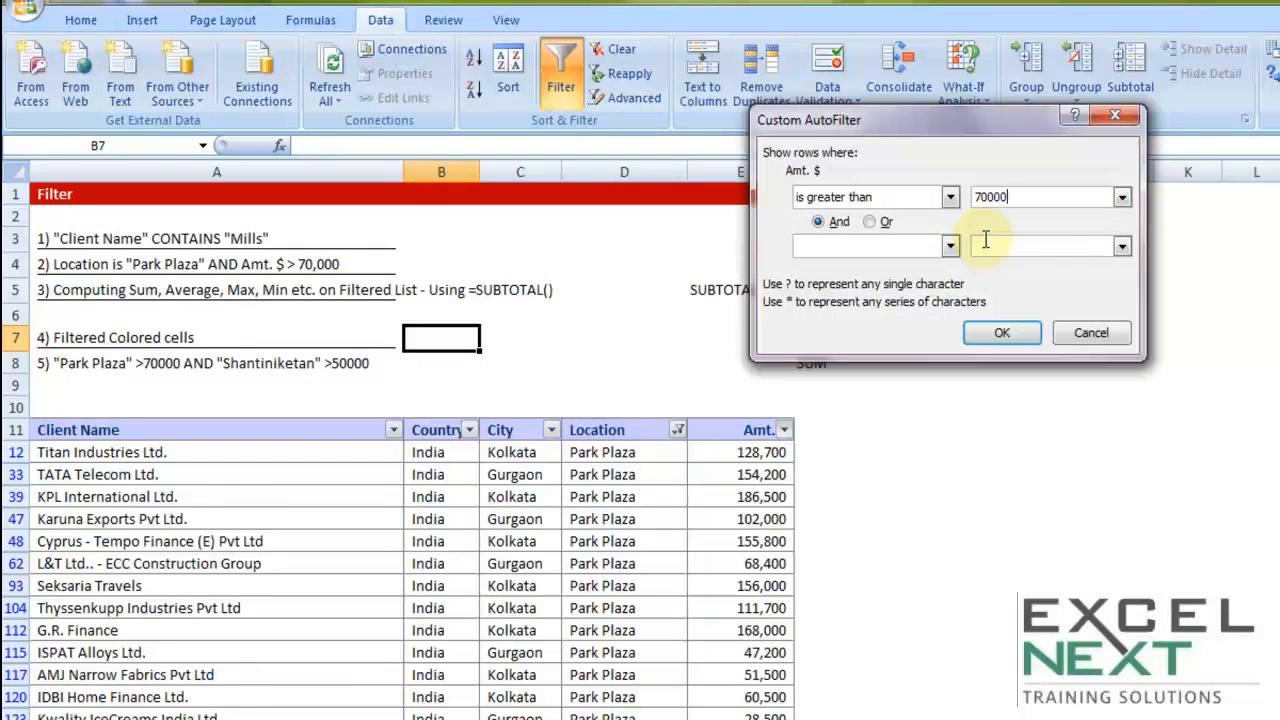
{"action": "left_click", "coordinate": [1002, 332]}
{"action": "left_click_drag", "start_coordinate": [398, 496], "coordinate": [620, 675]}
{"action": "scroll", "coordinate": [757, 571], "scroll_direction": "down", "scroll_amount": 4}
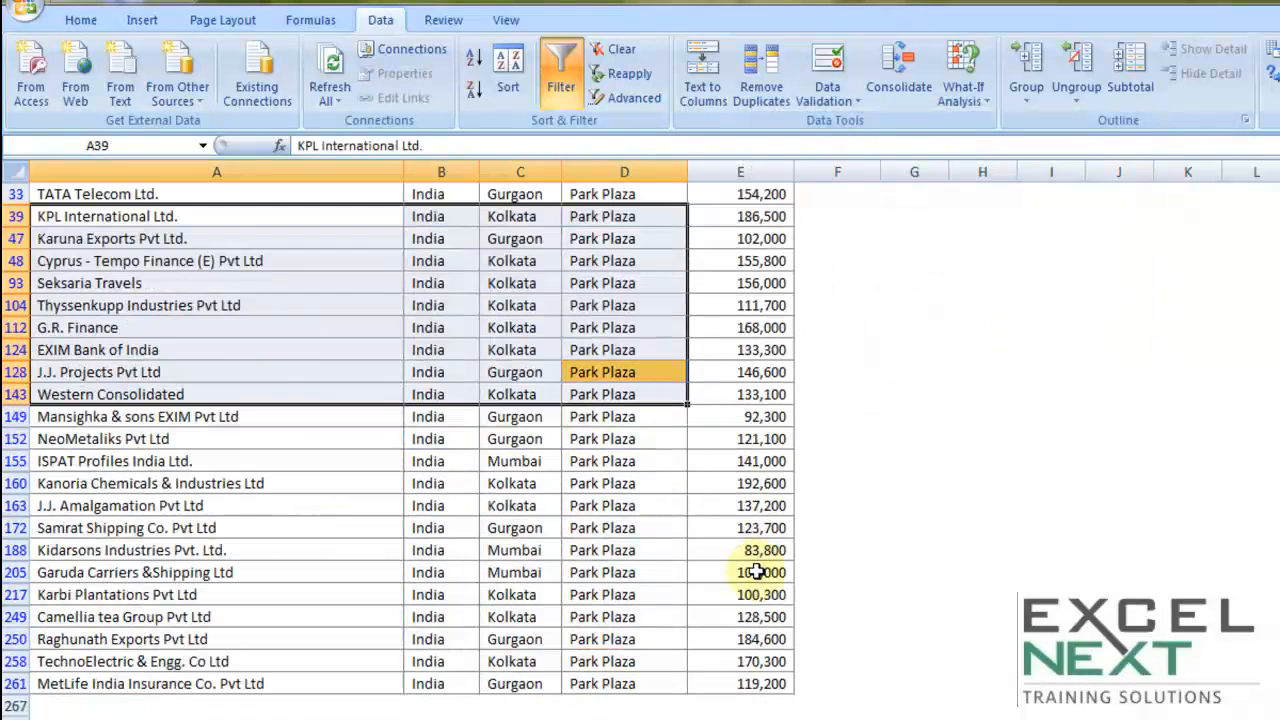
{"action": "scroll", "coordinate": [755, 568], "scroll_direction": "up", "scroll_amount": 4}
{"action": "left_click", "coordinate": [731, 450]}
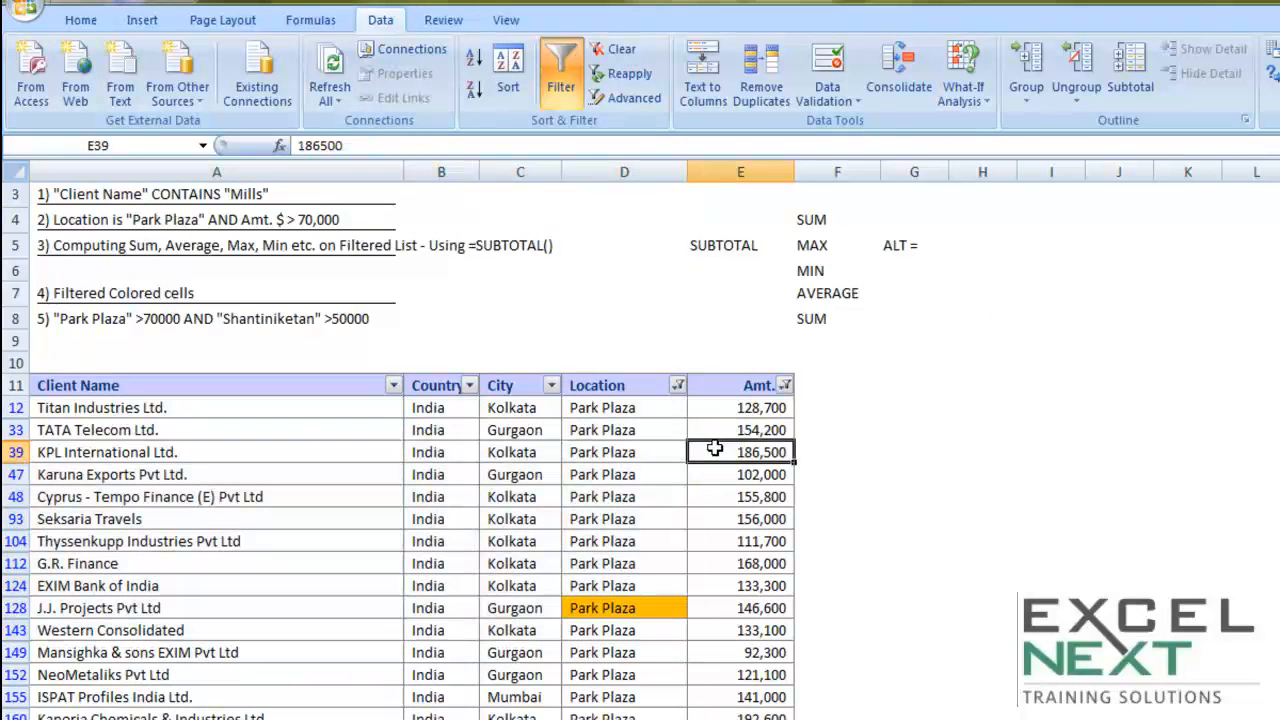
Select the filtered client table and switch its Location filter from Park Plaza to Shantiniketan
{"action": "key", "text": "ctrl+a"}
{"action": "left_click", "coordinate": [678, 385]}
{"action": "left_click", "coordinate": [509, 596]}
{"action": "left_click", "coordinate": [520, 614]}
{"action": "key", "text": "Return"}
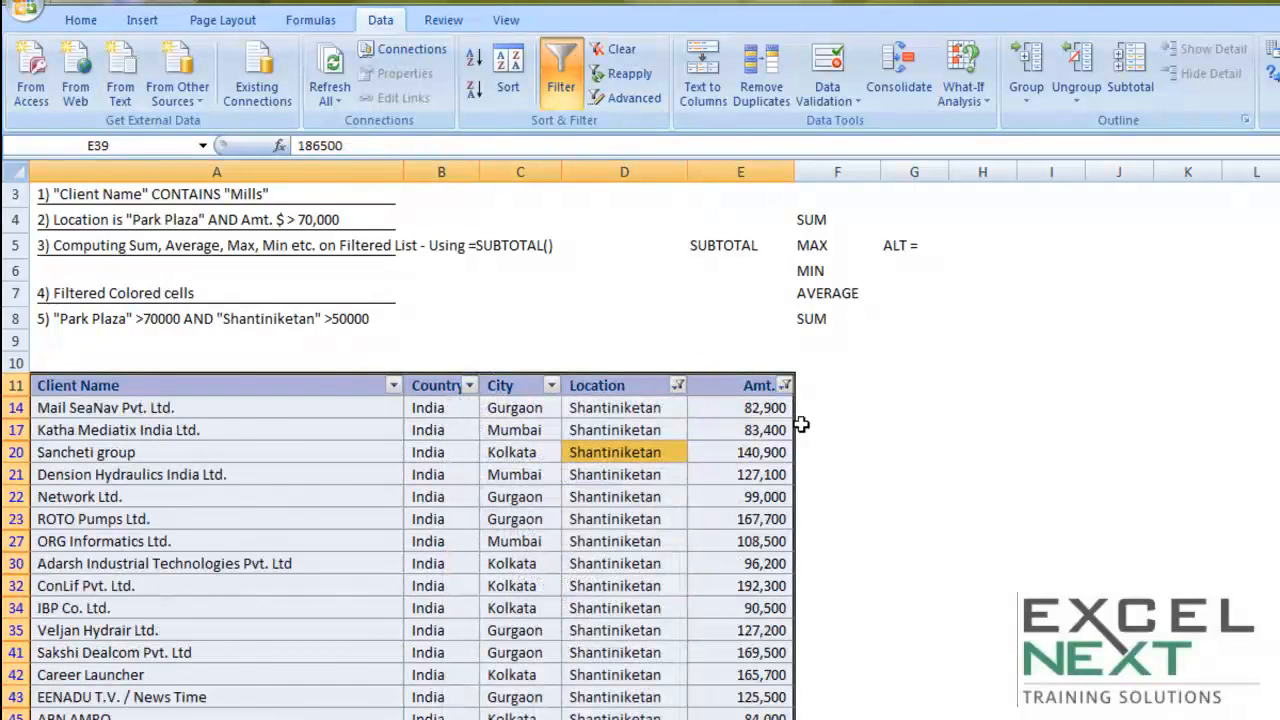
Change the Amt. number filter to greater than 50000 for the Shantiniketan rows
{"action": "left_click", "coordinate": [785, 385]}
{"action": "mouse_move", "coordinate": [679, 533]}
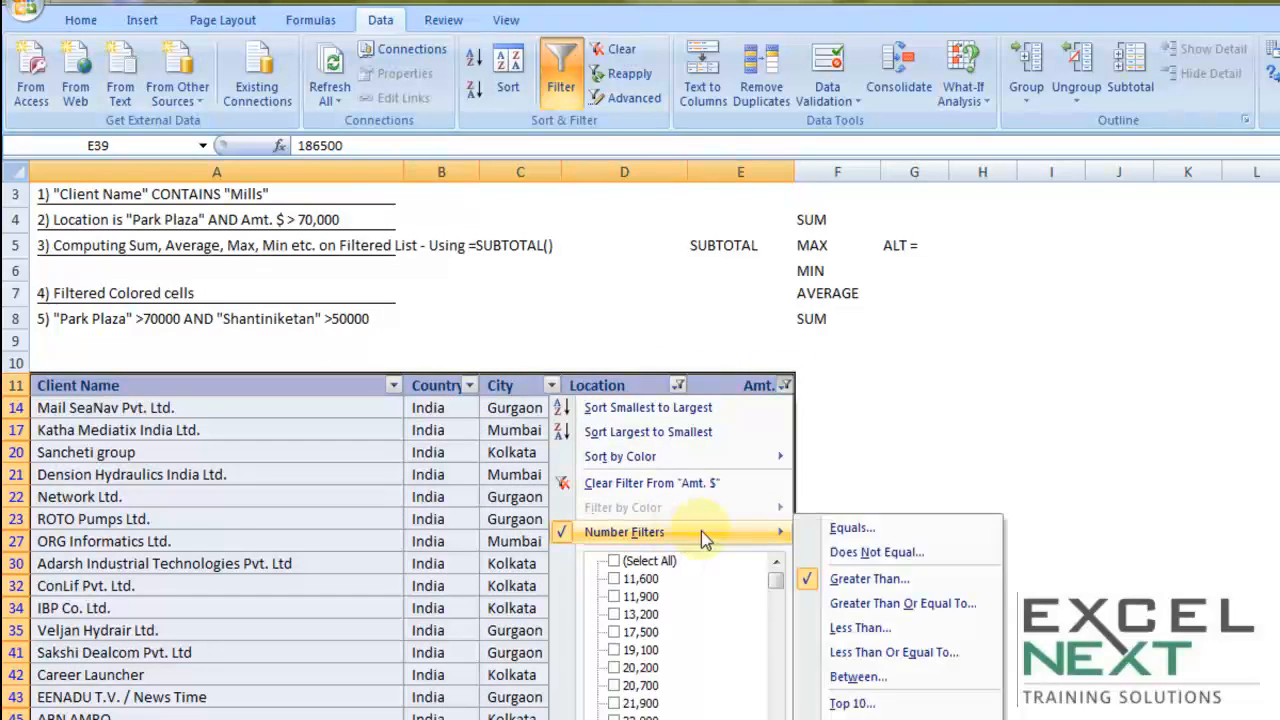
{"action": "left_click", "coordinate": [853, 572]}
{"action": "type", "text": "50000"}
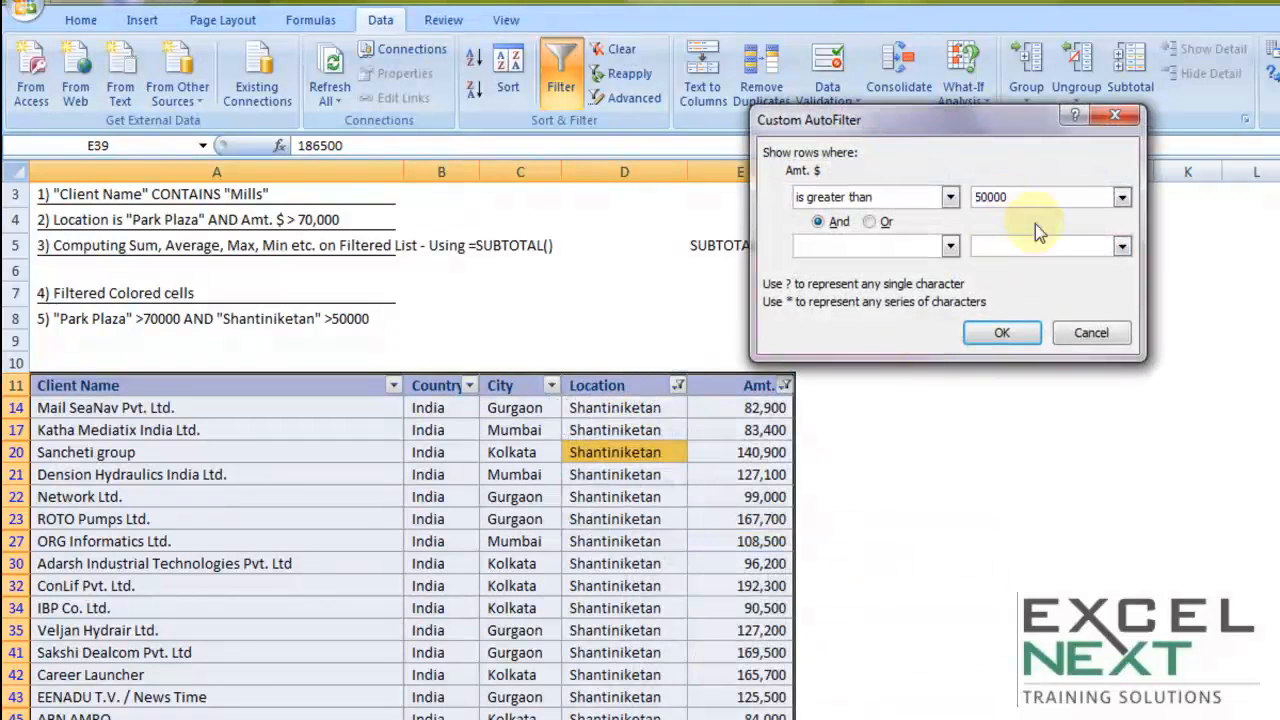
{"action": "left_click", "coordinate": [1000, 333]}
{"action": "left_click", "coordinate": [746, 495]}
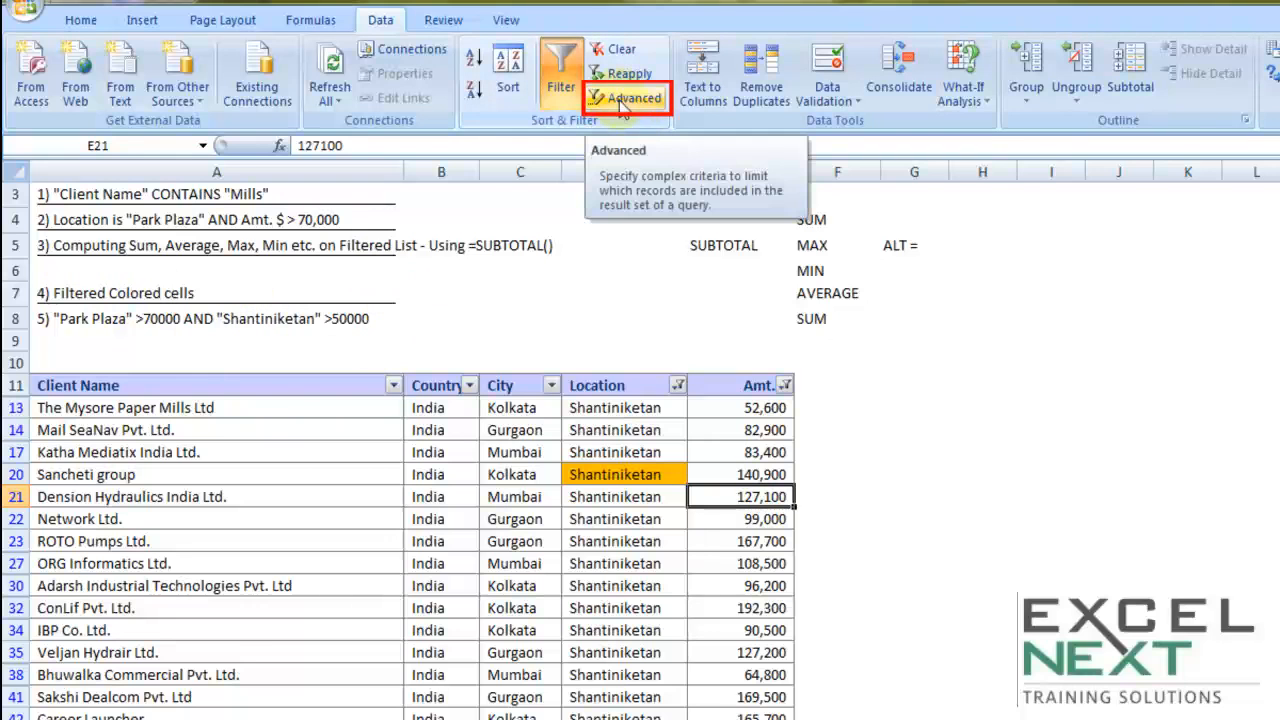
Make the SUBTOTAL label in E5 bold
{"action": "scroll", "coordinate": [850, 620], "scroll_direction": "up", "scroll_amount": 1}
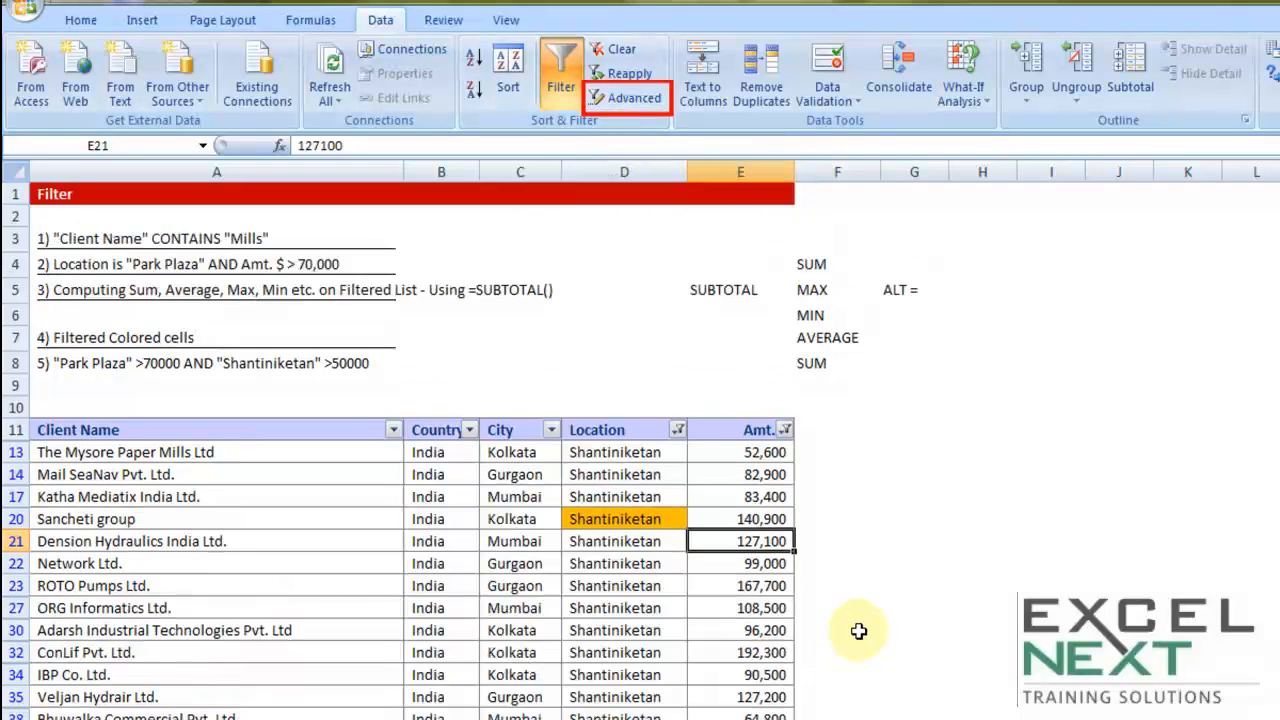
{"action": "left_click", "coordinate": [724, 296]}
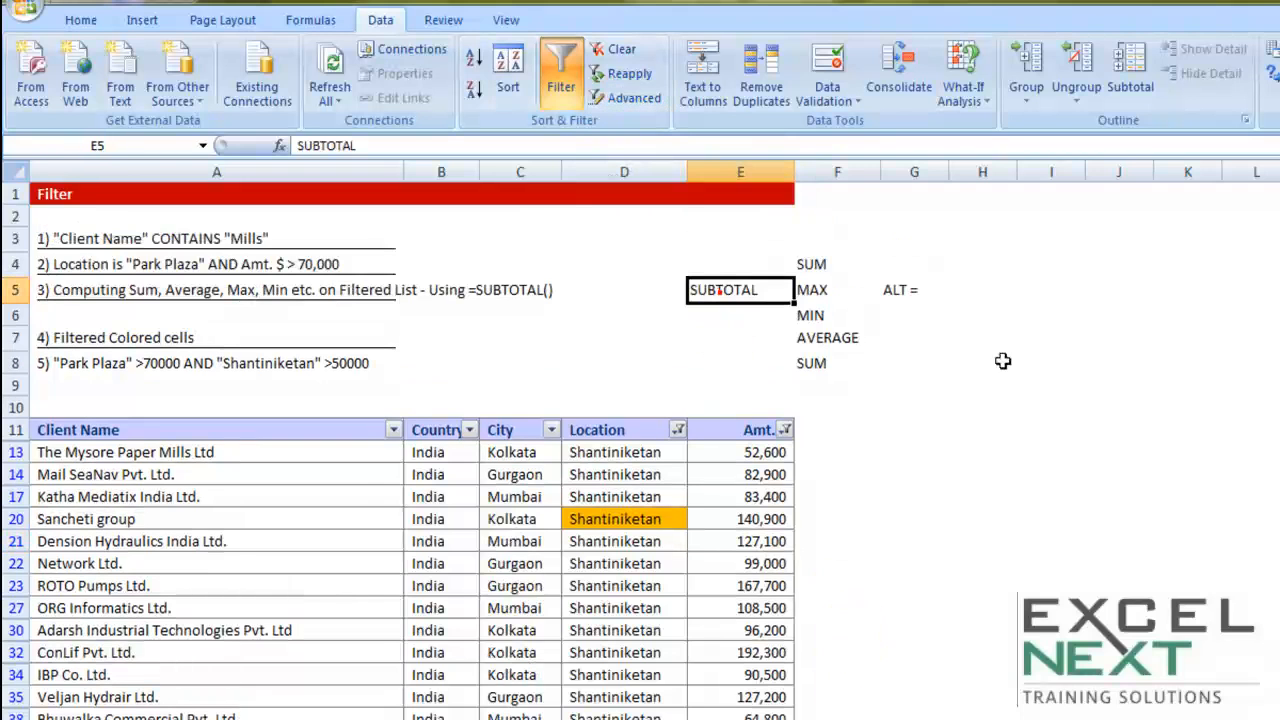
{"action": "key", "text": "ctrl+b"}
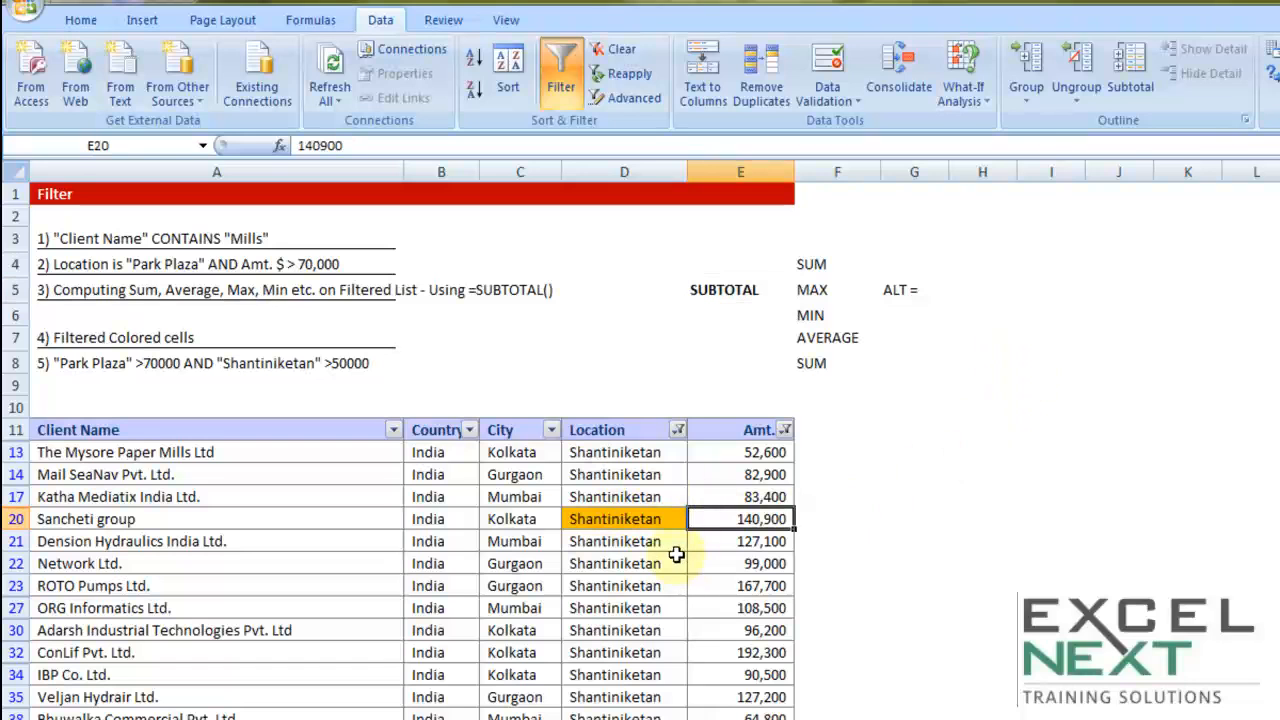
{"action": "left_click", "coordinate": [678, 430]}
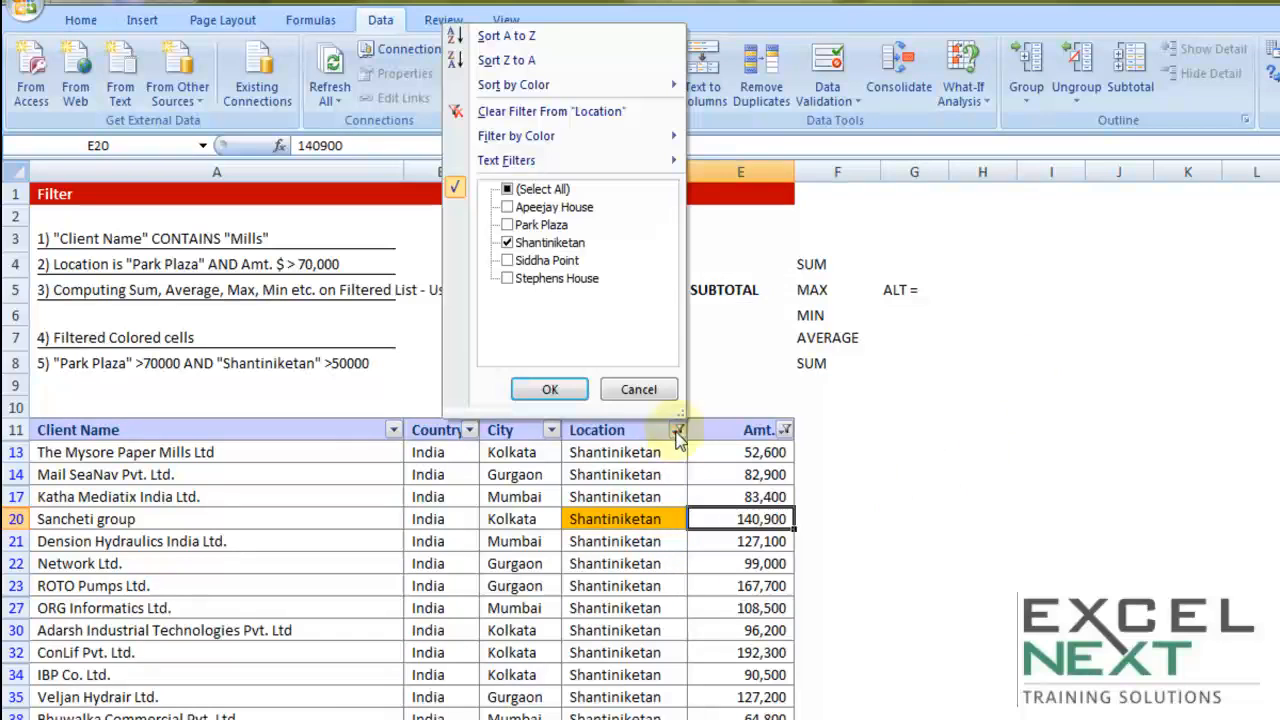
{"action": "mouse_move", "coordinate": [505, 168]}
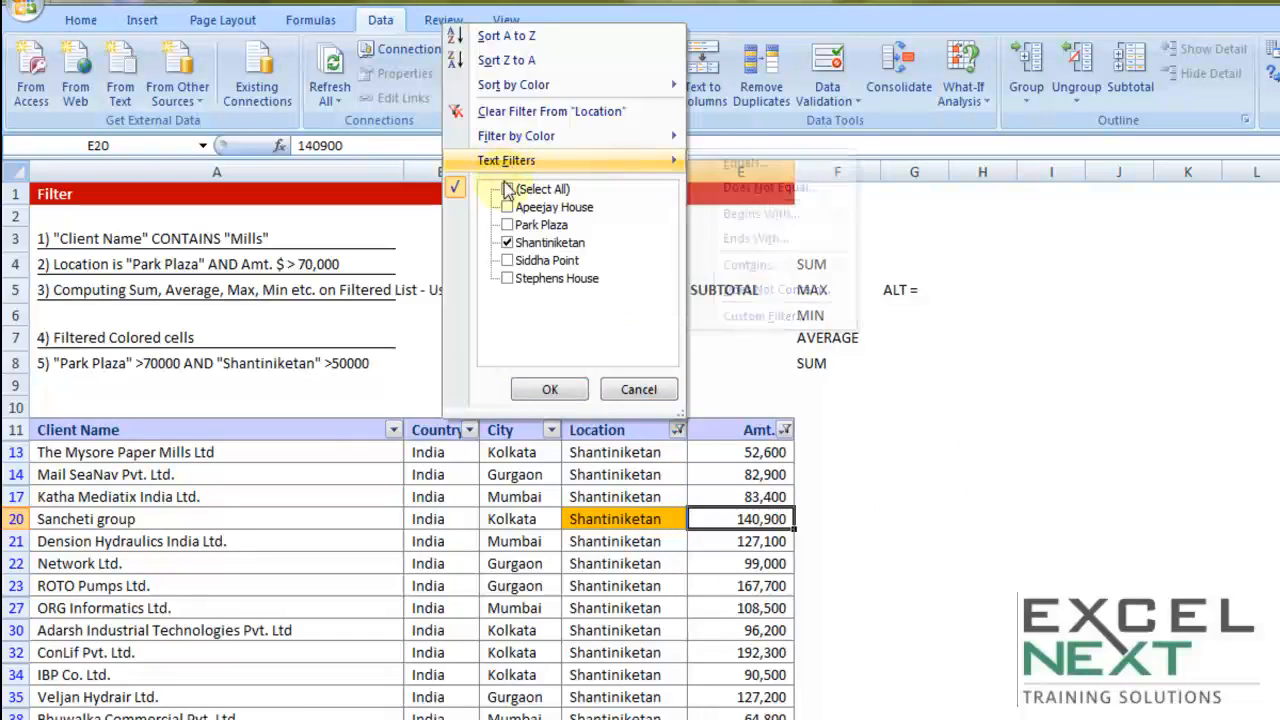
{"action": "left_click", "coordinate": [620, 541]}
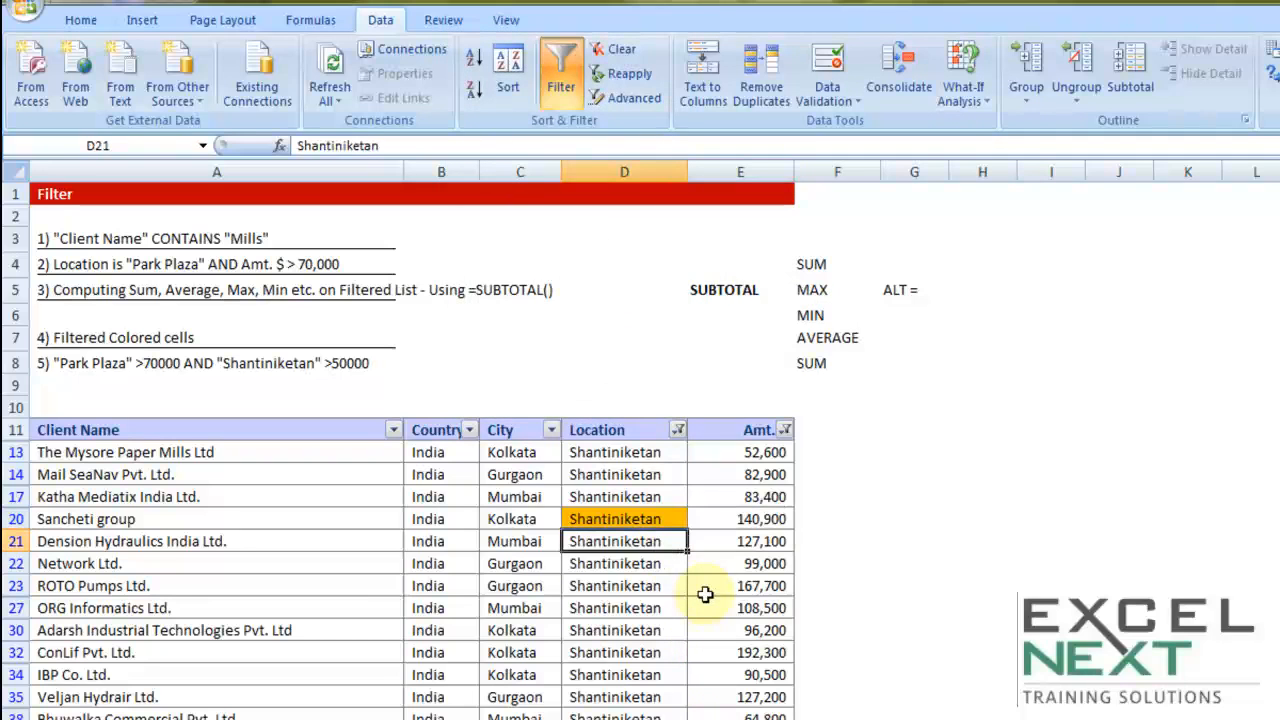